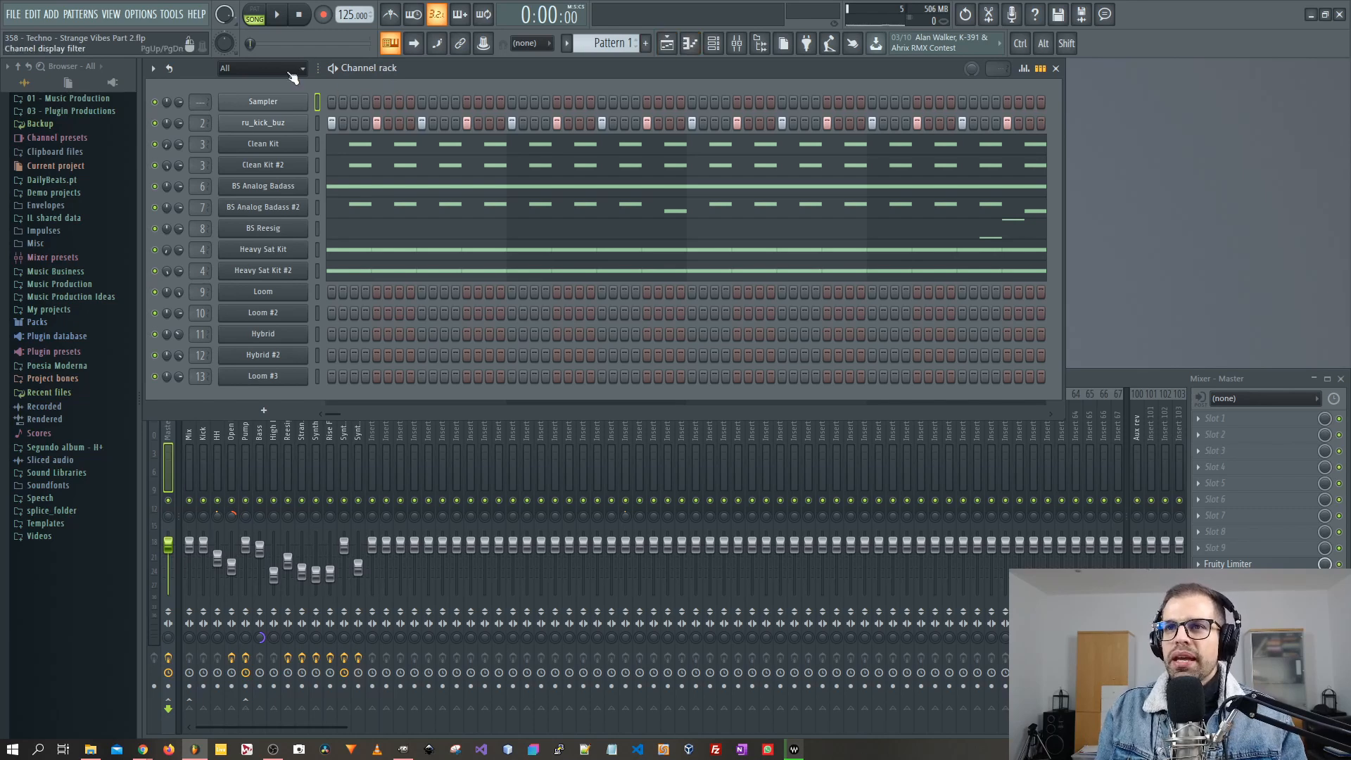
- Play the current pattern to hear it and rename the ru_kick_buz channel to Kick
{"action": "left_click", "coordinate": [278, 16]}
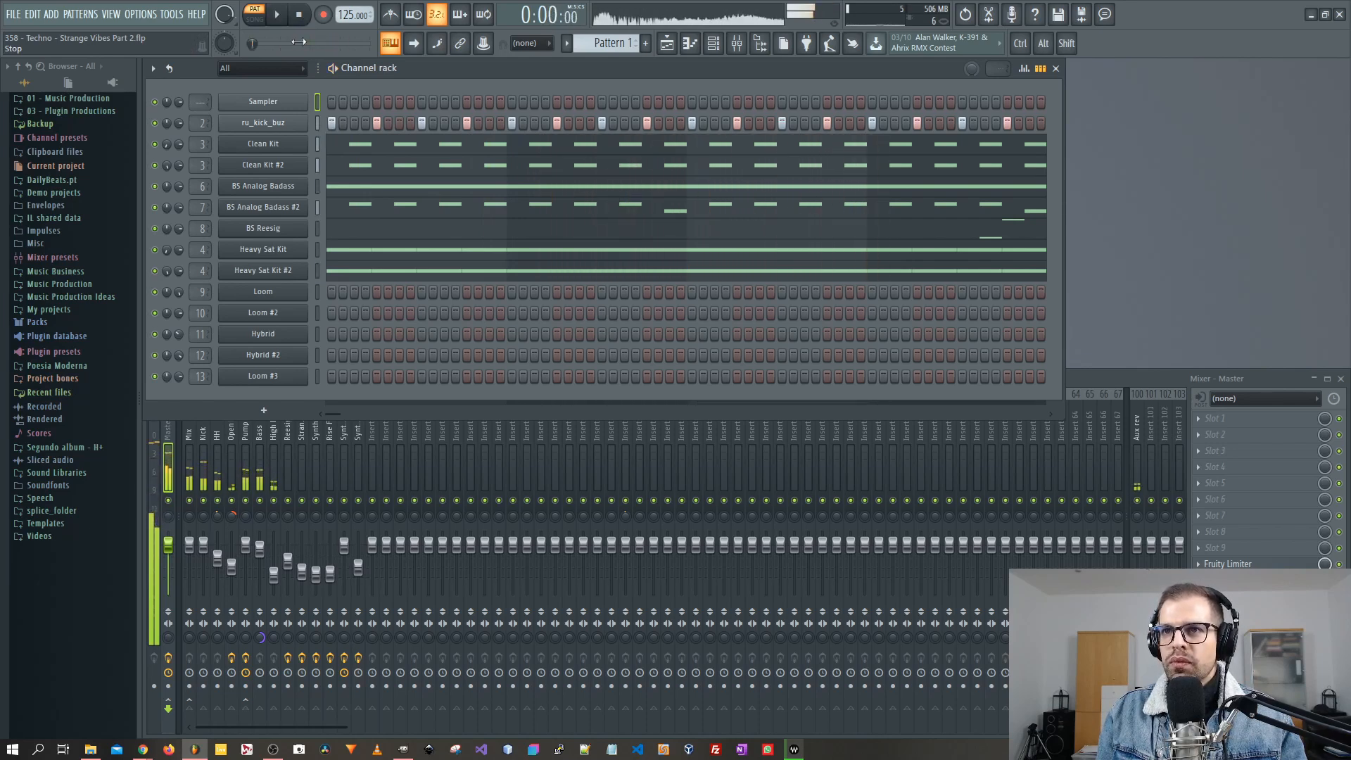
{"action": "left_click", "coordinate": [272, 129], "text": "shift"}
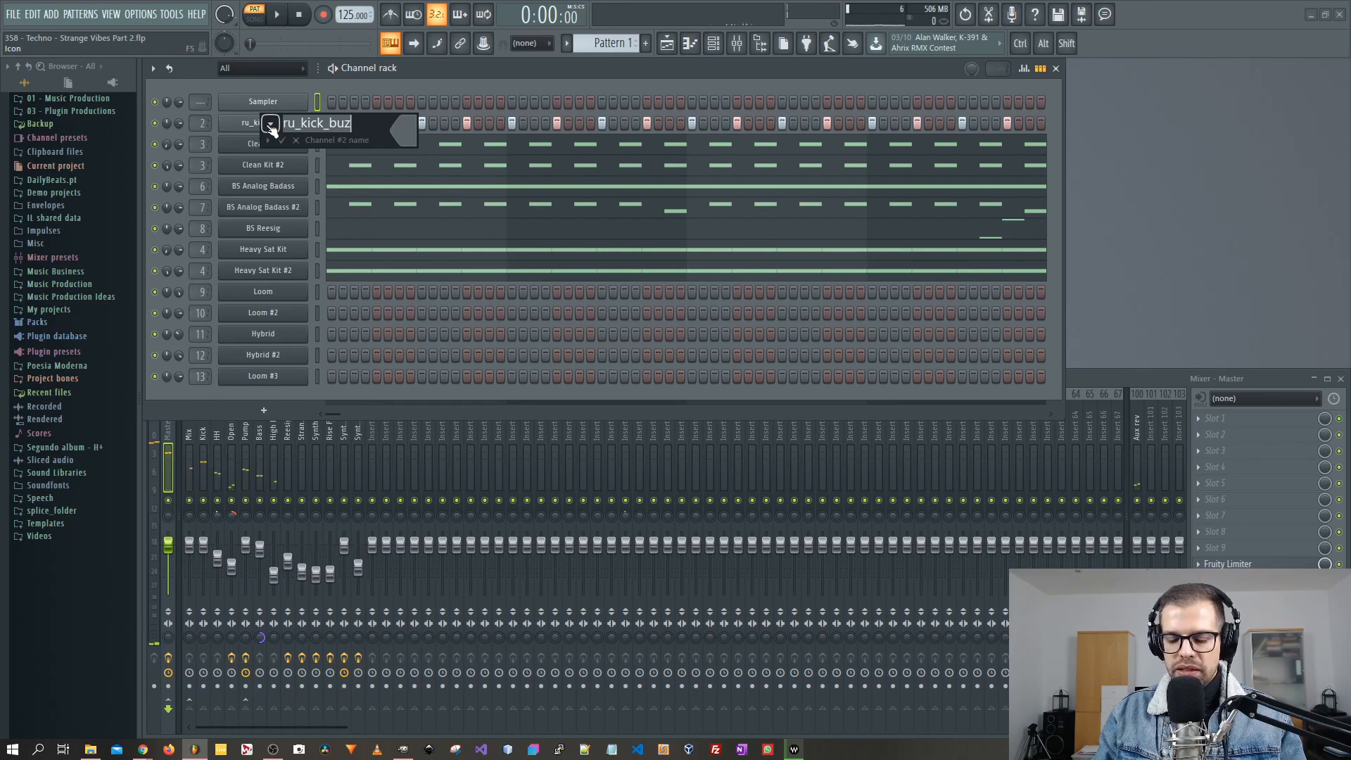
{"action": "type", "text": "Kick"}
{"action": "key", "text": "Return"}
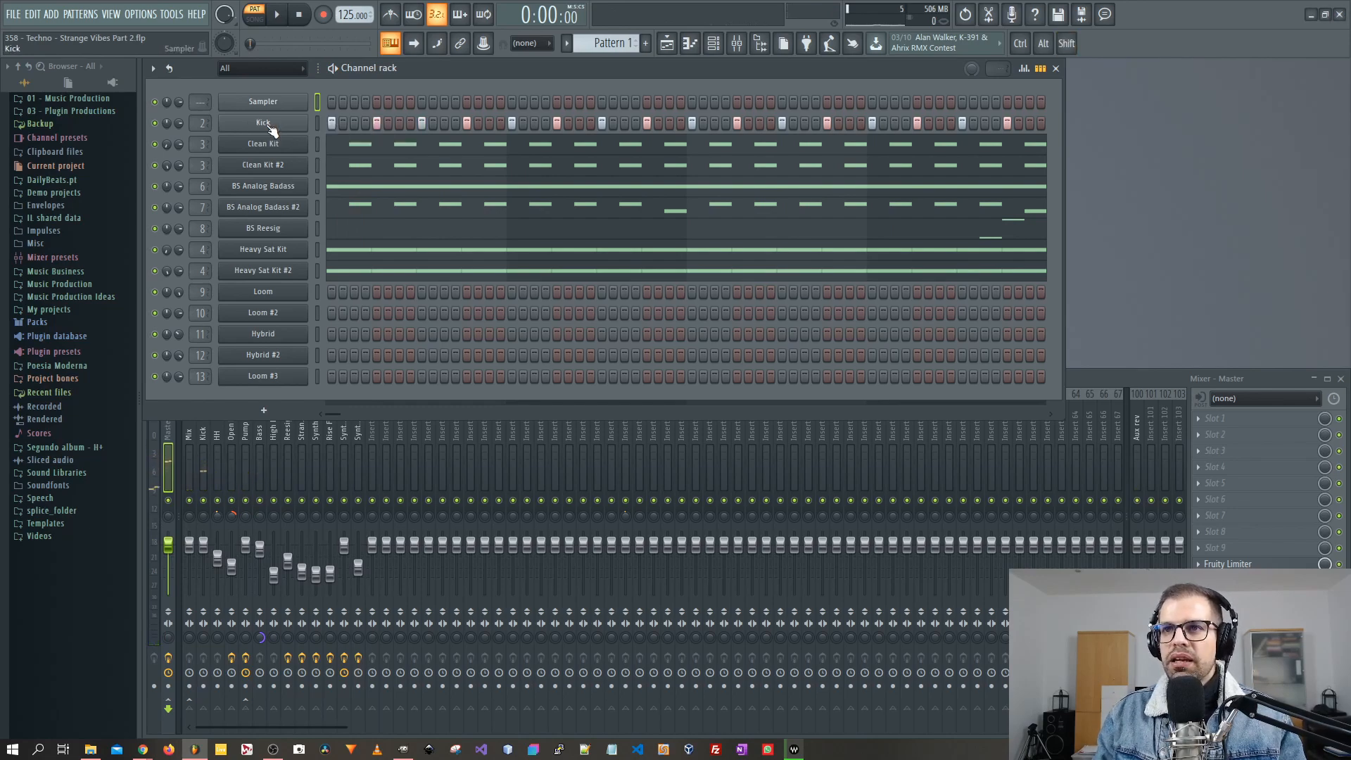
- Fill bars 1–16 of the playlist with Bass clips on Track 8 and Bass Synth clips on Track 9
{"action": "left_click", "coordinate": [345, 580]}
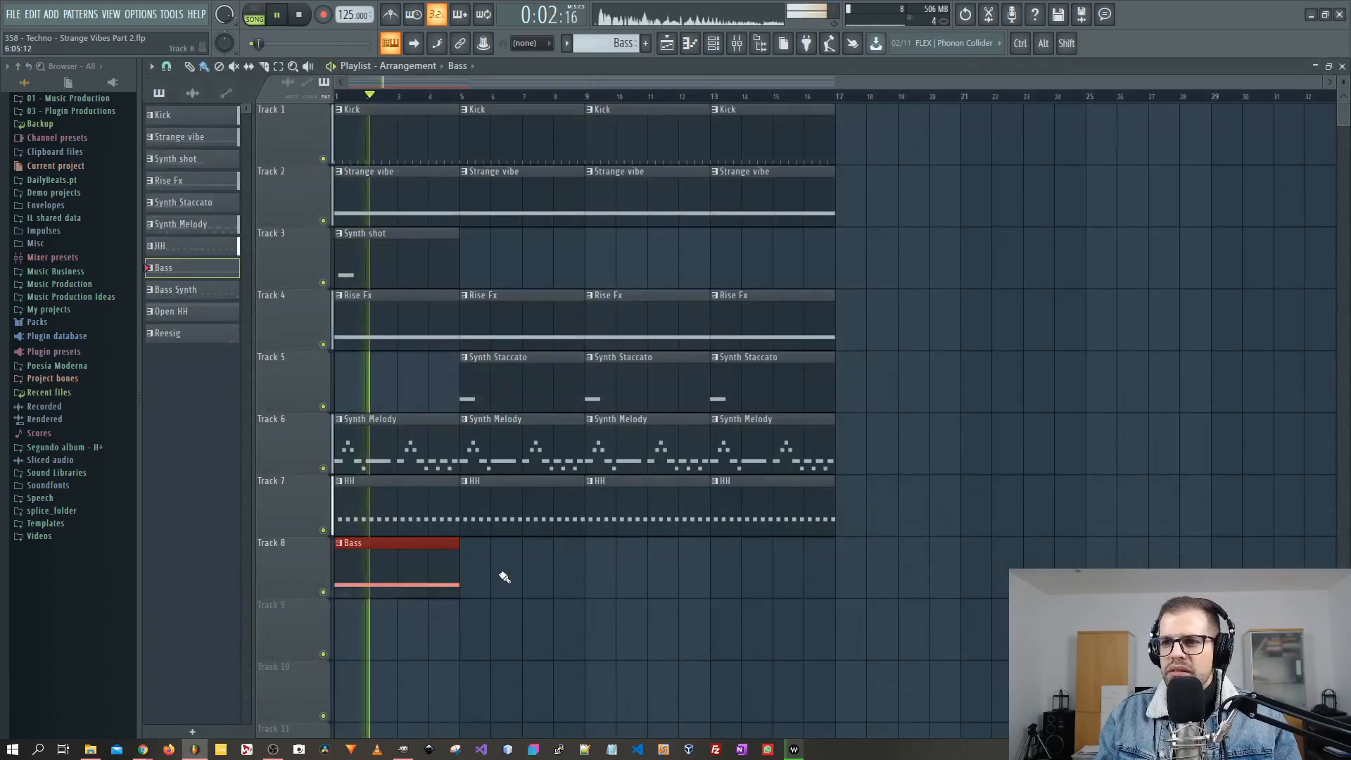
{"action": "left_click_drag", "start_coordinate": [504, 577], "coordinate": [714, 583]}
{"action": "mouse_move", "coordinate": [184, 289]}
{"action": "left_mouse_down"}
{"action": "mouse_move", "coordinate": [378, 640]}
{"action": "mouse_move", "coordinate": [345, 632]}
{"action": "left_mouse_up"}
{"action": "left_click_drag", "start_coordinate": [473, 633], "coordinate": [733, 639]}
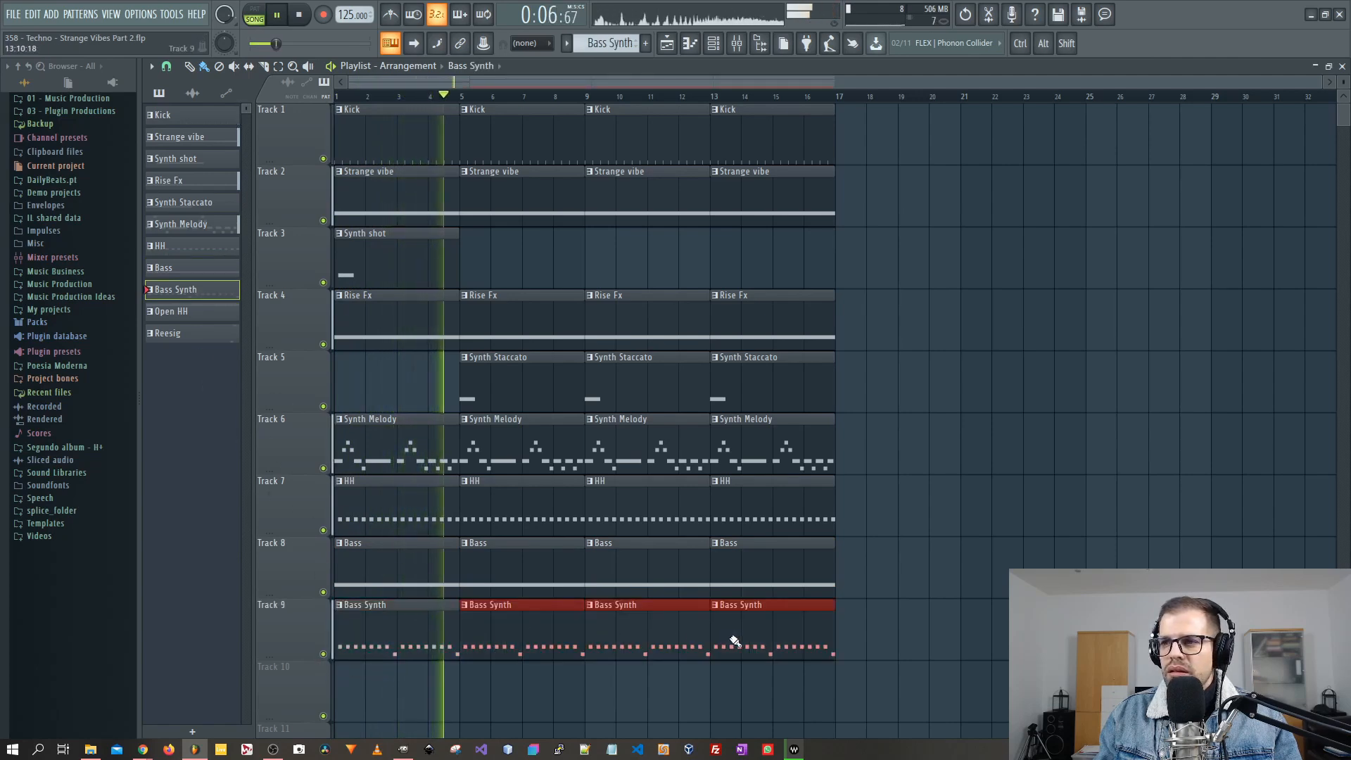
- Fill bars 1–16 with Open HH clips on Track 10 and Reesig clips on Track 11
{"action": "scroll", "coordinate": [667, 426], "scroll_direction": "down", "scroll_amount": 2}
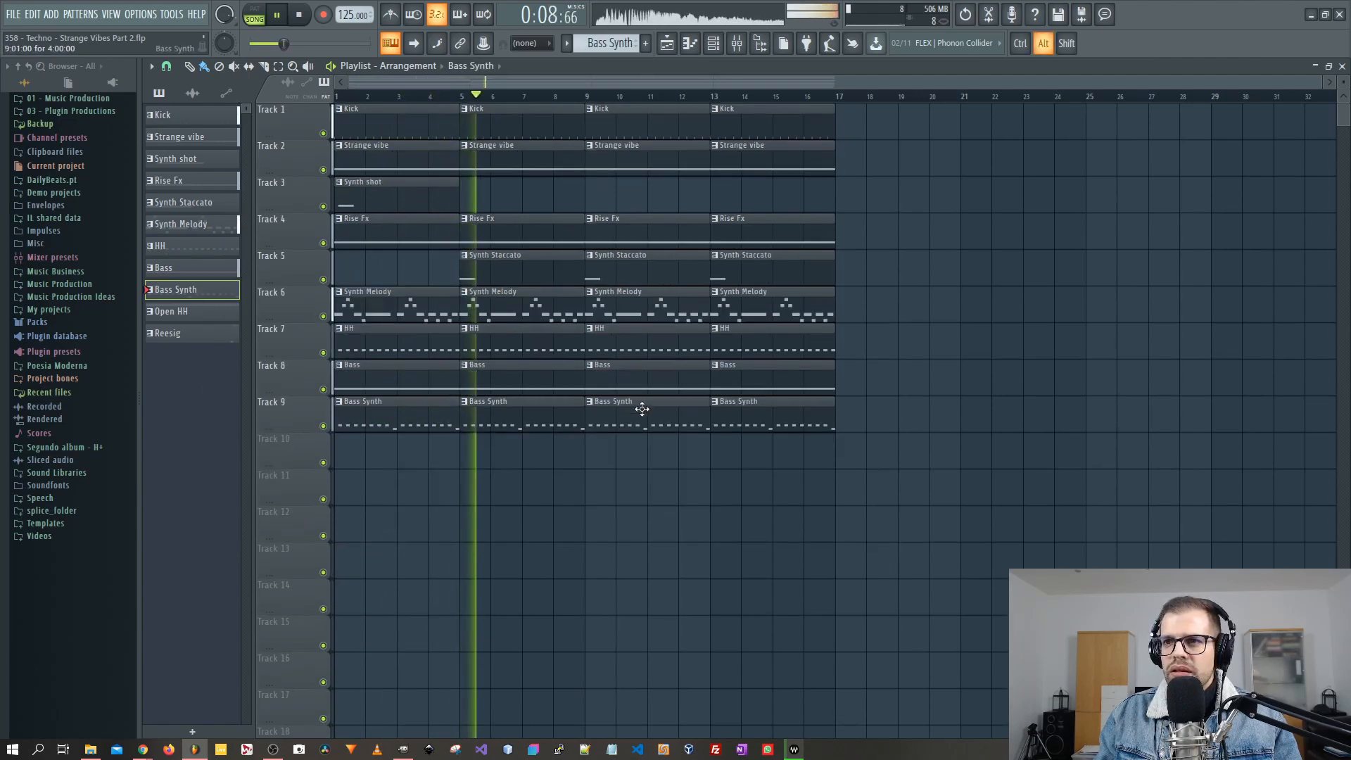
{"action": "mouse_move", "coordinate": [191, 315]}
{"action": "left_mouse_down"}
{"action": "mouse_move", "coordinate": [327, 466]}
{"action": "mouse_move", "coordinate": [335, 449]}
{"action": "left_mouse_up"}
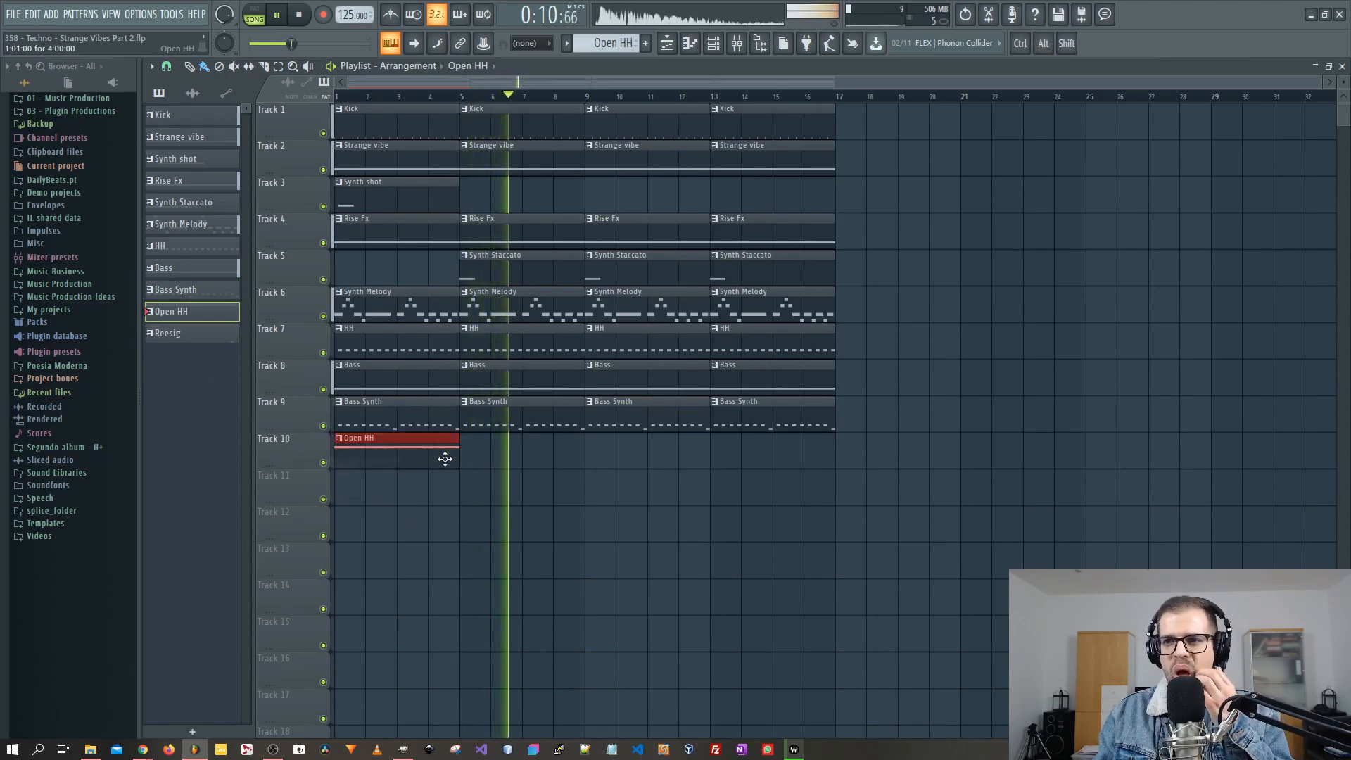
{"action": "left_click", "coordinate": [471, 460]}
{"action": "left_click_drag", "start_coordinate": [474, 462], "coordinate": [802, 468]}
{"action": "mouse_move", "coordinate": [205, 340]}
{"action": "left_mouse_down"}
{"action": "mouse_move", "coordinate": [399, 492]}
{"action": "mouse_move", "coordinate": [342, 493]}
{"action": "left_mouse_up"}
{"action": "left_click_drag", "start_coordinate": [474, 492], "coordinate": [754, 498]}
{"action": "scroll", "coordinate": [893, 483], "scroll_direction": "up", "scroll_amount": 3}
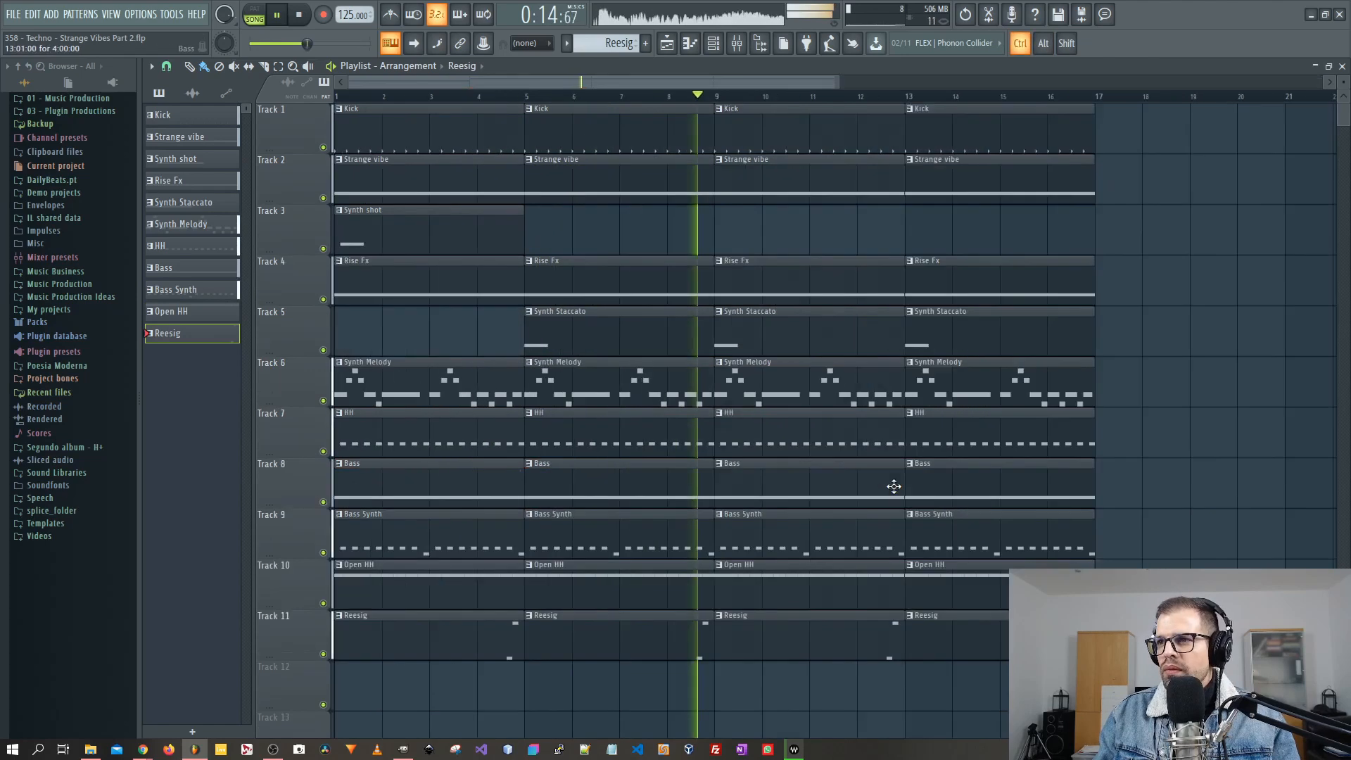
- Select all clips in bars 1–16 and duplicate the block end to end until the arrangement reaches about bar 305
{"action": "scroll", "coordinate": [835, 474], "scroll_direction": "down", "scroll_amount": 3}
{"action": "left_click_drag", "start_coordinate": [905, 659], "coordinate": [333, 101]}
{"action": "key", "text": "ctrl+b"}
{"action": "key", "text": "ctrl+b"}
{"action": "key", "text": "ctrl+b"}
{"action": "key", "text": "ctrl+b"}
{"action": "key", "text": "ctrl+b"}
{"action": "key", "text": "ctrl+b"}
{"action": "key", "text": "ctrl+b"}
{"action": "key", "text": "ctrl+b"}
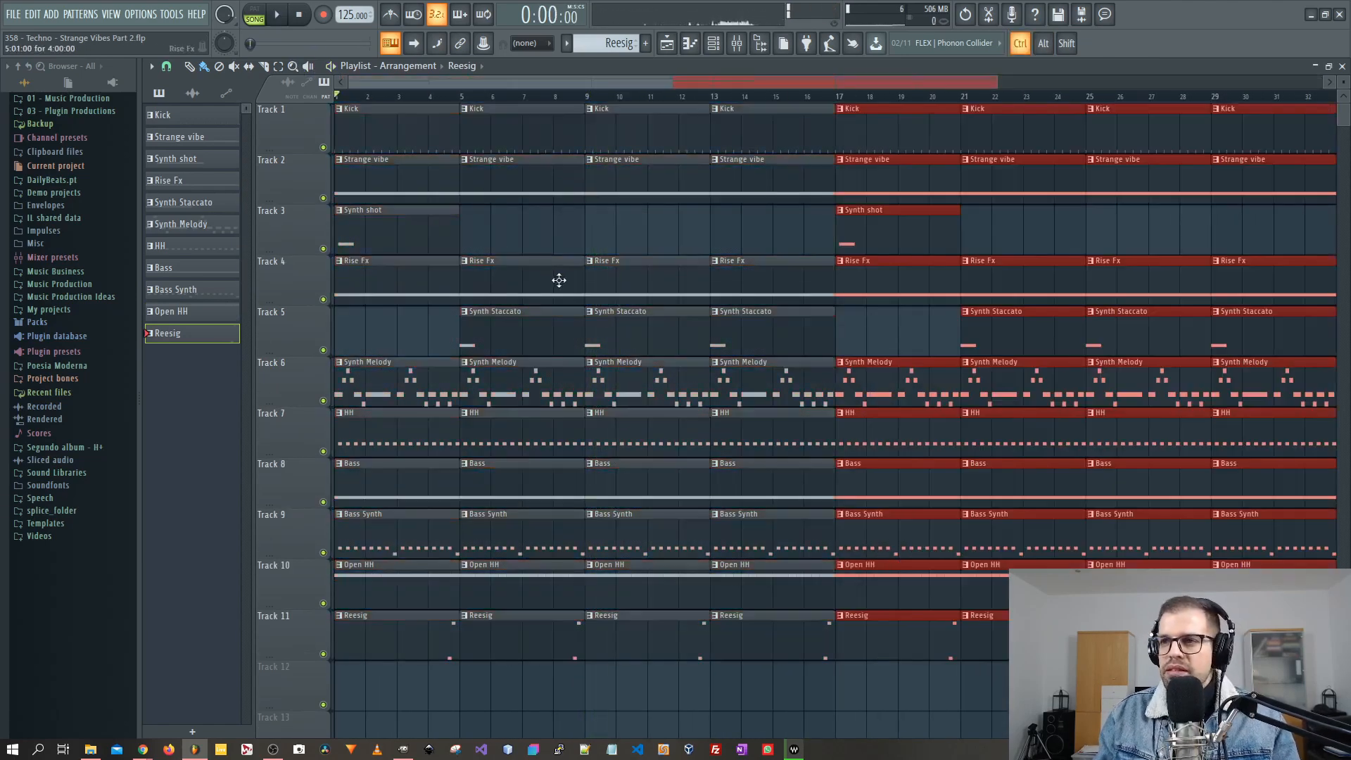
{"action": "key", "text": "ctrl+b"}
{"action": "key", "text": "ctrl+b"}
{"action": "key", "text": "ctrl+b"}
{"action": "key", "text": "ctrl+b"}
{"action": "key", "text": "ctrl+b"}
{"action": "key", "text": "ctrl+b"}
{"action": "key", "text": "ctrl+b"}
{"action": "key", "text": "ctrl+b"}
{"action": "key", "text": "ctrl+b"}
{"action": "key", "text": "ctrl+b"}
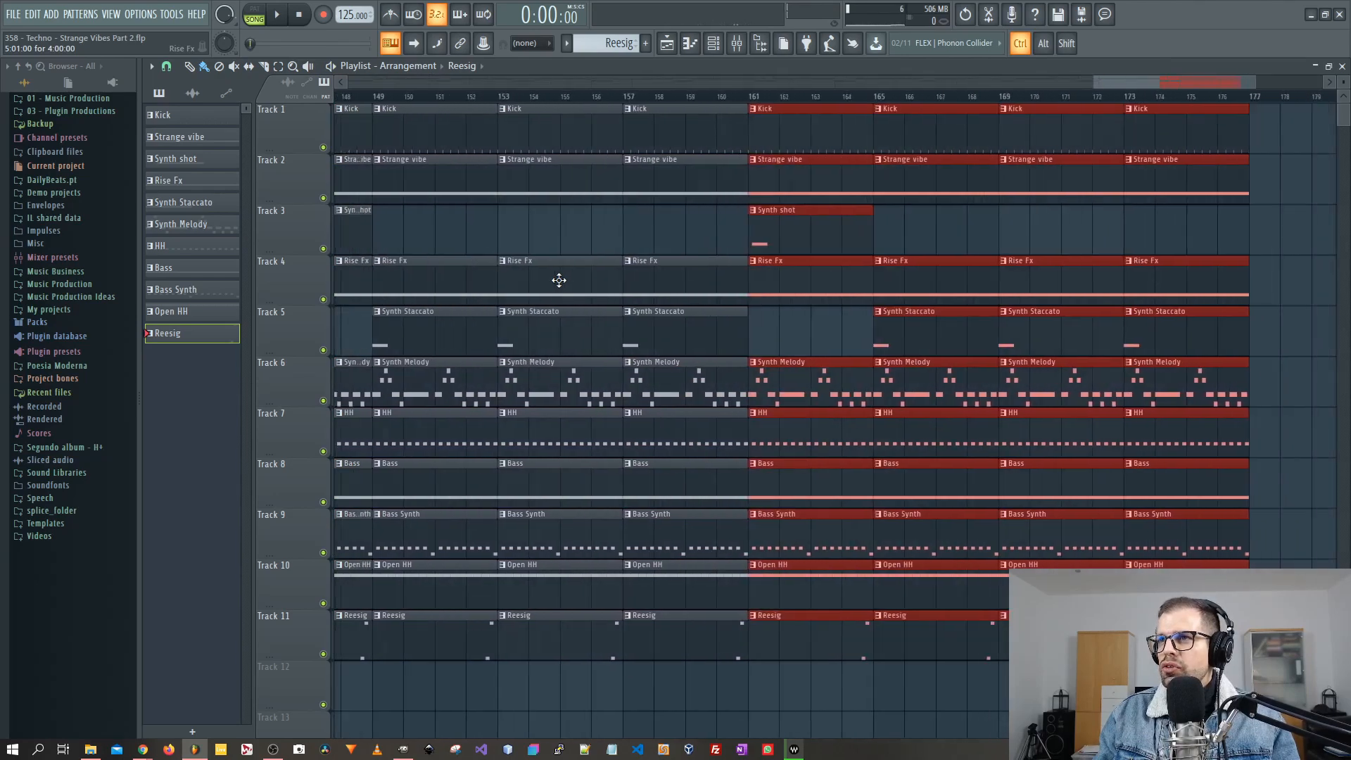
{"action": "scroll", "coordinate": [559, 280], "scroll_direction": "down", "scroll_amount": 6}
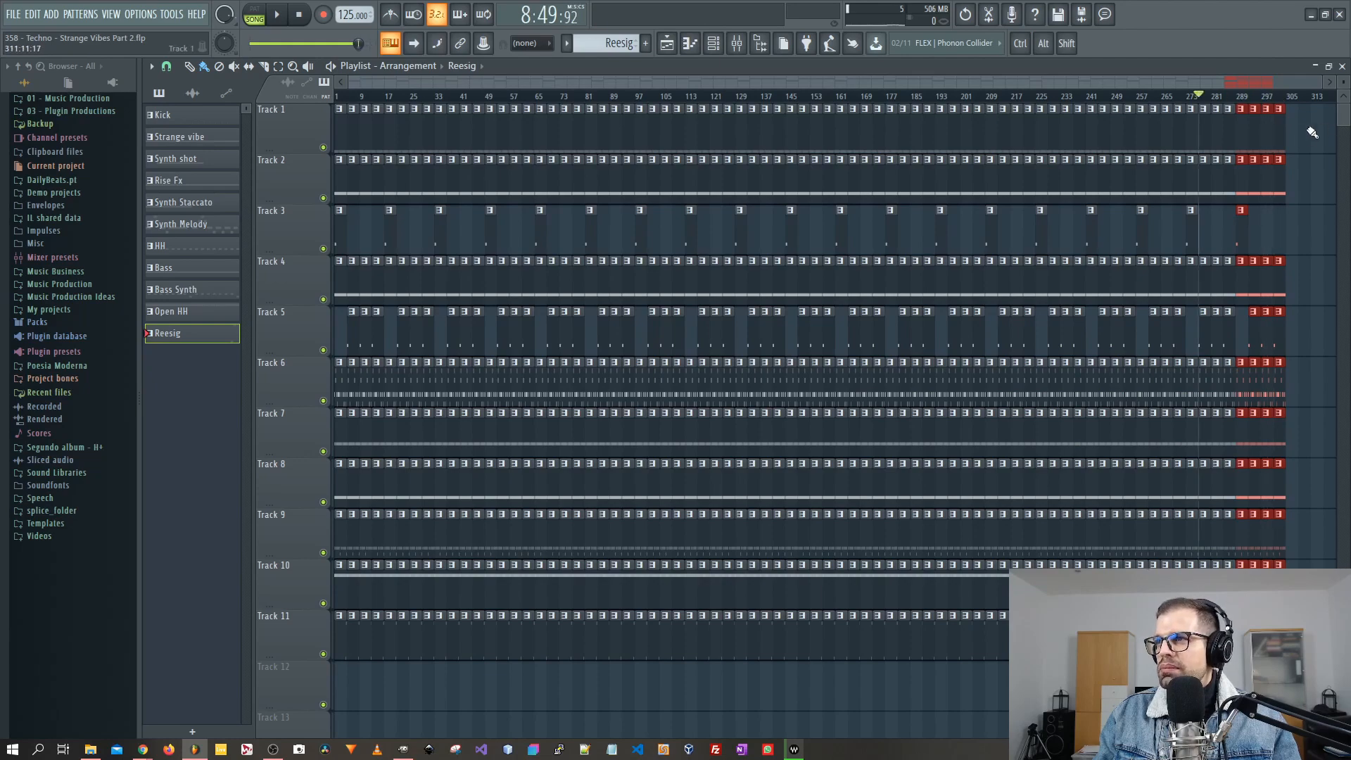
- Delete the surplus clips after bar 225 on all tracks to shorten the arrangement
{"action": "scroll", "coordinate": [1300, 145], "scroll_direction": "up", "scroll_amount": 4}
{"action": "left_click_drag", "start_coordinate": [1291, 105], "coordinate": [410, 625]}
{"action": "key", "text": "Delete"}
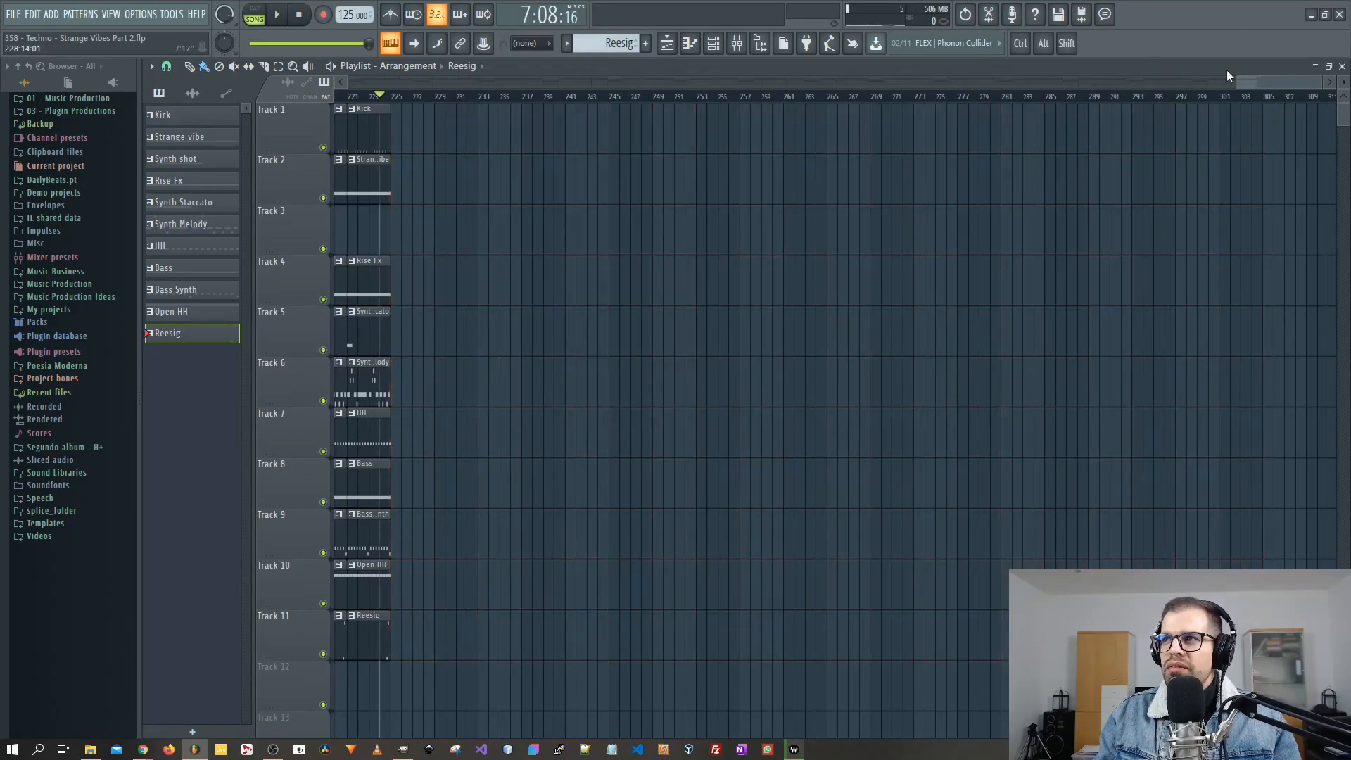
{"action": "left_click_drag", "start_coordinate": [1227, 70], "coordinate": [259, 133]}
{"action": "scroll", "coordinate": [386, 172], "scroll_direction": "up", "scroll_amount": 3}
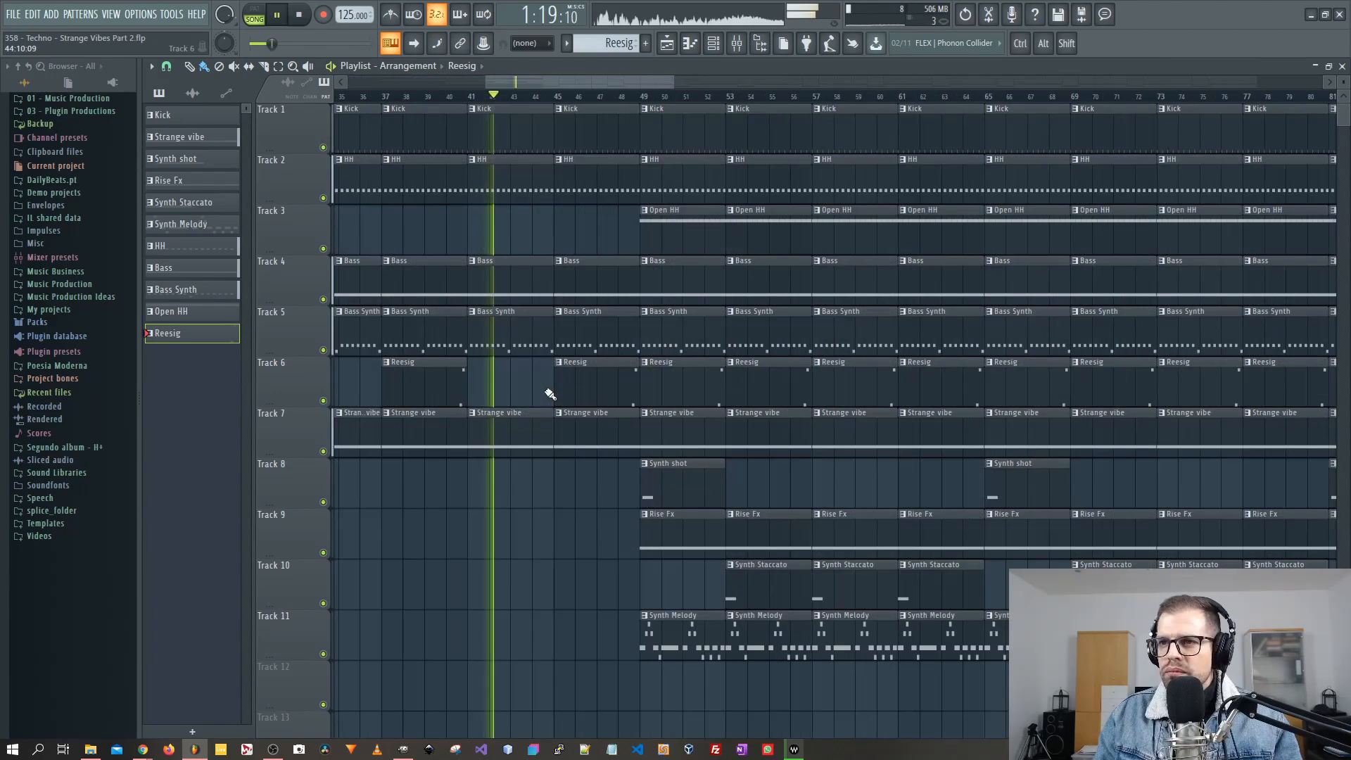
- Copy the Synth shot clip on Track 8 from bar 49 to bar 41 and replay the passage from about bar 40
{"action": "left_click_drag", "start_coordinate": [662, 488], "coordinate": [496, 505]}
{"action": "left_click", "coordinate": [447, 96]}
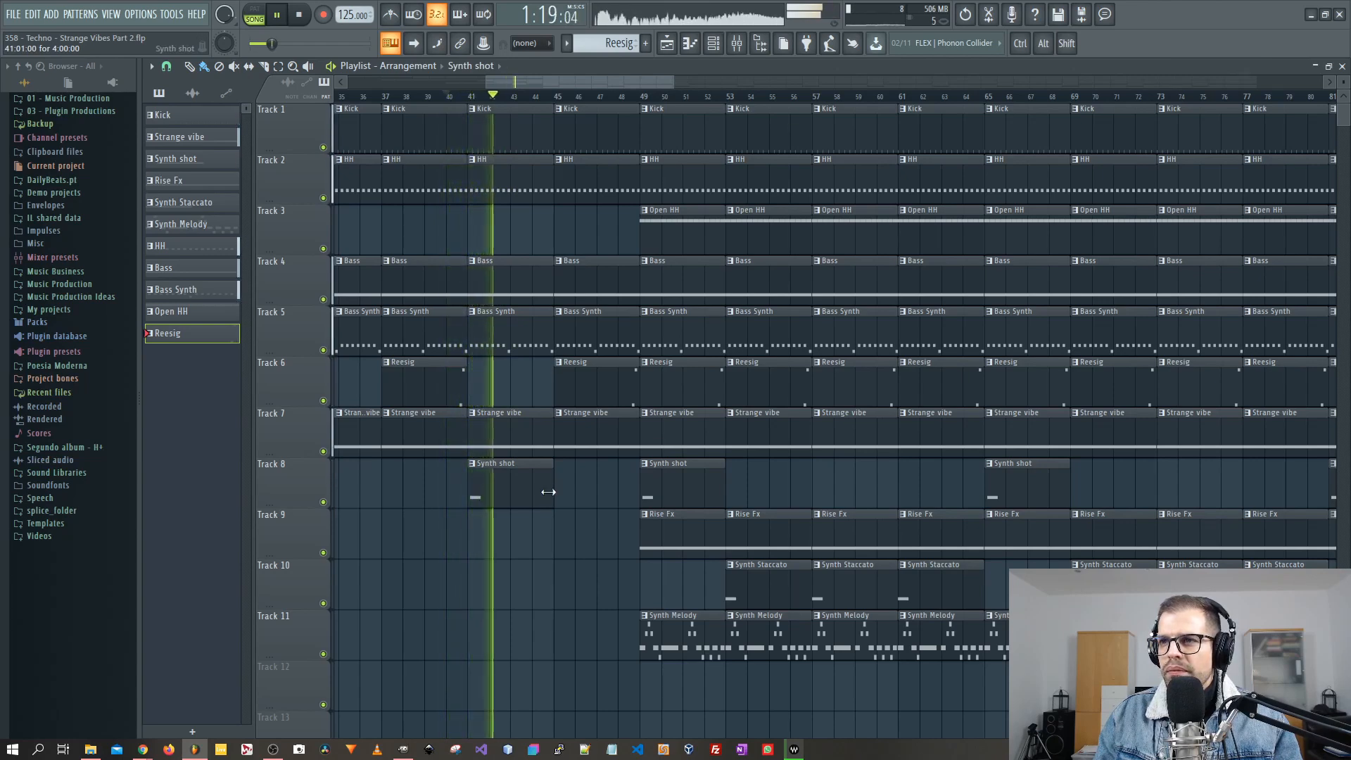
{"action": "mouse_move", "coordinate": [602, 512]}
{"action": "left_mouse_down"}
{"action": "mouse_move", "coordinate": [506, 528]}
{"action": "mouse_move", "coordinate": [601, 509]}
{"action": "left_mouse_up"}
{"action": "scroll", "coordinate": [601, 509], "scroll_direction": "down", "scroll_amount": 4}
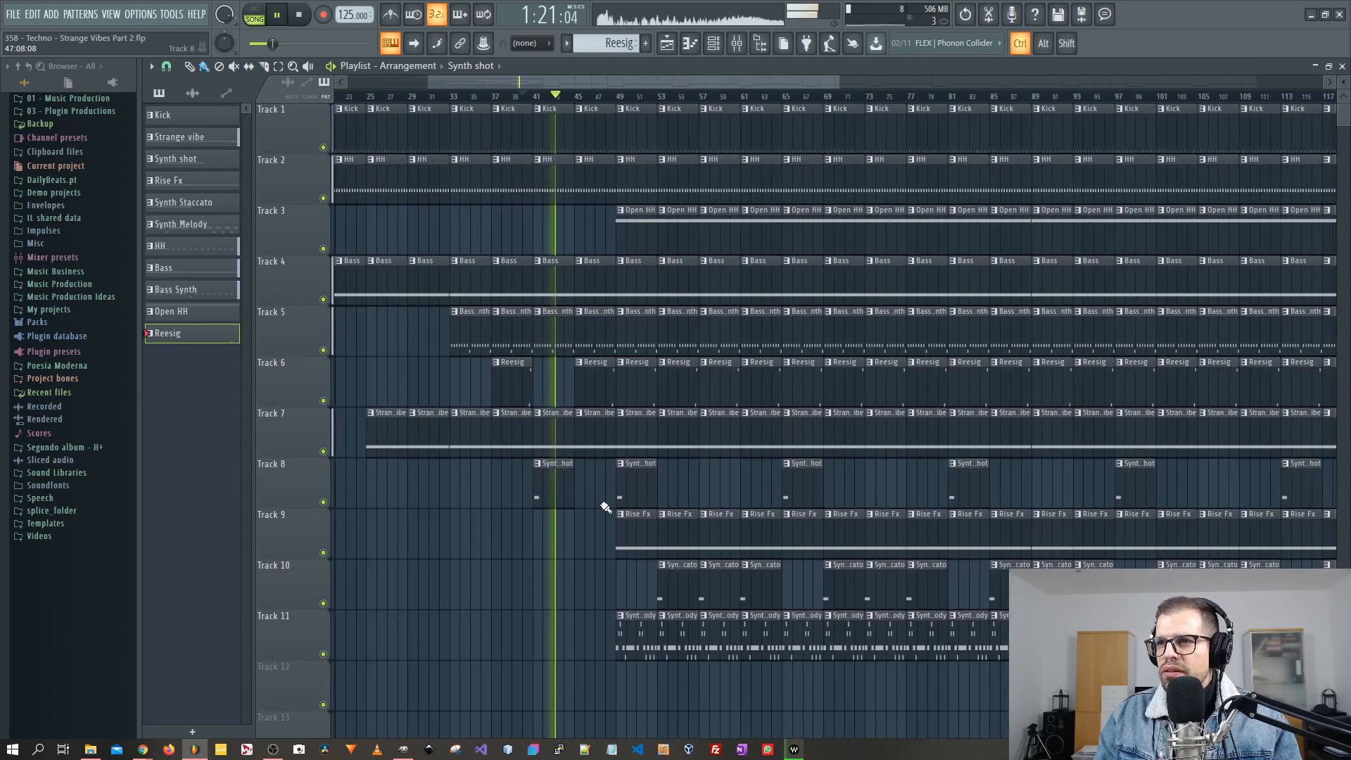
{"action": "scroll", "coordinate": [610, 501], "scroll_direction": "up", "scroll_amount": 4}
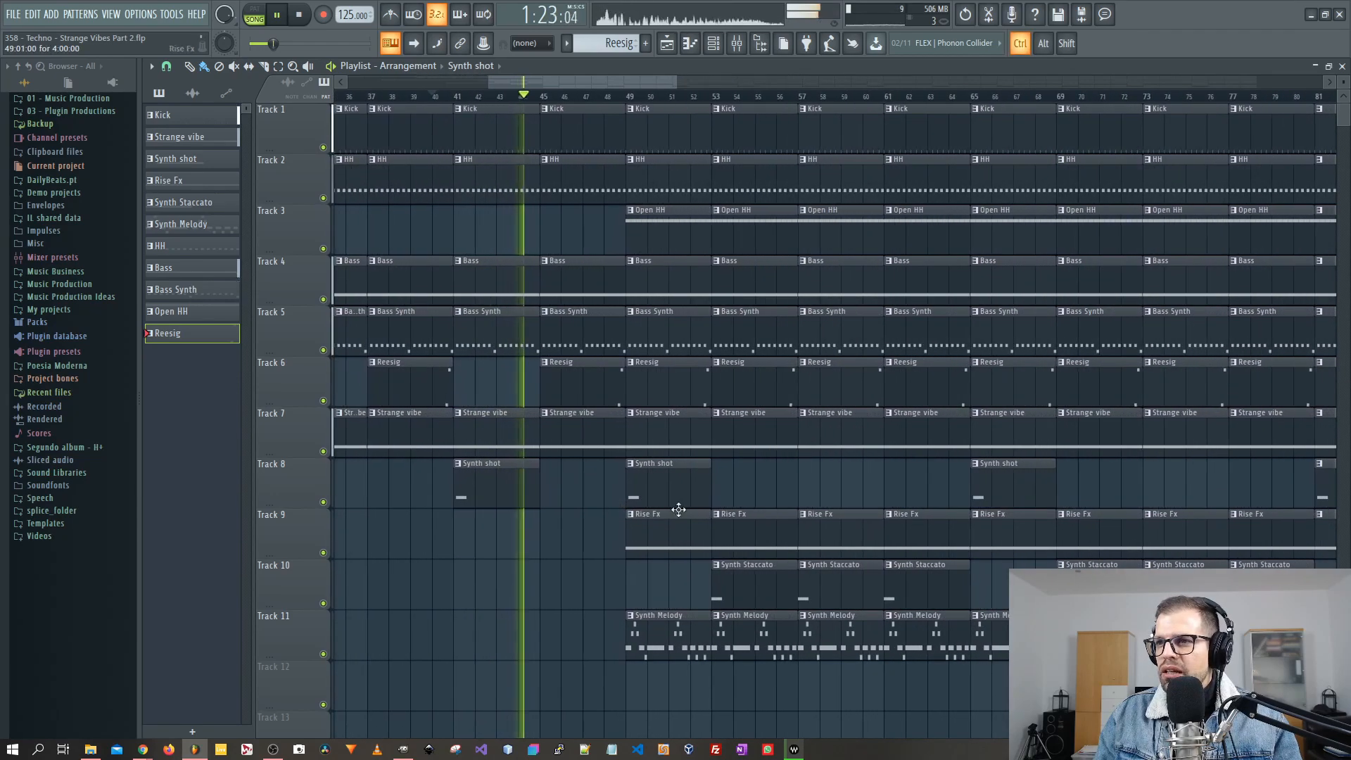
{"action": "left_click_drag", "start_coordinate": [828, 491], "coordinate": [779, 494]}
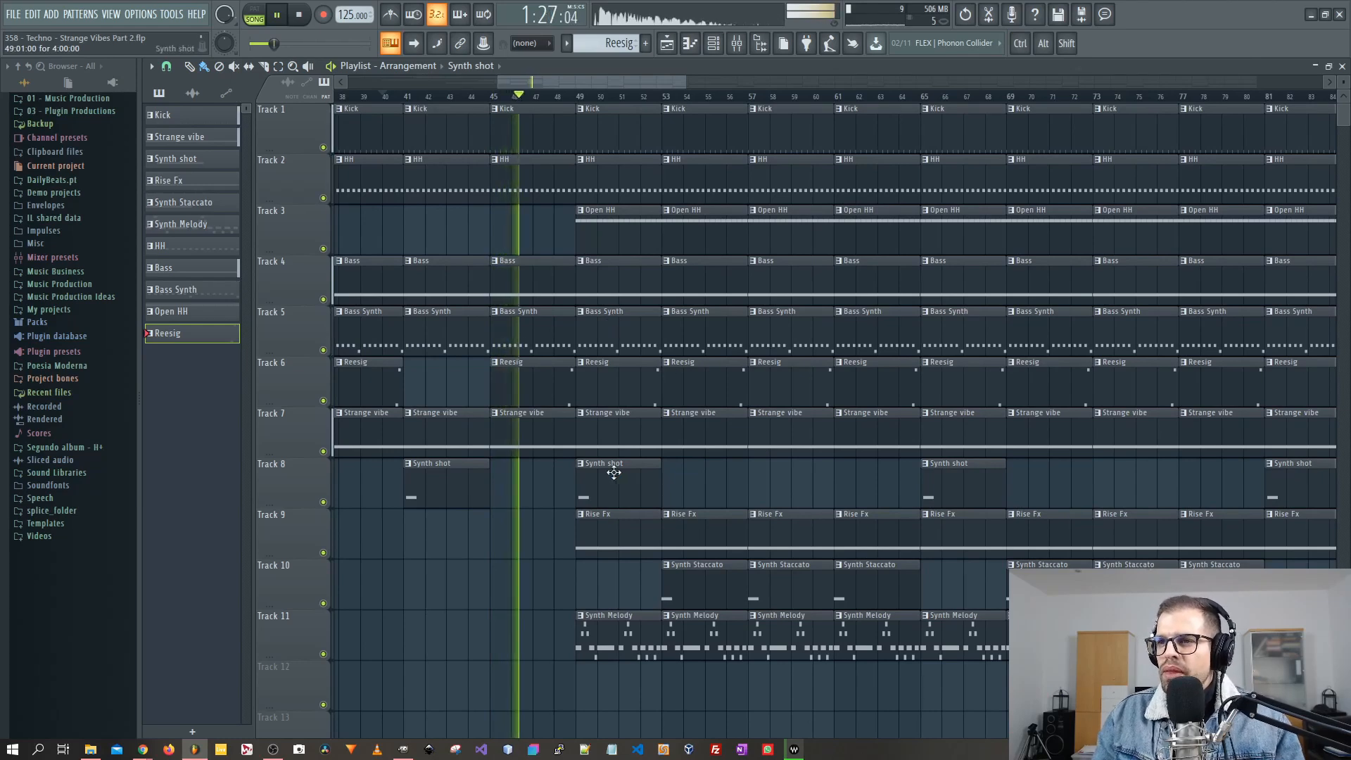
{"action": "left_click_drag", "start_coordinate": [730, 483], "coordinate": [611, 485]}
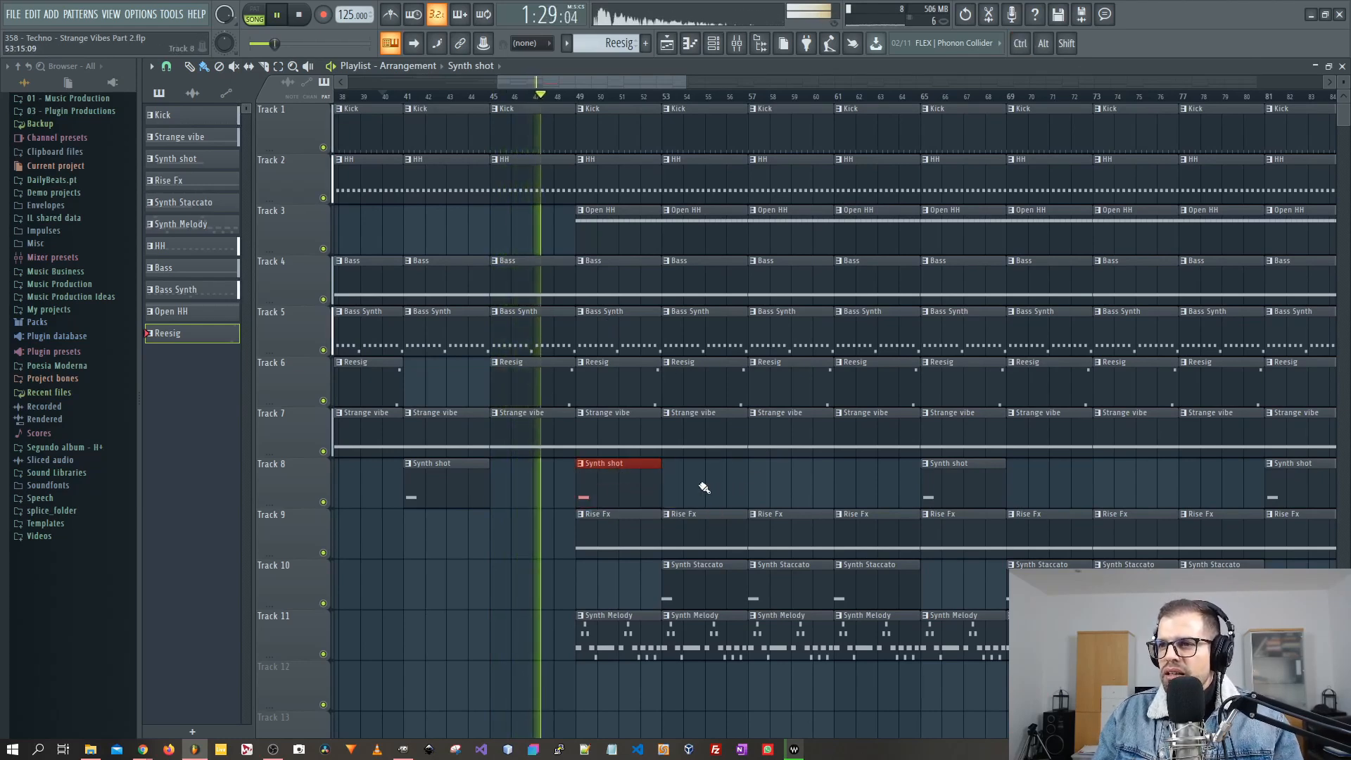
- Delete the Synth Melody clips on Track 11 and the Open HH clips on Track 3 from bars 49–64
{"action": "right_click", "coordinate": [620, 638]}
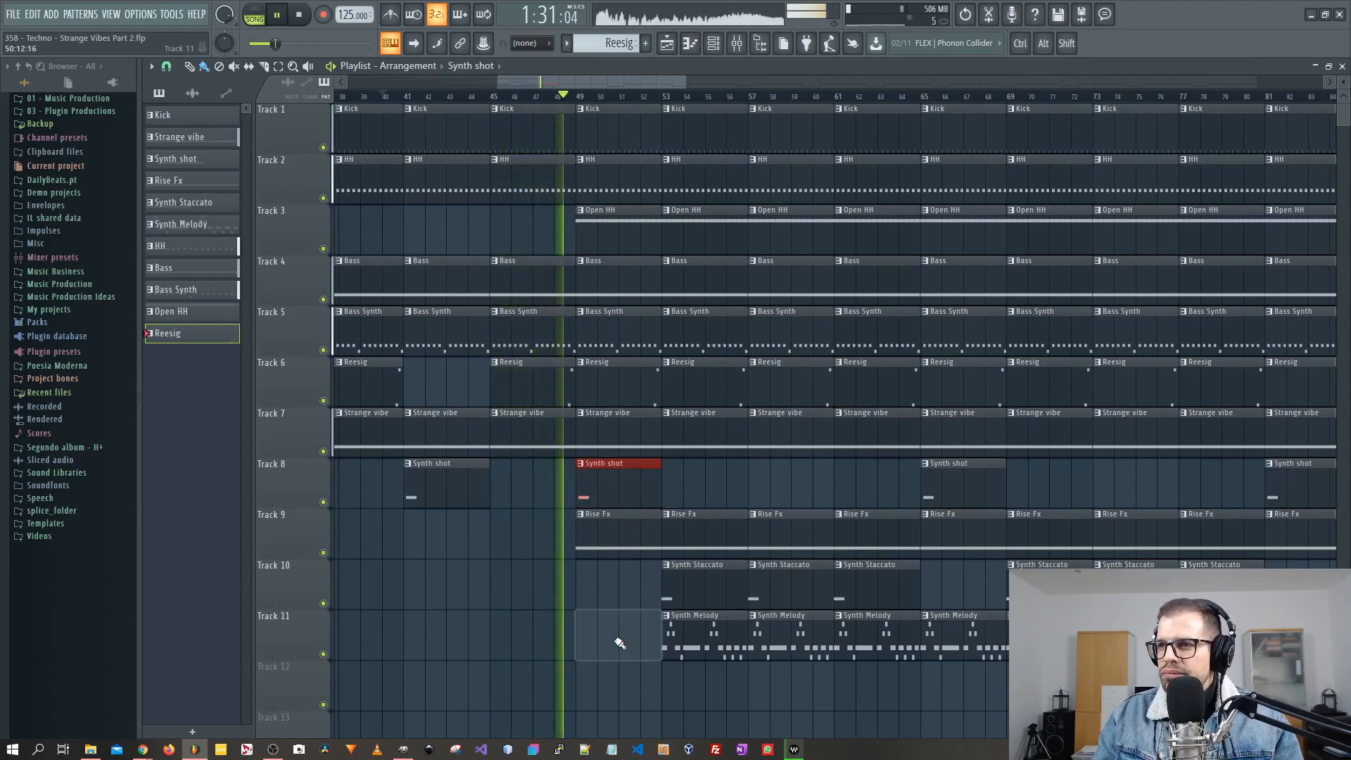
{"action": "right_click", "coordinate": [704, 637]}
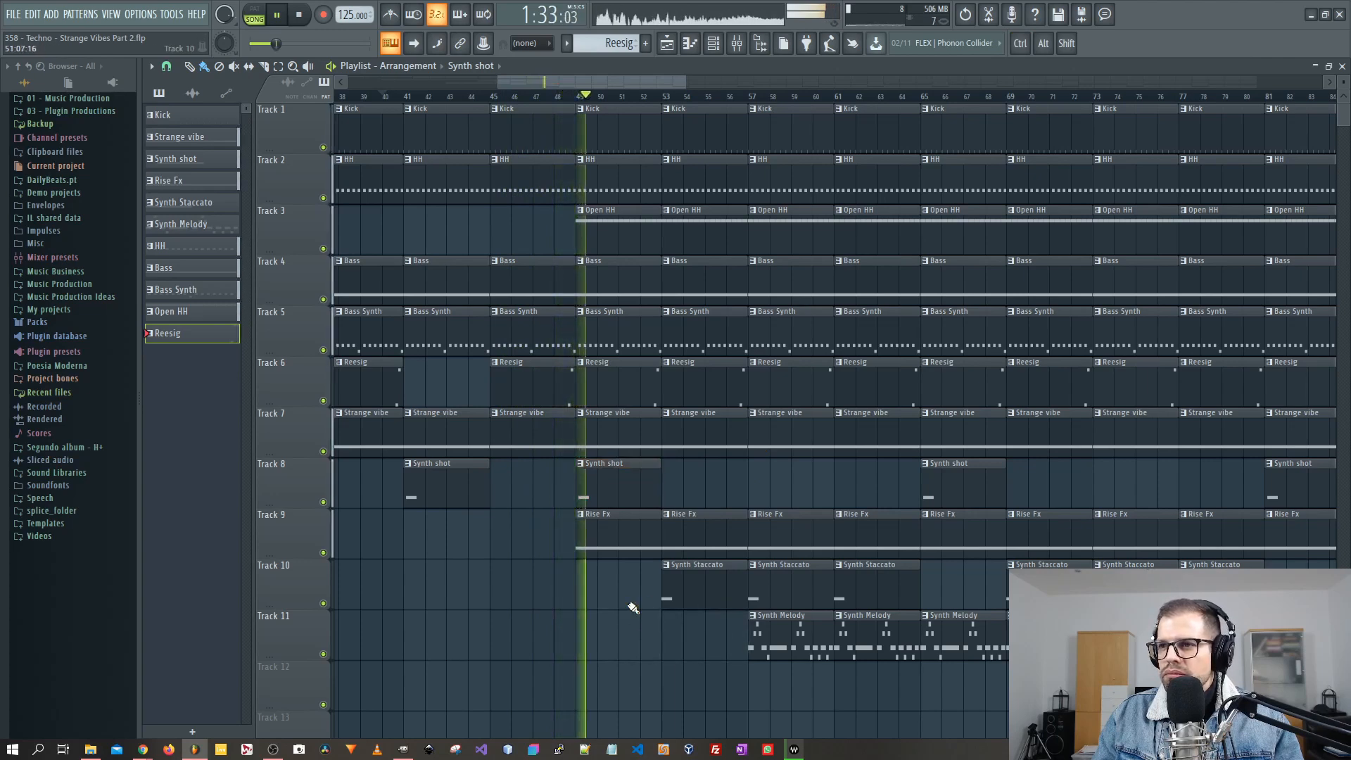
{"action": "right_click", "coordinate": [623, 245]}
{"action": "right_click", "coordinate": [709, 241]}
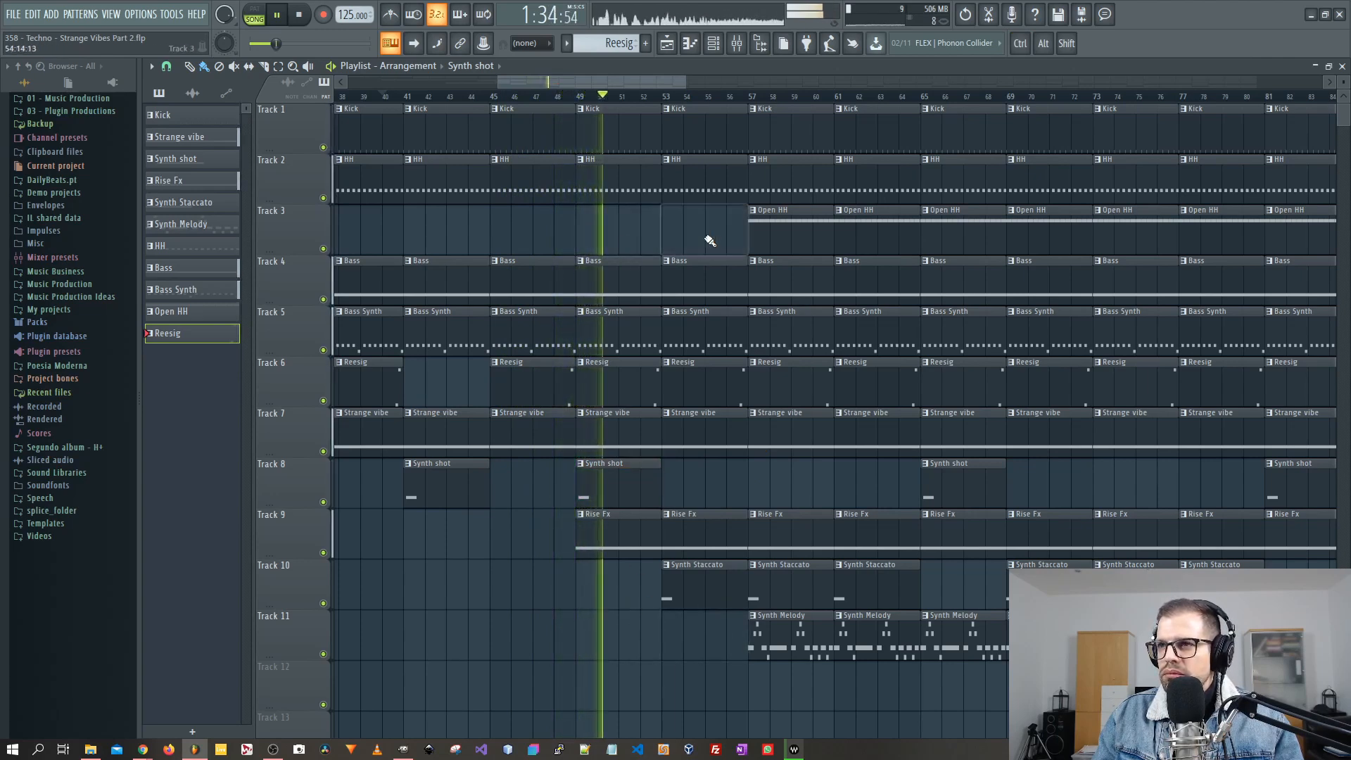
{"action": "right_click", "coordinate": [787, 229]}
{"action": "scroll", "coordinate": [790, 225], "scroll_direction": "right", "scroll_amount": 1}
{"action": "right_click", "coordinate": [802, 236]}
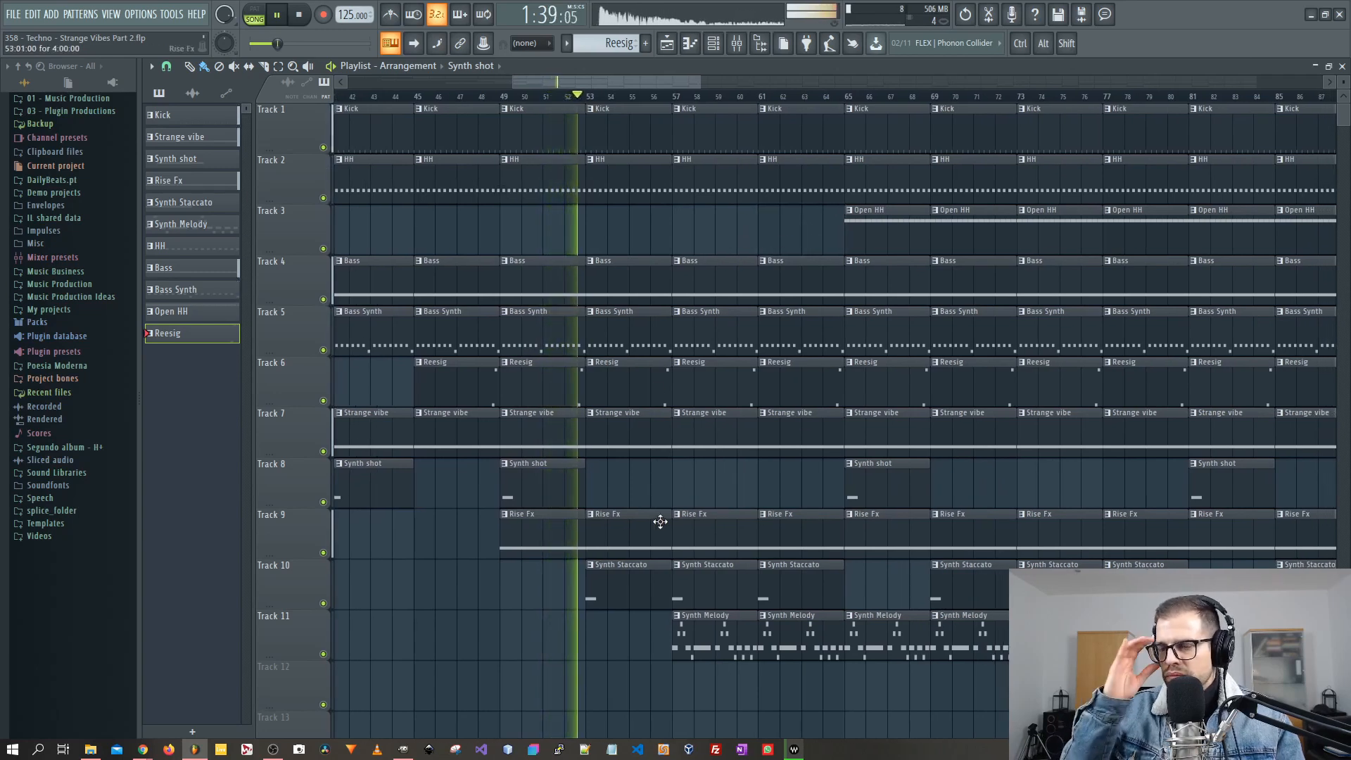
{"action": "scroll", "coordinate": [692, 488], "scroll_direction": "right", "scroll_amount": 3}
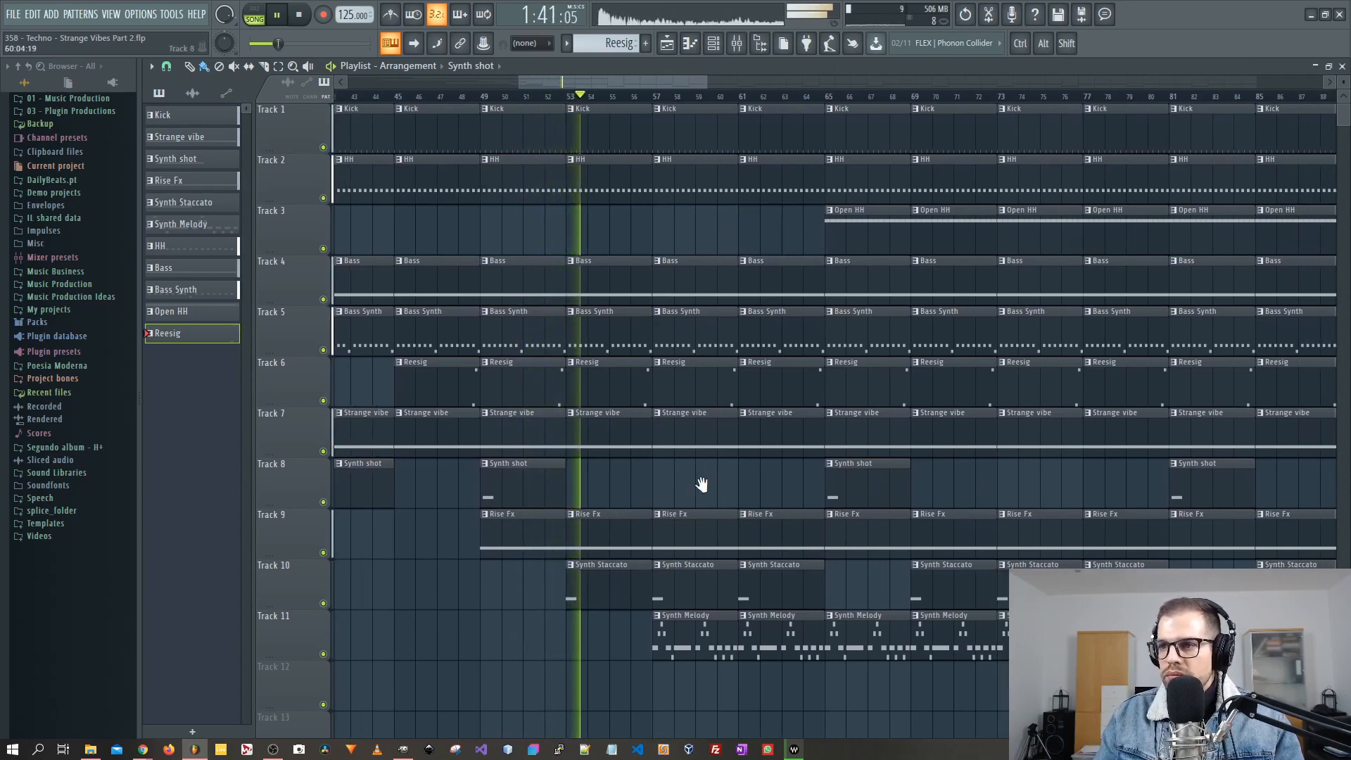
{"action": "right_click", "coordinate": [581, 618]}
{"action": "right_click", "coordinate": [663, 632]}
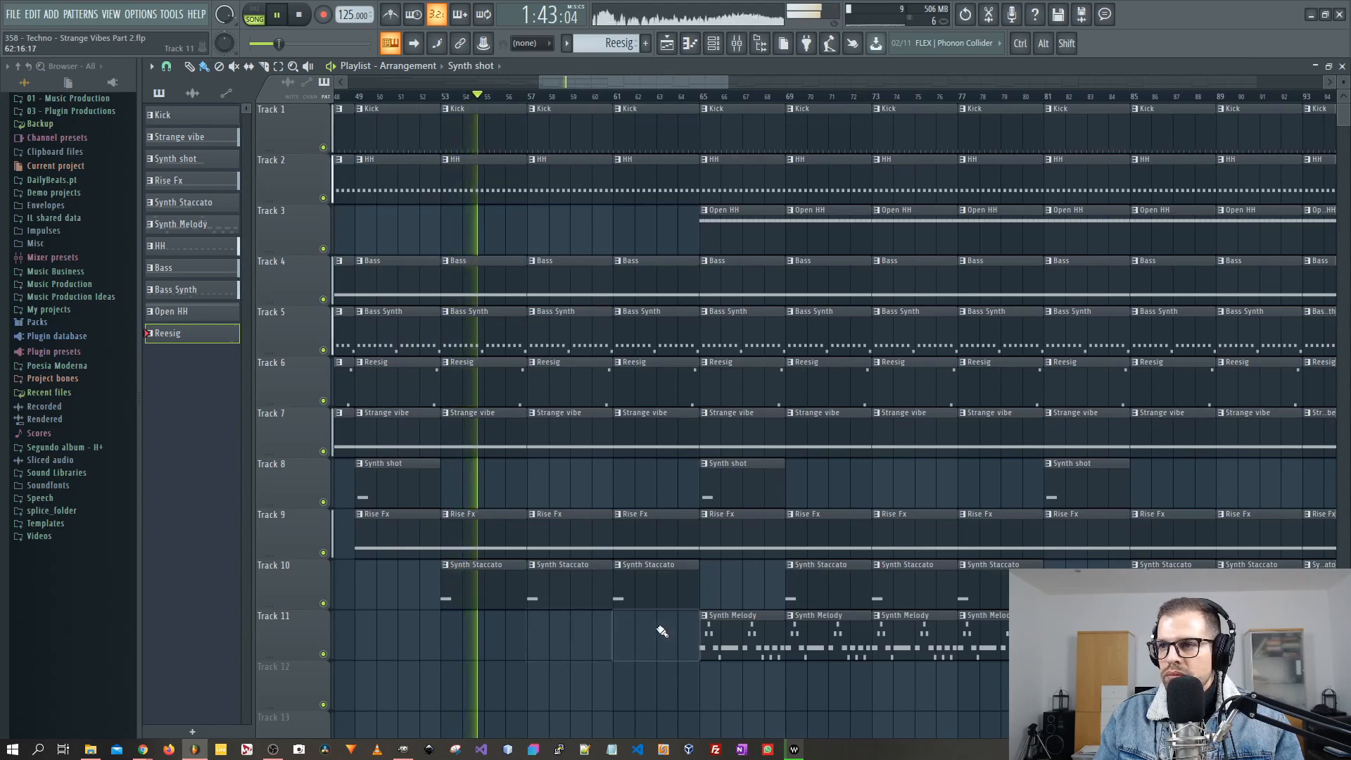
- Delete the four Open HH clips on Track 3 from bars 65–80
{"action": "scroll", "coordinate": [529, 497], "scroll_direction": "right", "scroll_amount": 4}
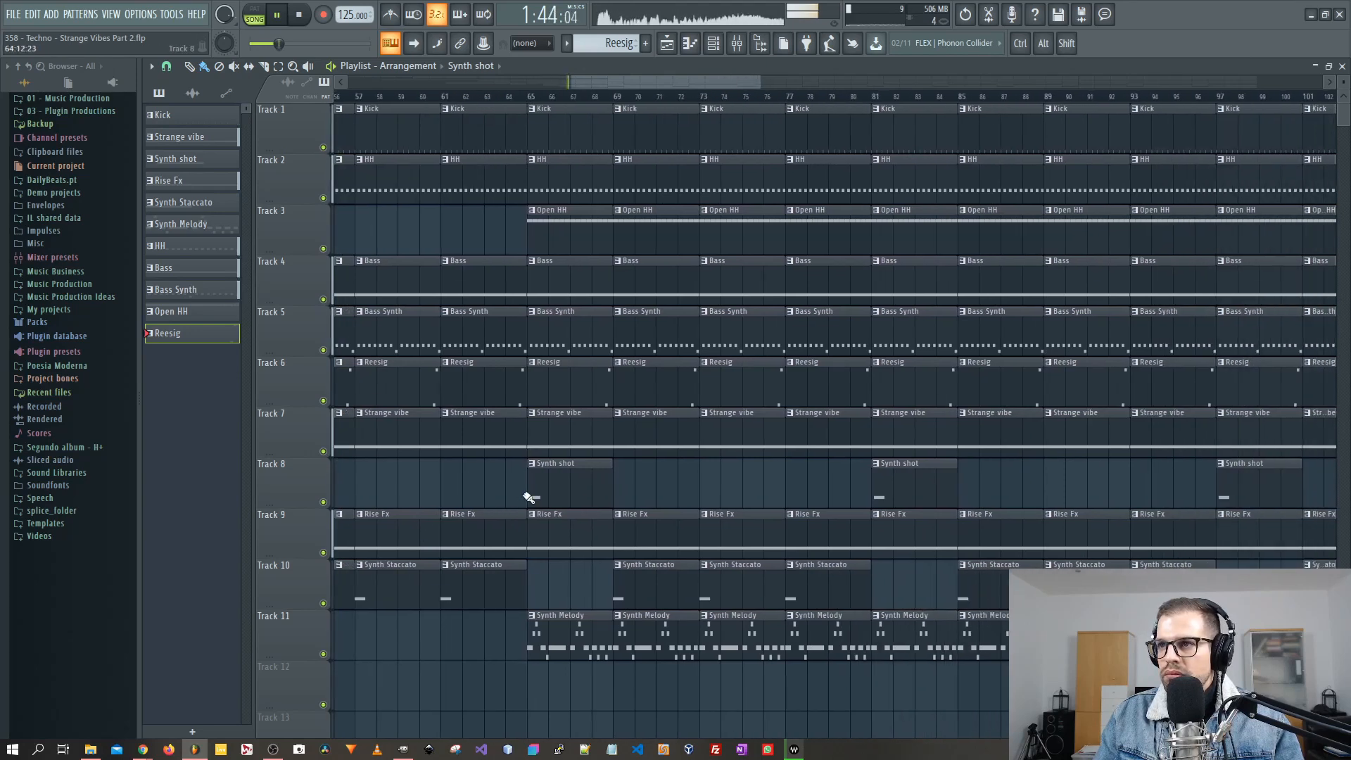
{"action": "right_click", "coordinate": [571, 234]}
{"action": "right_click", "coordinate": [655, 233]}
{"action": "right_click", "coordinate": [739, 231]}
{"action": "right_click", "coordinate": [796, 228]}
{"action": "mouse_move", "coordinate": [626, 234]}
{"action": "left_mouse_down"}
{"action": "mouse_move", "coordinate": [839, 235]}
{"action": "mouse_move", "coordinate": [541, 259]}
{"action": "mouse_move", "coordinate": [670, 271]}
{"action": "mouse_move", "coordinate": [612, 243]}
{"action": "left_mouse_up"}
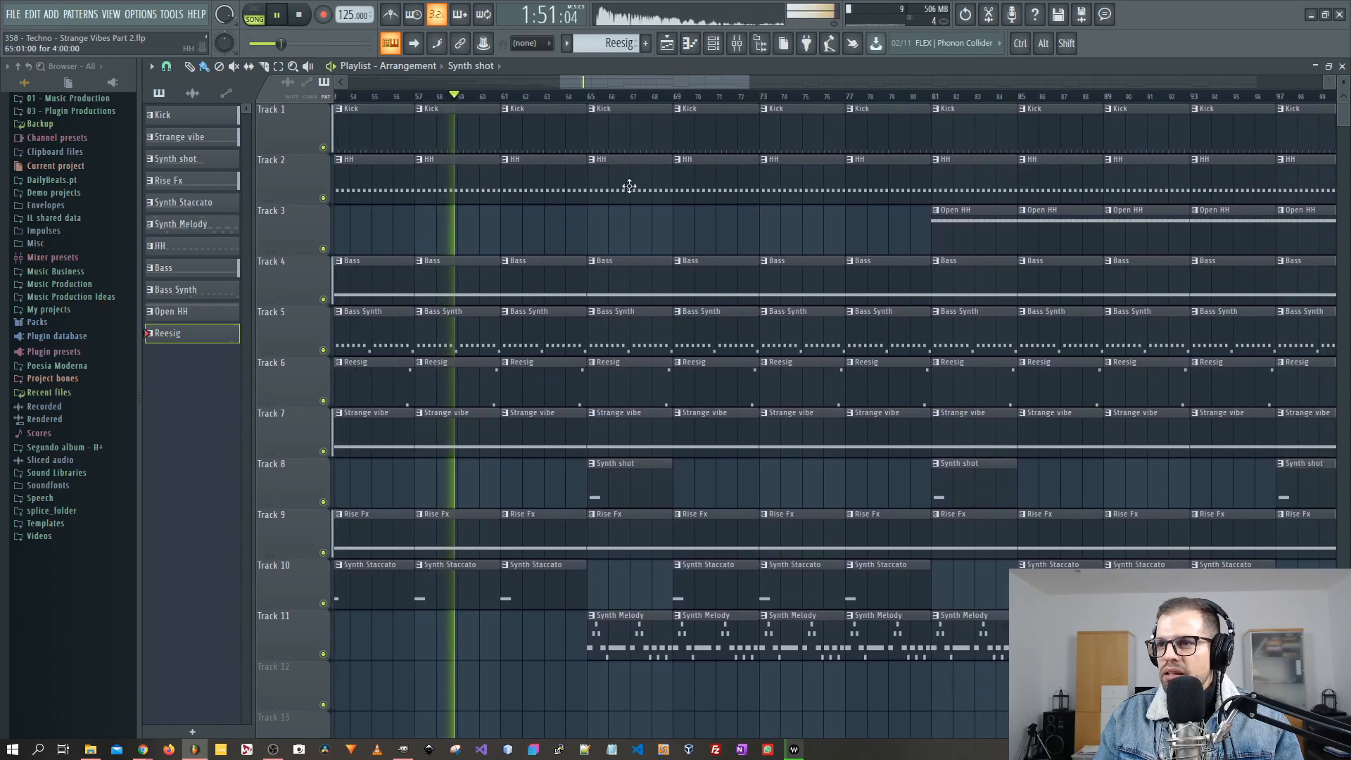
- Delete the four HH clips on Track 2 from bars 65–80
{"action": "right_click", "coordinate": [634, 180]}
{"action": "right_click", "coordinate": [714, 179]}
{"action": "right_click", "coordinate": [801, 178]}
{"action": "right_click", "coordinate": [878, 179]}
{"action": "left_click_drag", "start_coordinate": [746, 206], "coordinate": [579, 224]}
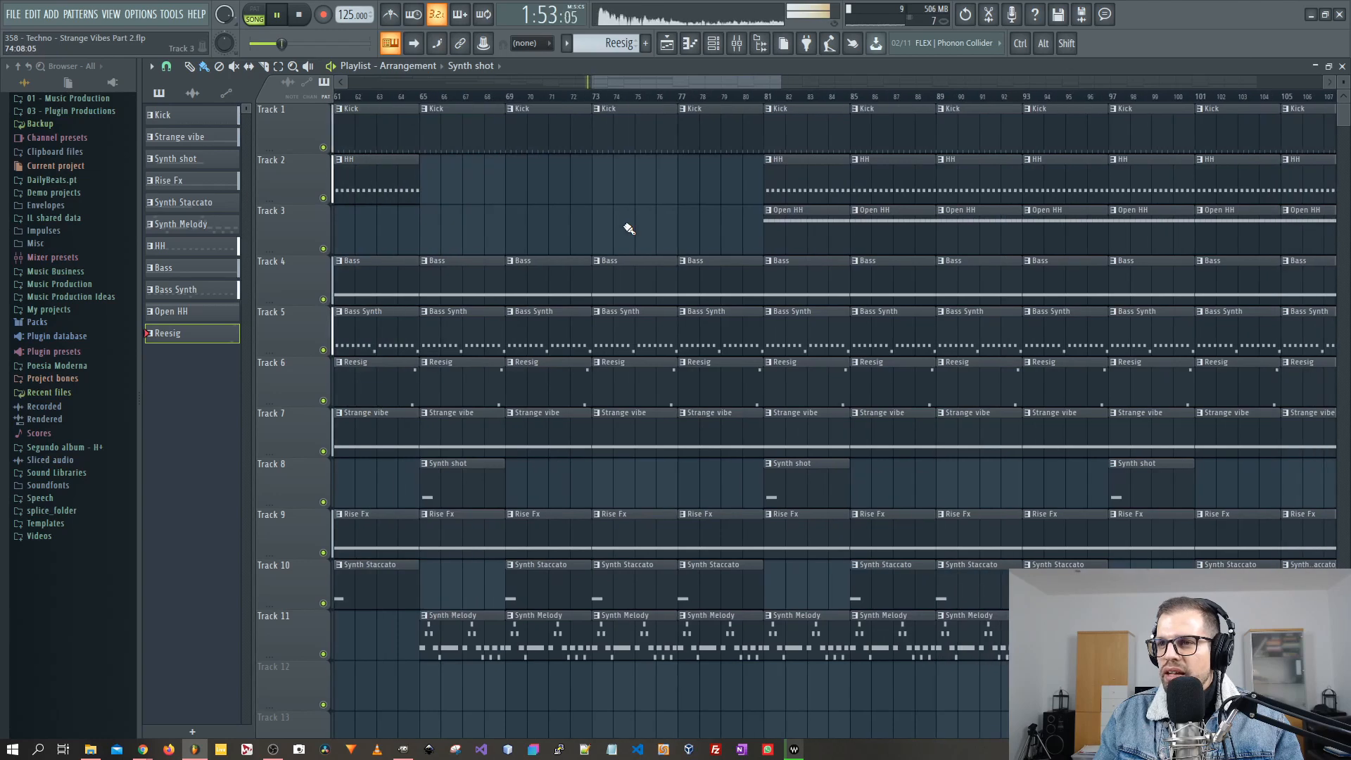
- Delete the HH clips on Track 2 from bars 81–96
{"action": "left_click_drag", "start_coordinate": [438, 712], "coordinate": [727, 613]}
{"action": "left_click_drag", "start_coordinate": [633, 236], "coordinate": [528, 250]}
{"action": "left_click_drag", "start_coordinate": [673, 212], "coordinate": [543, 188]}
{"action": "right_click", "coordinate": [563, 181]}
{"action": "right_click", "coordinate": [658, 179]}
{"action": "right_click", "coordinate": [743, 177]}
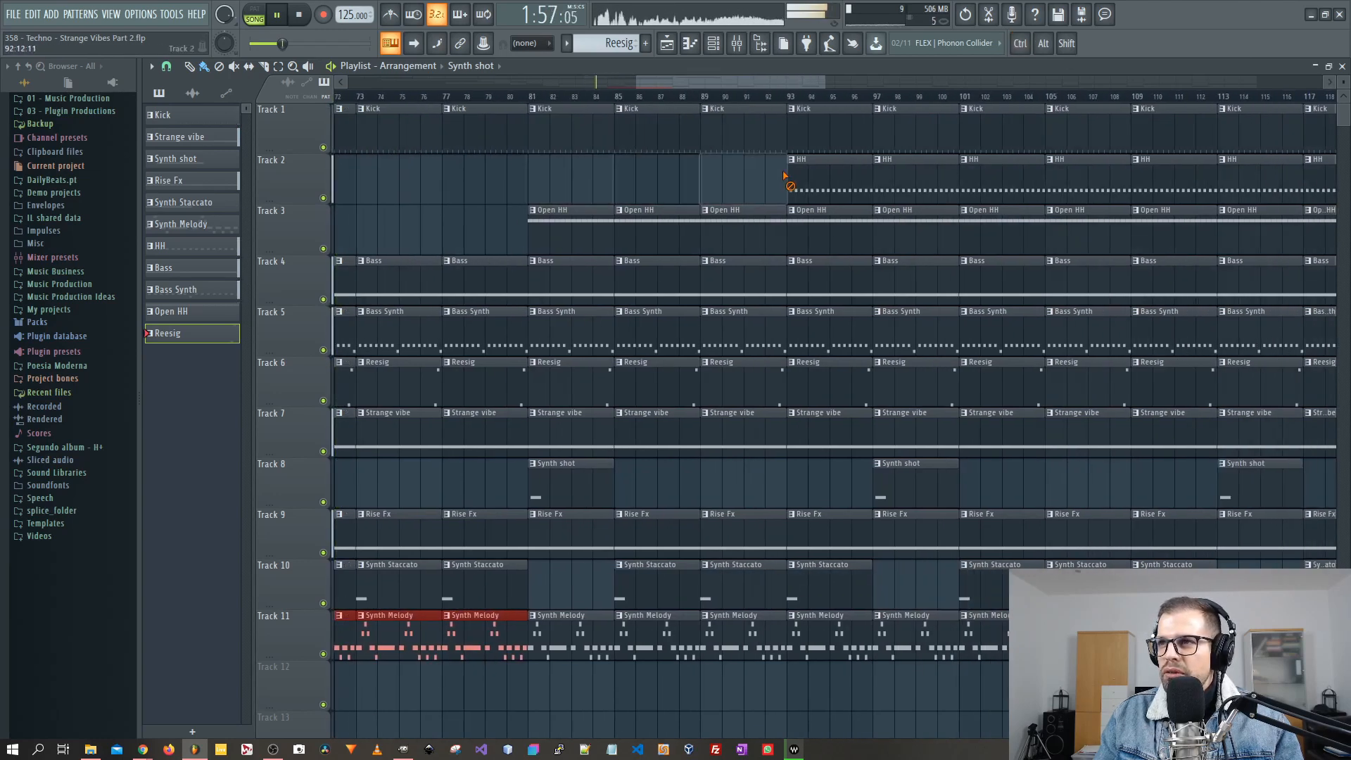
{"action": "left_click_drag", "start_coordinate": [825, 172], "coordinate": [563, 258]}
{"action": "left_click", "coordinate": [497, 200], "text": "ctrl"}
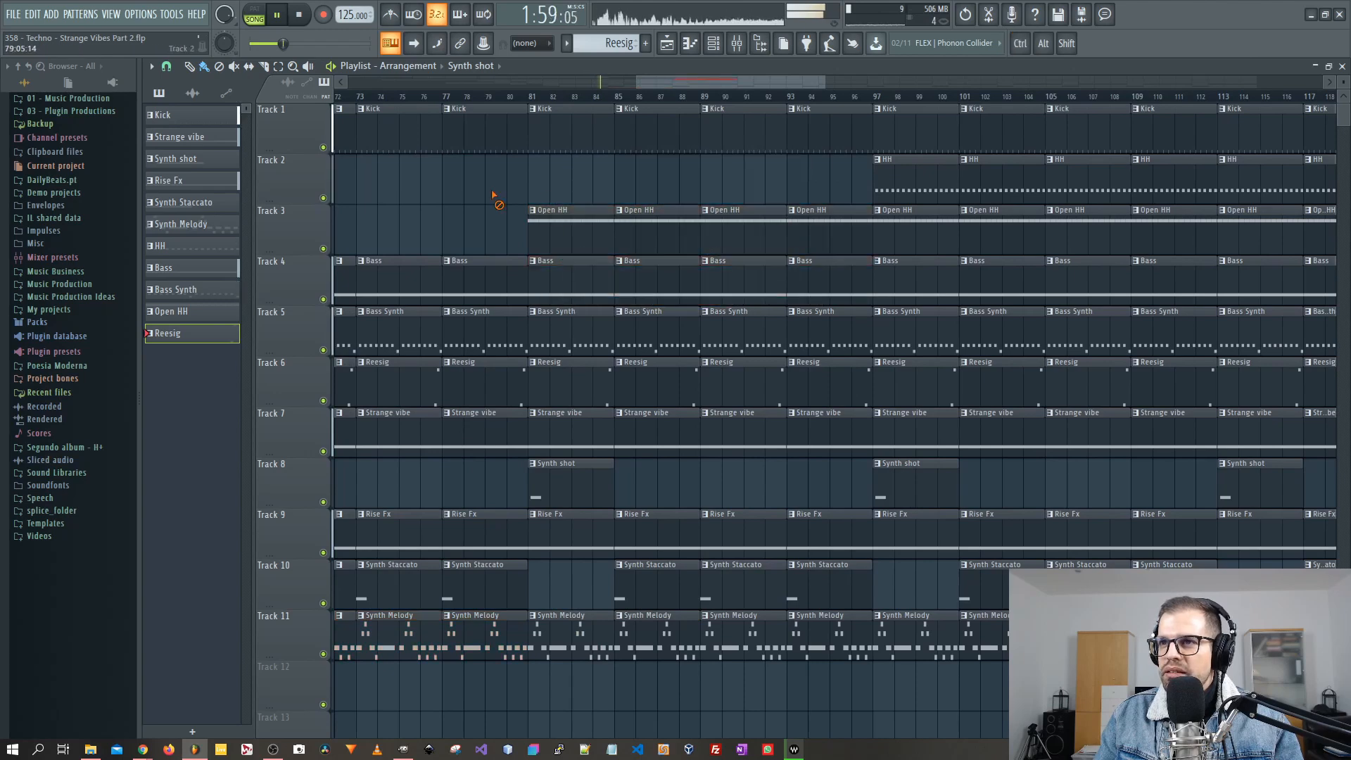
- Delete the Rise Fx clips on Track 9 and the Strange vibe clips on Track 7 from bars 65–80, and replay the section's lead-in
{"action": "left_click_drag", "start_coordinate": [598, 309], "coordinate": [817, 368]}
{"action": "left_click_drag", "start_coordinate": [794, 254], "coordinate": [689, 307]}
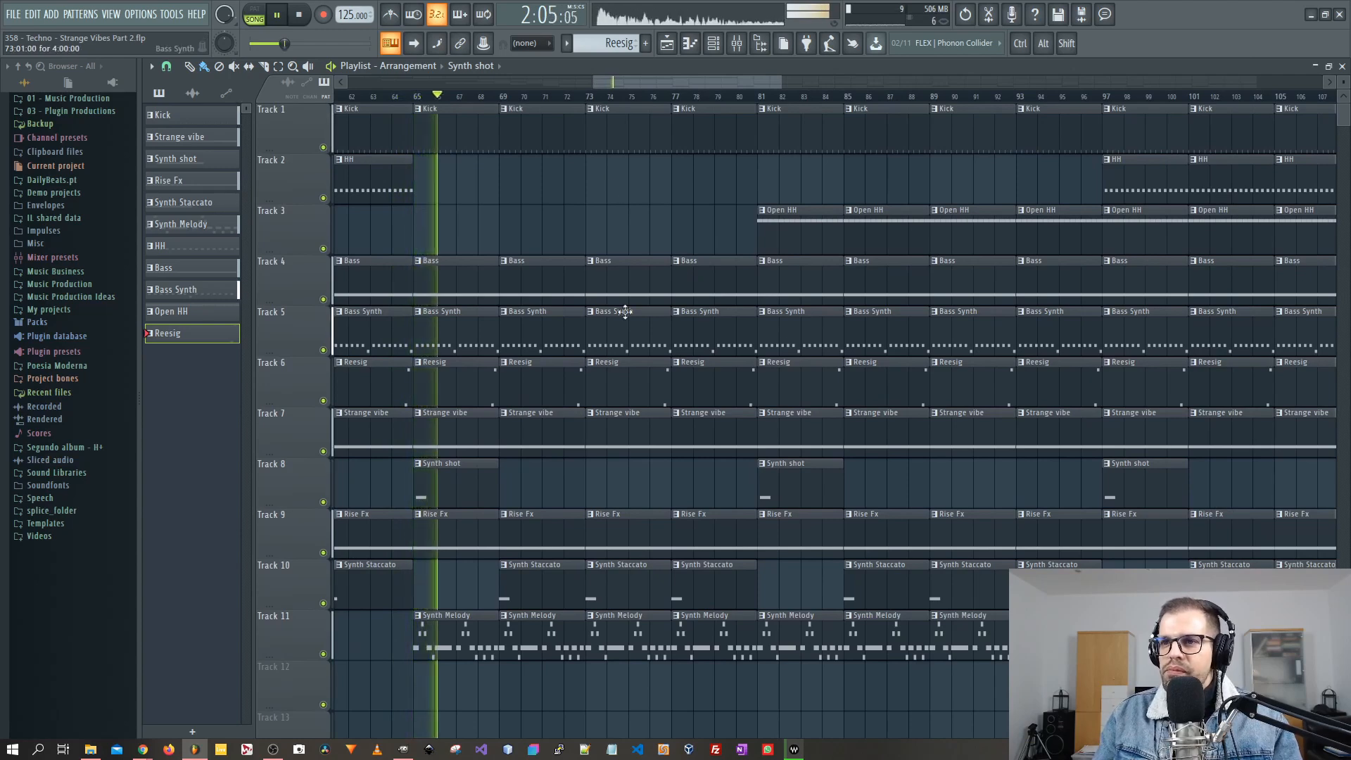
{"action": "left_click_drag", "start_coordinate": [471, 531], "coordinate": [679, 538]}
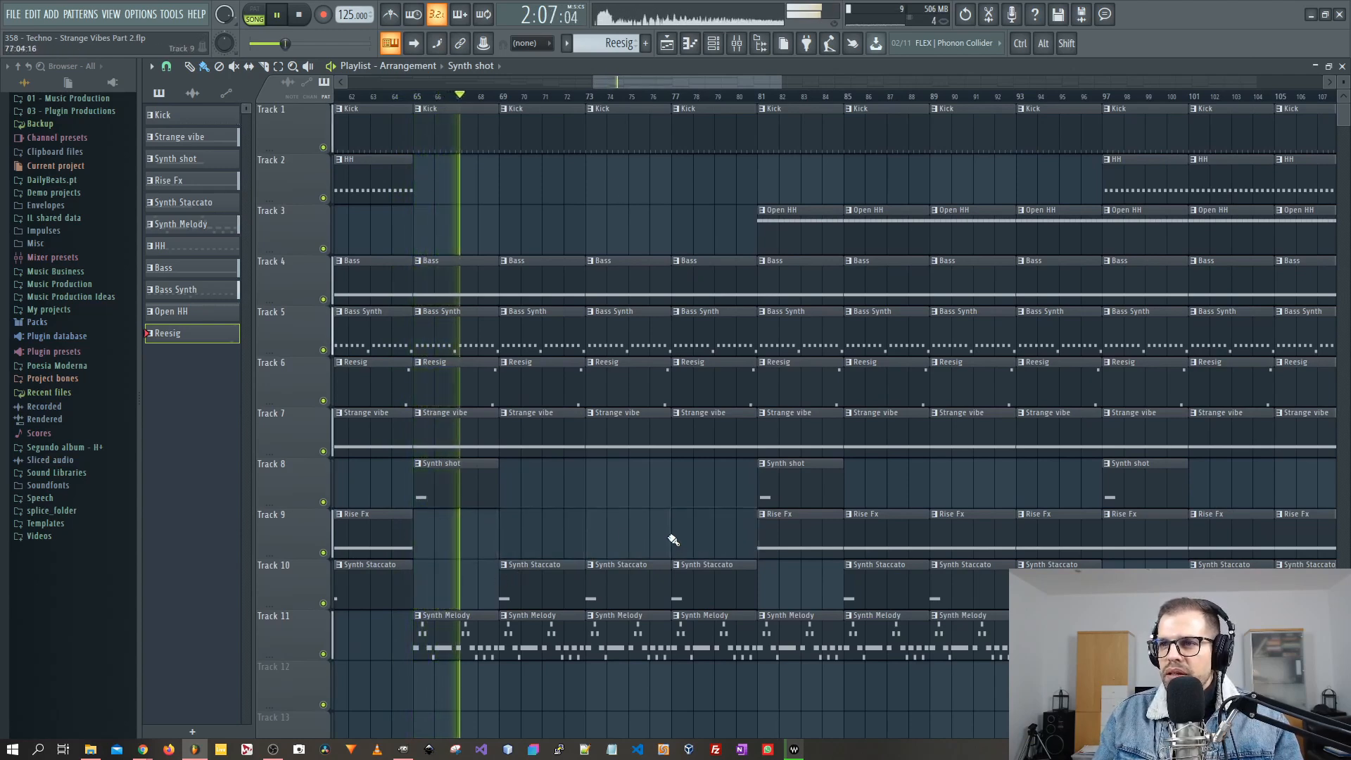
{"action": "left_click_drag", "start_coordinate": [446, 437], "coordinate": [677, 436]}
{"action": "scroll", "coordinate": [489, 371], "scroll_direction": "up", "scroll_amount": 2}
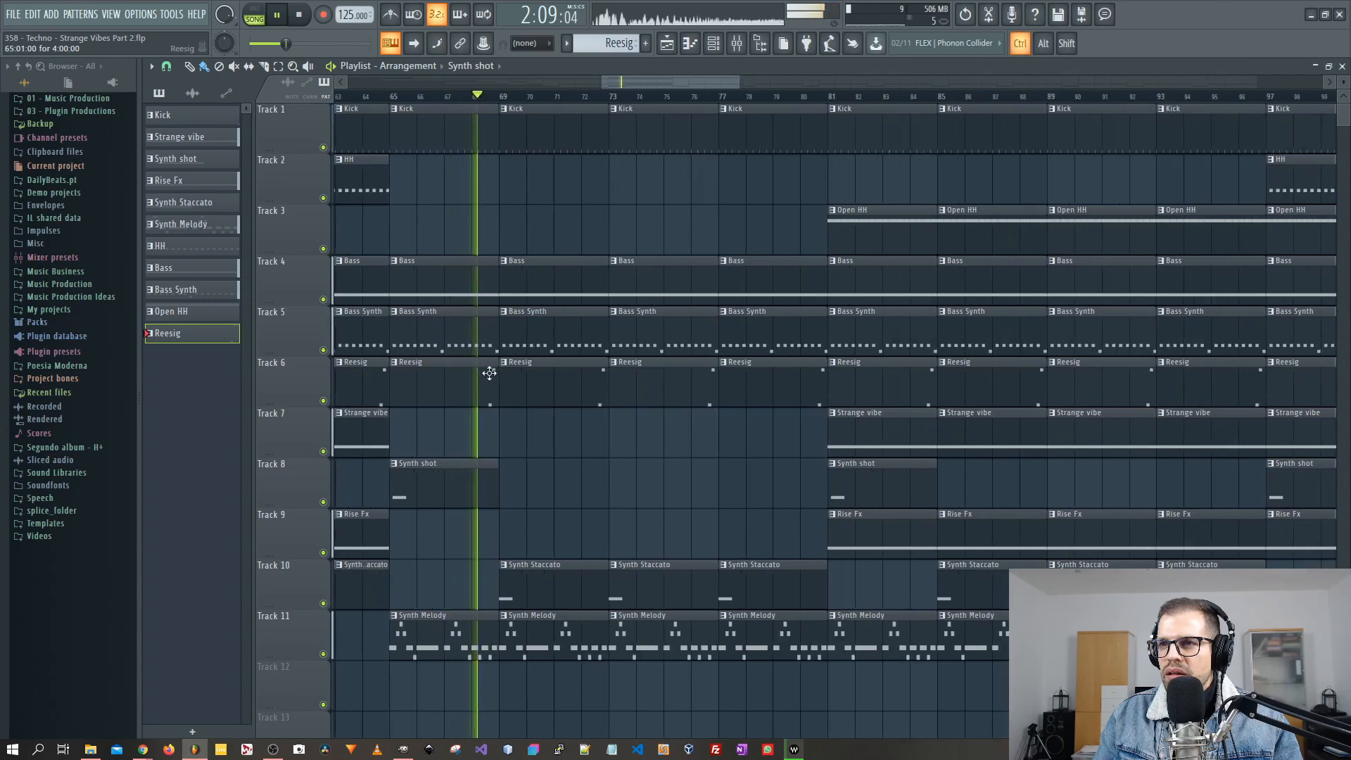
{"action": "scroll", "coordinate": [474, 414], "scroll_direction": "left", "scroll_amount": 3}
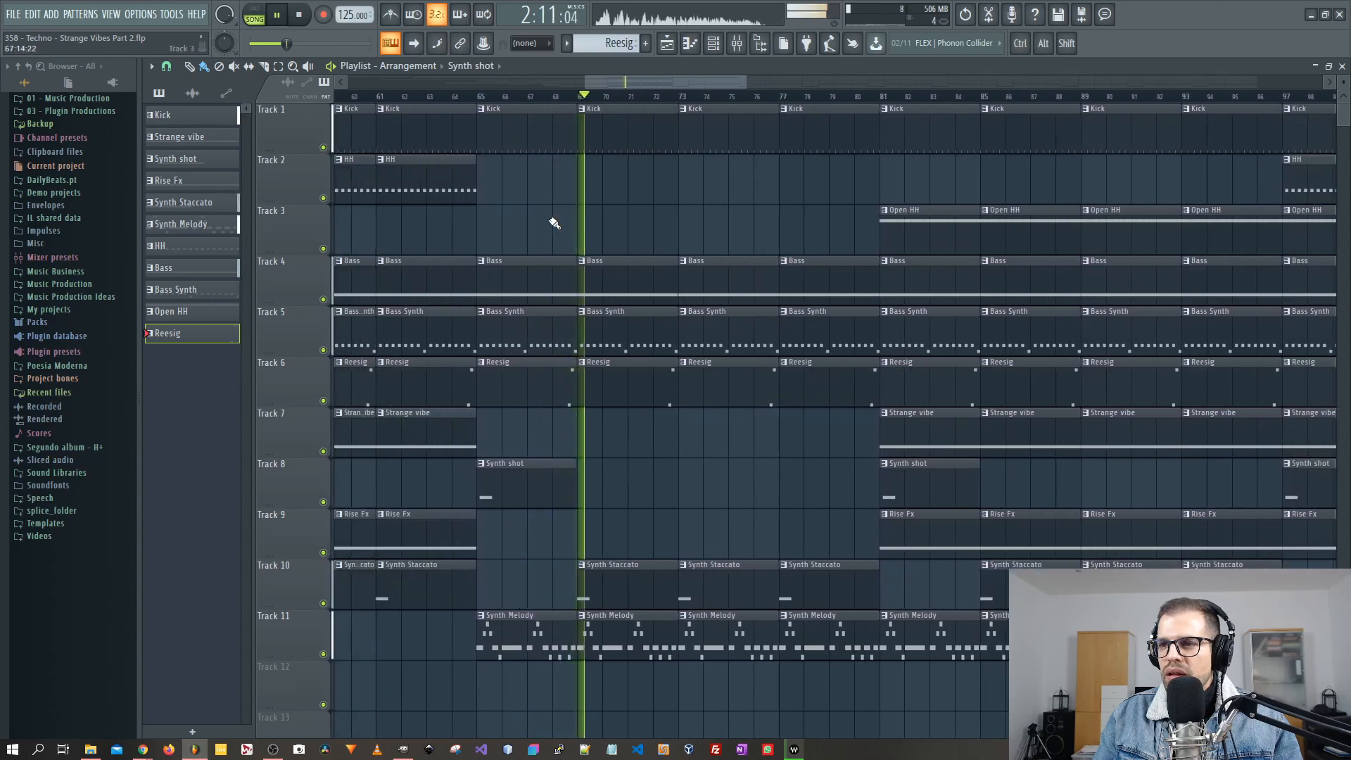
{"action": "left_click", "coordinate": [426, 95]}
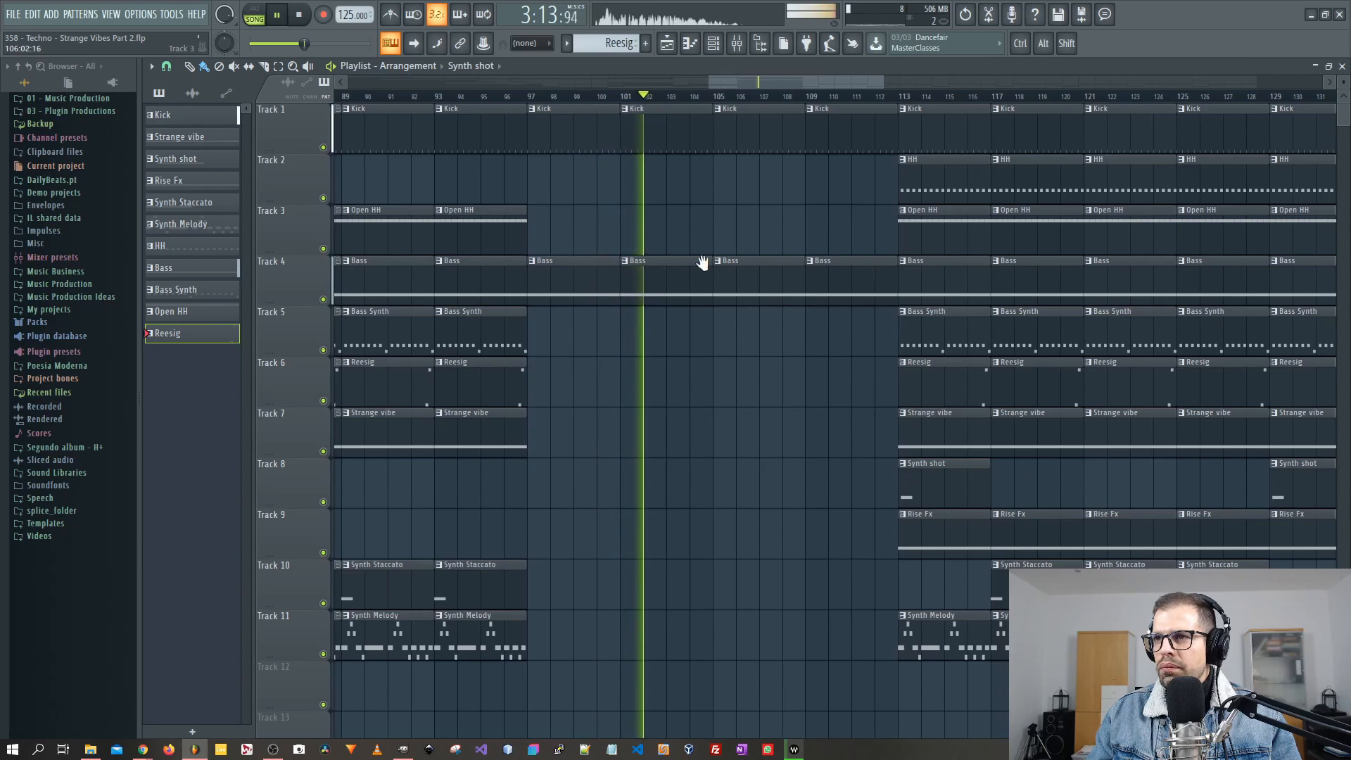
- Delete the Bass clips on Track 4 from bars 97–112, leaving only the Kick in that section
{"action": "scroll", "coordinate": [703, 263], "scroll_direction": "right", "scroll_amount": 3}
{"action": "left_click_drag", "start_coordinate": [528, 284], "coordinate": [729, 290]}
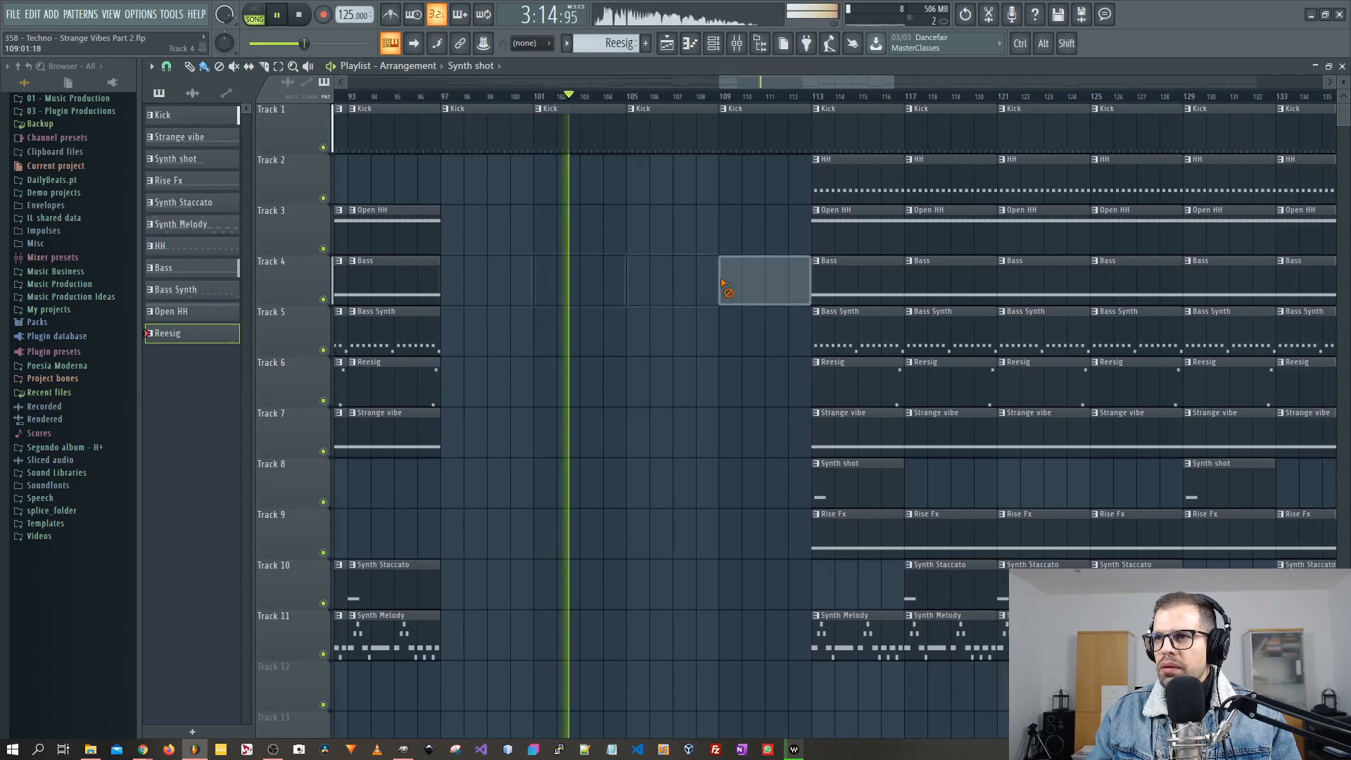
- Stop playback, return to bar 97 and delete the Kick clips on Track 1 from bars 97–112
{"action": "key", "text": "space"}
{"action": "left_click", "coordinate": [450, 98]}
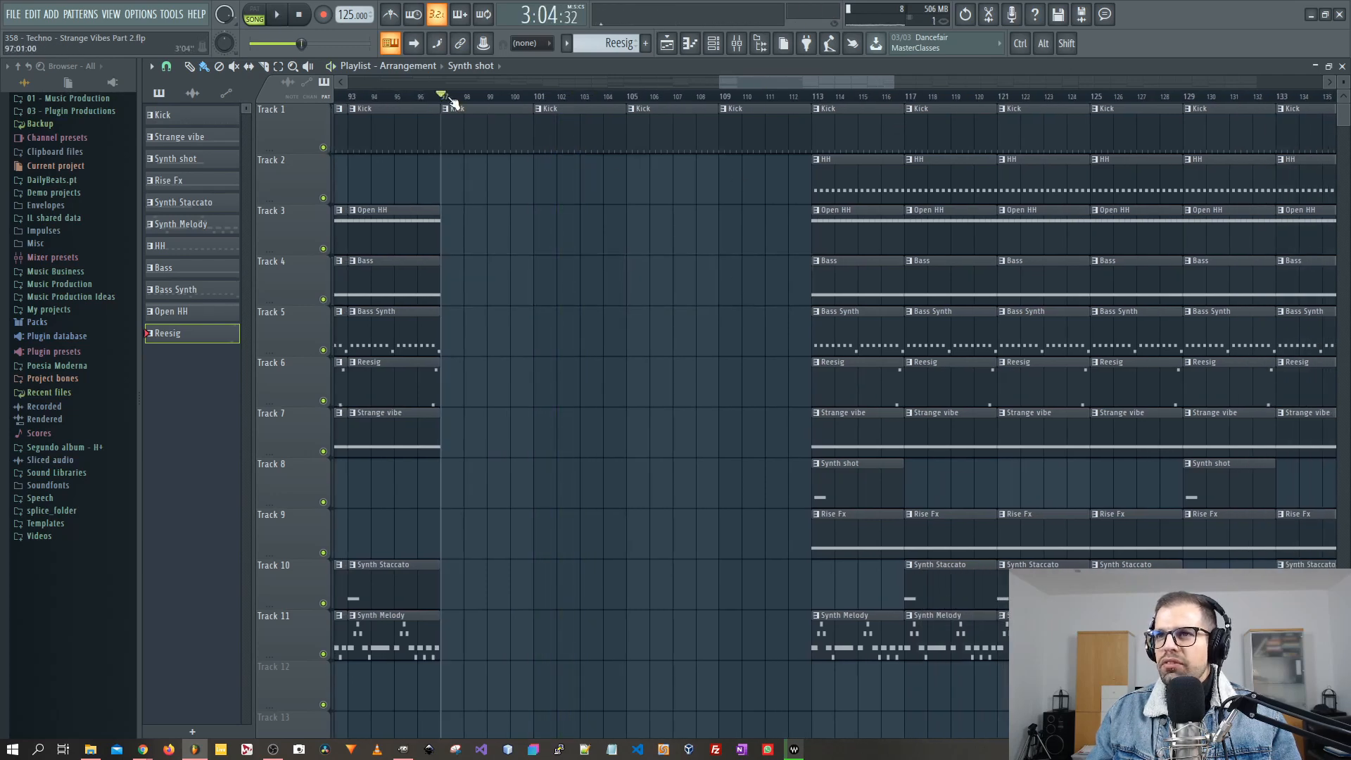
{"action": "mouse_move", "coordinate": [501, 131]}
{"action": "left_mouse_down"}
{"action": "mouse_move", "coordinate": [739, 130]}
{"action": "mouse_move", "coordinate": [736, 141]}
{"action": "left_mouse_up"}
- Delete the clips on all tracks from bars 113–128
{"action": "scroll", "coordinate": [704, 211], "scroll_direction": "down", "scroll_amount": 4}
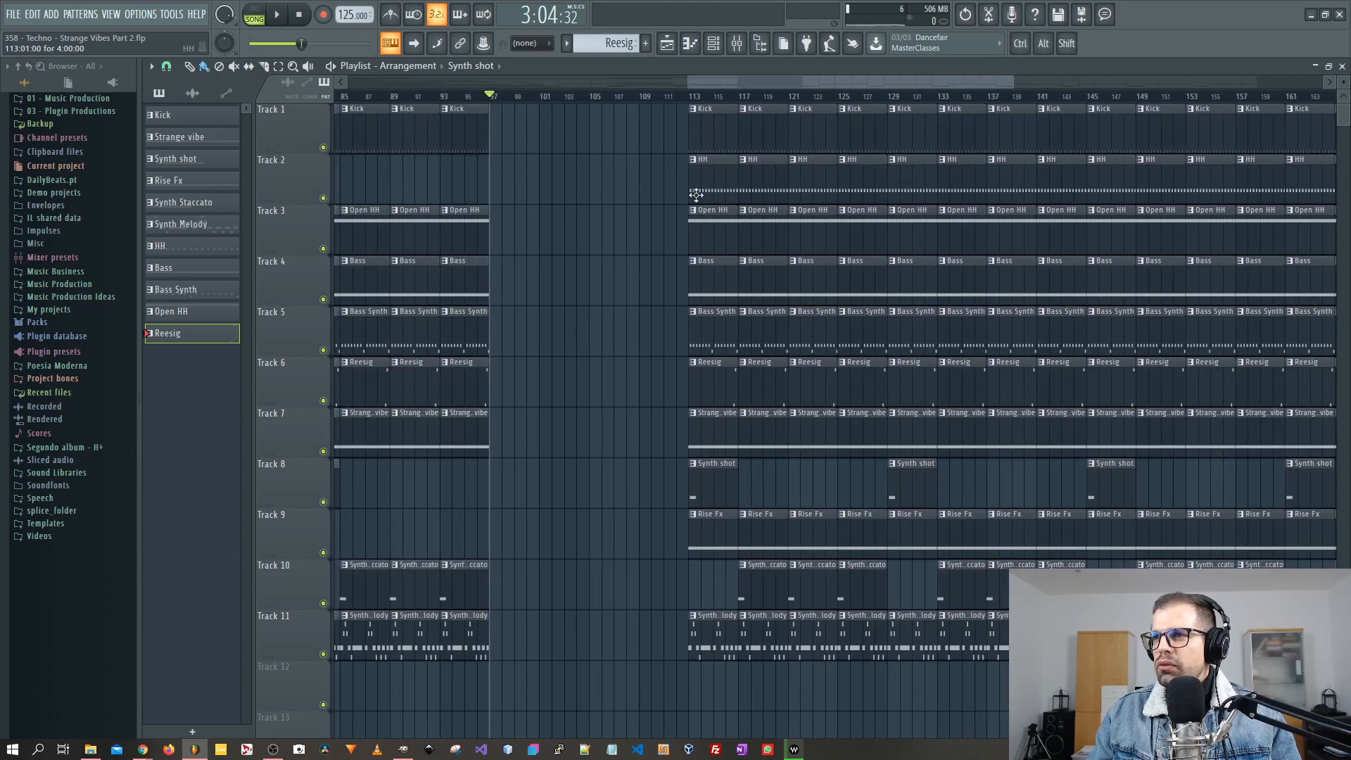
{"action": "left_click_drag", "start_coordinate": [696, 194], "coordinate": [875, 653]}
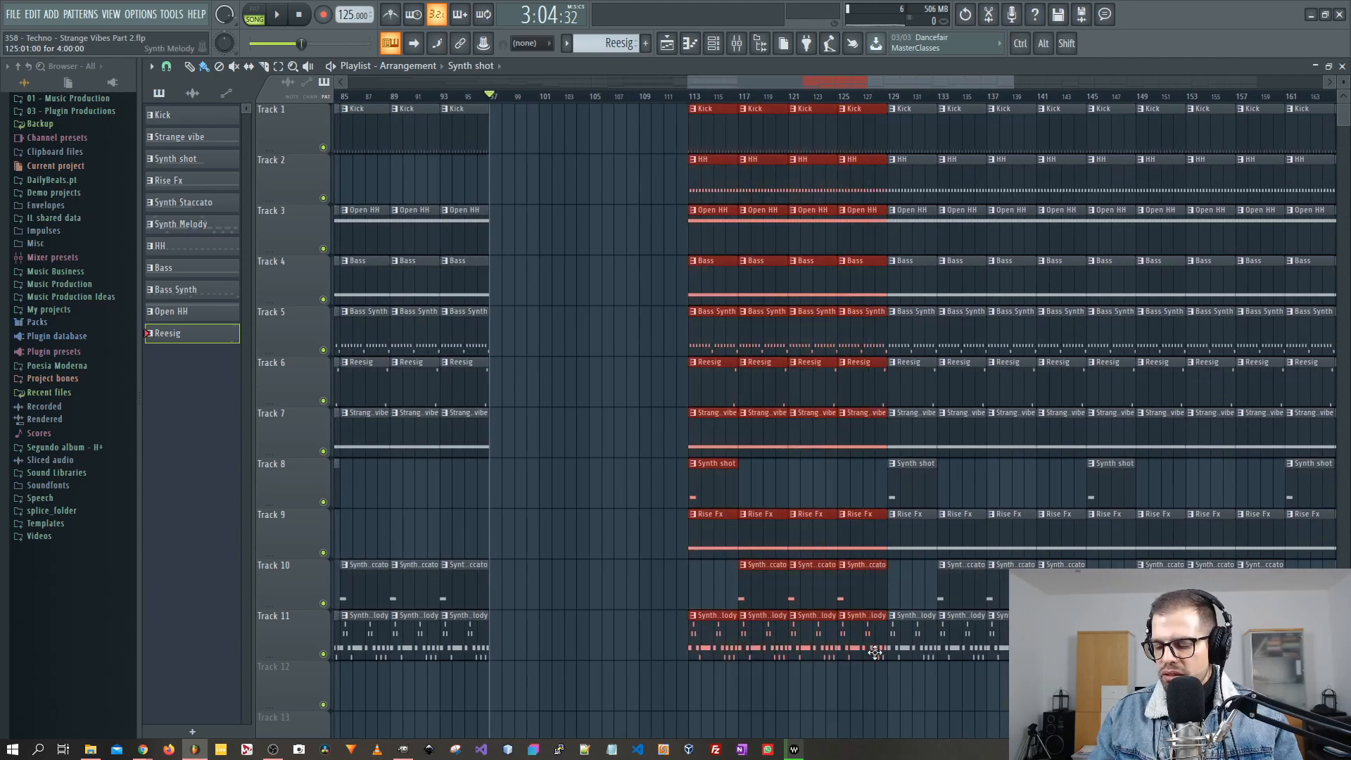
{"action": "key", "text": "Delete"}
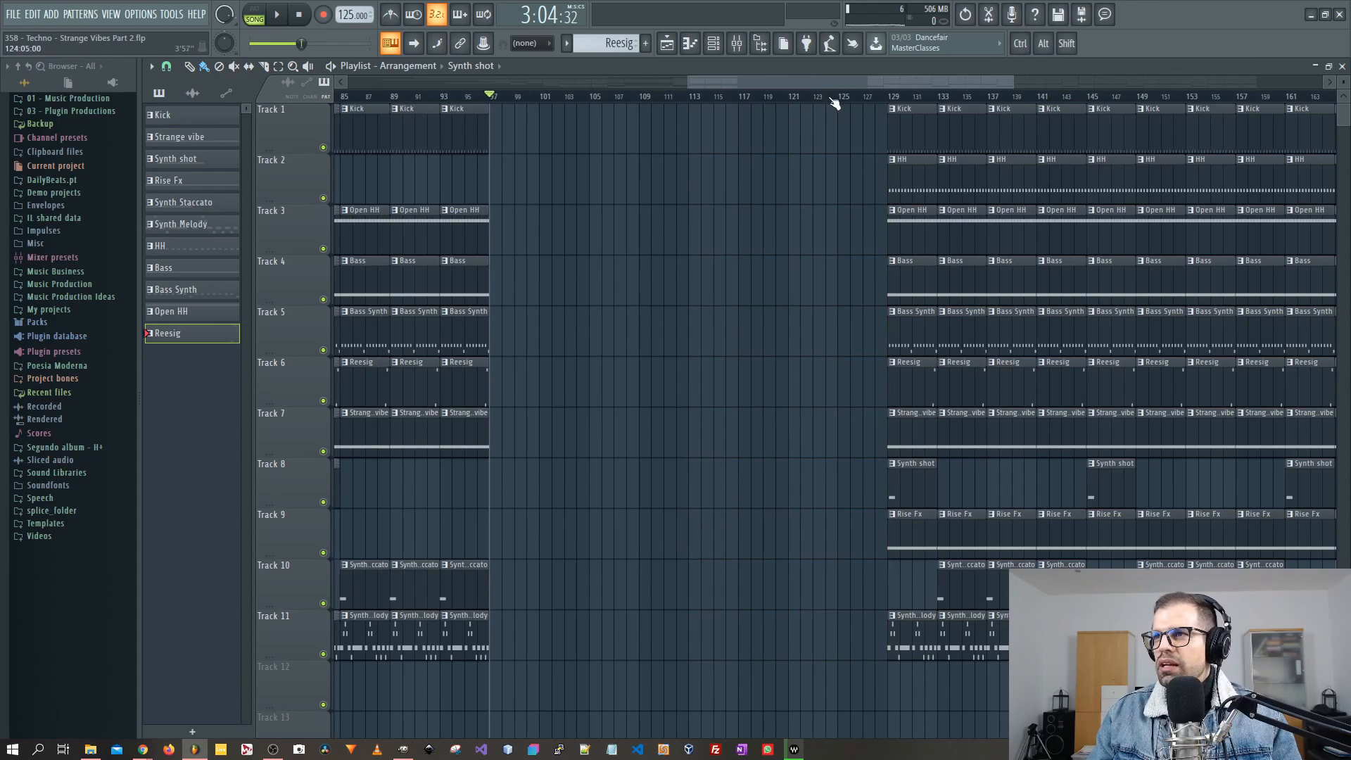
- Play the section from bar 129 and delete the four Synth Melody clips on Track 11 from bars 129–144
{"action": "scroll", "coordinate": [987, 86], "scroll_direction": "down", "scroll_amount": 6}
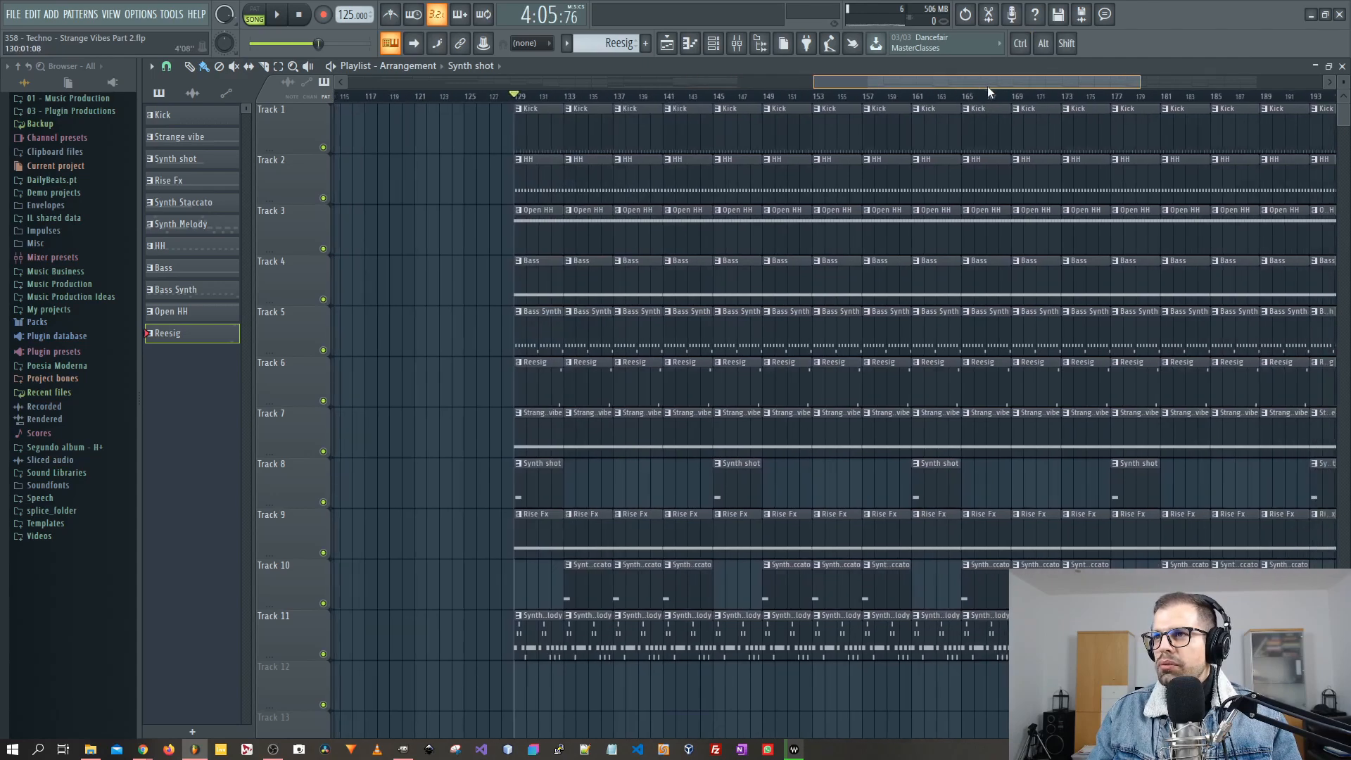
{"action": "scroll", "coordinate": [591, 253], "scroll_direction": "up", "scroll_amount": 8}
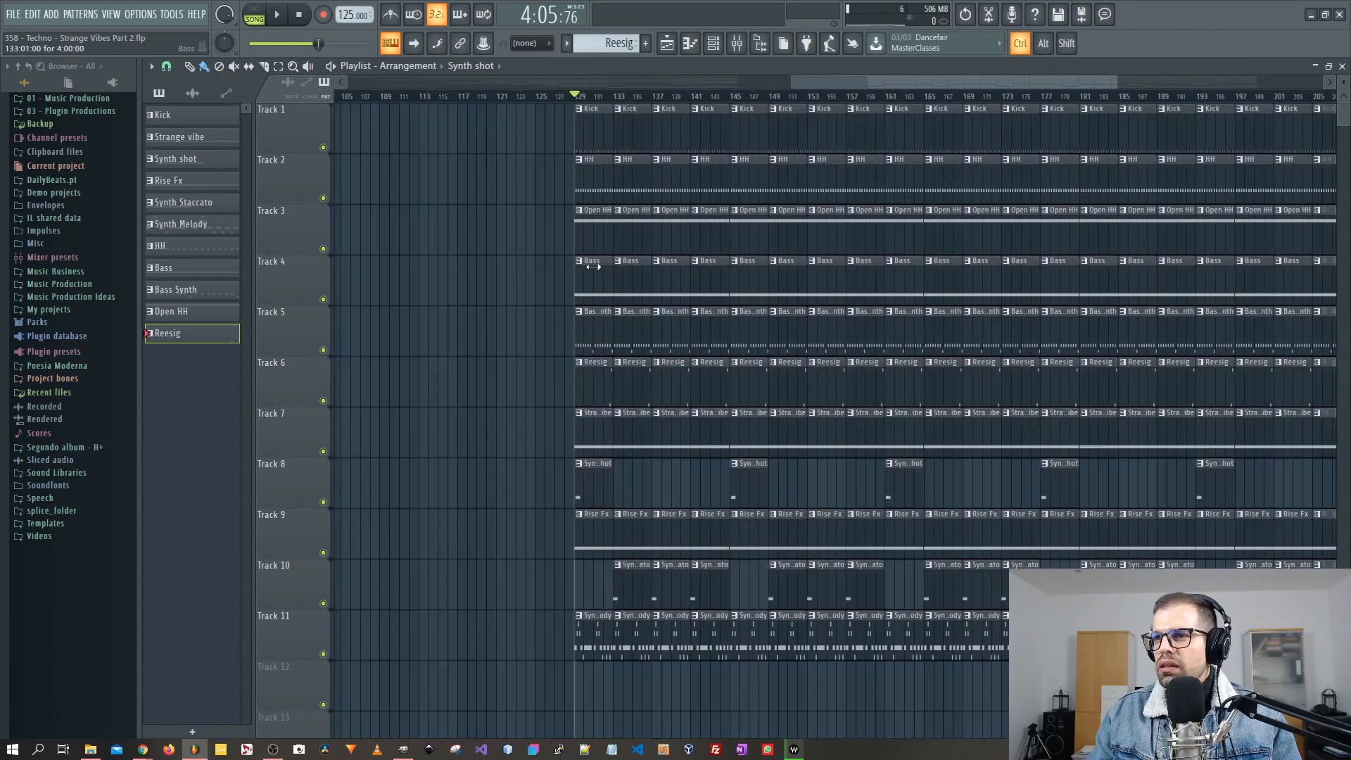
{"action": "key", "text": "space"}
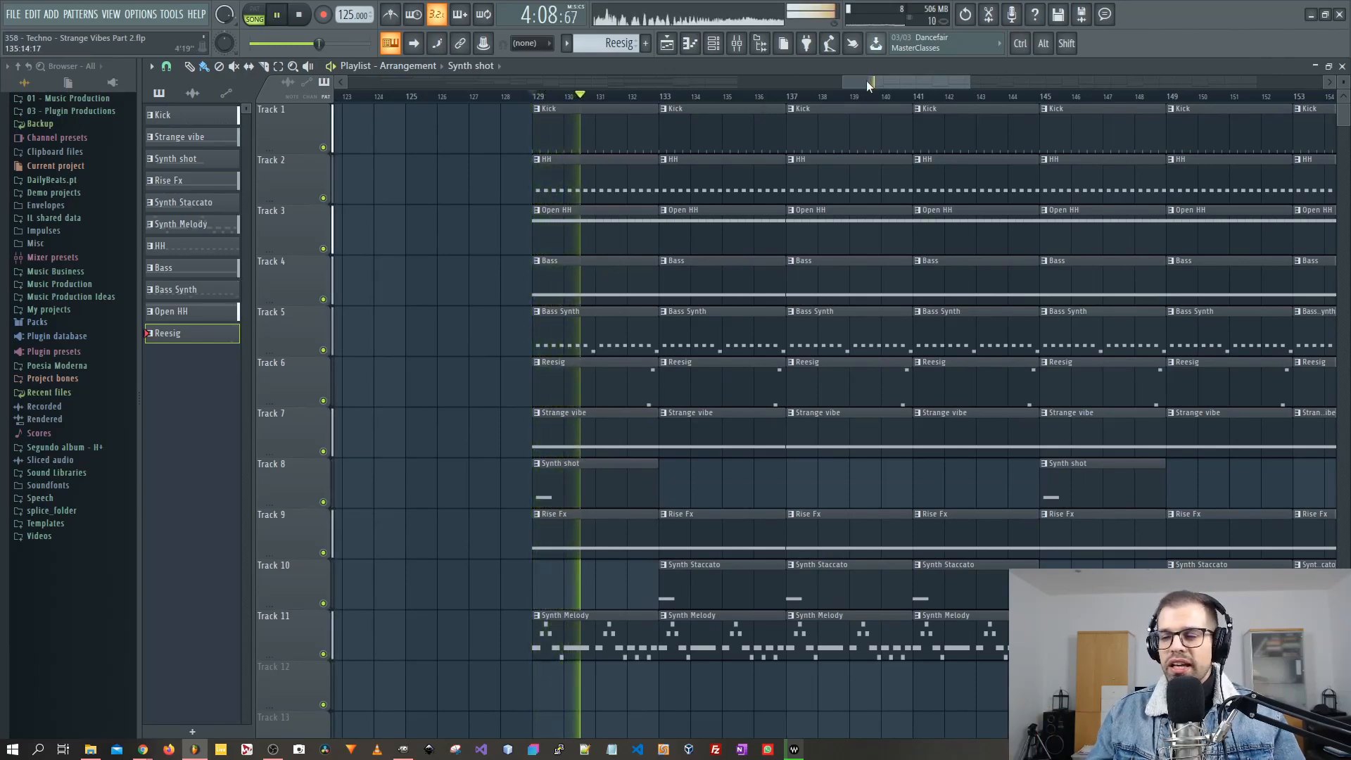
{"action": "left_click_drag", "start_coordinate": [889, 78], "coordinate": [908, 83]}
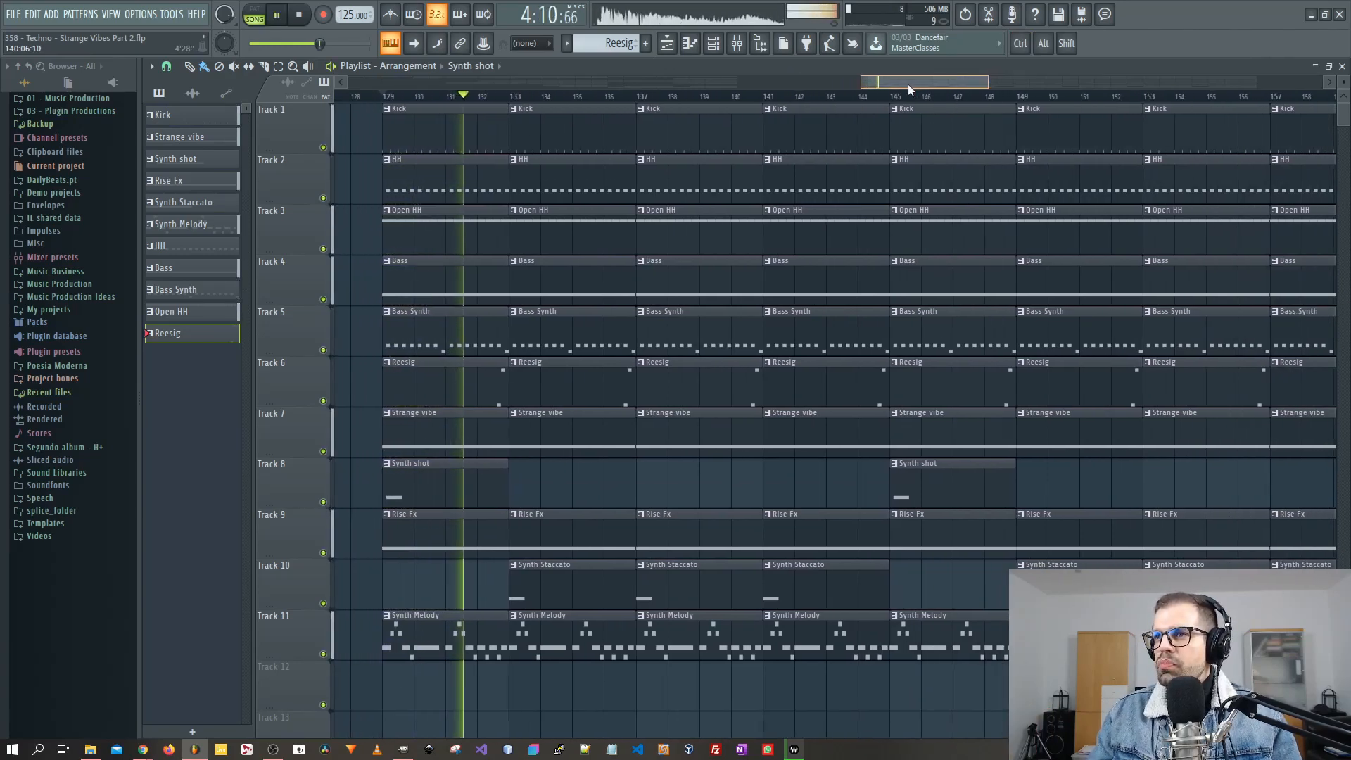
{"action": "right_click", "coordinate": [488, 639]}
{"action": "right_click", "coordinate": [591, 641]}
{"action": "right_click", "coordinate": [718, 643]}
{"action": "right_click", "coordinate": [873, 646]}
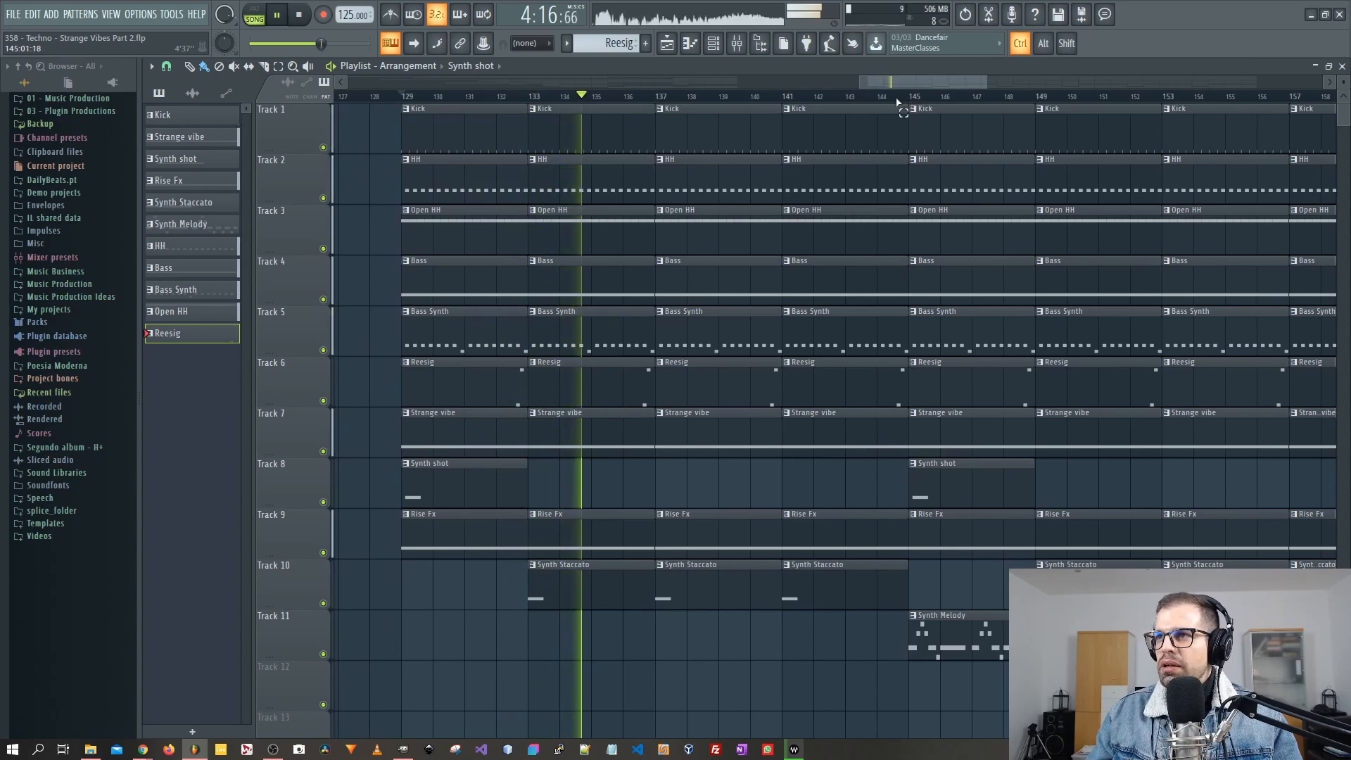
- Select bars 129–144 as the loop range and place a Synth Melody clip at bar 129 on Track 11
{"action": "left_click_drag", "start_coordinate": [906, 99], "coordinate": [412, 134]}
{"action": "right_click", "coordinate": [496, 640]}
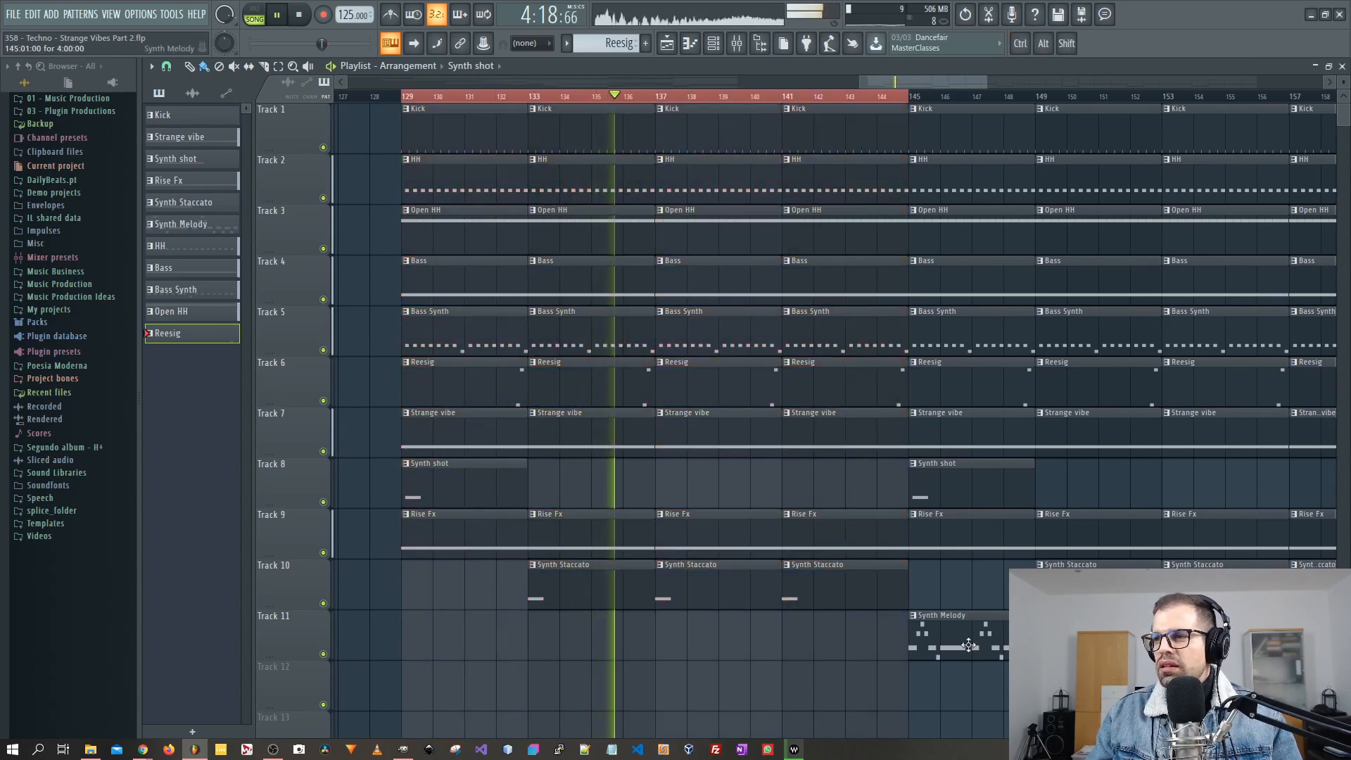
{"action": "left_click", "coordinate": [988, 640]}
{"action": "left_click", "coordinate": [416, 630]}
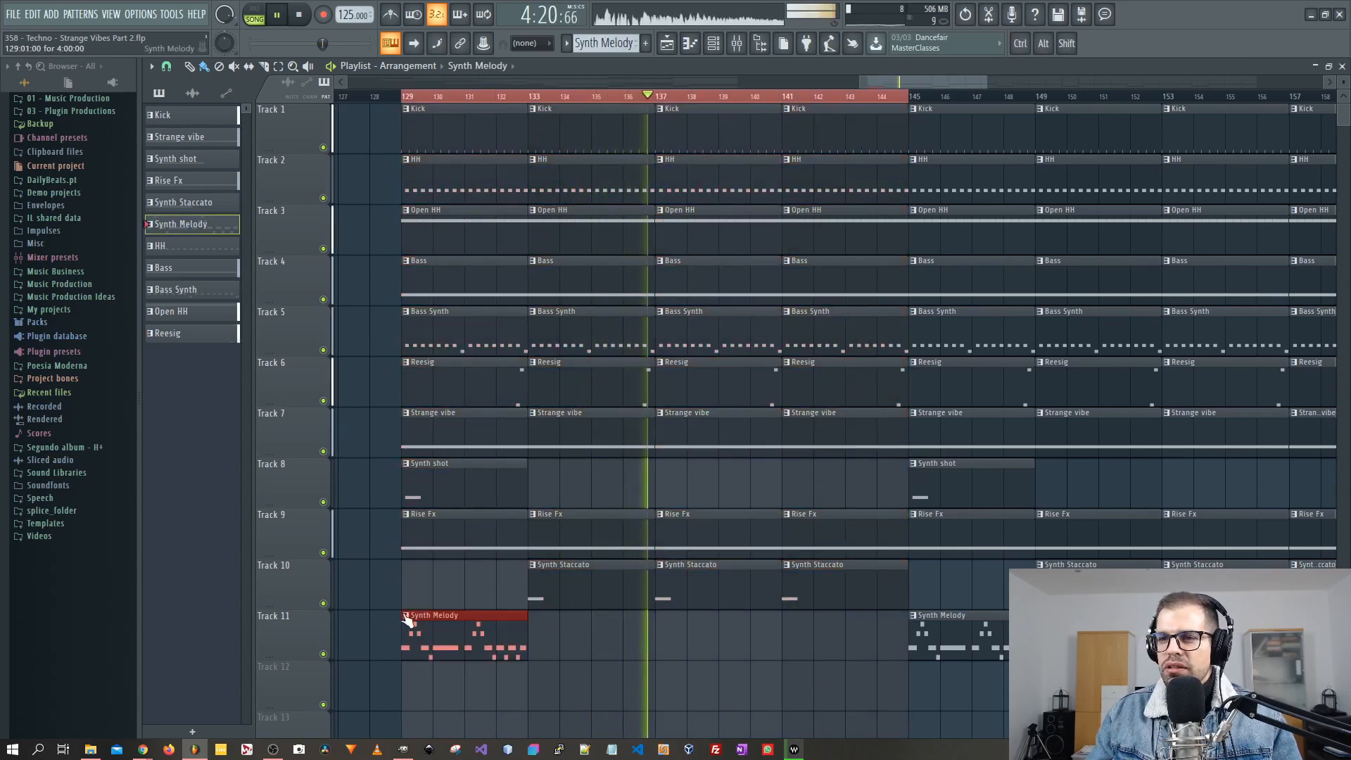
- Make the Synth Melody clip at bar 129 unique and repeat it along Track 11 through bar 144
{"action": "left_click", "coordinate": [410, 622]}
{"action": "left_click", "coordinate": [441, 653]}
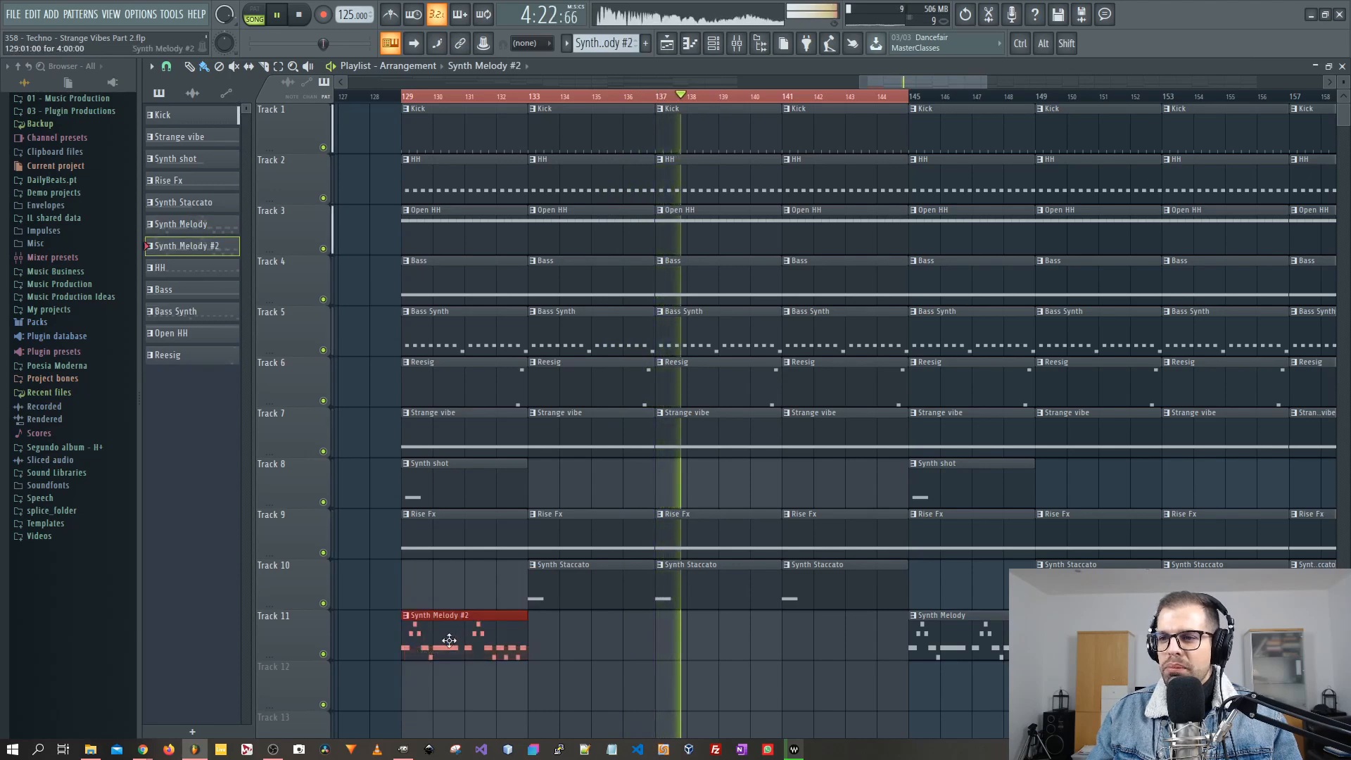
{"action": "left_click_drag", "start_coordinate": [451, 637], "coordinate": [816, 649]}
- Rewrite the Loom #3 melody as a run of short notes mainly on D#6, F#6 and G#6, and transpose it up one octave
{"action": "key", "text": "F5"}
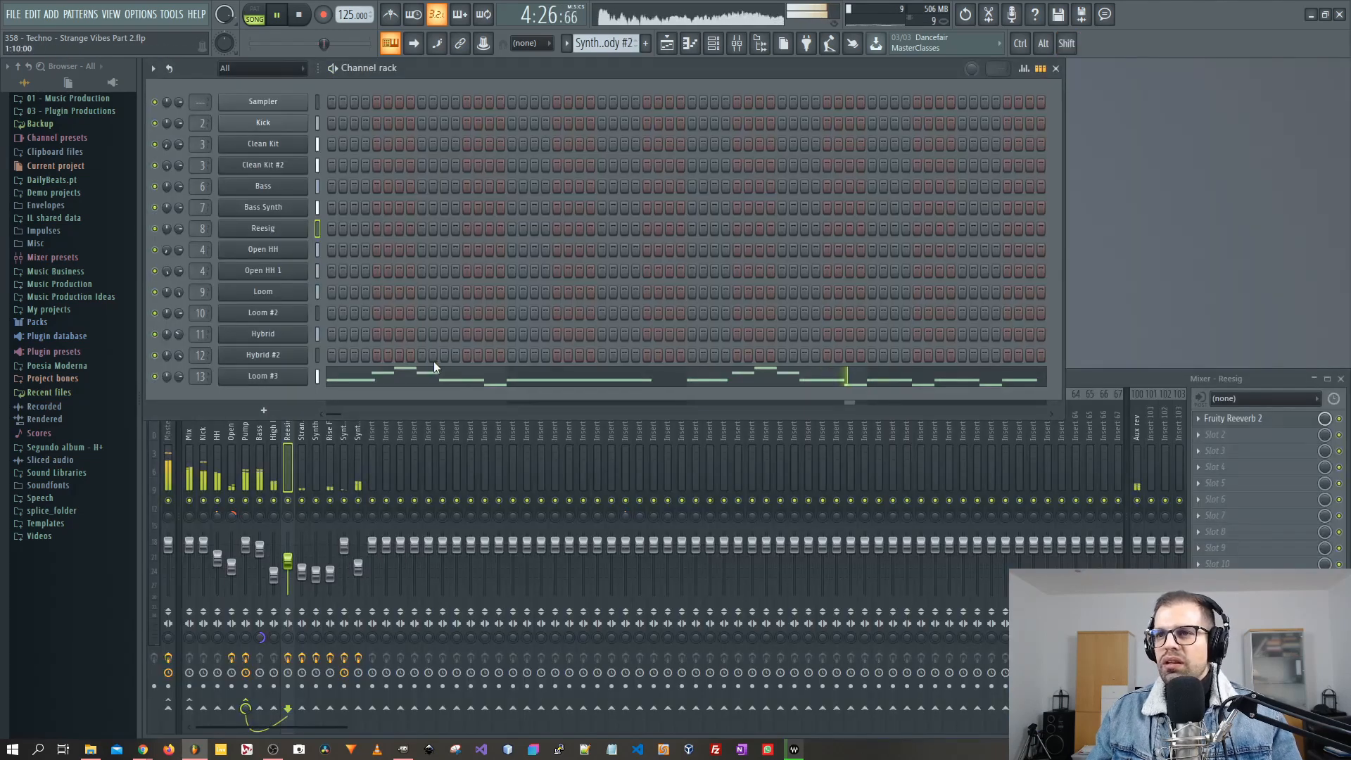
{"action": "left_click", "coordinate": [417, 381]}
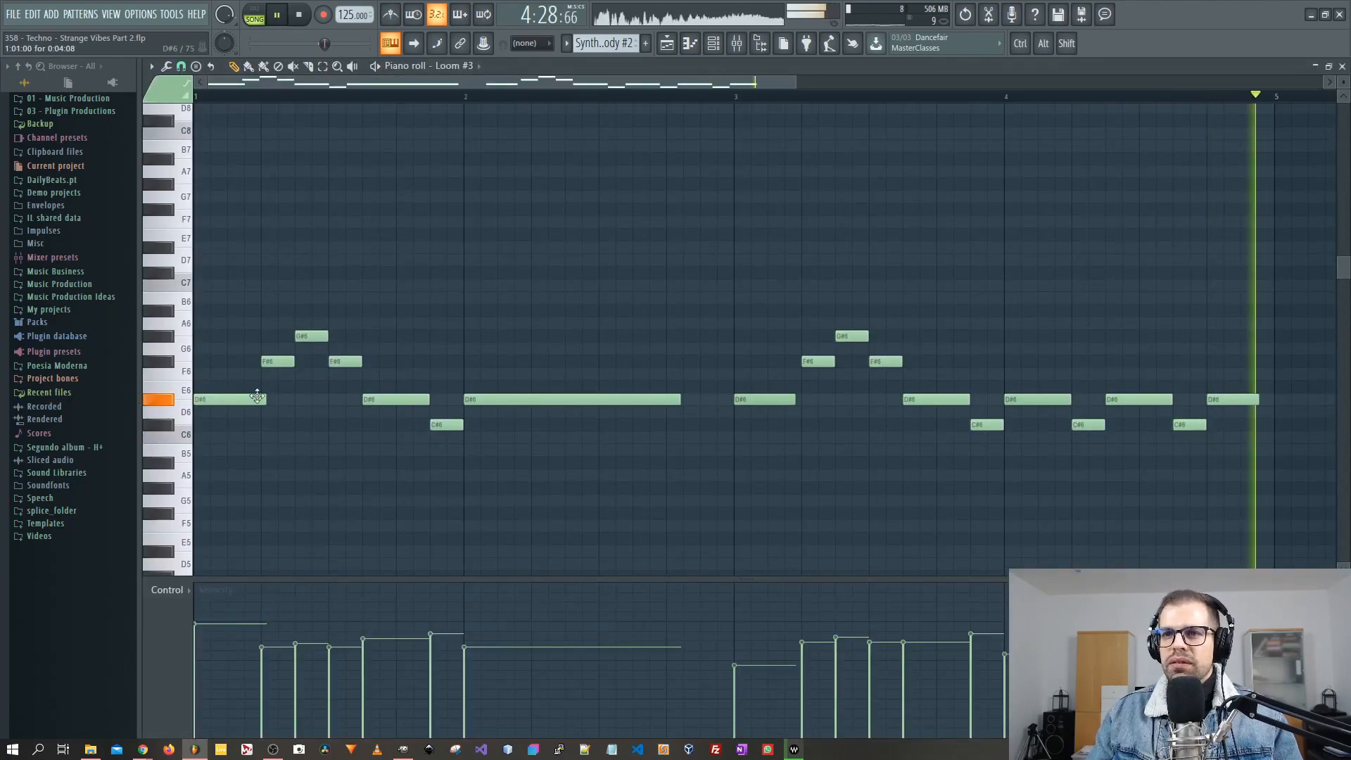
{"action": "left_click_drag", "start_coordinate": [265, 404], "coordinate": [217, 401]}
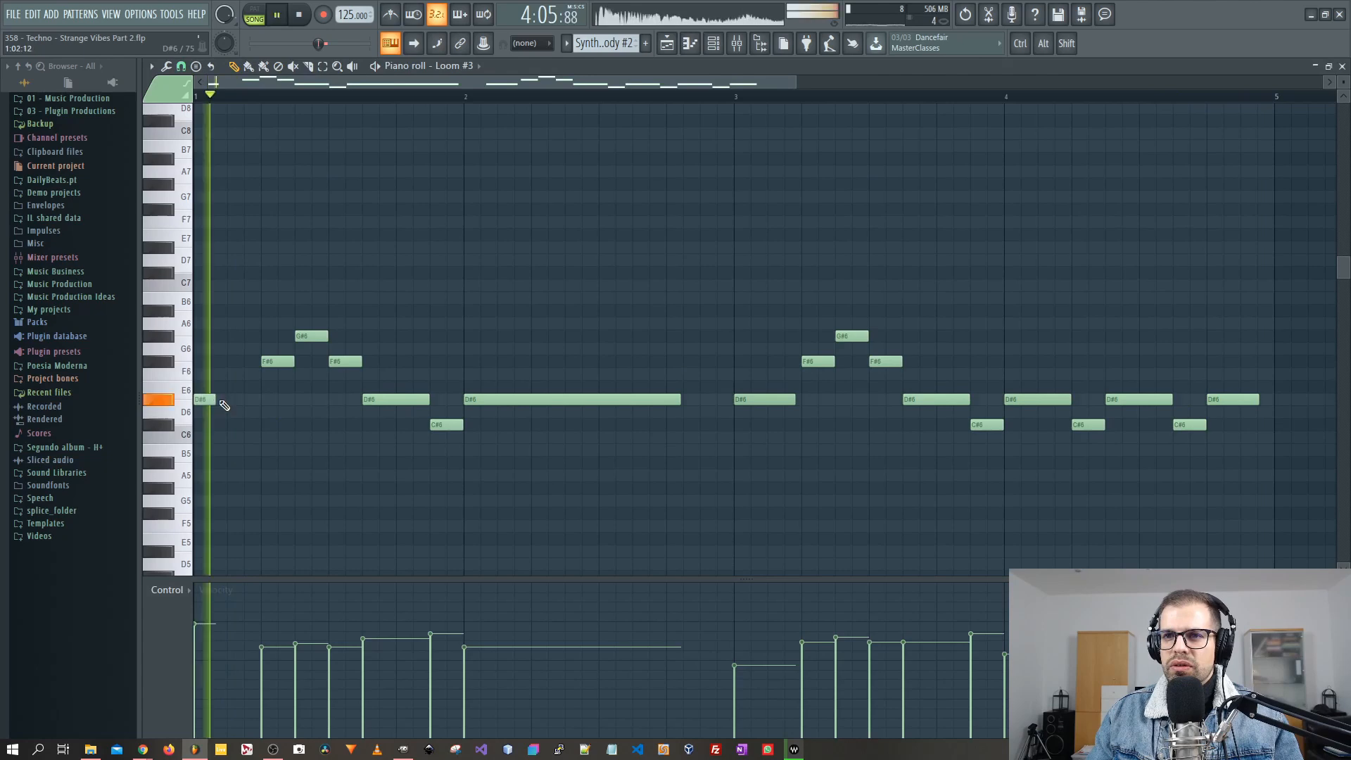
{"action": "key", "text": "space"}
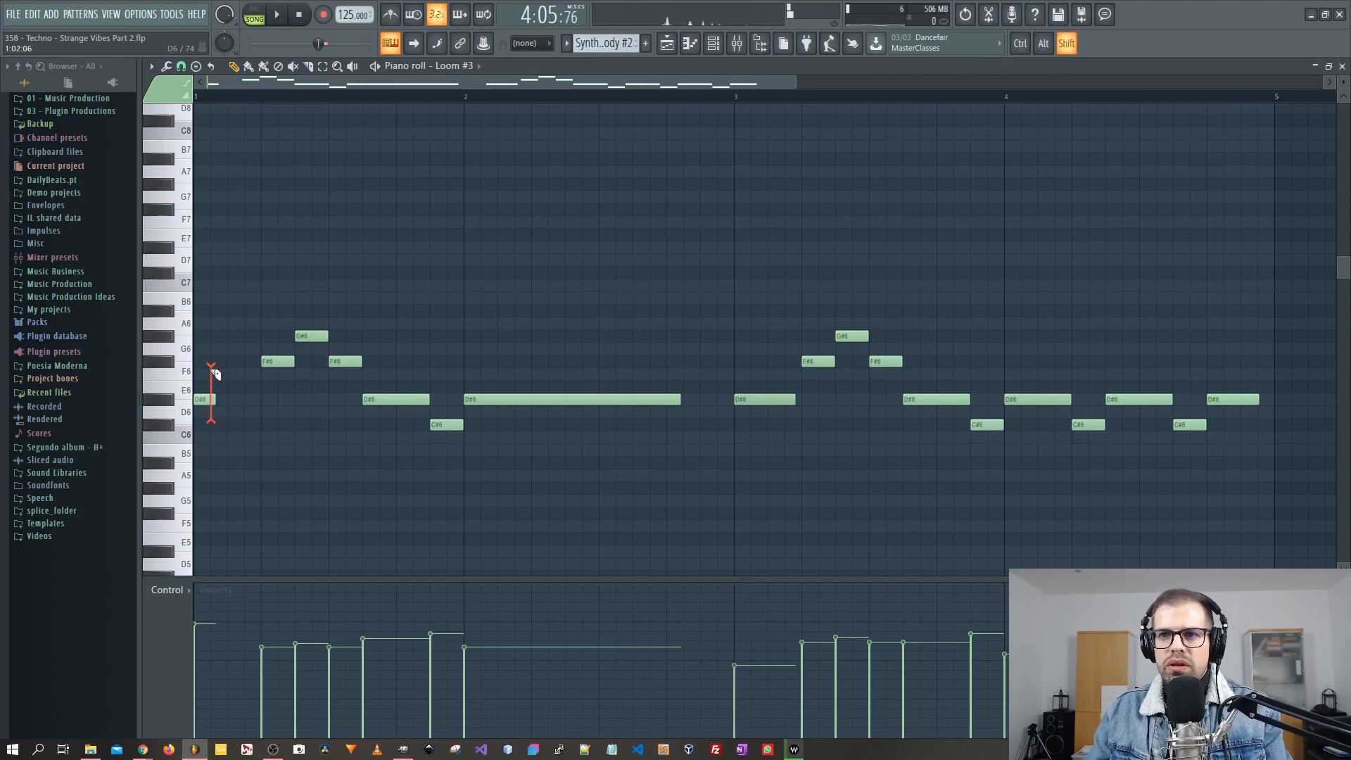
{"action": "left_click_drag", "start_coordinate": [280, 362], "coordinate": [231, 364]}
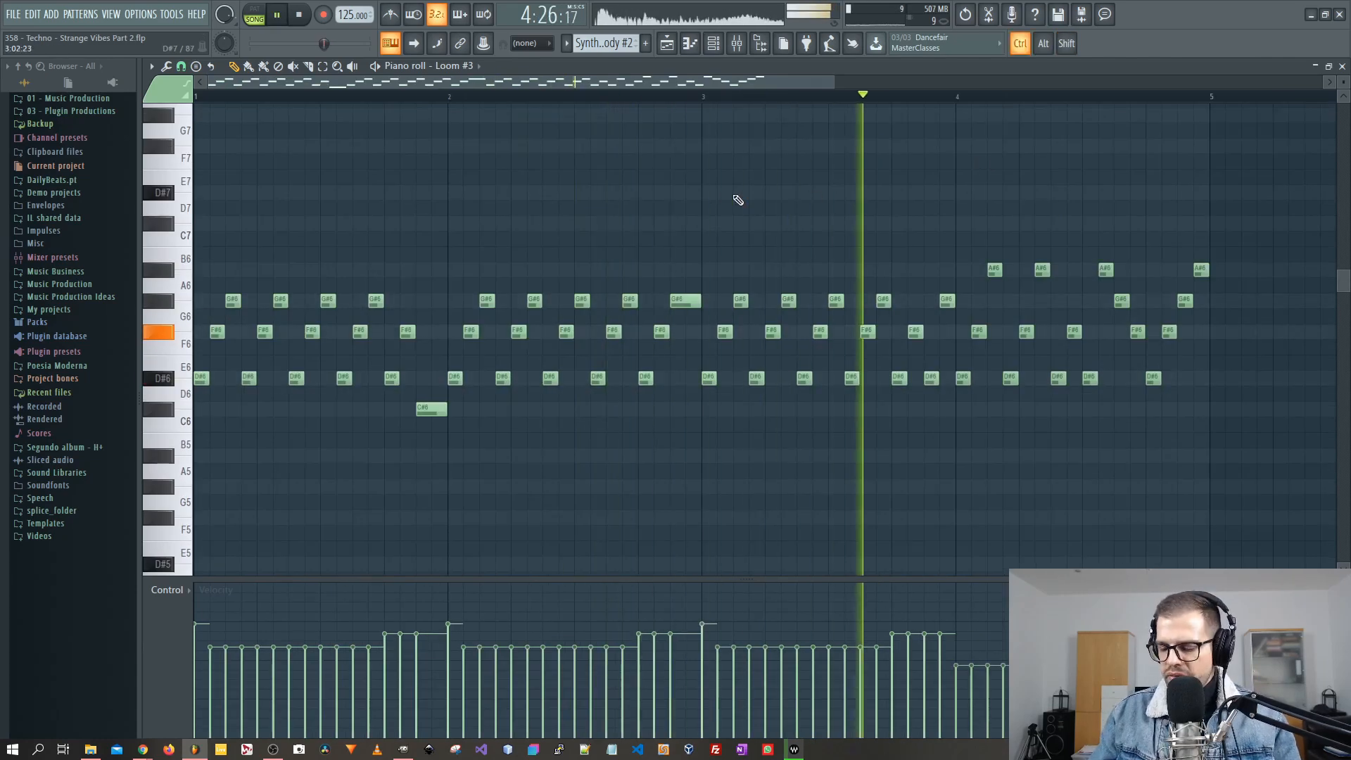
{"action": "key", "text": "ctrl+Up"}
{"action": "scroll", "coordinate": [676, 334], "scroll_direction": "up", "scroll_amount": 3}
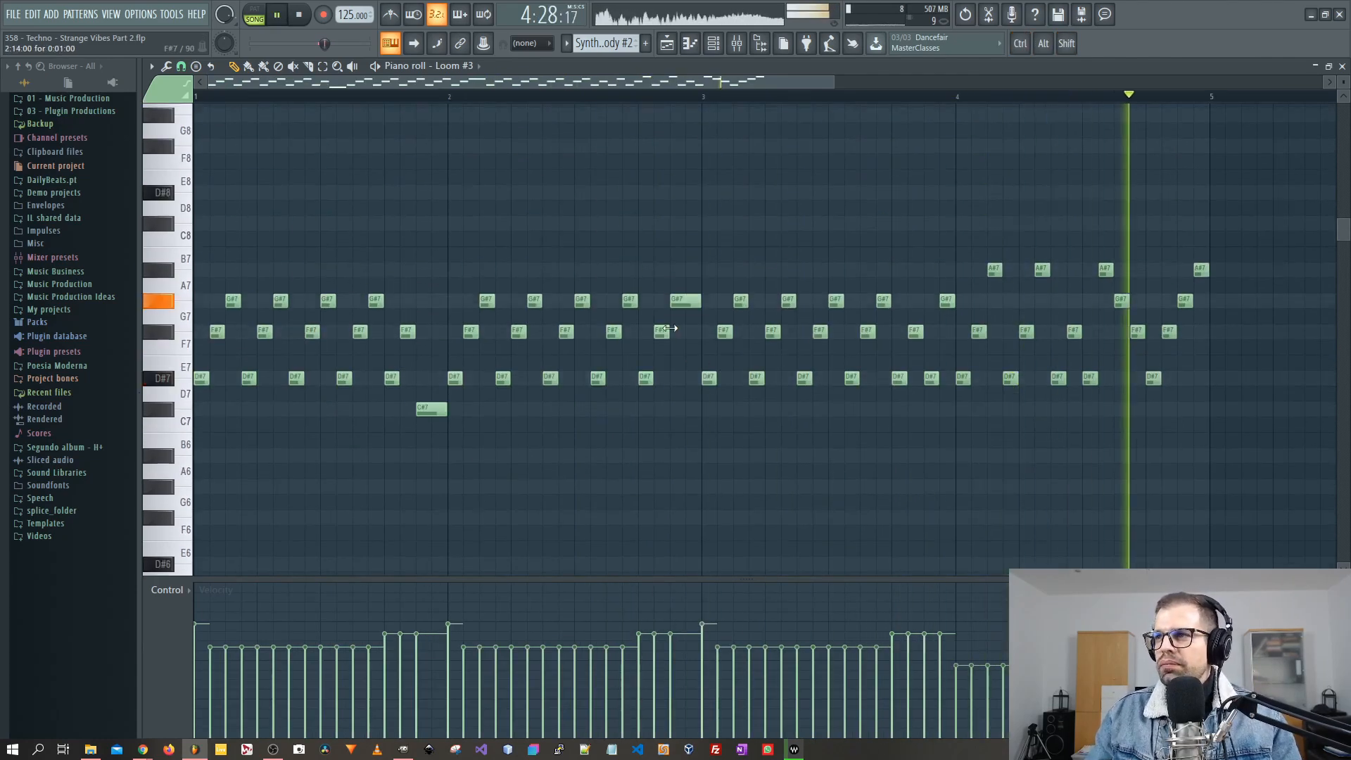
- Open the Loom #3 synth and shape Envelope 1 with a 1 ms attack, short decay and minimum sustain, raising sustain on Envelopes 2 and 3
{"action": "key", "text": "F7"}
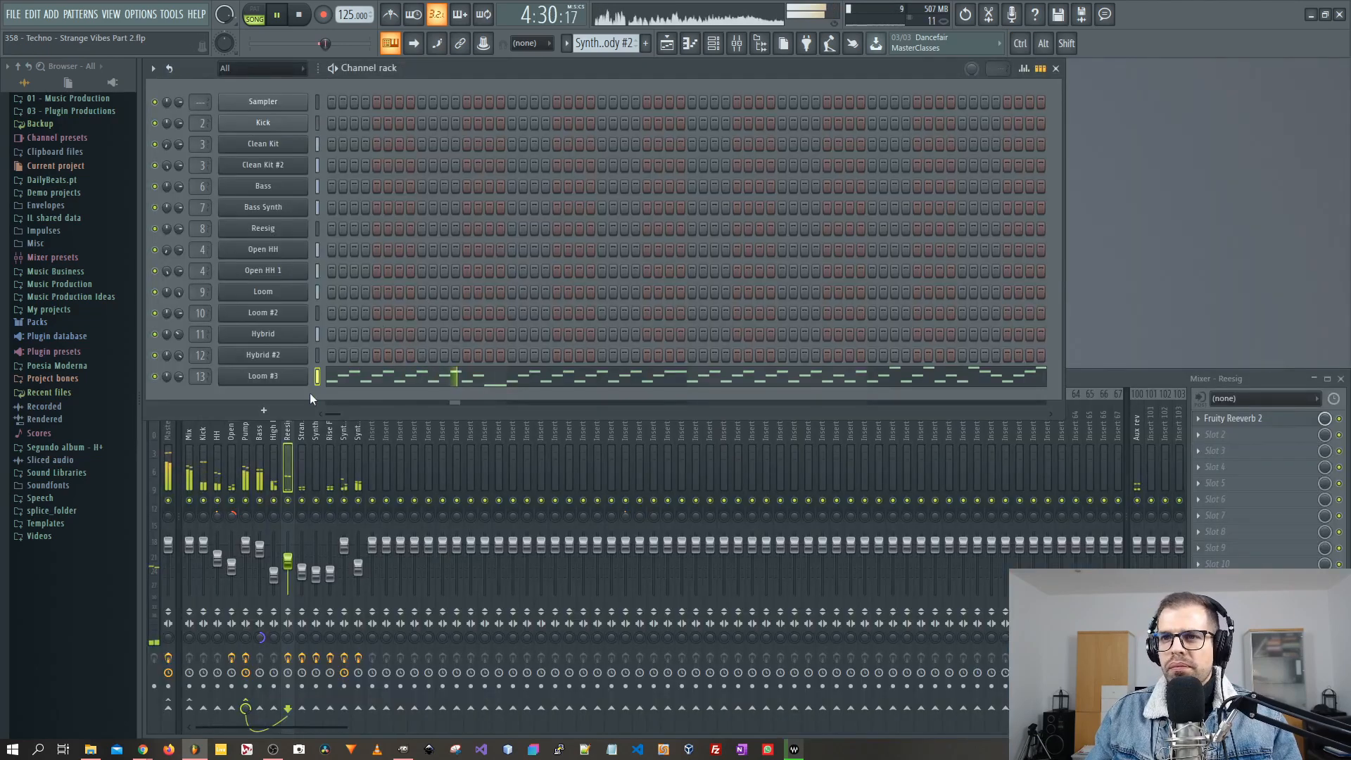
{"action": "left_click", "coordinate": [293, 382]}
{"action": "left_click_drag", "start_coordinate": [323, 77], "coordinate": [474, 91]}
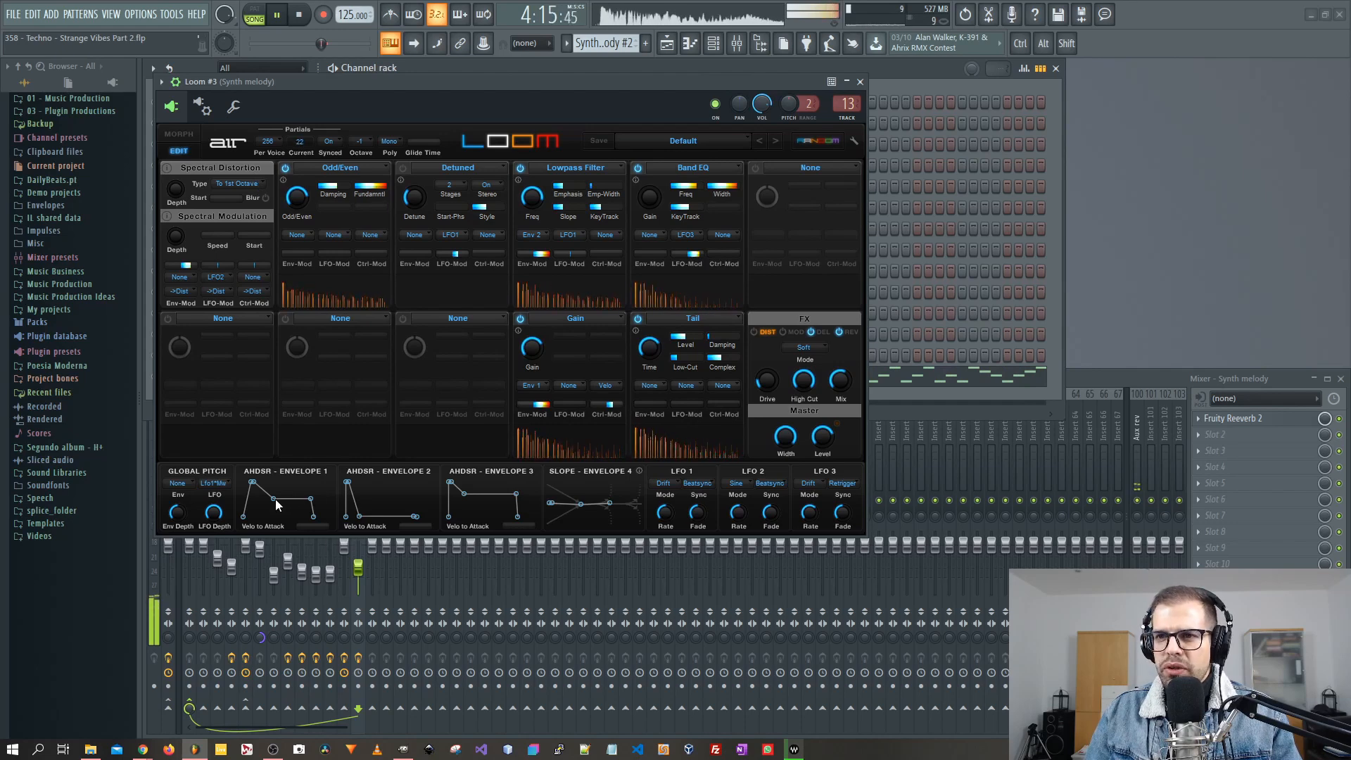
{"action": "left_click_drag", "start_coordinate": [271, 501], "coordinate": [239, 483]}
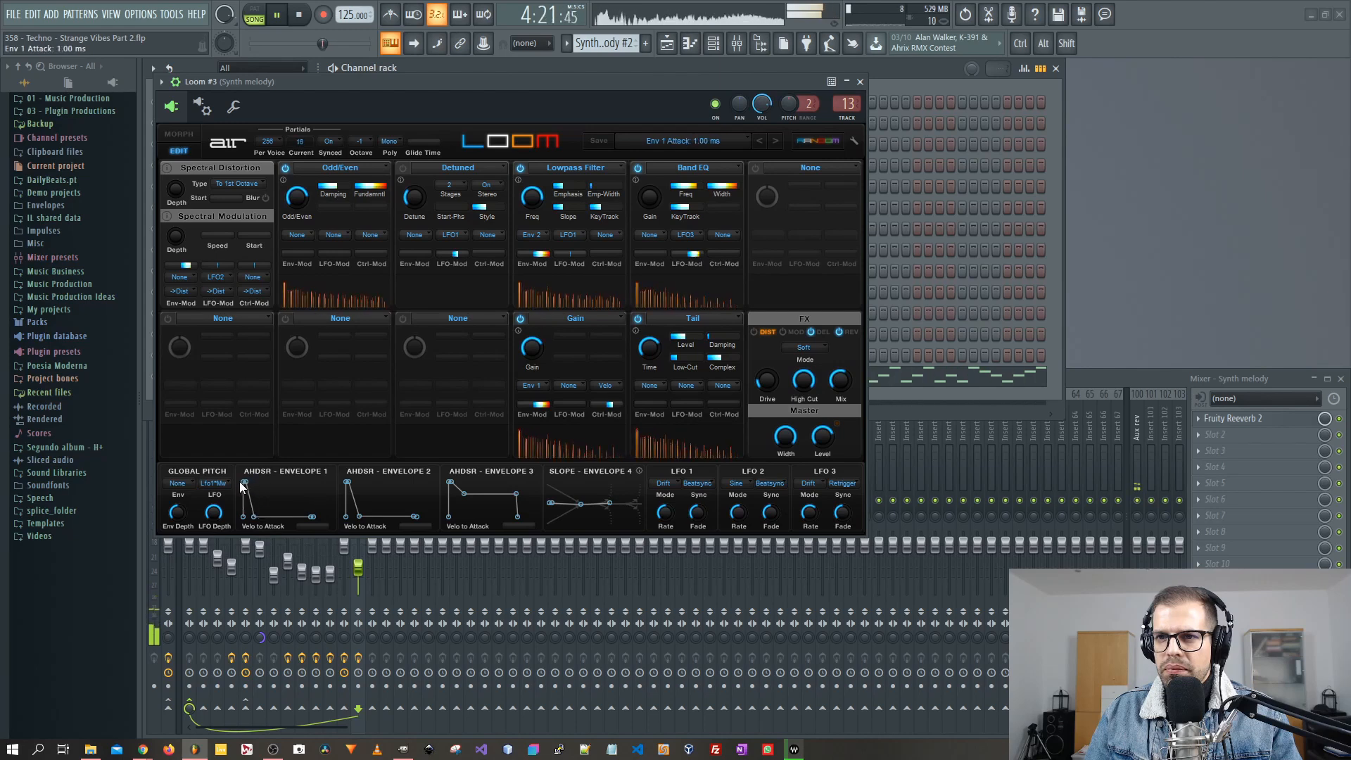
{"action": "left_click_drag", "start_coordinate": [248, 518], "coordinate": [480, 455]}
{"action": "left_click_drag", "start_coordinate": [266, 517], "coordinate": [260, 521]}
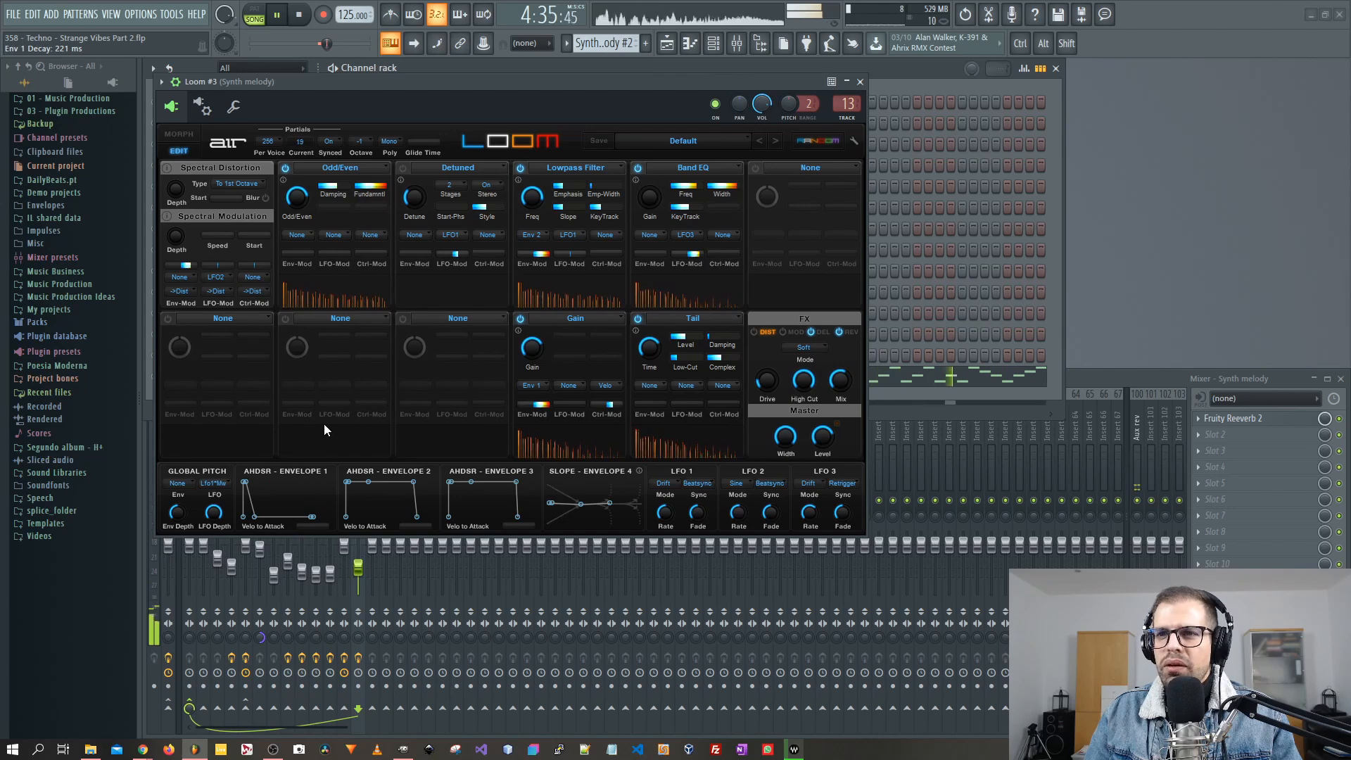
{"action": "left_click_drag", "start_coordinate": [247, 480], "coordinate": [276, 517]}
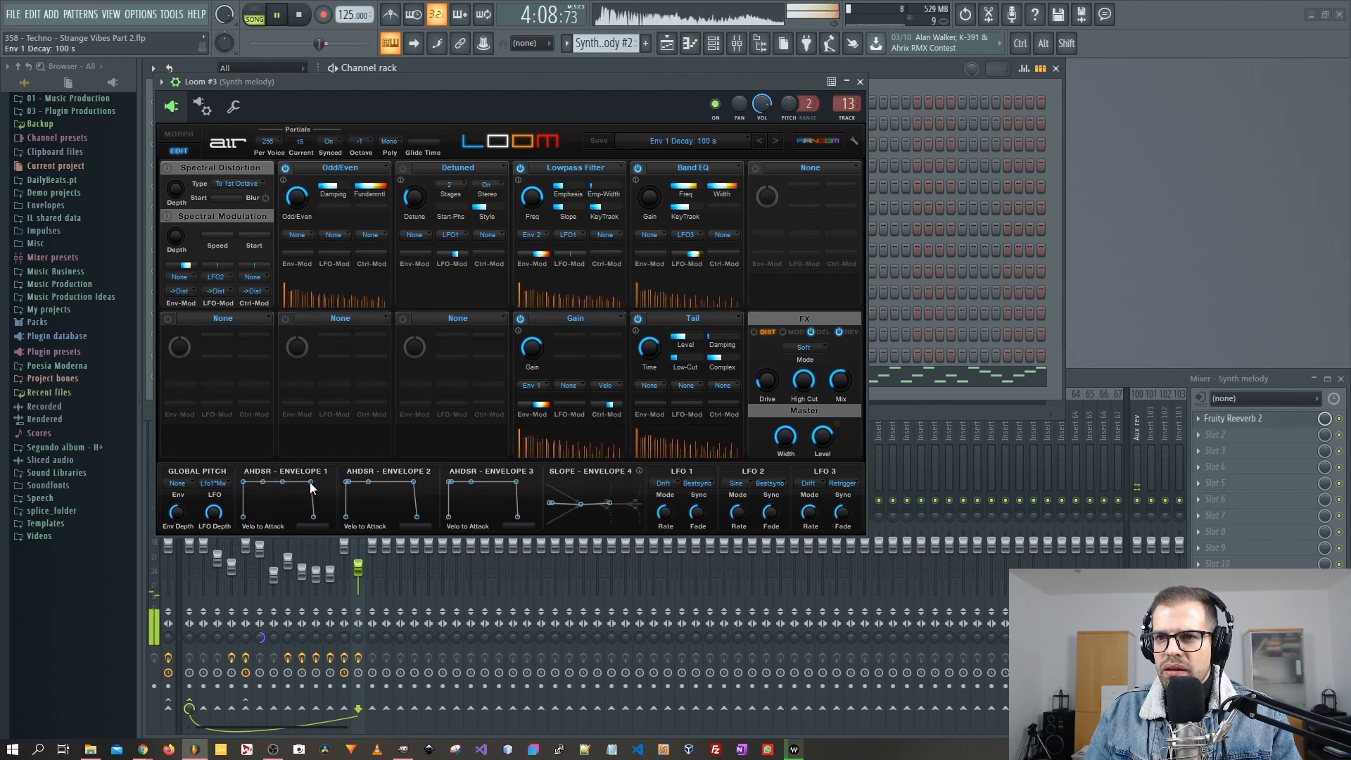
{"action": "left_click_drag", "start_coordinate": [261, 483], "coordinate": [257, 520]}
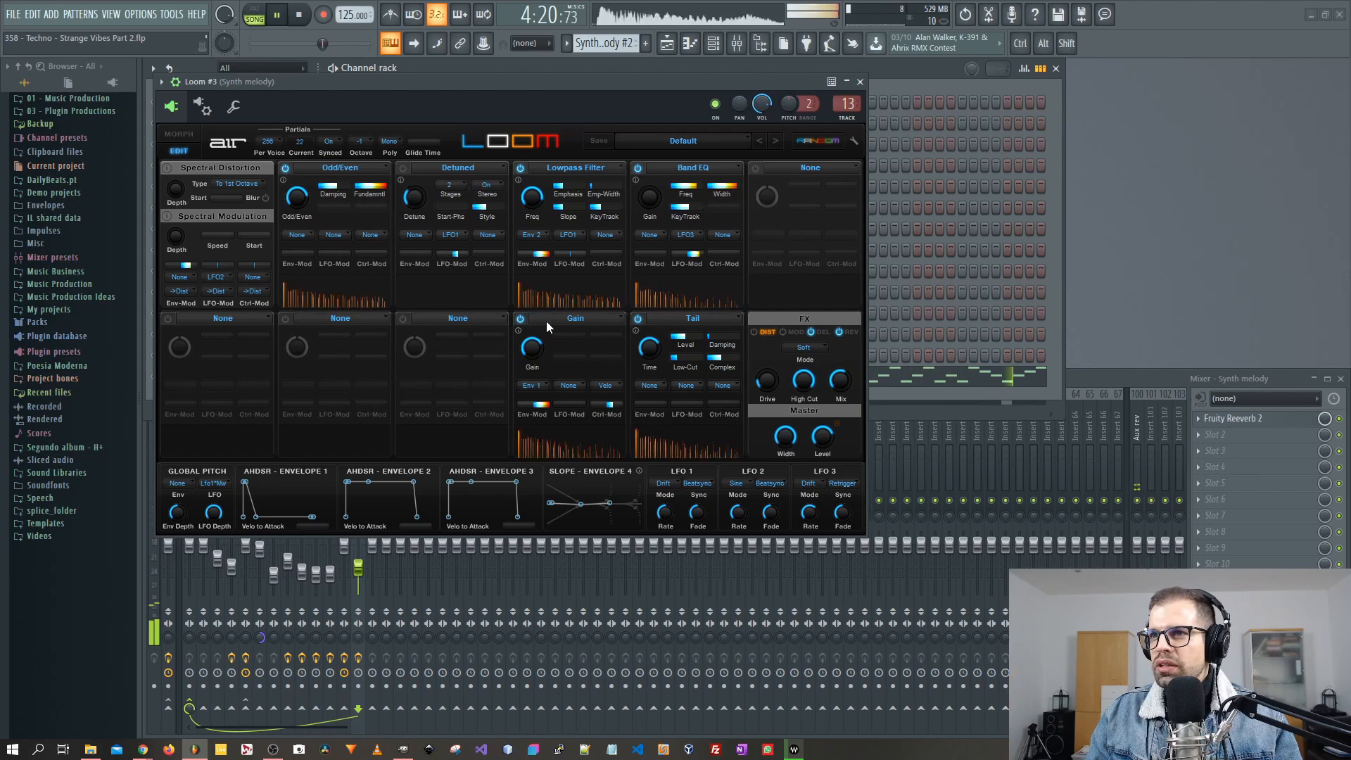
- Try an Odd/Even basic module in Loom #3's empty slot before the Gain module
{"action": "left_click", "coordinate": [444, 318]}
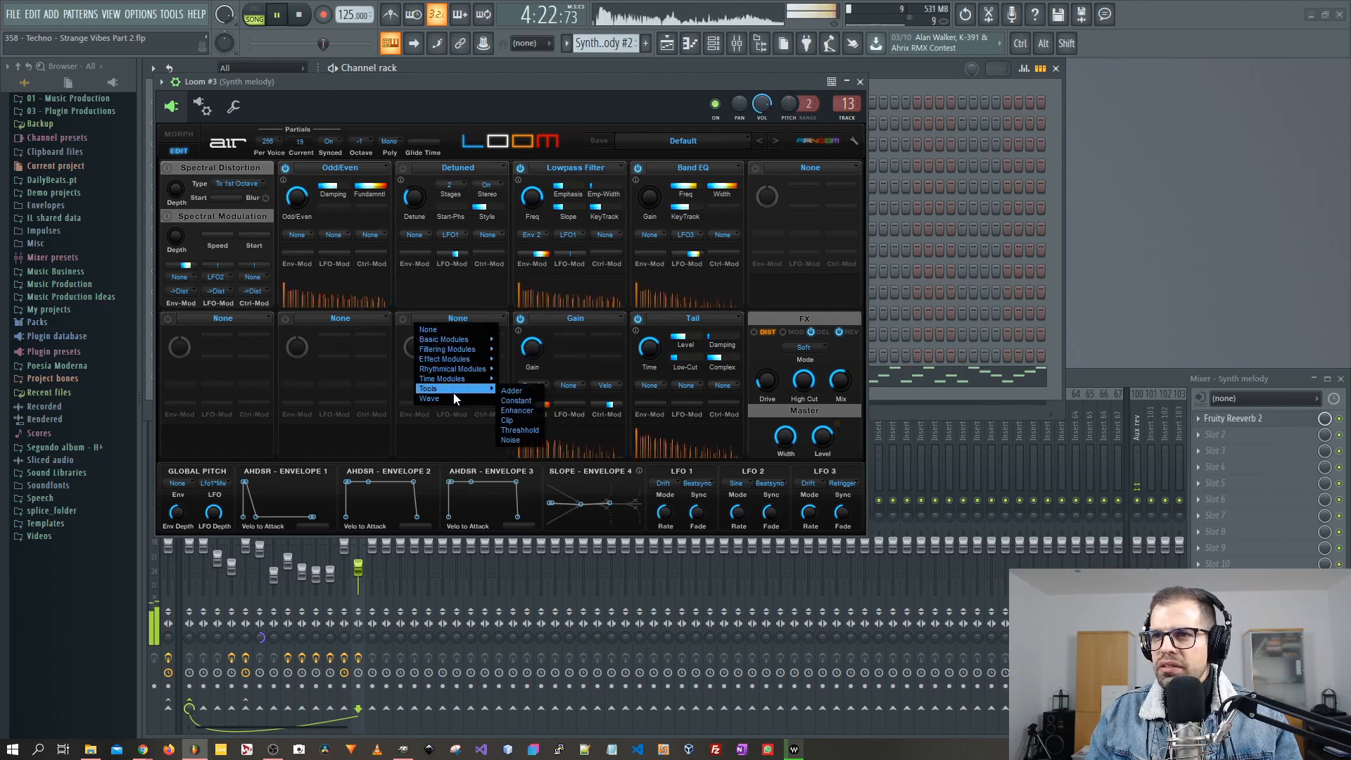
{"action": "mouse_move", "coordinate": [454, 387]}
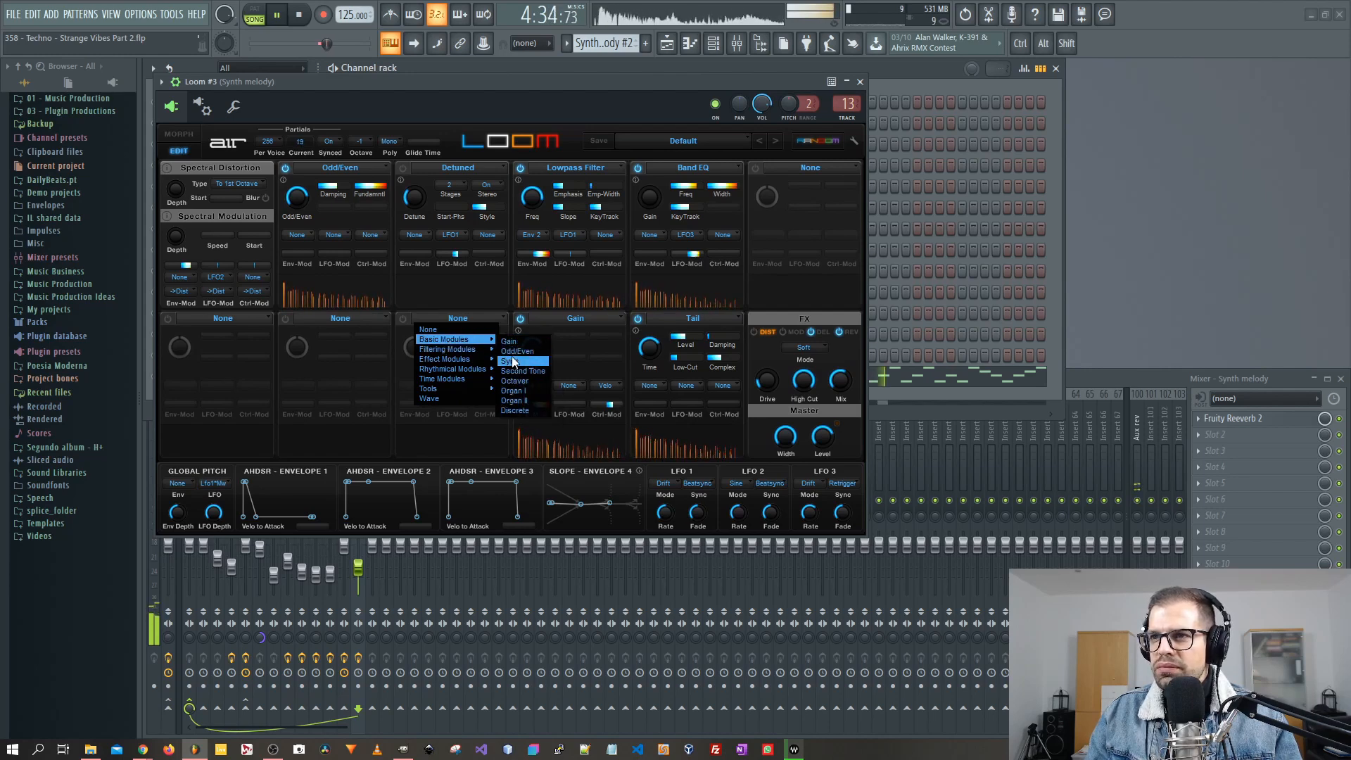
{"action": "left_click", "coordinate": [518, 351]}
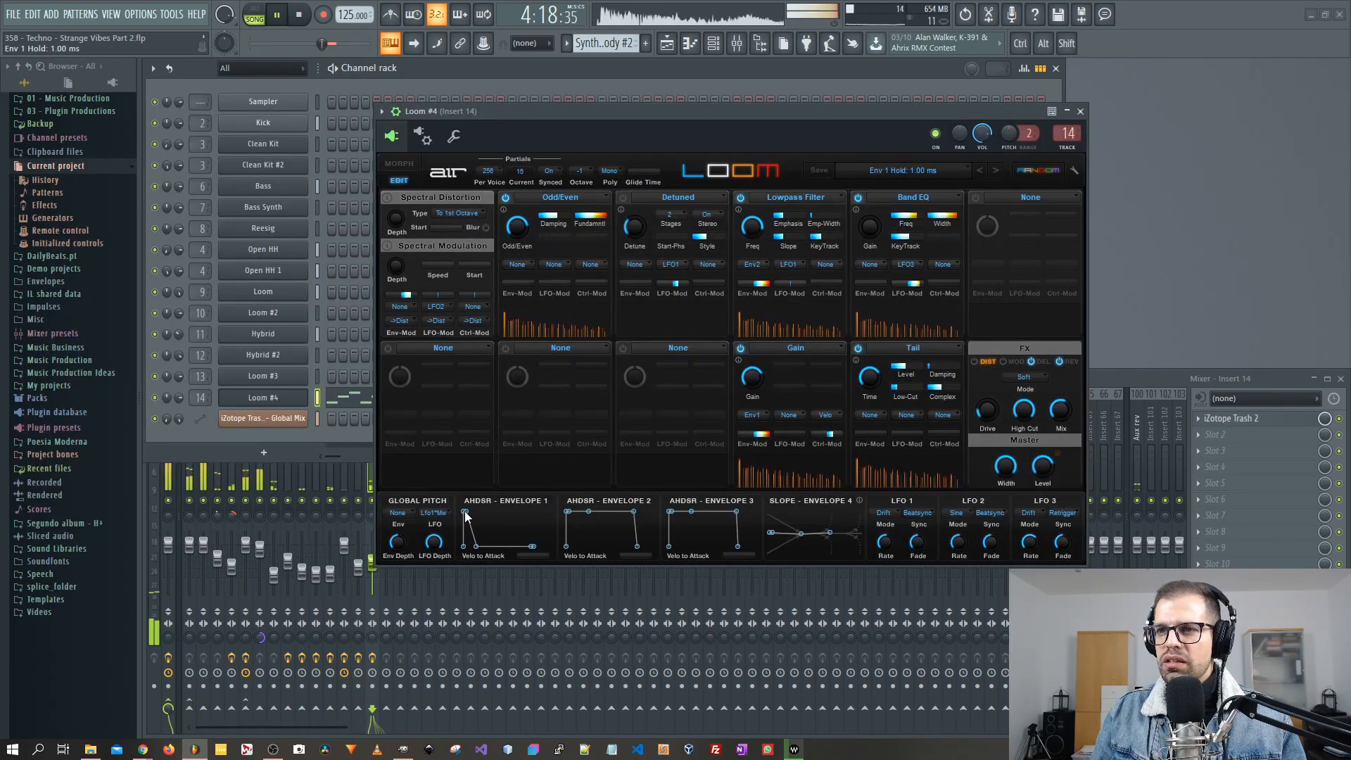
- Set Envelope 1's hold to 2.90 ms in Loom #4 and create an automation clip for Env 1 Hold
{"action": "left_click_drag", "start_coordinate": [483, 512], "coordinate": [464, 511]}
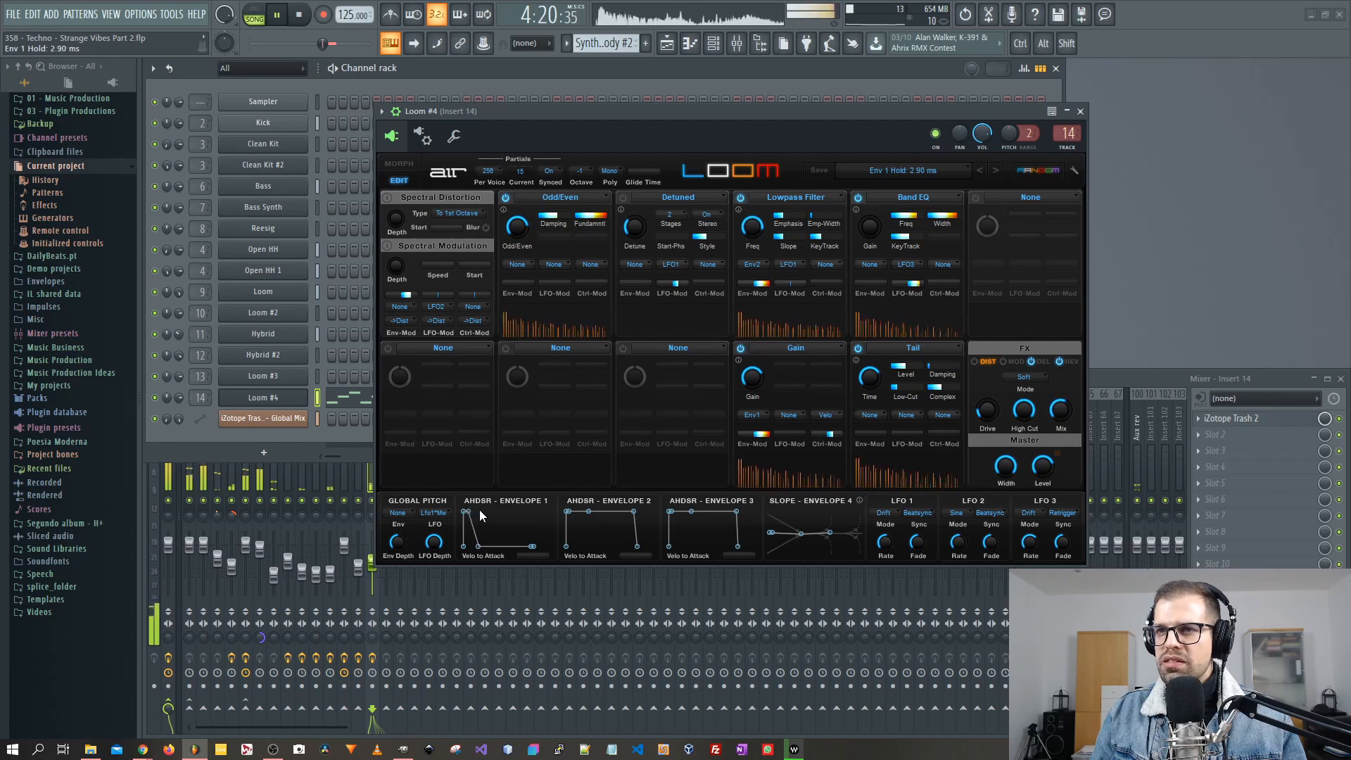
{"action": "left_click", "coordinate": [396, 113]}
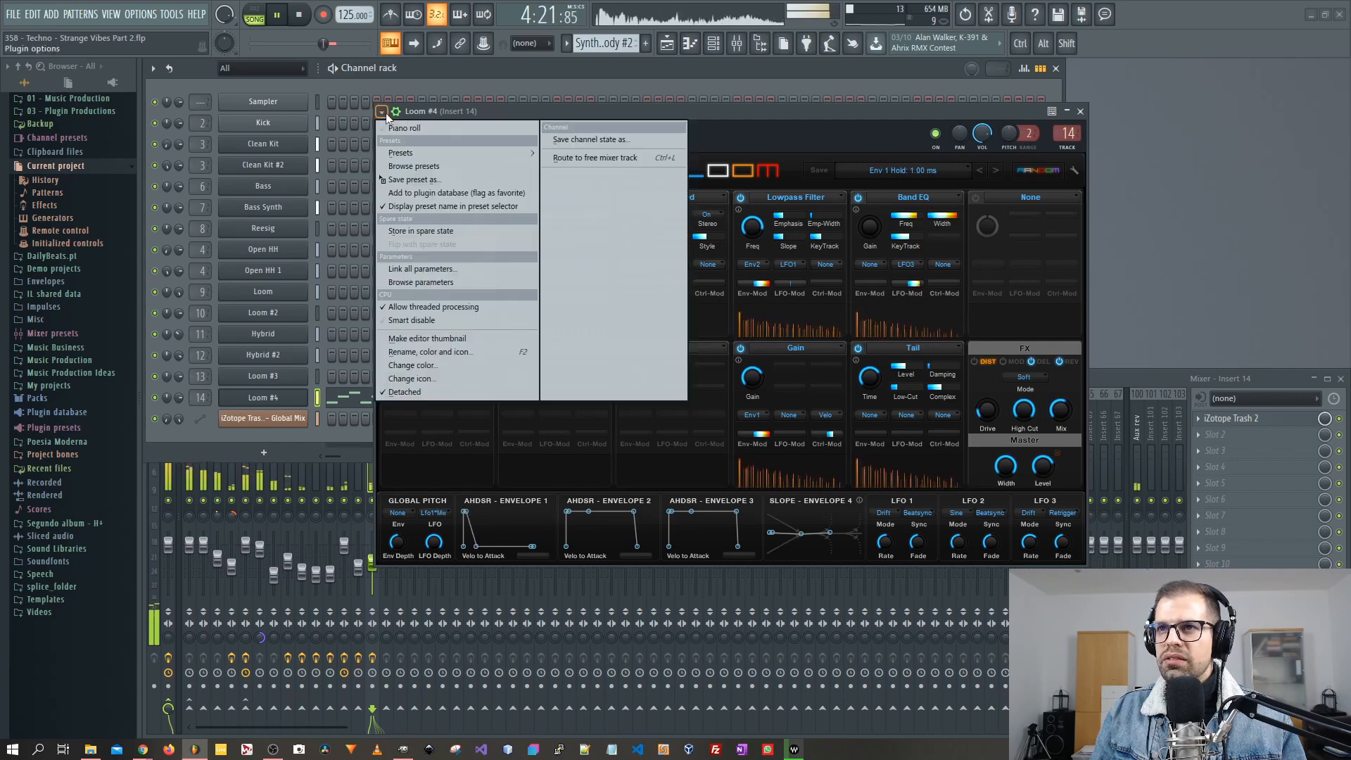
{"action": "left_click", "coordinate": [425, 280]}
{"action": "scroll", "coordinate": [98, 435], "scroll_direction": "down", "scroll_amount": 3}
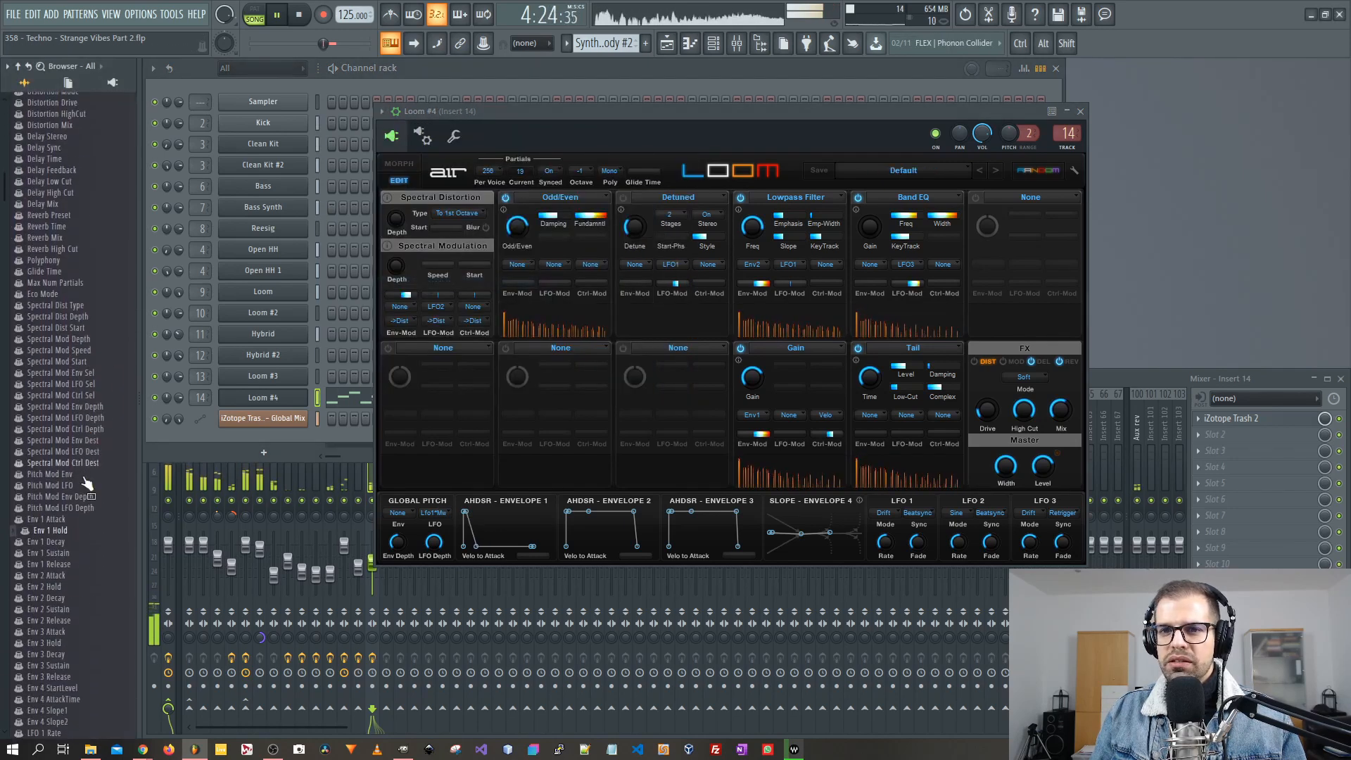
{"action": "right_click", "coordinate": [70, 532]}
{"action": "left_click", "coordinate": [139, 585]}
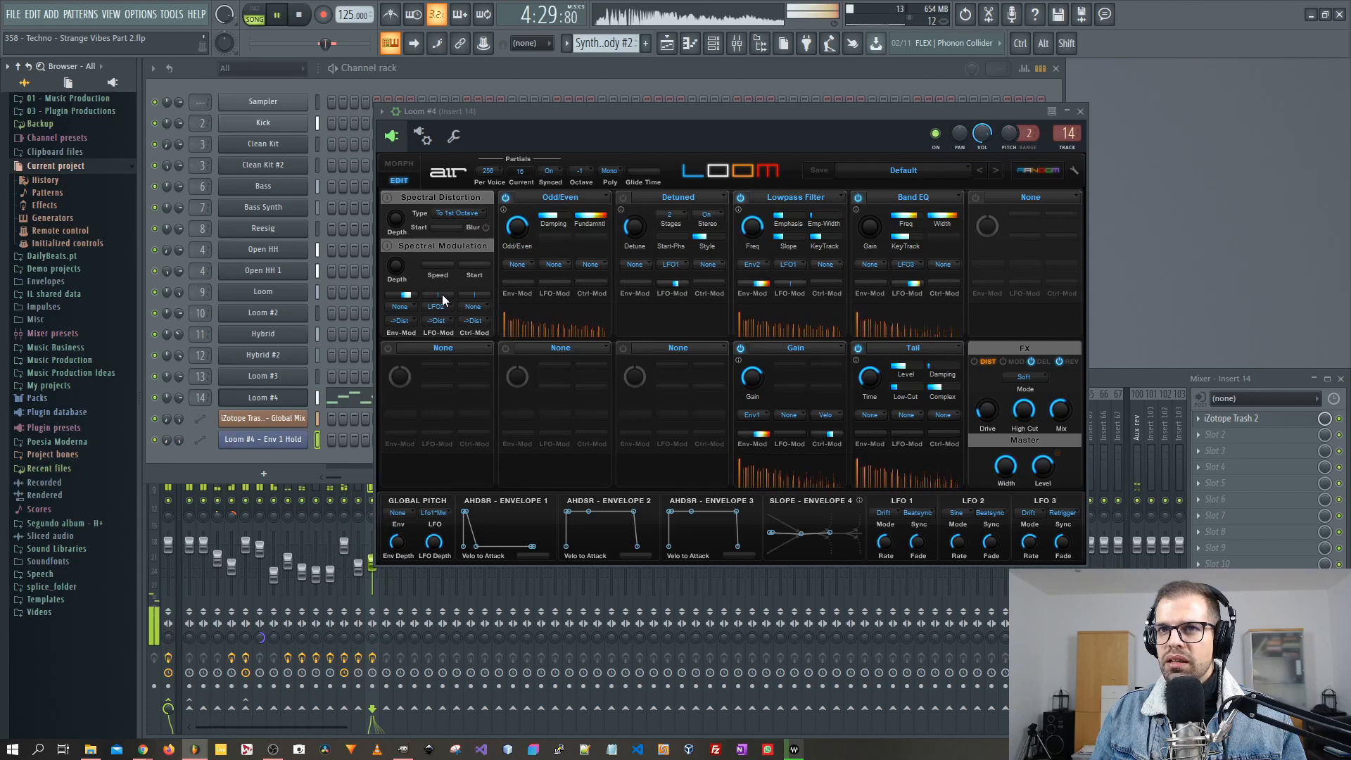
- Stop playback and create an automation clip for Loom #4's Env 1 Decay parameter
{"action": "key", "text": "space"}
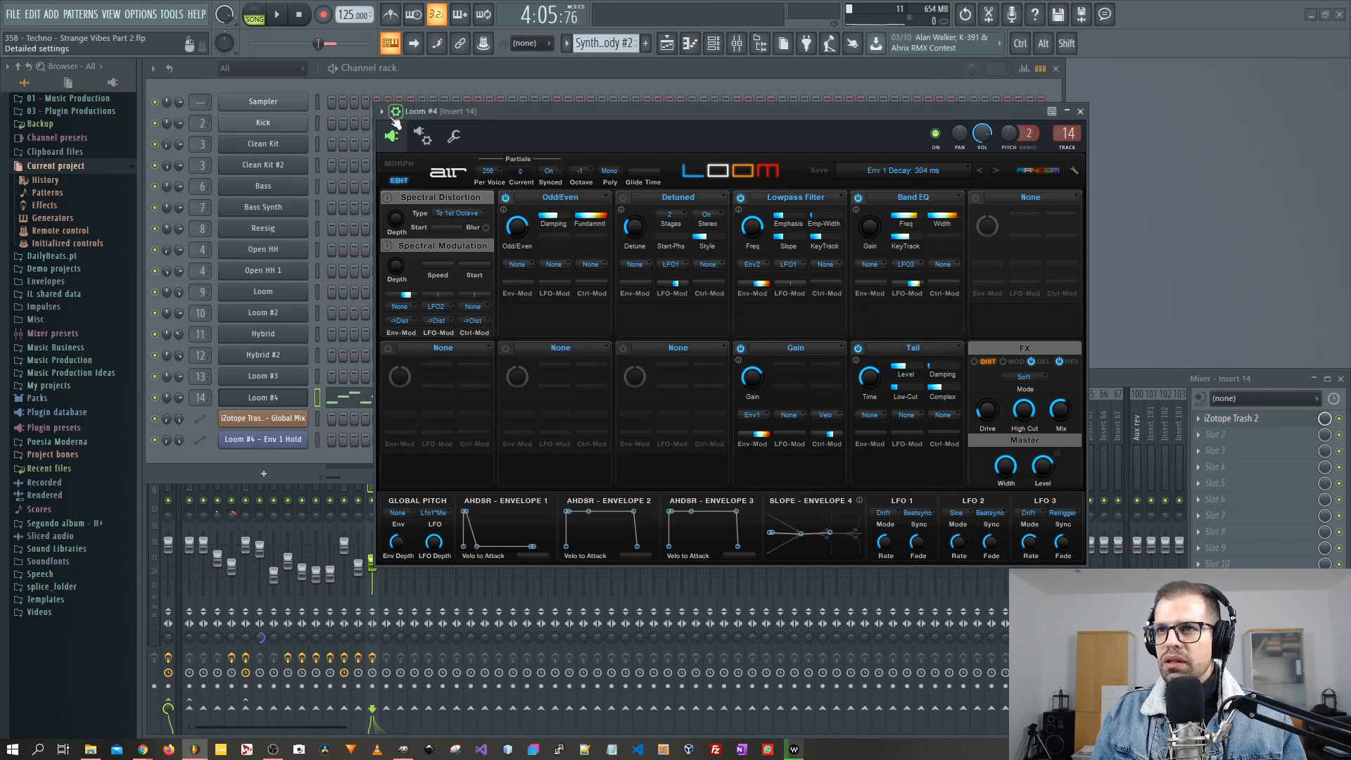
{"action": "left_click", "coordinate": [381, 111]}
{"action": "left_click", "coordinate": [422, 281]}
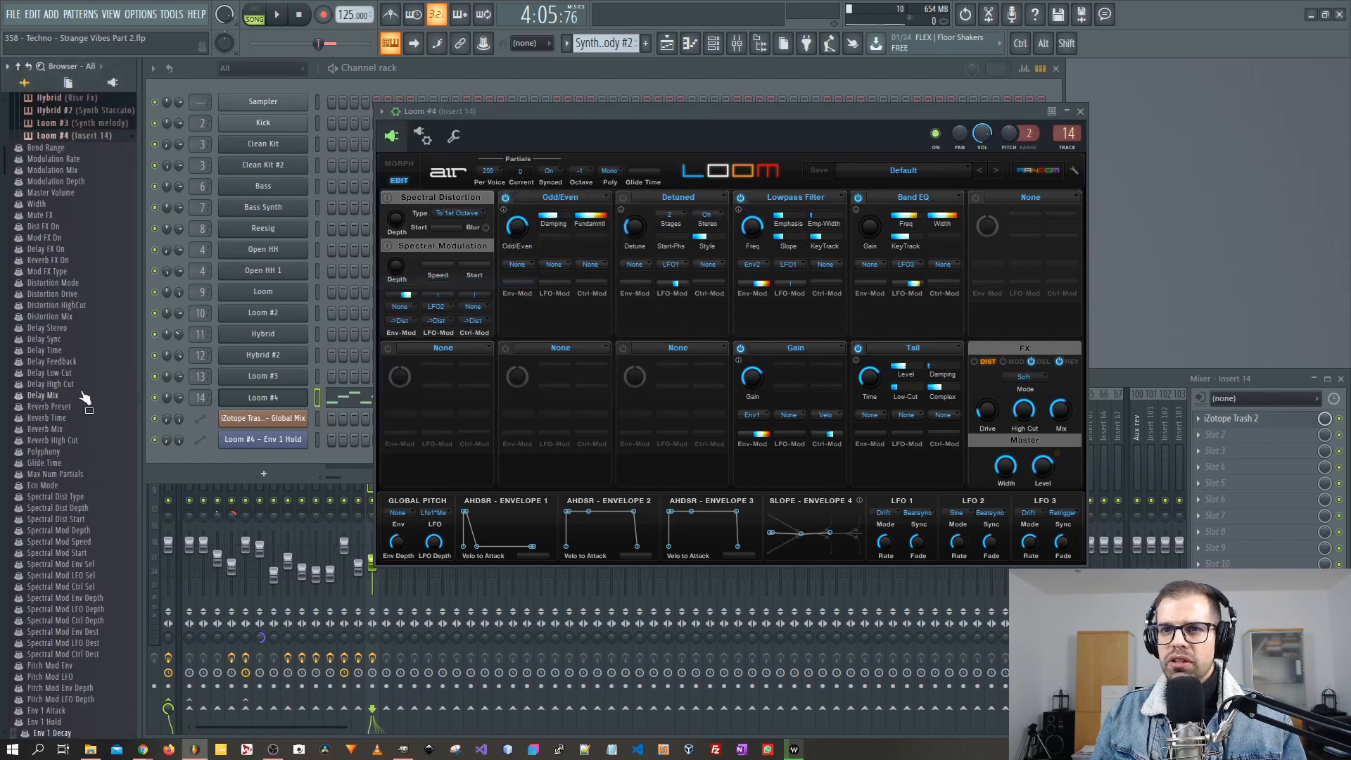
{"action": "scroll", "coordinate": [70, 508], "scroll_direction": "down", "scroll_amount": 3}
{"action": "right_click", "coordinate": [79, 527]}
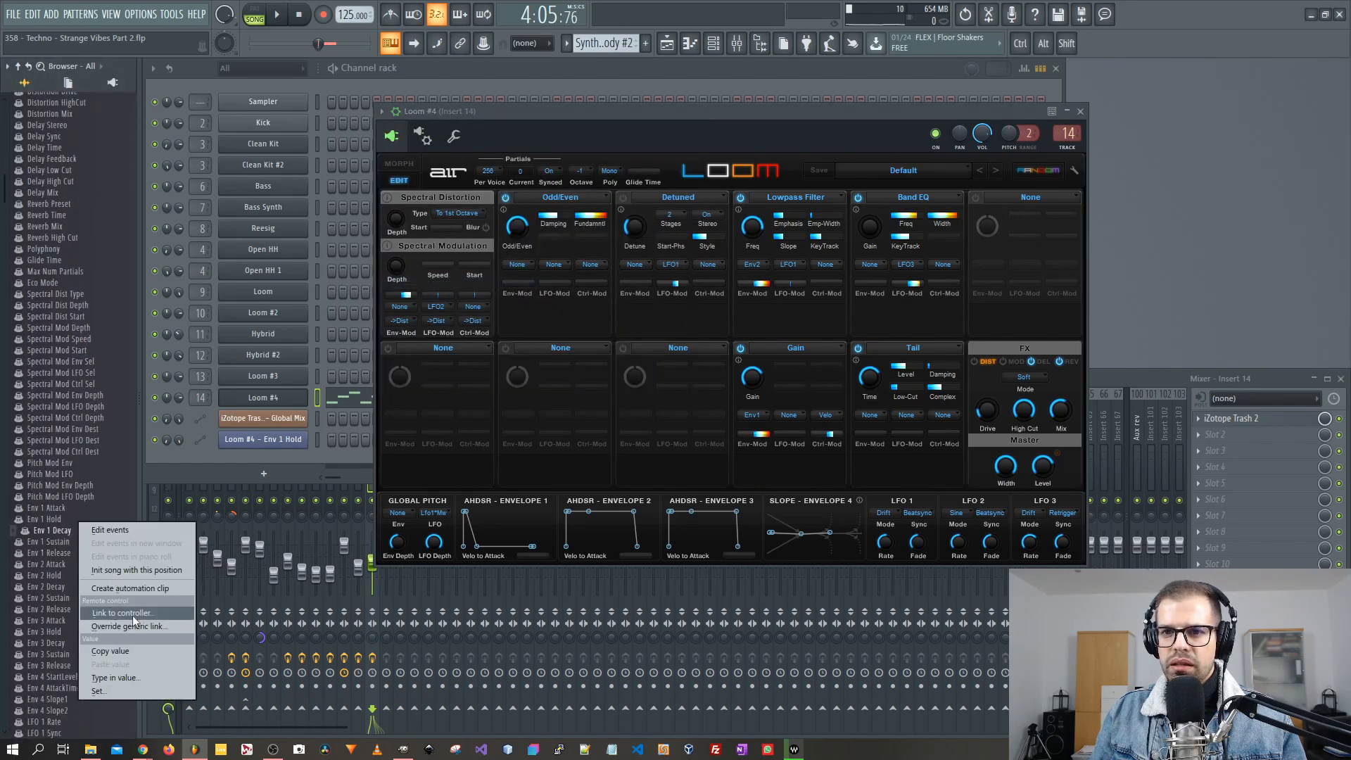
{"action": "left_click", "coordinate": [141, 591]}
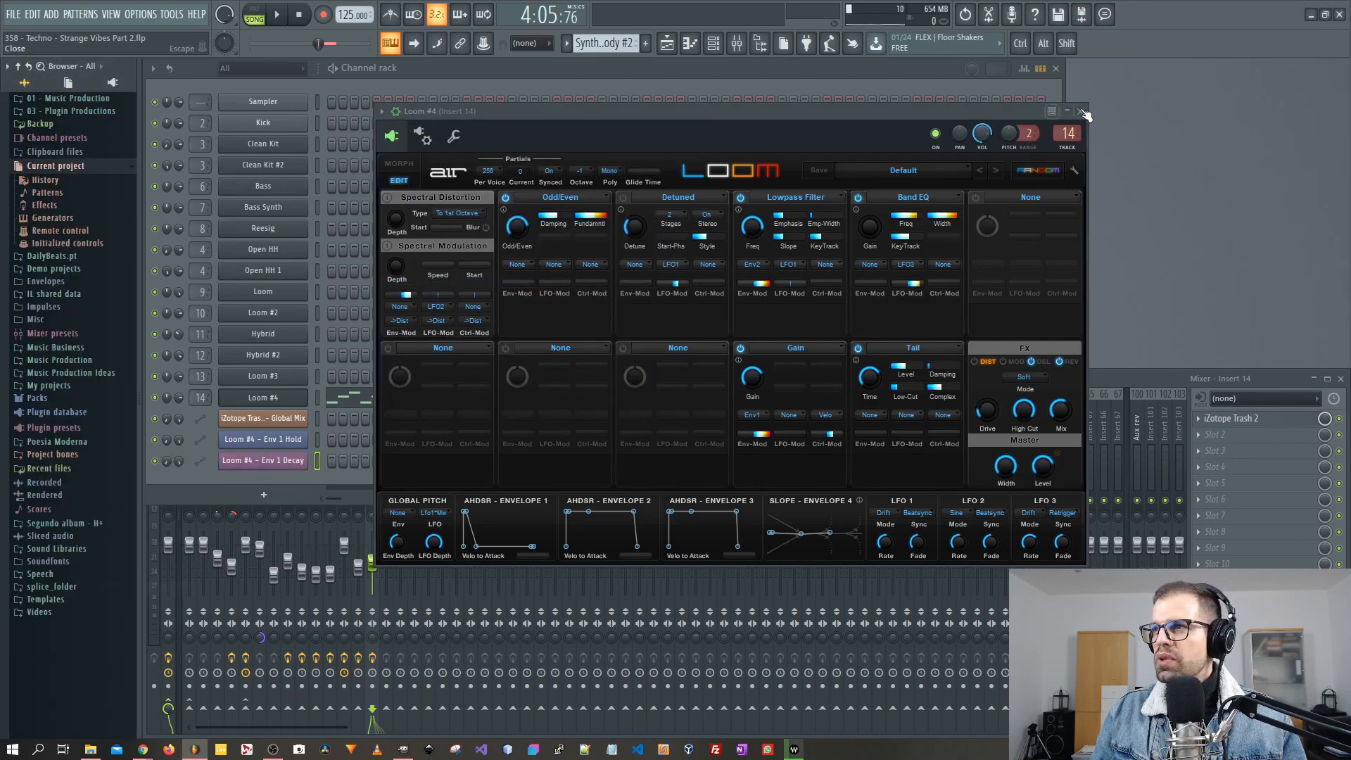
- Shape the iZotope Trash 2 Global Mix clip to curve up to bar 145, dip around bar 153 and rise to its highest point at bar 161
{"action": "left_click", "coordinate": [1083, 112]}
{"action": "left_click", "coordinate": [672, 48]}
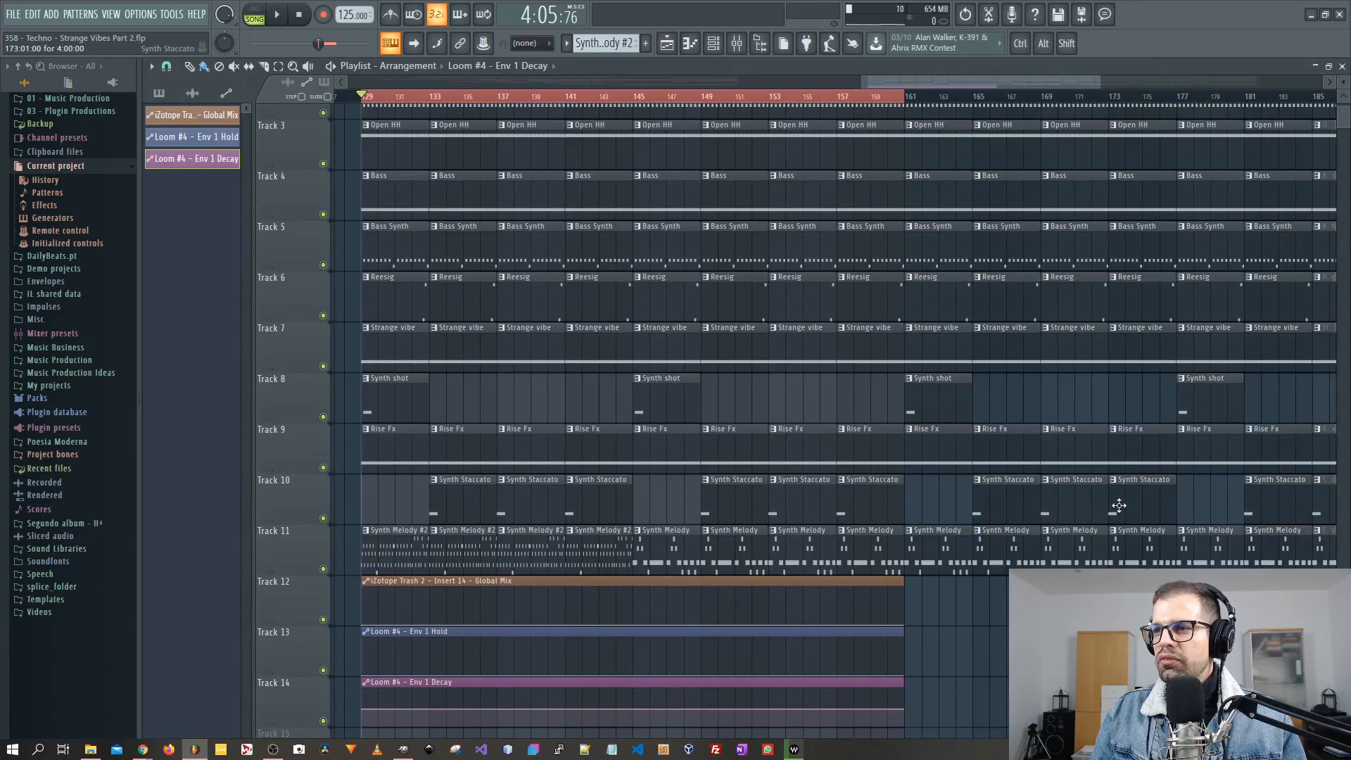
{"action": "scroll", "coordinate": [1119, 505], "scroll_direction": "down", "scroll_amount": 4}
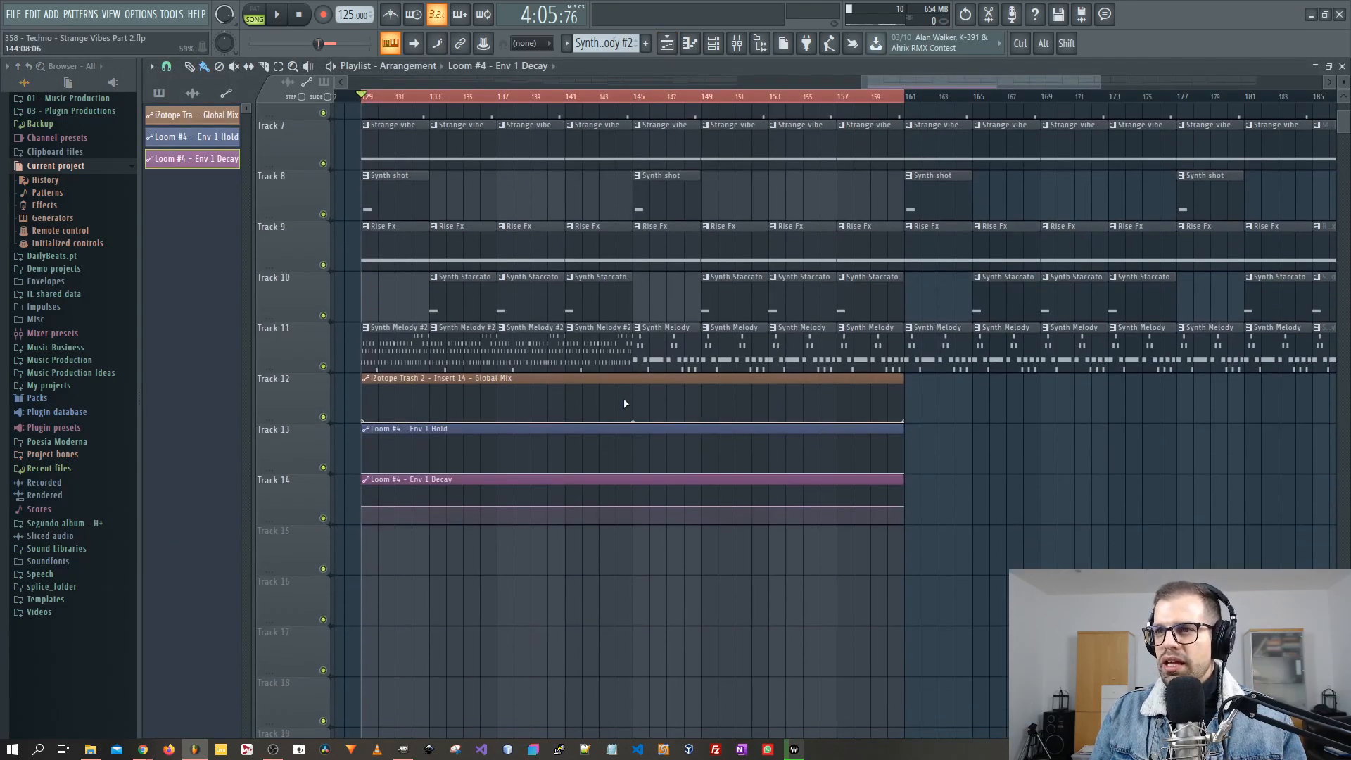
{"action": "left_click_drag", "start_coordinate": [633, 421], "coordinate": [636, 381]}
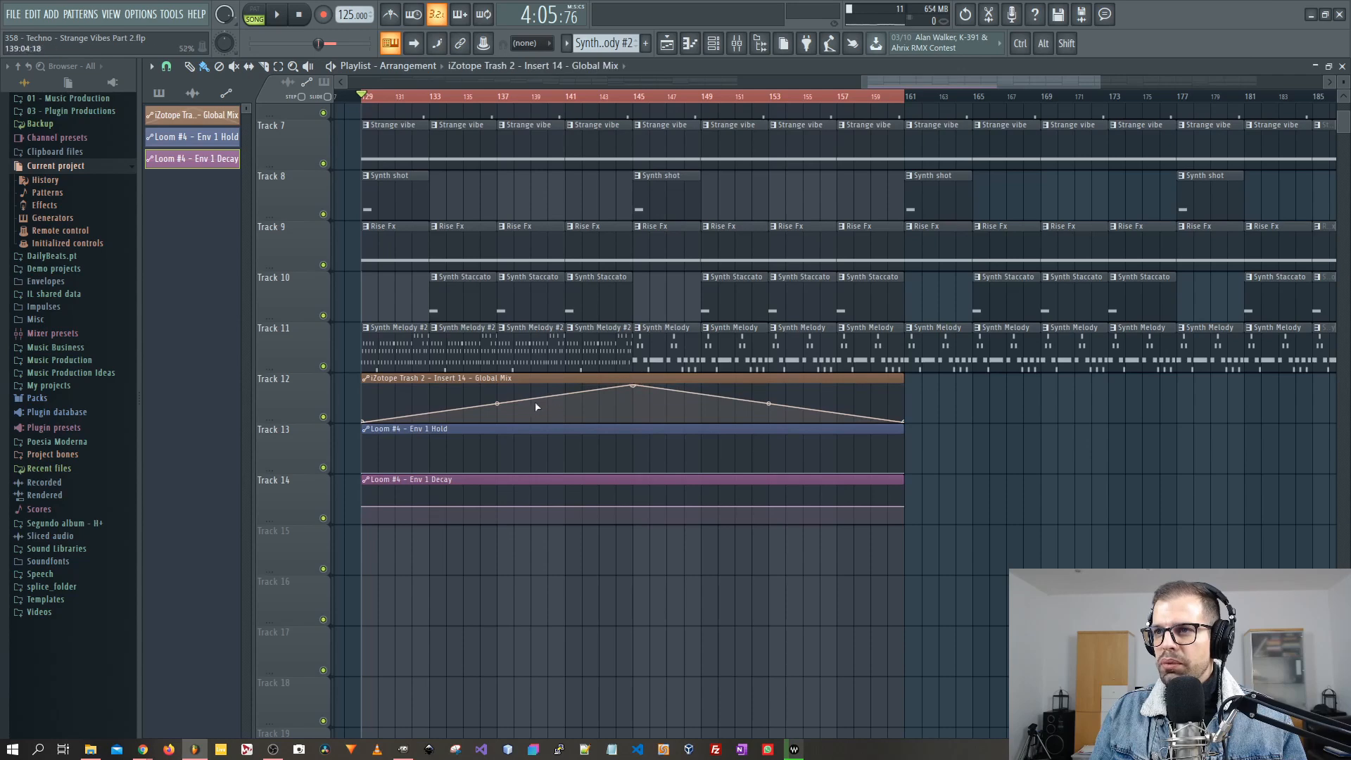
{"action": "left_click_drag", "start_coordinate": [498, 403], "coordinate": [497, 414]}
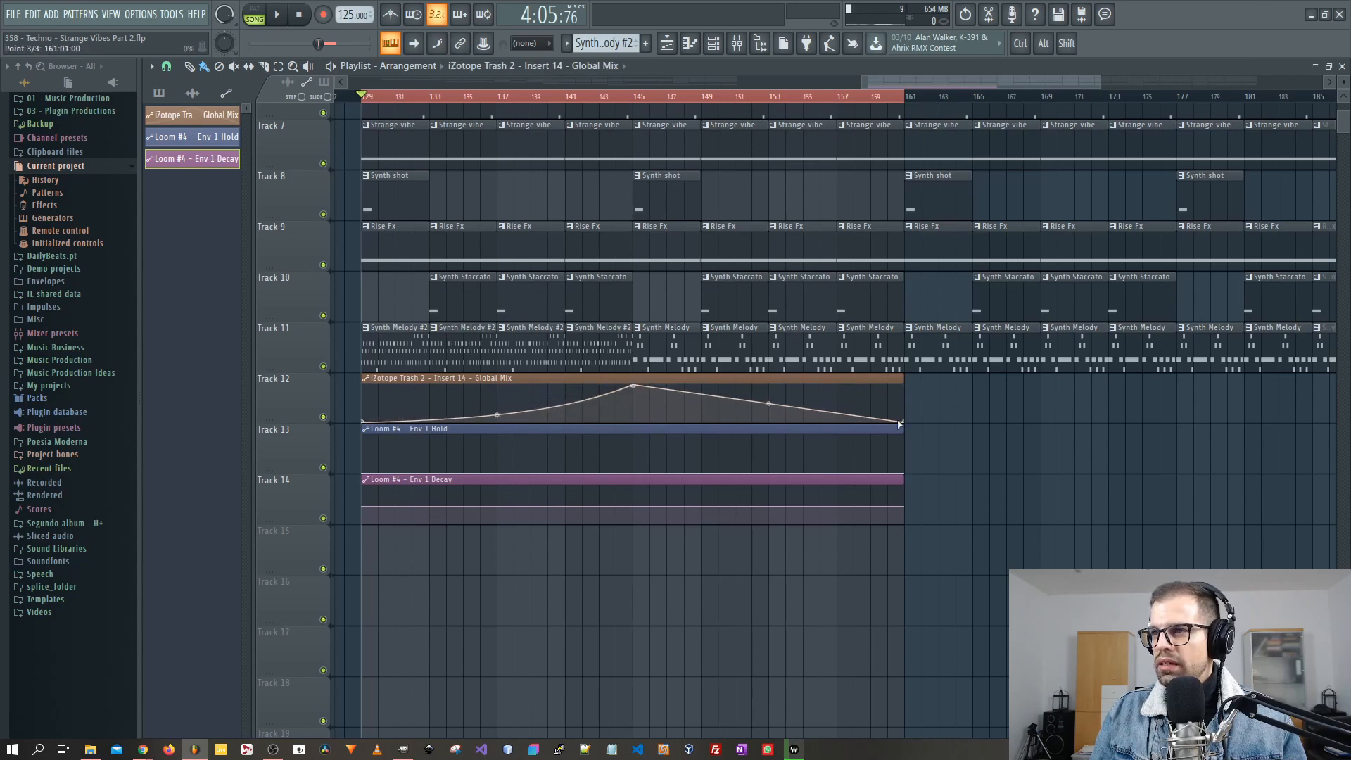
{"action": "right_click", "coordinate": [771, 415]}
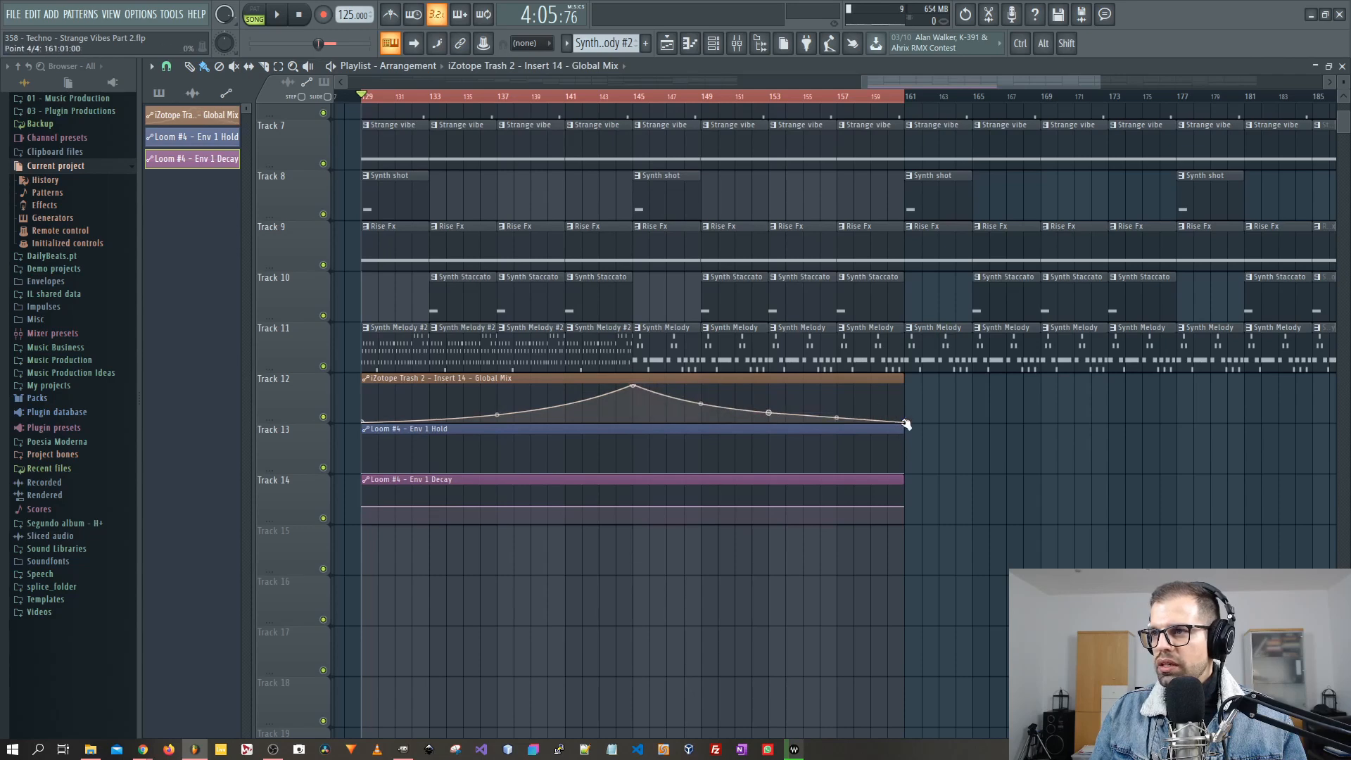
{"action": "left_click_drag", "start_coordinate": [896, 424], "coordinate": [913, 383]}
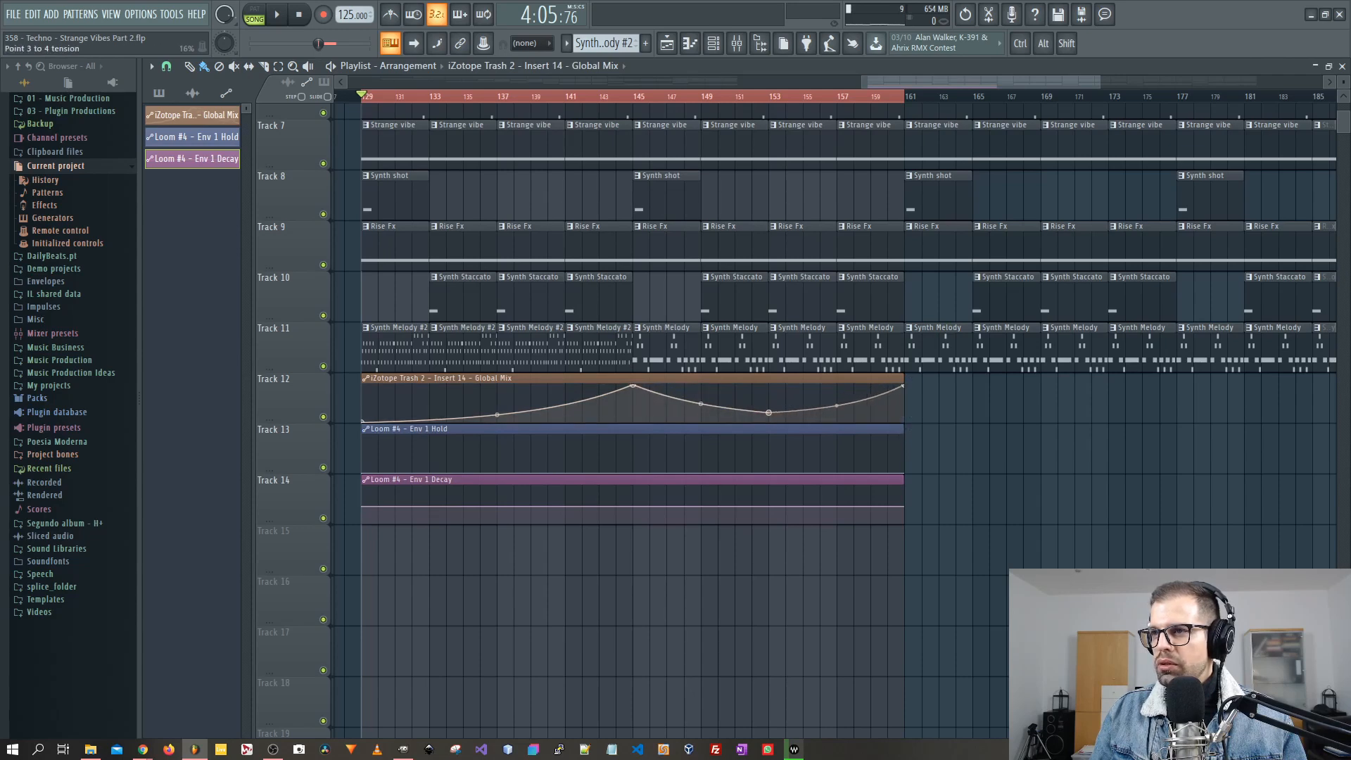
{"action": "left_click_drag", "start_coordinate": [637, 391], "coordinate": [636, 396]}
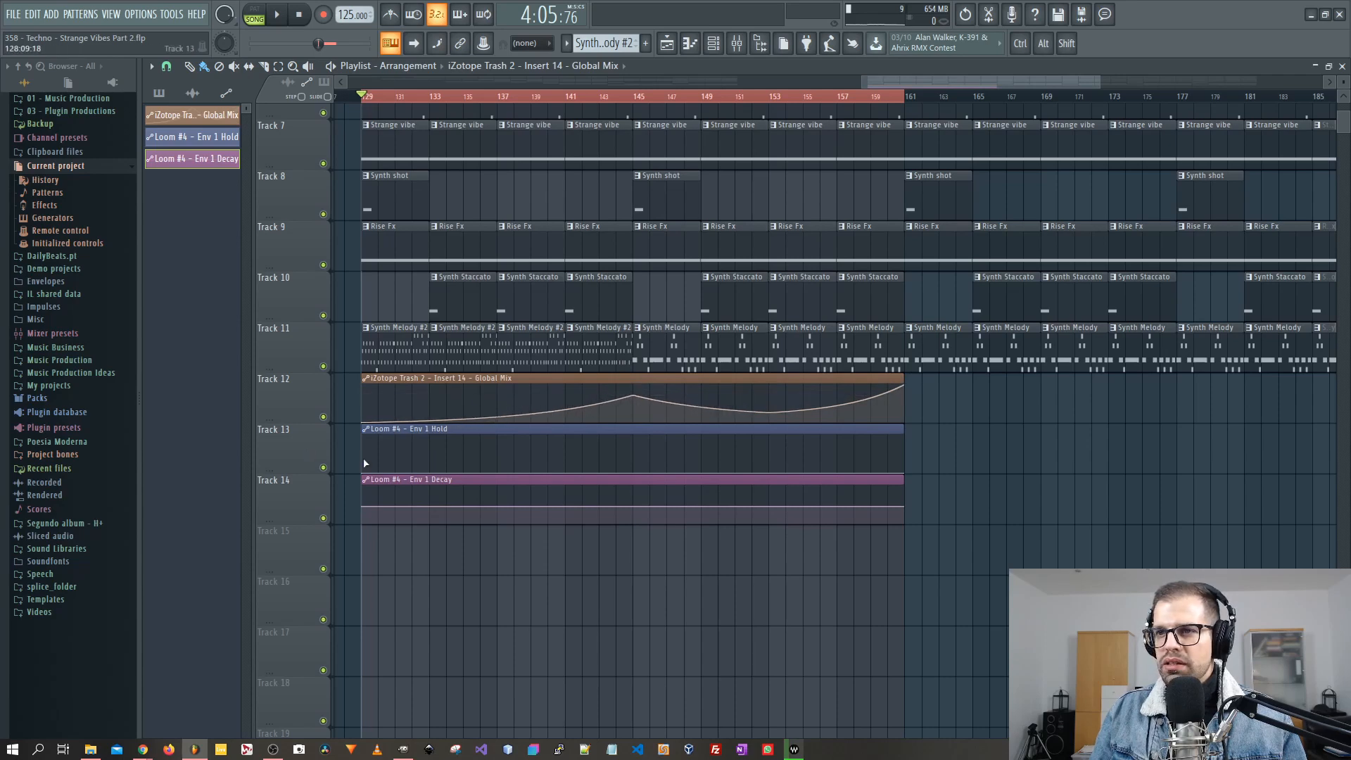
- Shape the Loom #4 Env 1 Hold clip into curved ramps peaking at bars 133, 137, 141 and 145, each dropping straight back to the minimum
{"action": "right_click", "coordinate": [447, 453]}
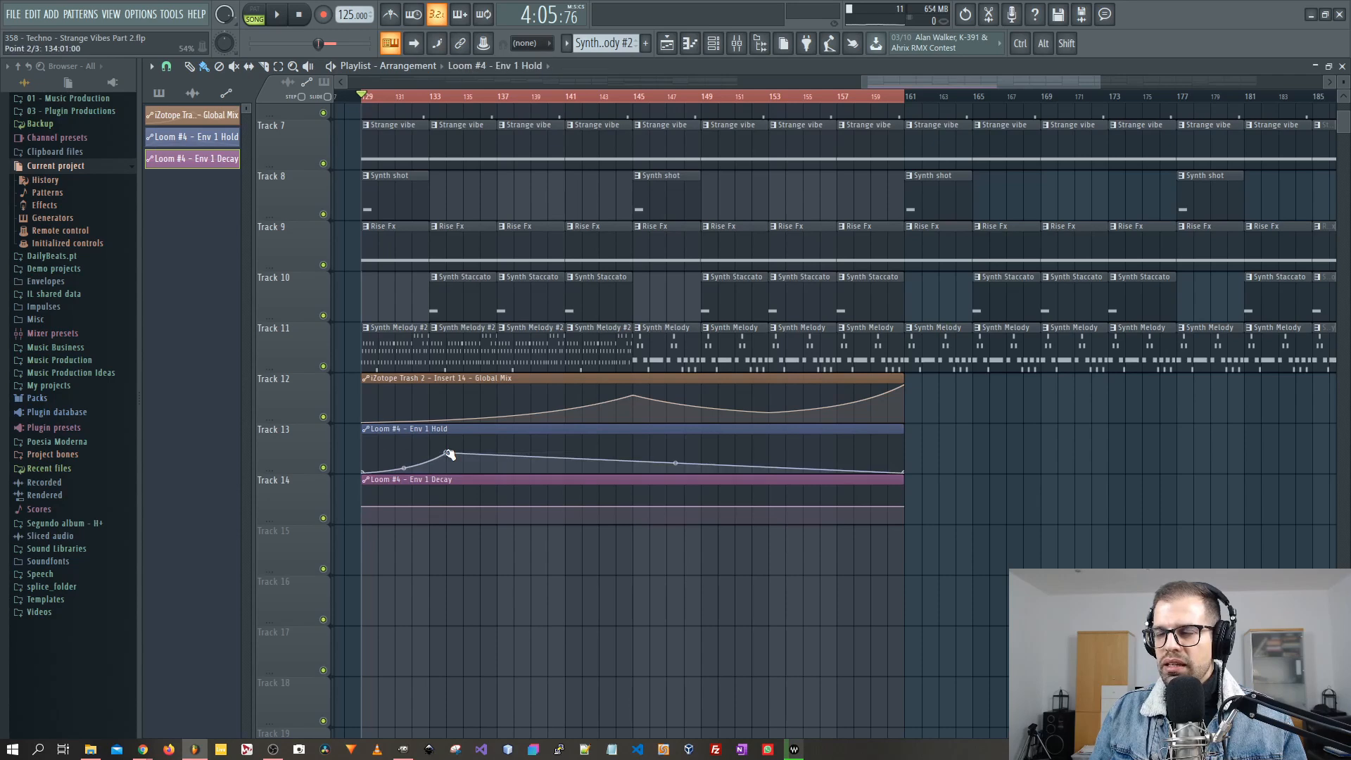
{"action": "left_click_drag", "start_coordinate": [476, 465], "coordinate": [437, 455]}
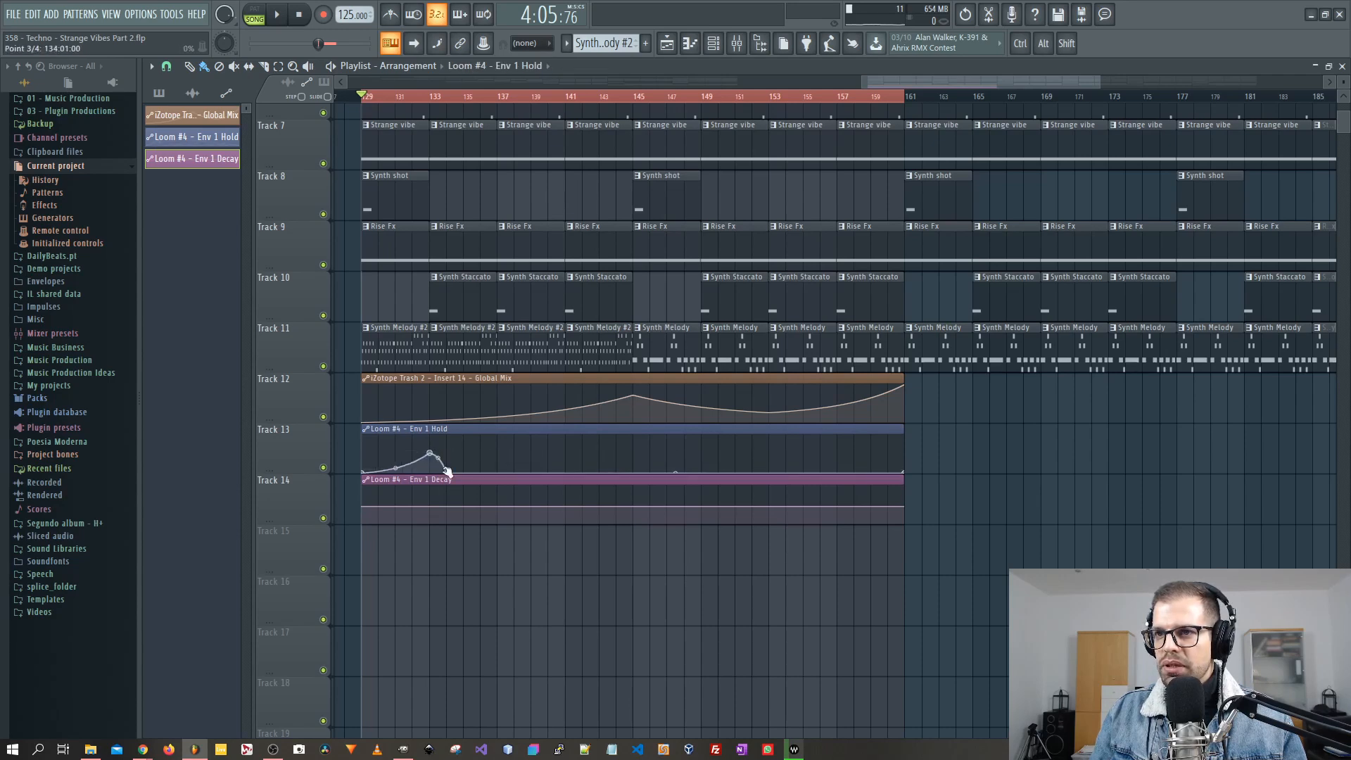
{"action": "left_click", "coordinate": [499, 452]}
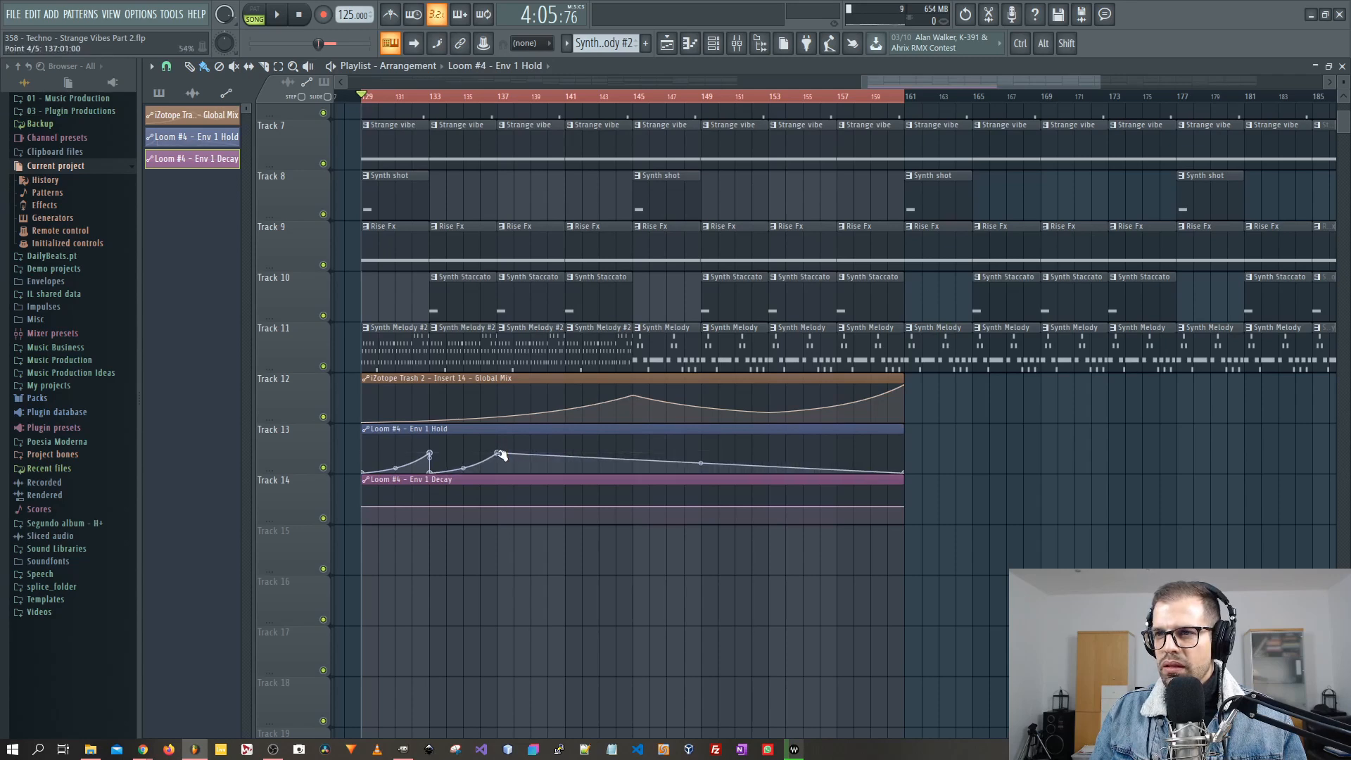
{"action": "left_click_drag", "start_coordinate": [501, 456], "coordinate": [565, 477]}
{"action": "left_click", "coordinate": [565, 451]}
{"action": "left_click", "coordinate": [633, 445]}
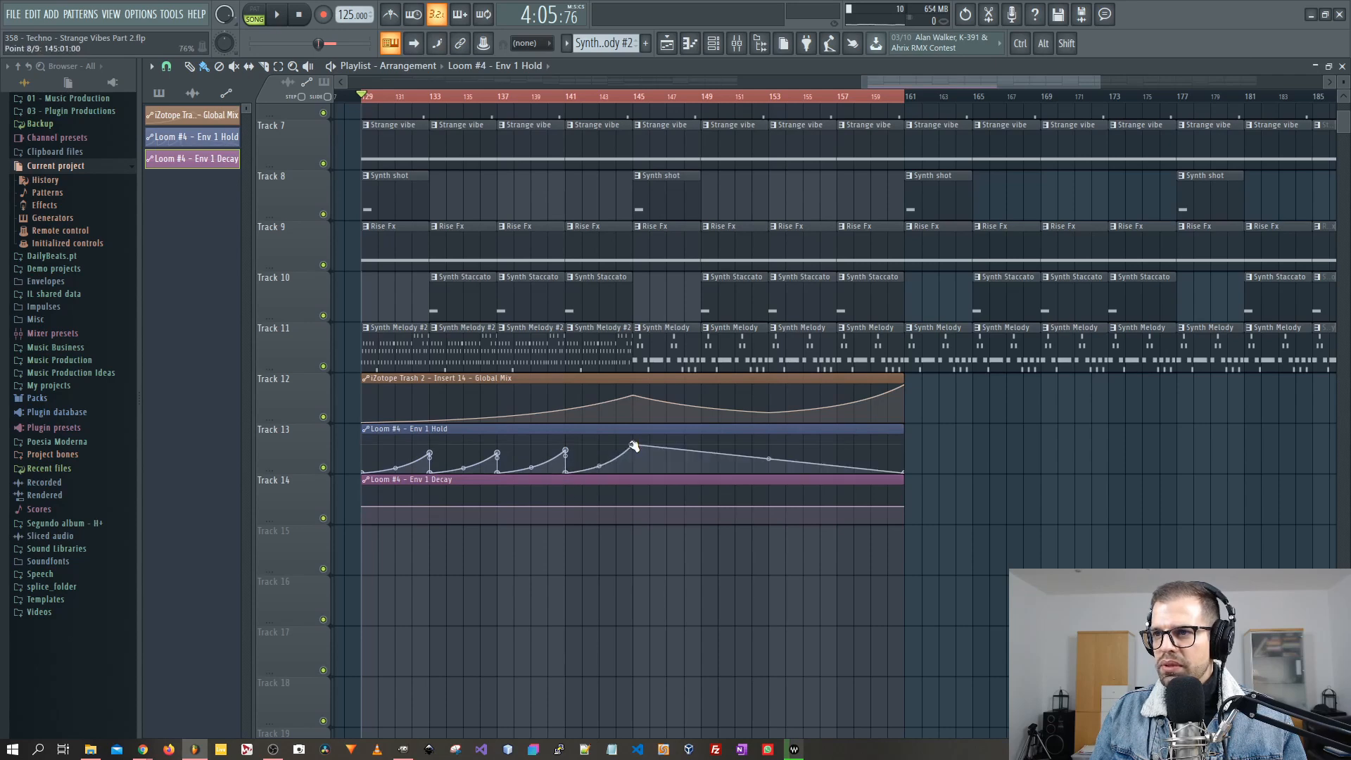
{"action": "left_click_drag", "start_coordinate": [635, 452], "coordinate": [633, 476]}
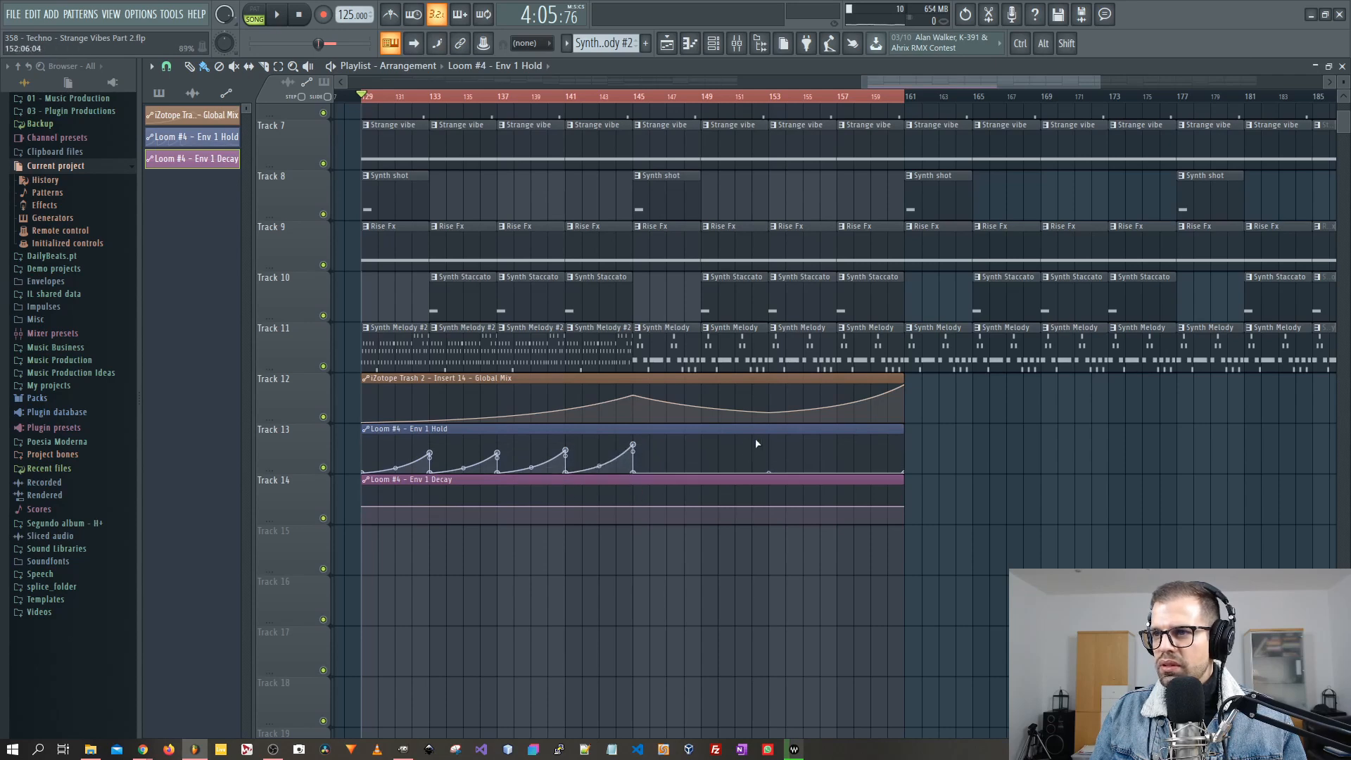
- Continue the Env 1 Hold sawtooth with curved ramps peaking at bars 149, 153 and 157, and a last rise ending at bar 161
{"action": "left_click", "coordinate": [702, 461]}
{"action": "right_click", "coordinate": [701, 455]}
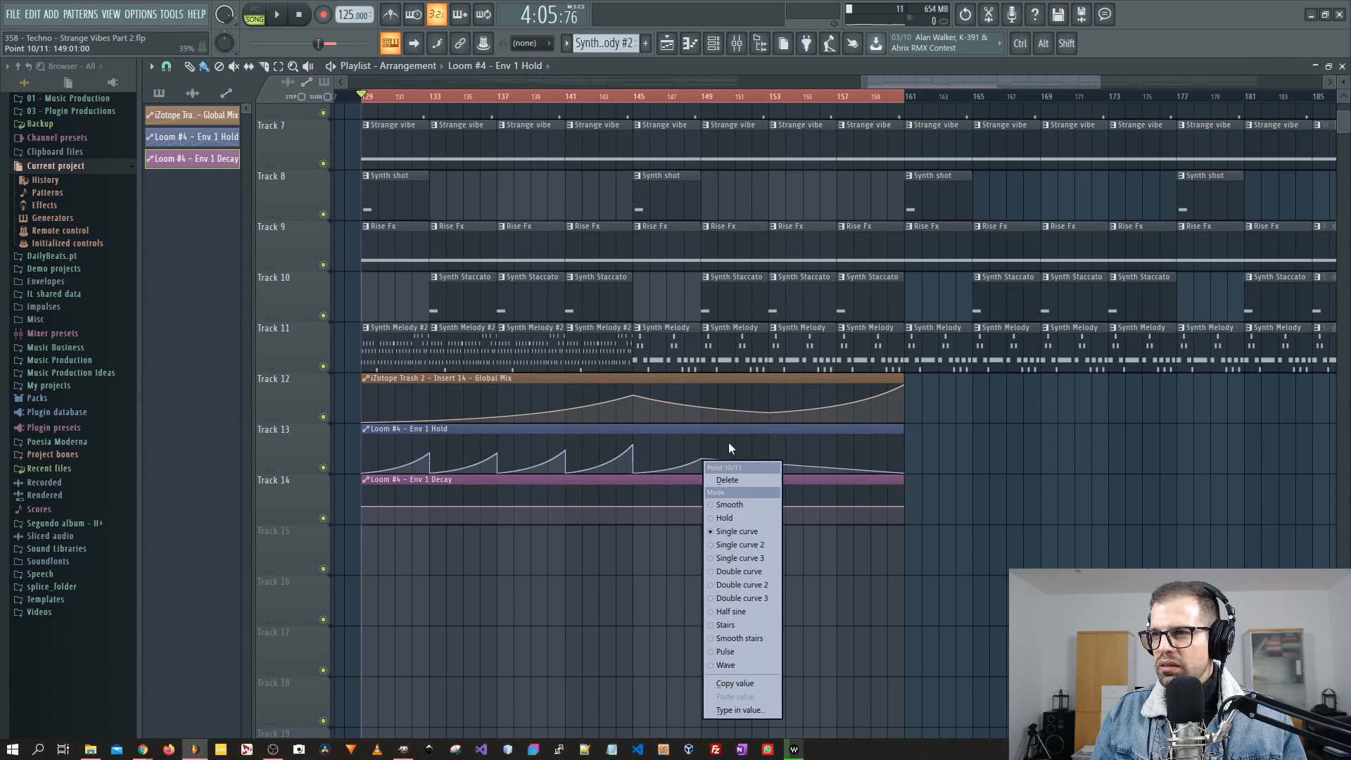
{"action": "left_click", "coordinate": [718, 449]}
{"action": "right_click", "coordinate": [717, 450]}
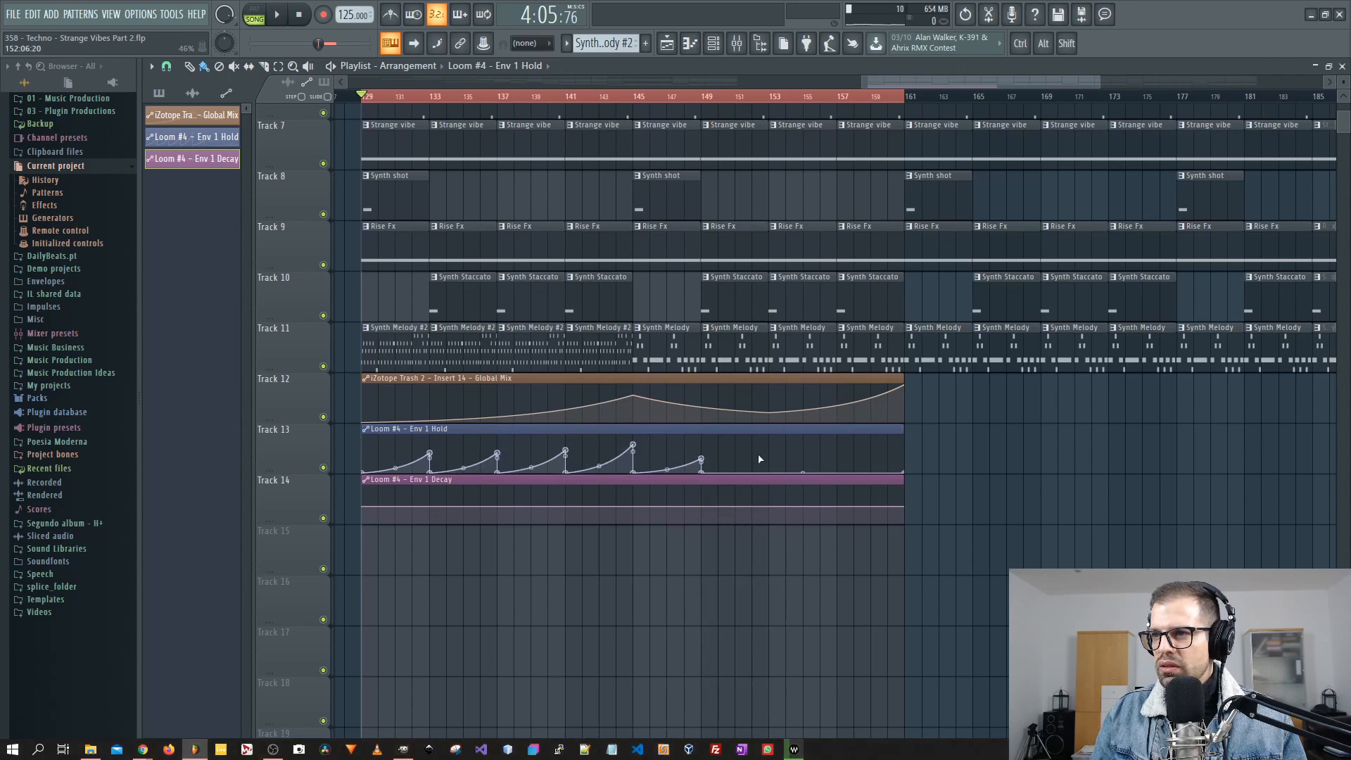
{"action": "left_click_drag", "start_coordinate": [769, 462], "coordinate": [903, 437]}
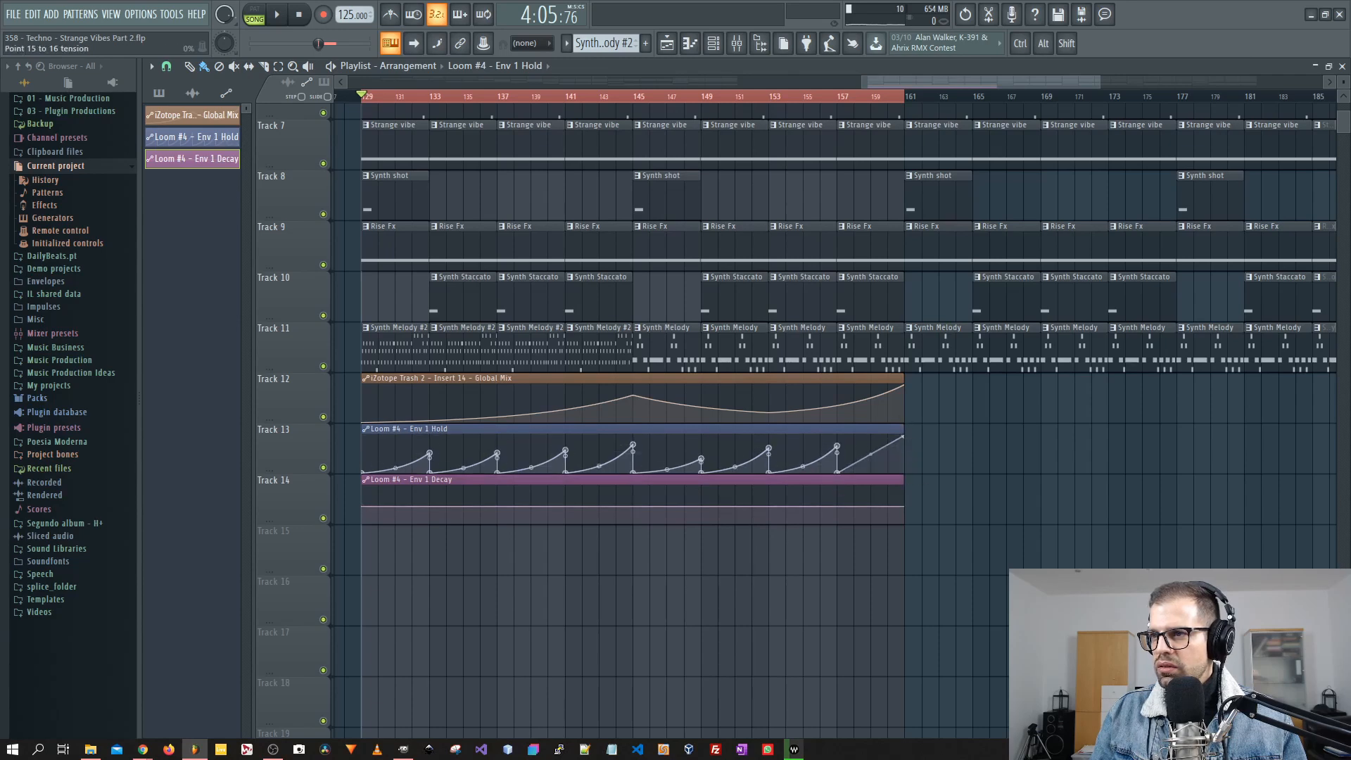
- Copy the Env 1 Decay clip's 46% starting value, add an 81% peak at bar 137 and drop straight back to the copied value
{"action": "right_click", "coordinate": [366, 506]}
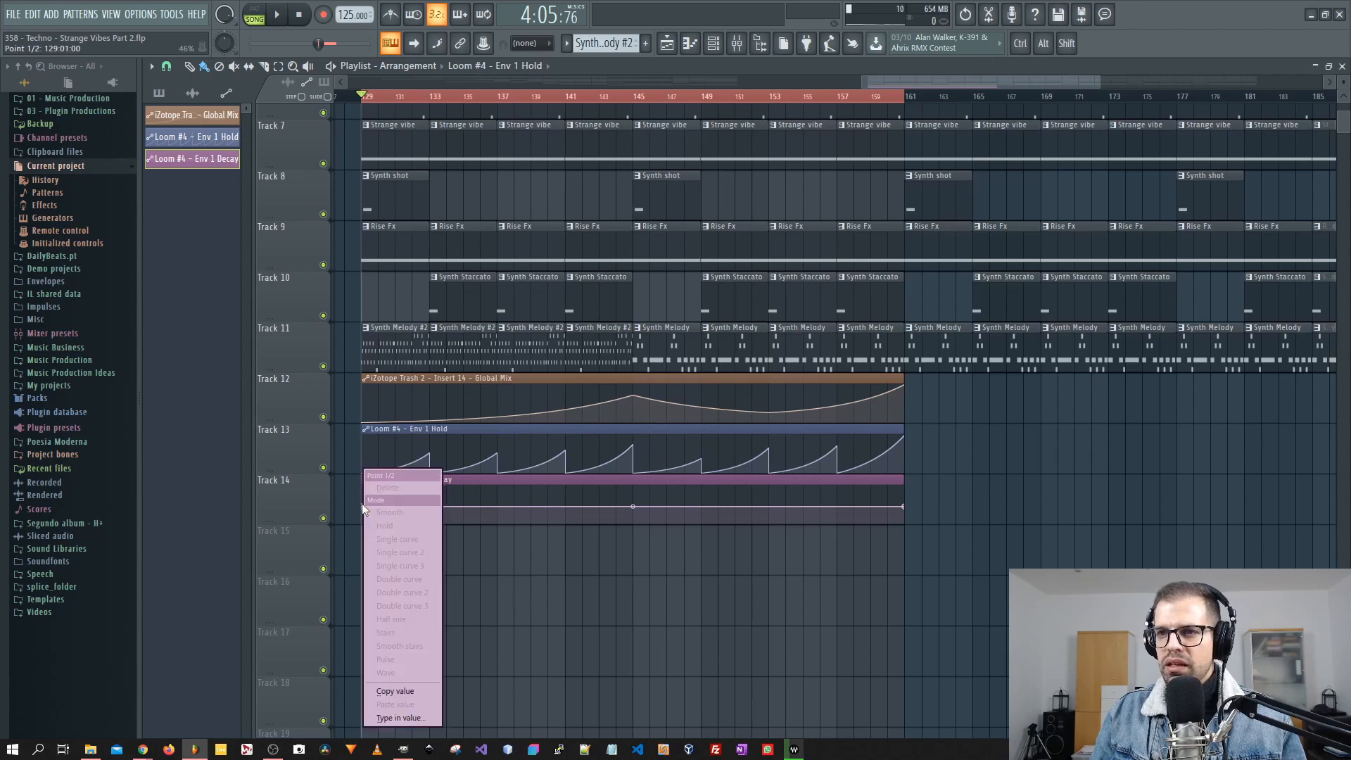
{"action": "key", "text": "c"}
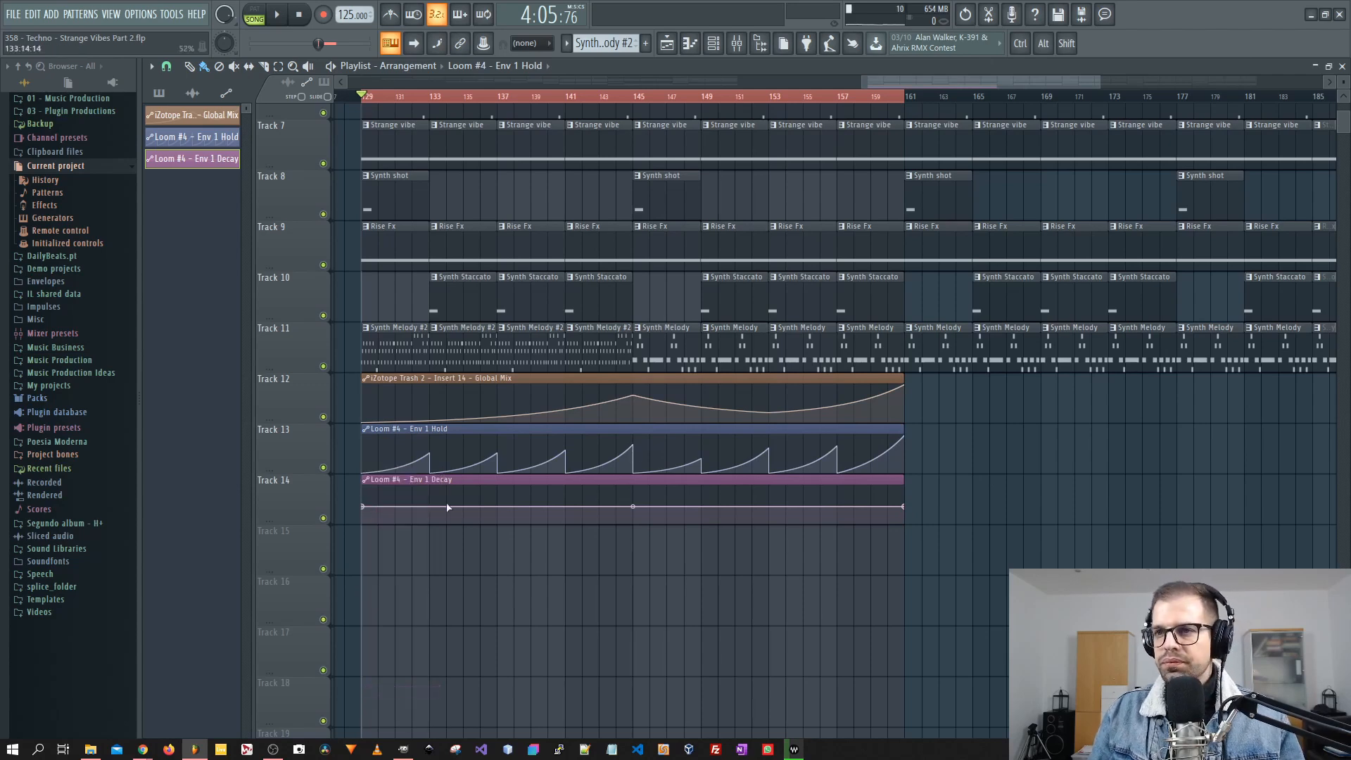
{"action": "left_click", "coordinate": [497, 494]}
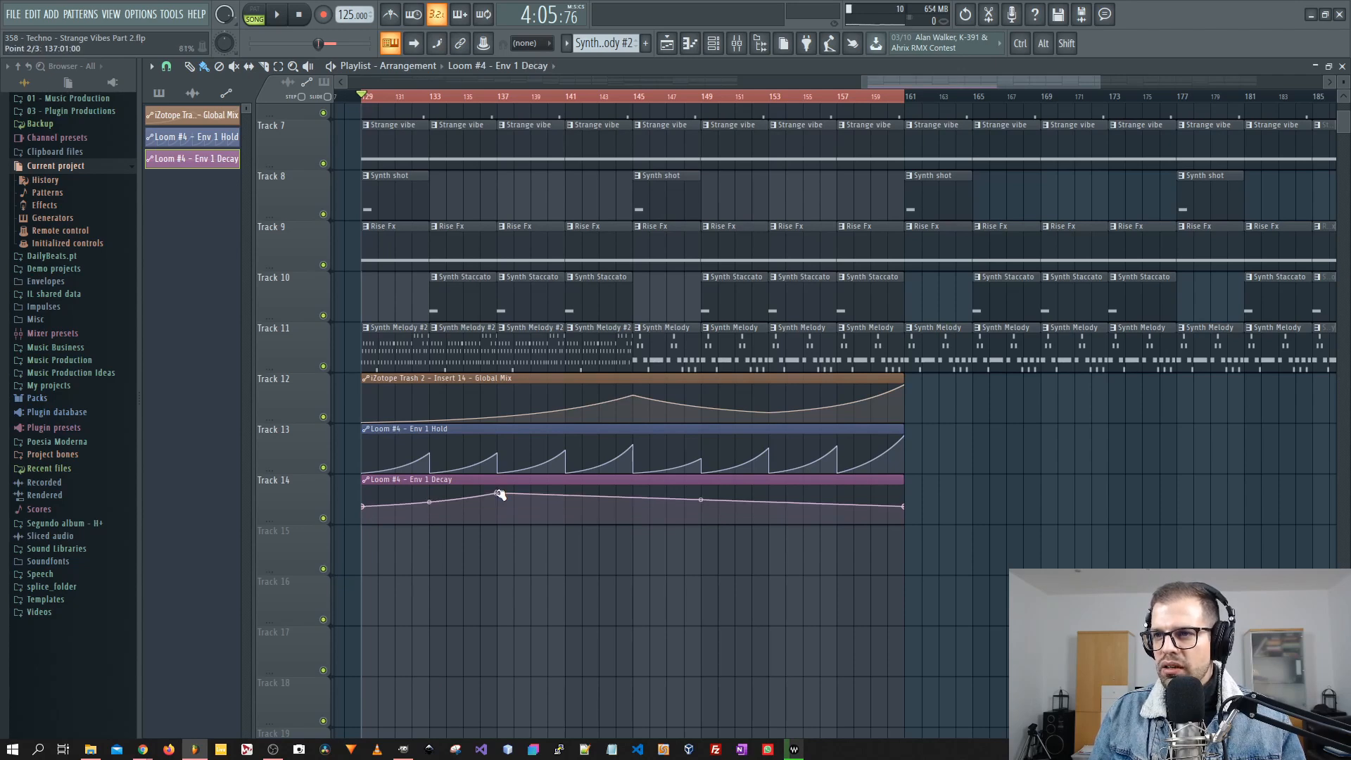
{"action": "left_click", "coordinate": [498, 502]}
{"action": "right_click", "coordinate": [499, 501]}
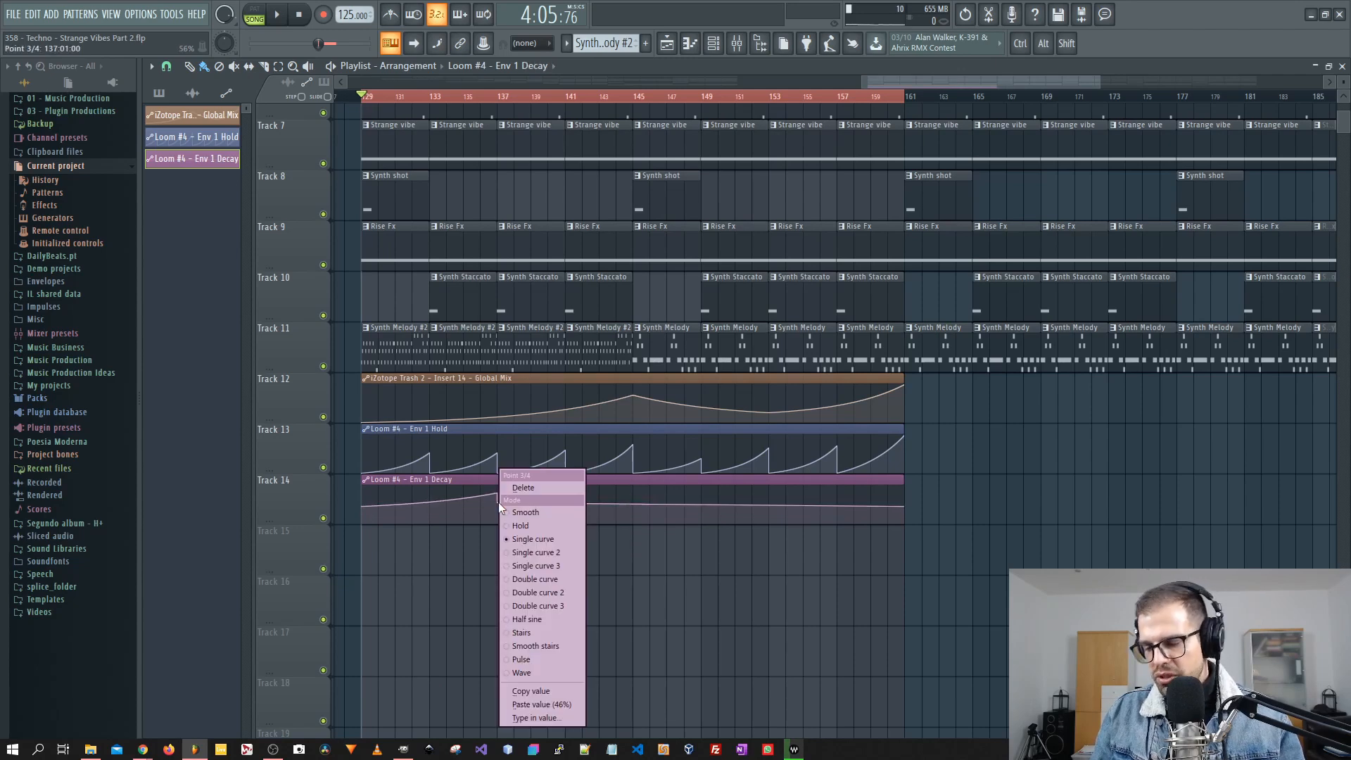
{"action": "key", "text": "v"}
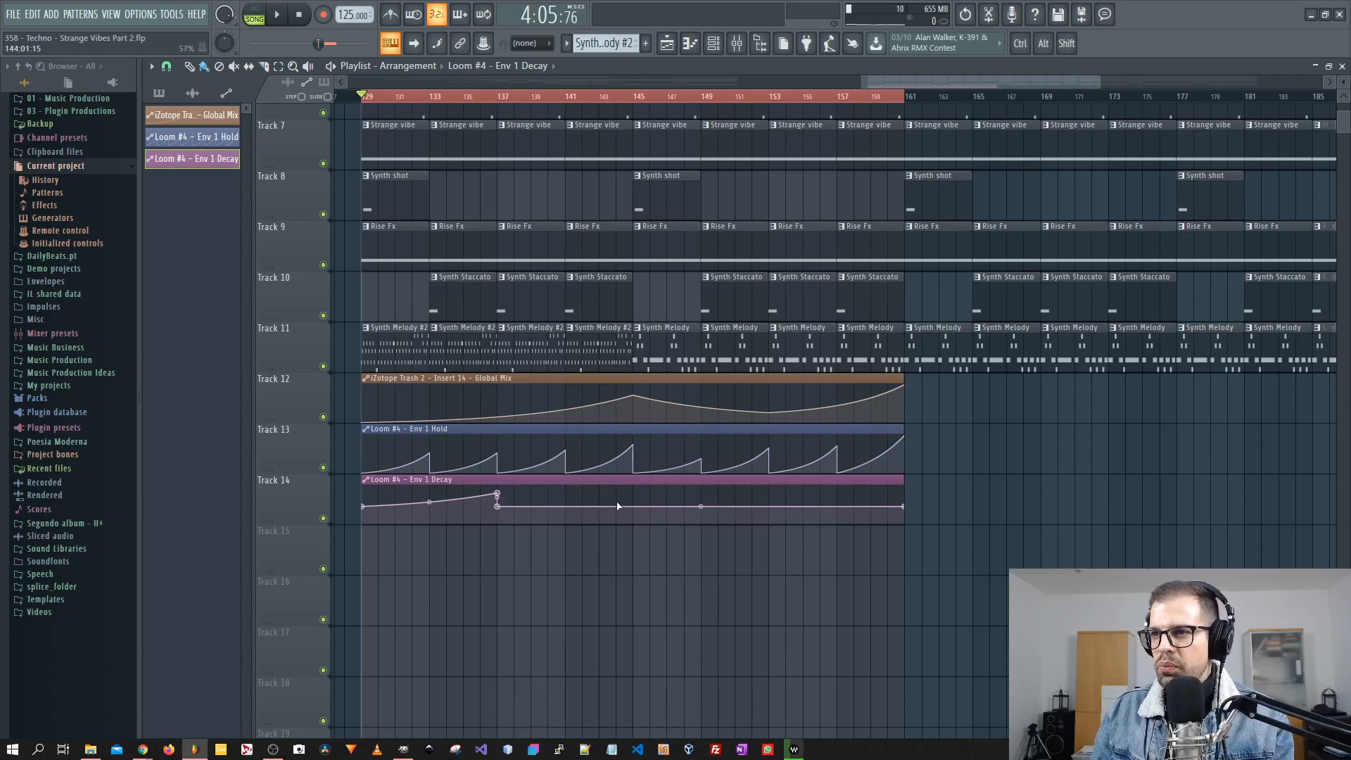
- Repeat the Env 1 Decay rise with peaks at bars 145 and 153 that drop back to 46%, and curve the final rise up to bar 161
{"action": "left_click", "coordinate": [633, 493]}
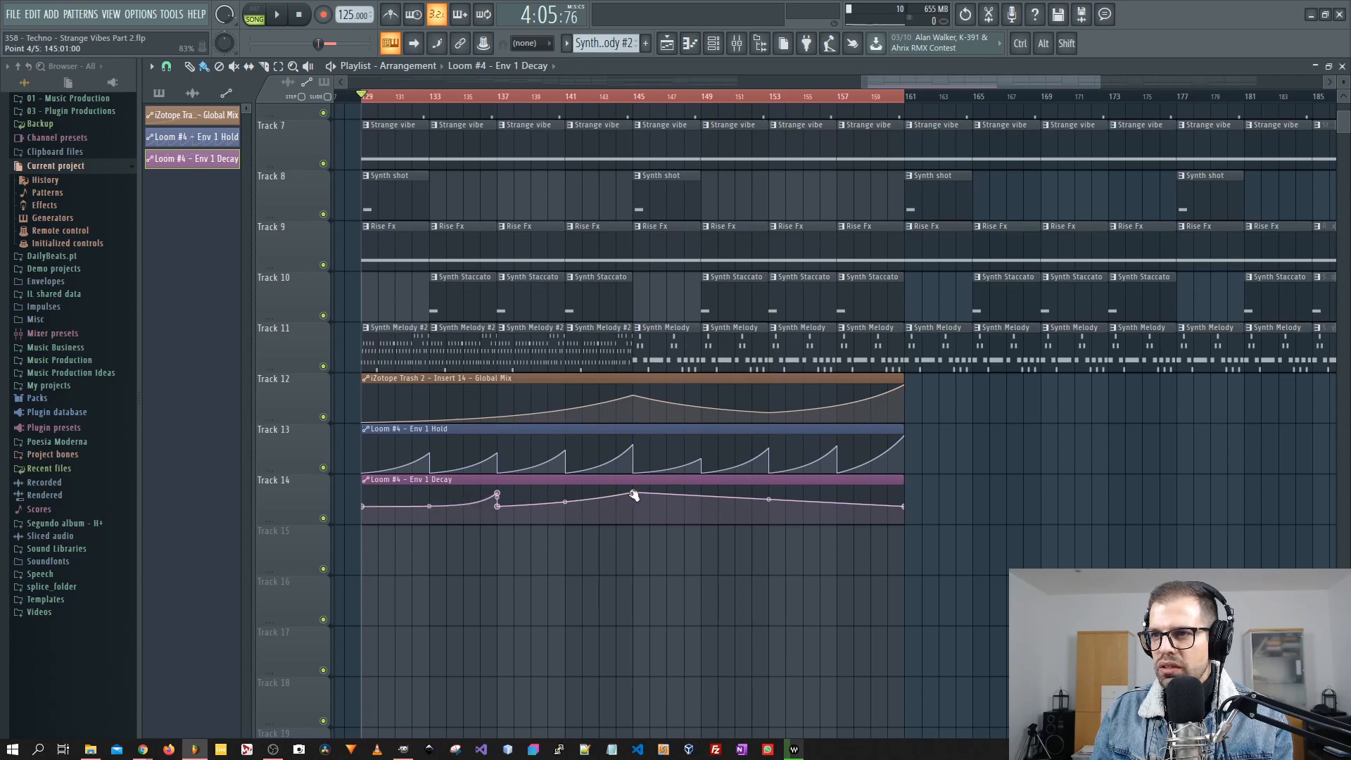
{"action": "left_click", "coordinate": [638, 504]}
{"action": "right_click", "coordinate": [636, 502]}
{"action": "key", "text": "Escape"}
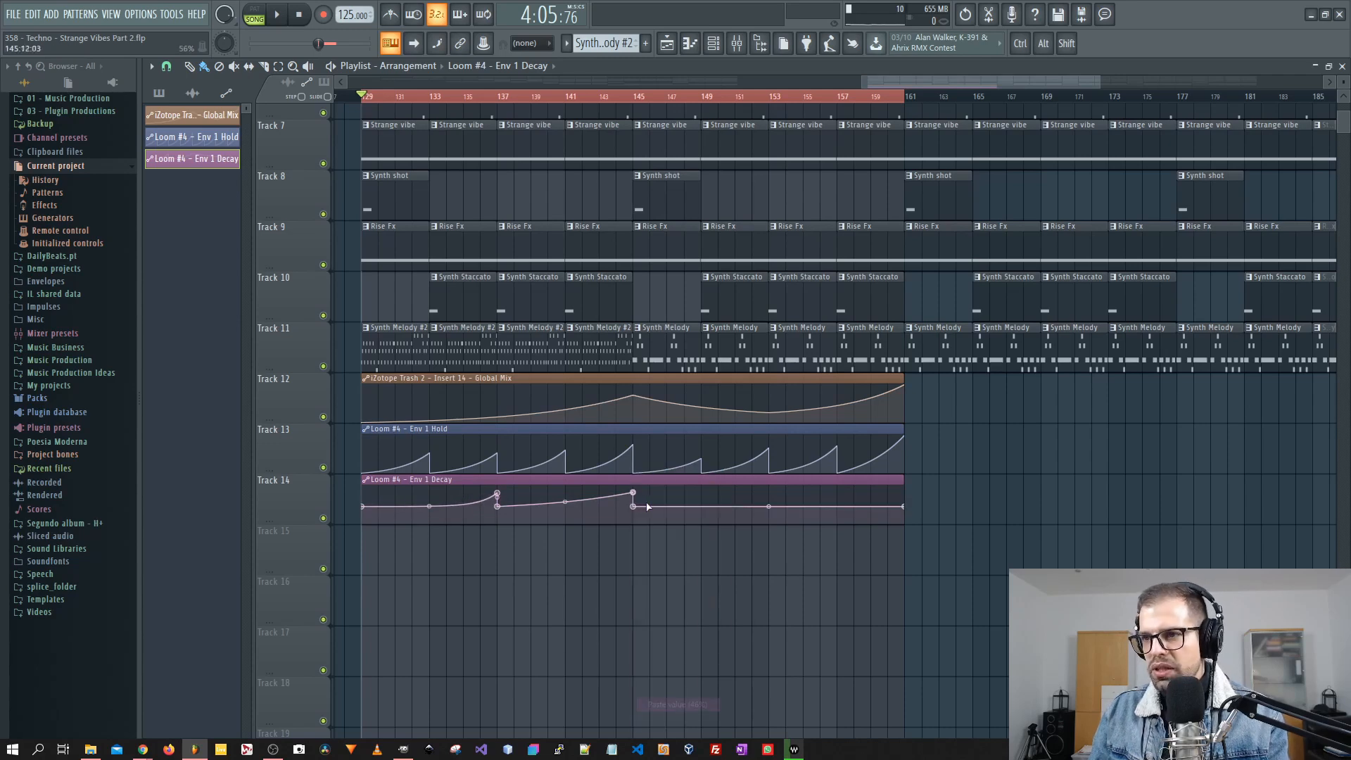
{"action": "left_click", "coordinate": [770, 492]}
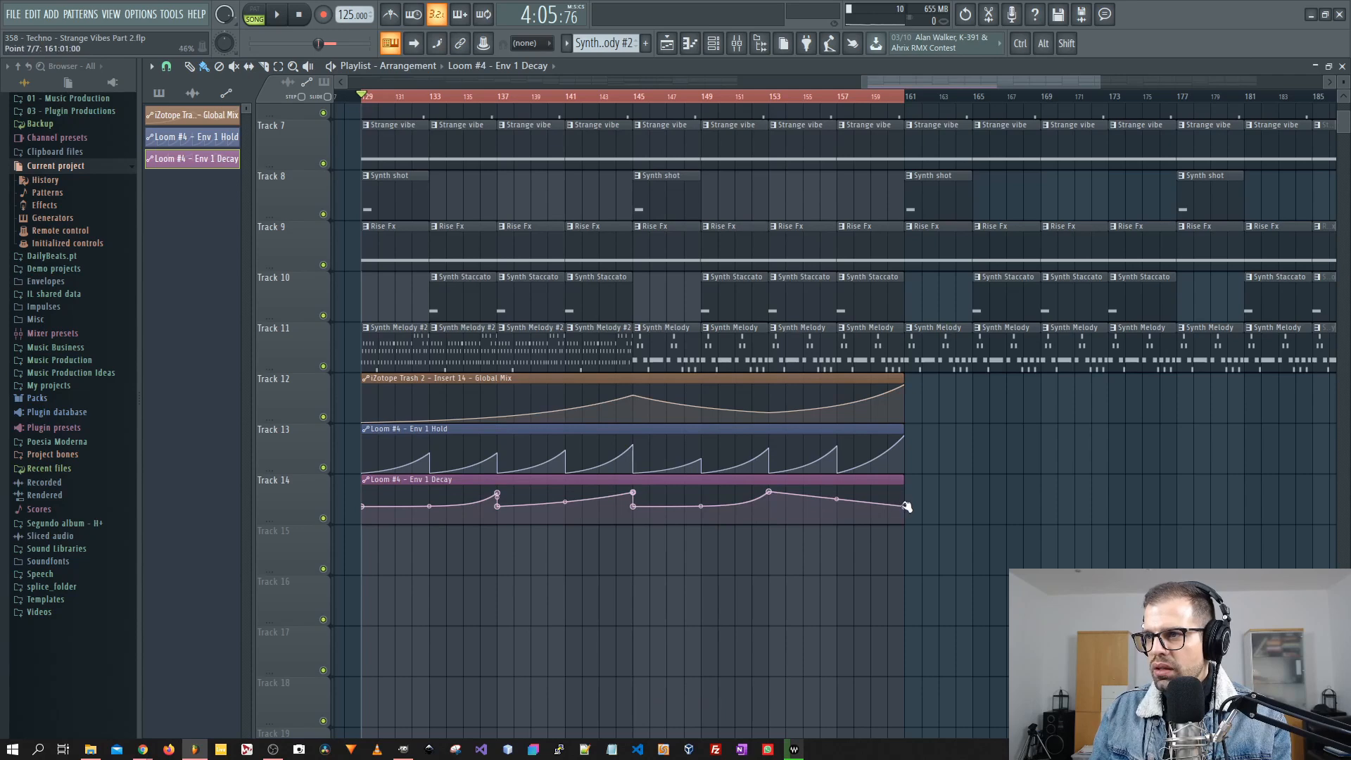
{"action": "right_click", "coordinate": [771, 511]}
{"action": "left_click", "coordinate": [836, 511]}
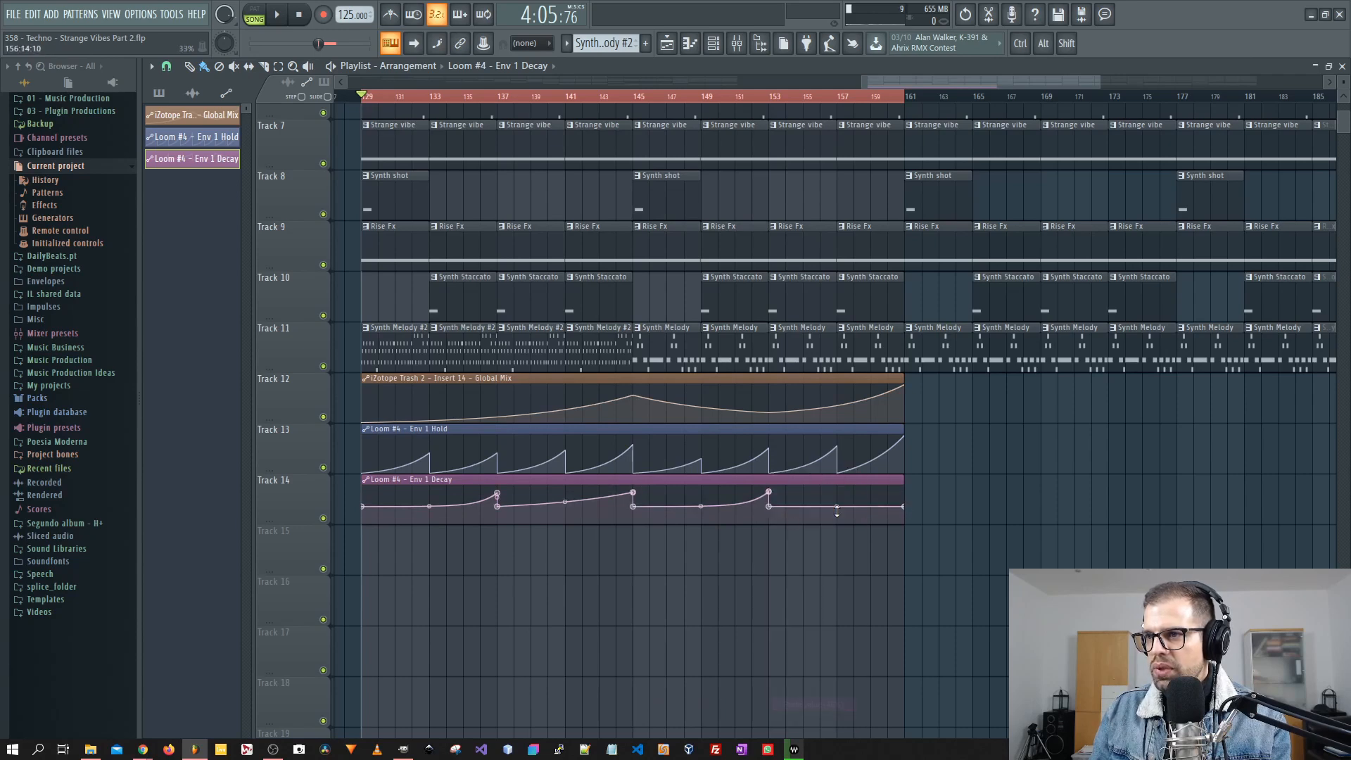
{"action": "left_click_drag", "start_coordinate": [907, 506], "coordinate": [908, 486]}
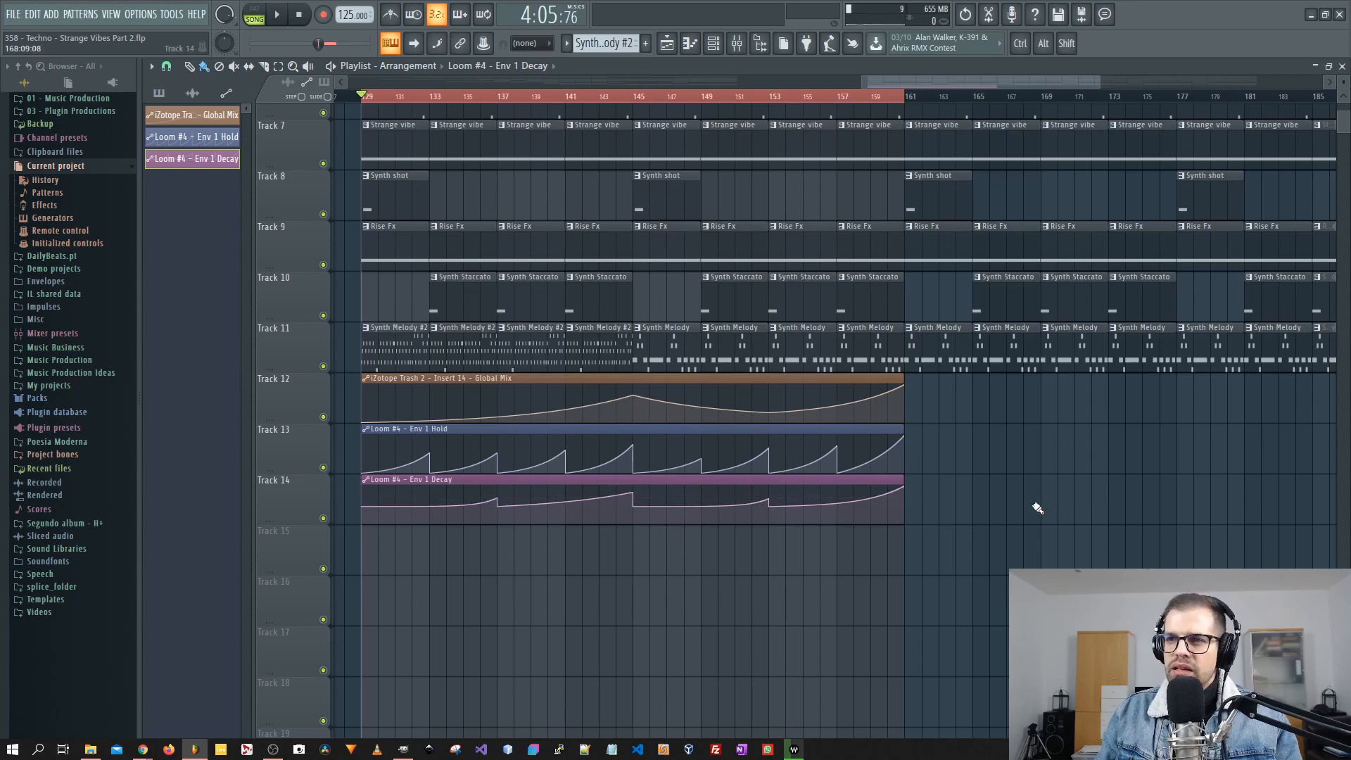
- Play the section and replace the four Synth Melody clips from bar 145 to bar 161 with copies of Synth Melody #2
{"action": "key", "text": "space"}
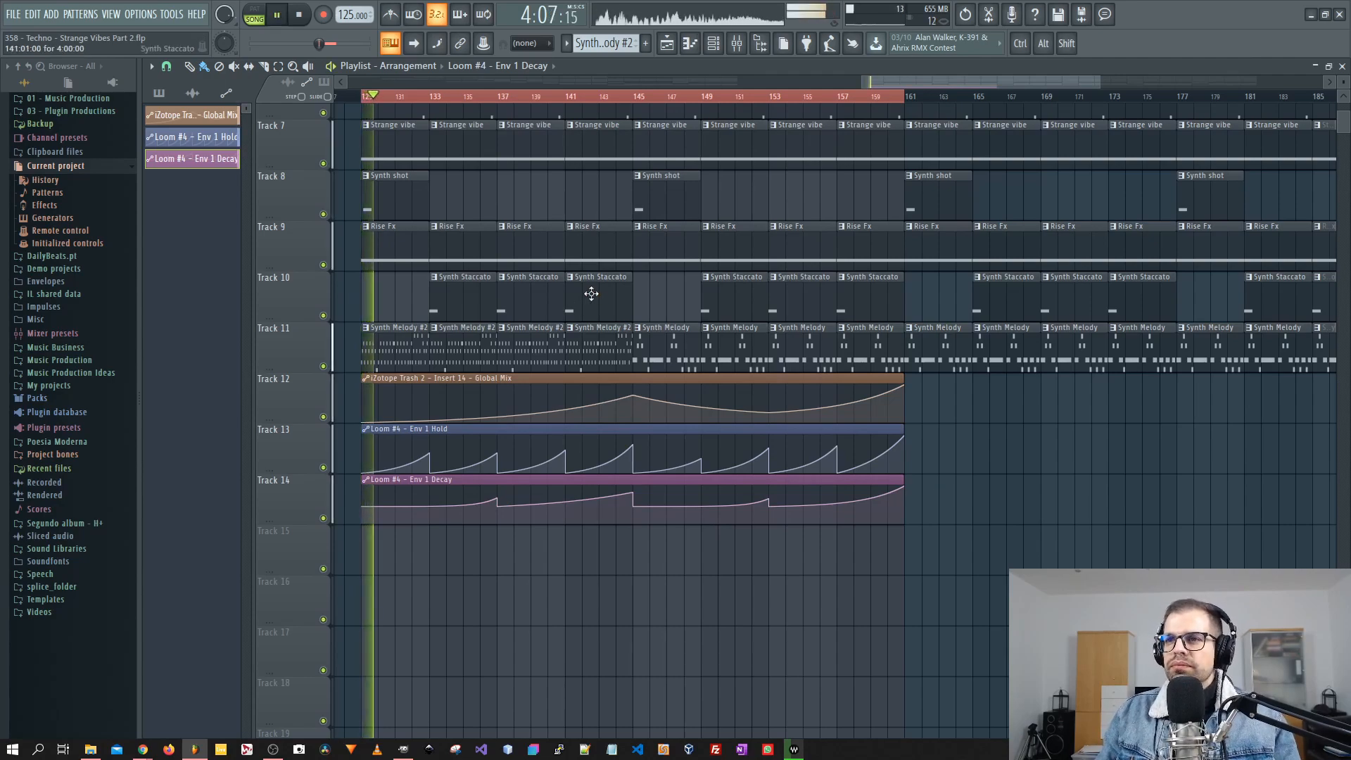
{"action": "scroll", "coordinate": [516, 230], "scroll_direction": "down", "scroll_amount": 1}
{"action": "right_click", "coordinate": [514, 205], "text": "ctrl"}
{"action": "scroll", "coordinate": [993, 338], "scroll_direction": "up", "scroll_amount": 5}
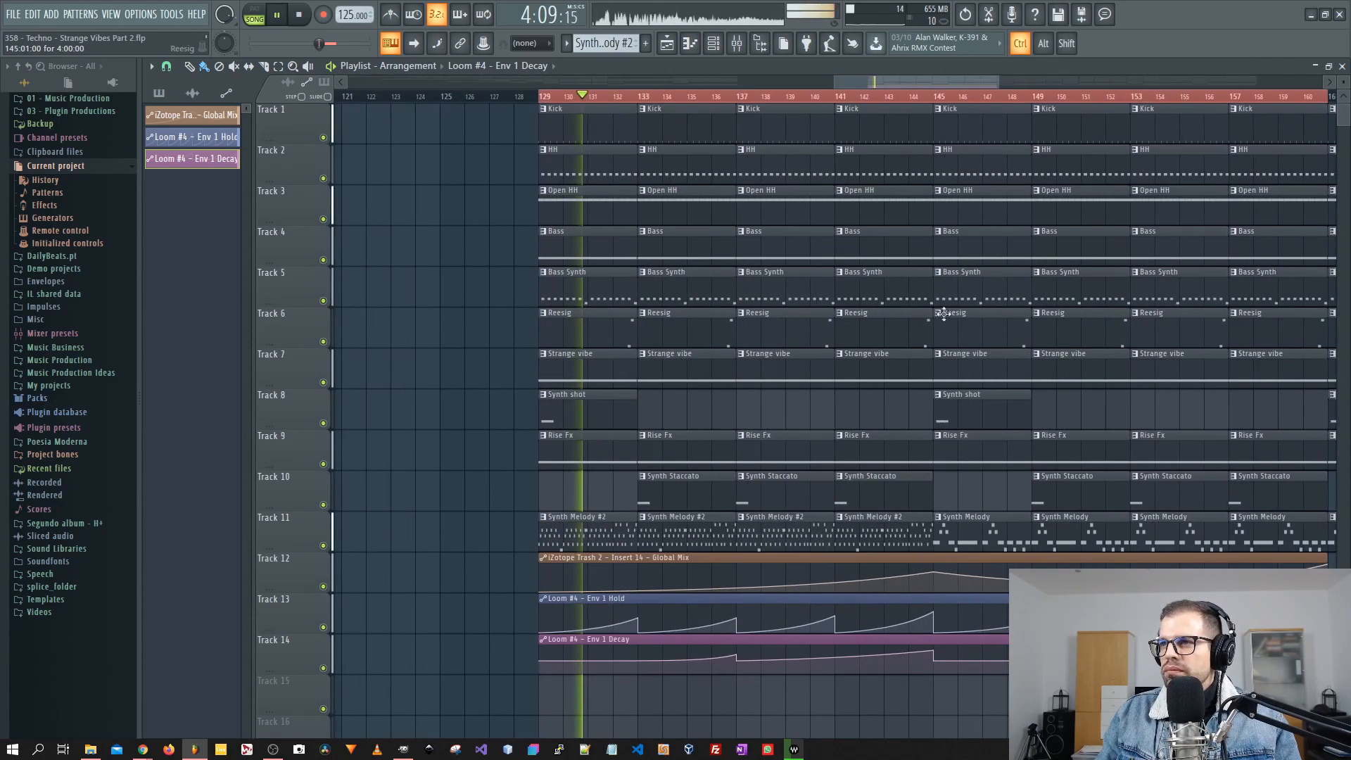
{"action": "scroll", "coordinate": [944, 315], "scroll_direction": "down", "scroll_amount": 3}
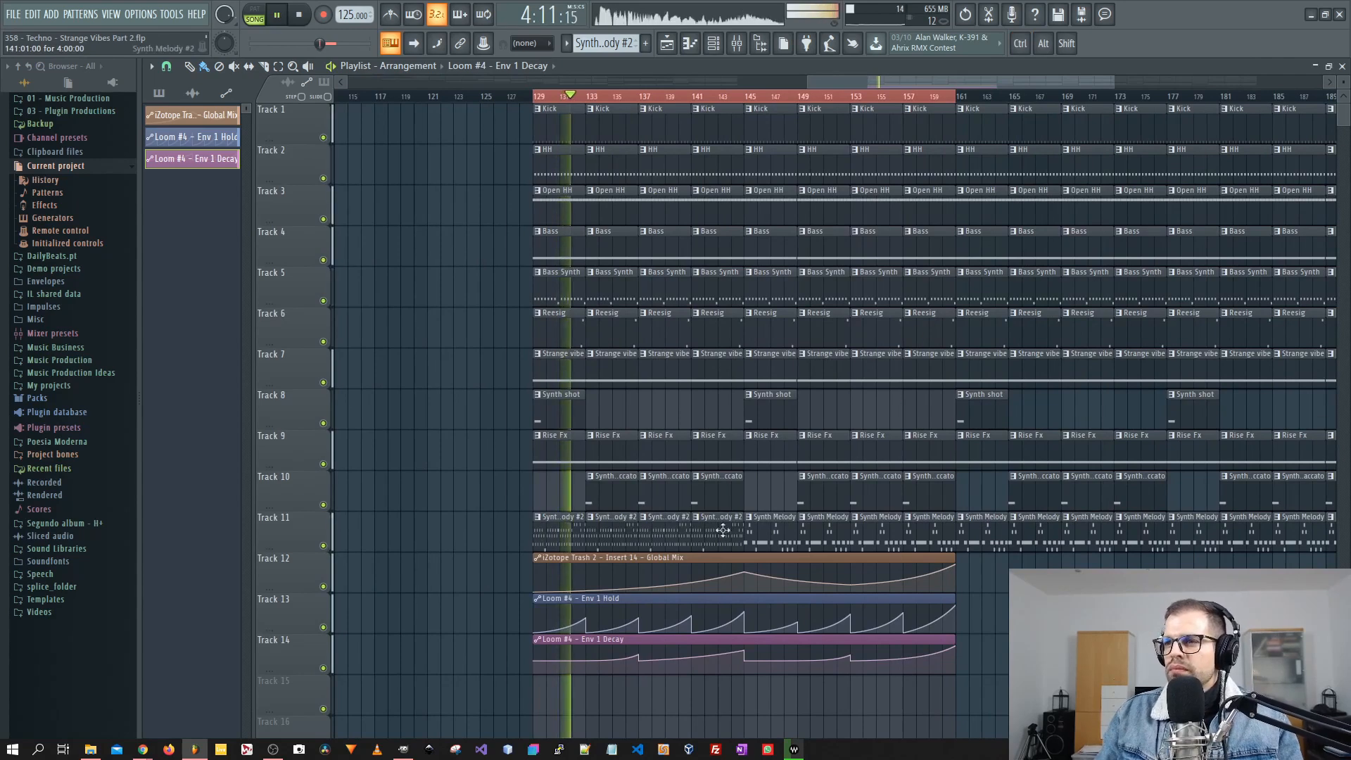
{"action": "right_click", "coordinate": [771, 534]}
{"action": "right_click", "coordinate": [824, 535]}
{"action": "right_click", "coordinate": [876, 535]}
{"action": "right_click", "coordinate": [931, 536]}
{"action": "mouse_move", "coordinate": [785, 532]}
{"action": "left_mouse_down", "text": "ctrl"}
{"action": "mouse_move", "coordinate": [564, 533]}
{"action": "mouse_move", "coordinate": [844, 536]}
{"action": "mouse_move", "coordinate": [819, 536]}
{"action": "left_mouse_up", "text": "ctrl"}
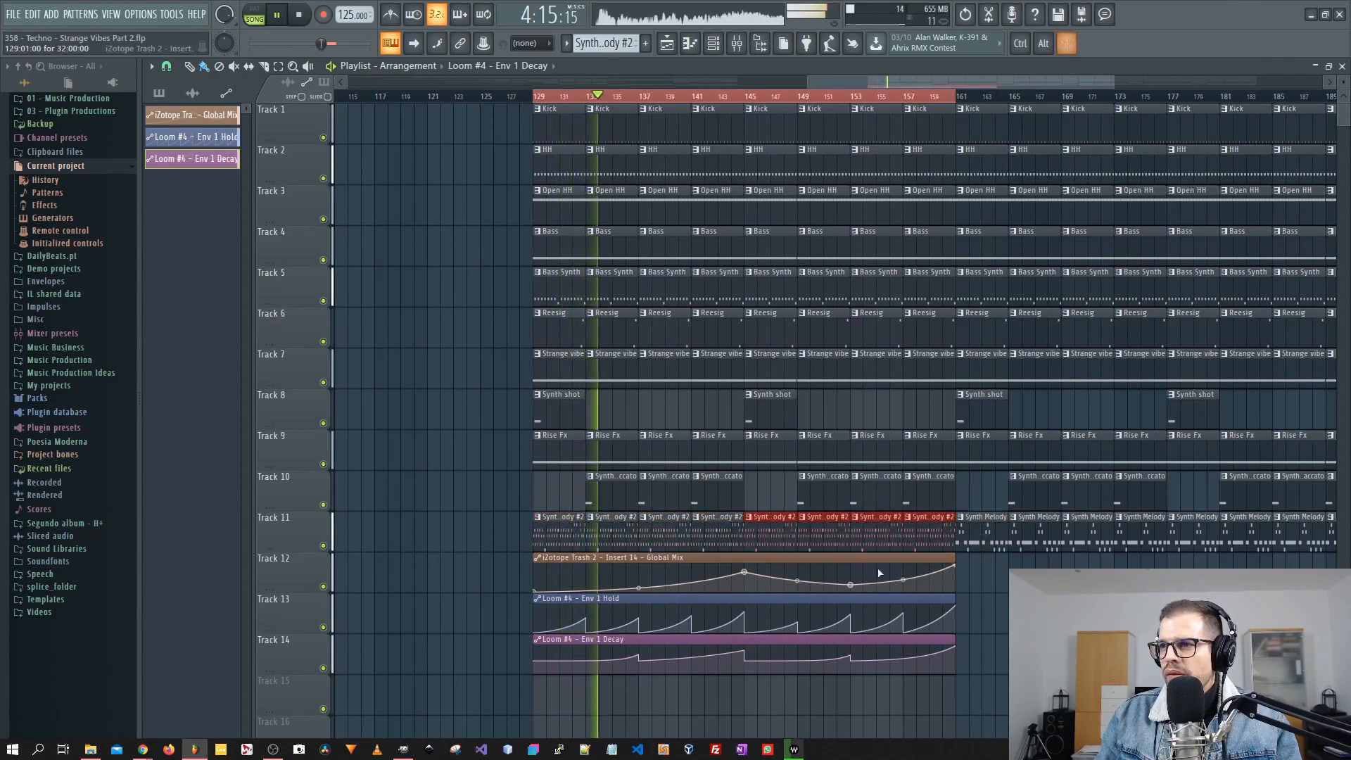
- Clear the Synth Melody clips between bars 161 and 193, and the Rise Fx and Synth Staccato clips between bars 177 and 193
{"action": "scroll", "coordinate": [905, 618], "scroll_direction": "right", "scroll_amount": 3}
{"action": "left_click", "coordinate": [905, 619], "text": "ctrl"}
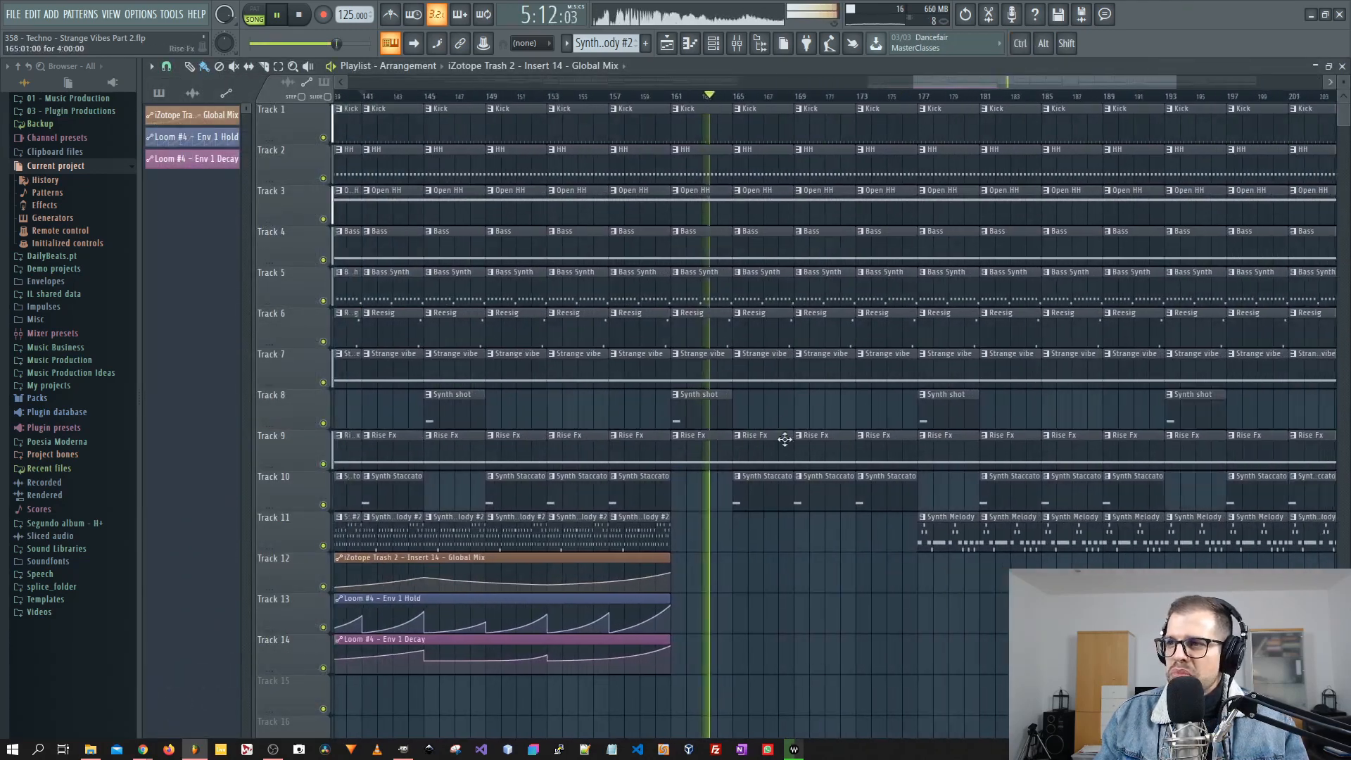
{"action": "scroll", "coordinate": [785, 439], "scroll_direction": "up", "scroll_amount": 2}
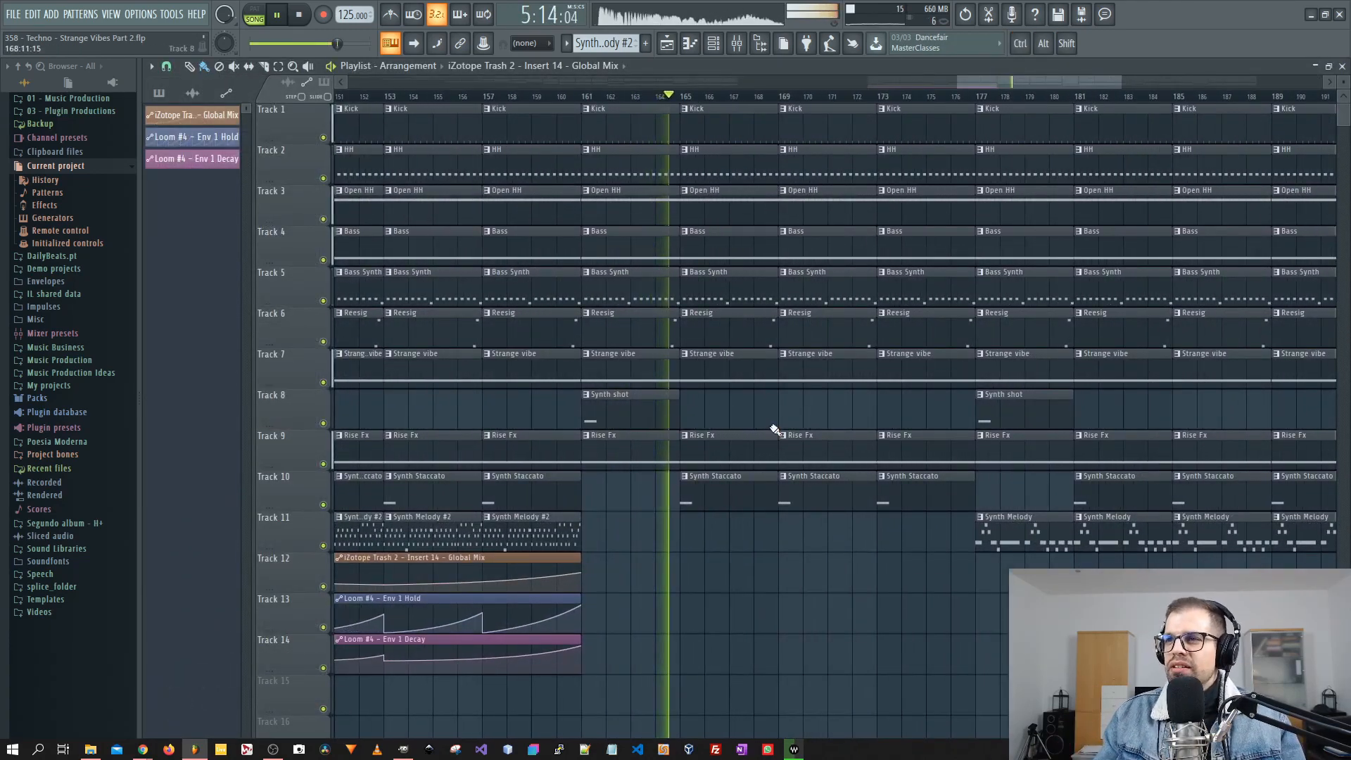
{"action": "scroll", "coordinate": [781, 407], "scroll_direction": "right", "scroll_amount": 1}
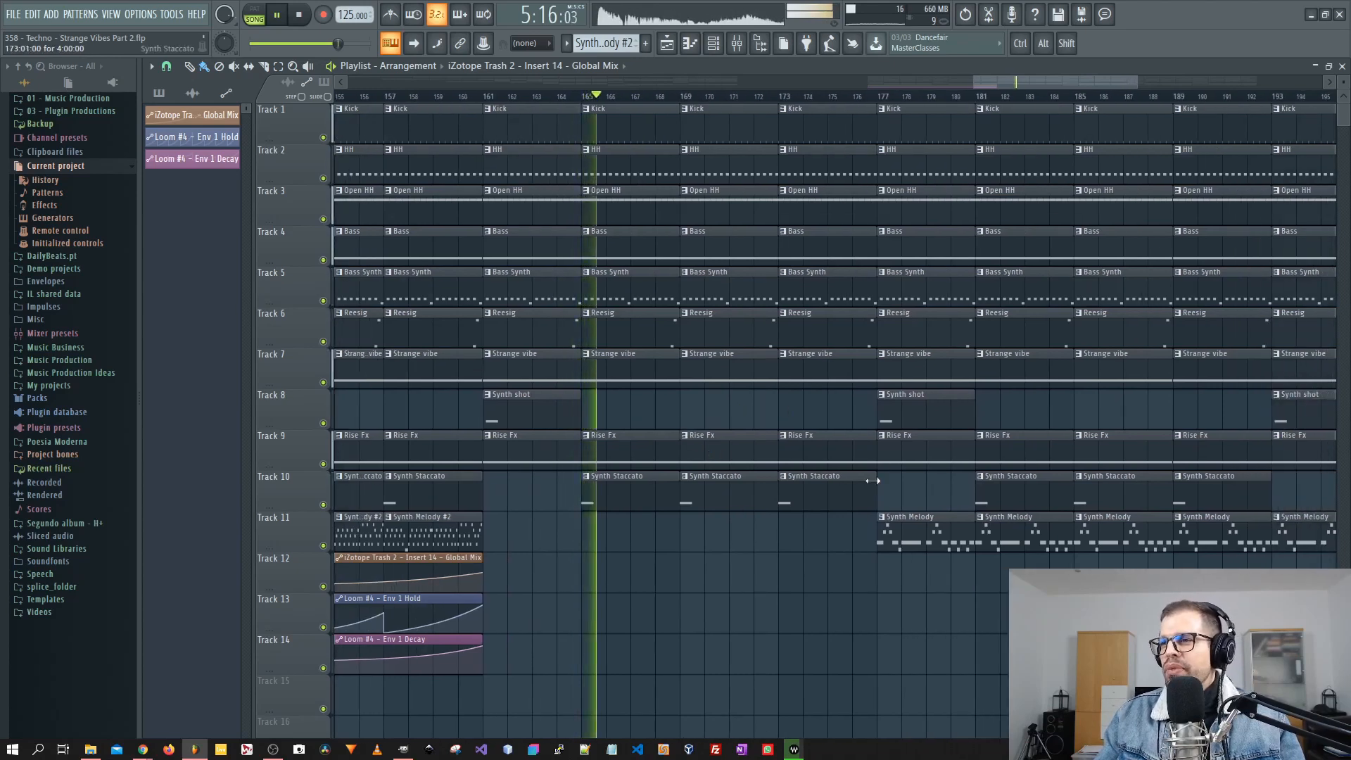
{"action": "scroll", "coordinate": [830, 510], "scroll_direction": "down", "scroll_amount": 2}
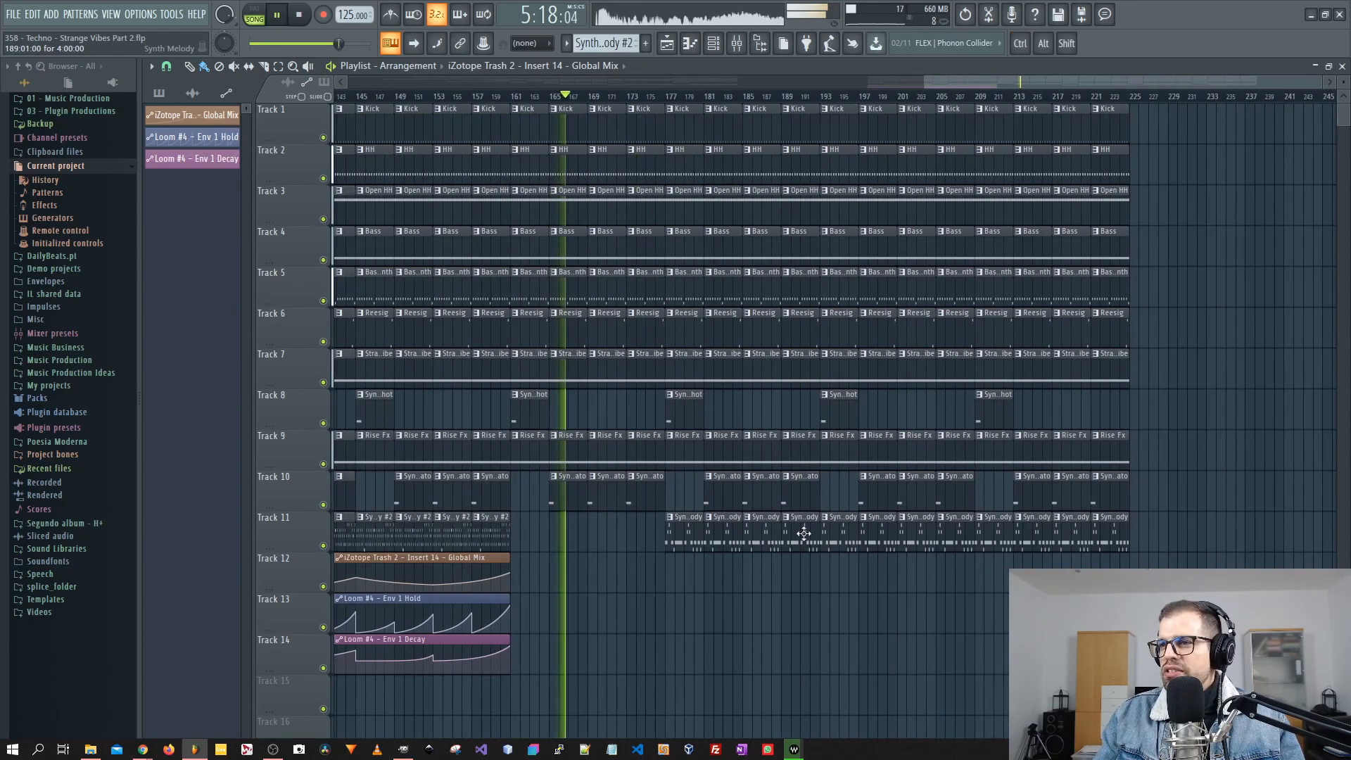
{"action": "right_click", "coordinate": [804, 533]}
{"action": "right_click", "coordinate": [688, 448]}
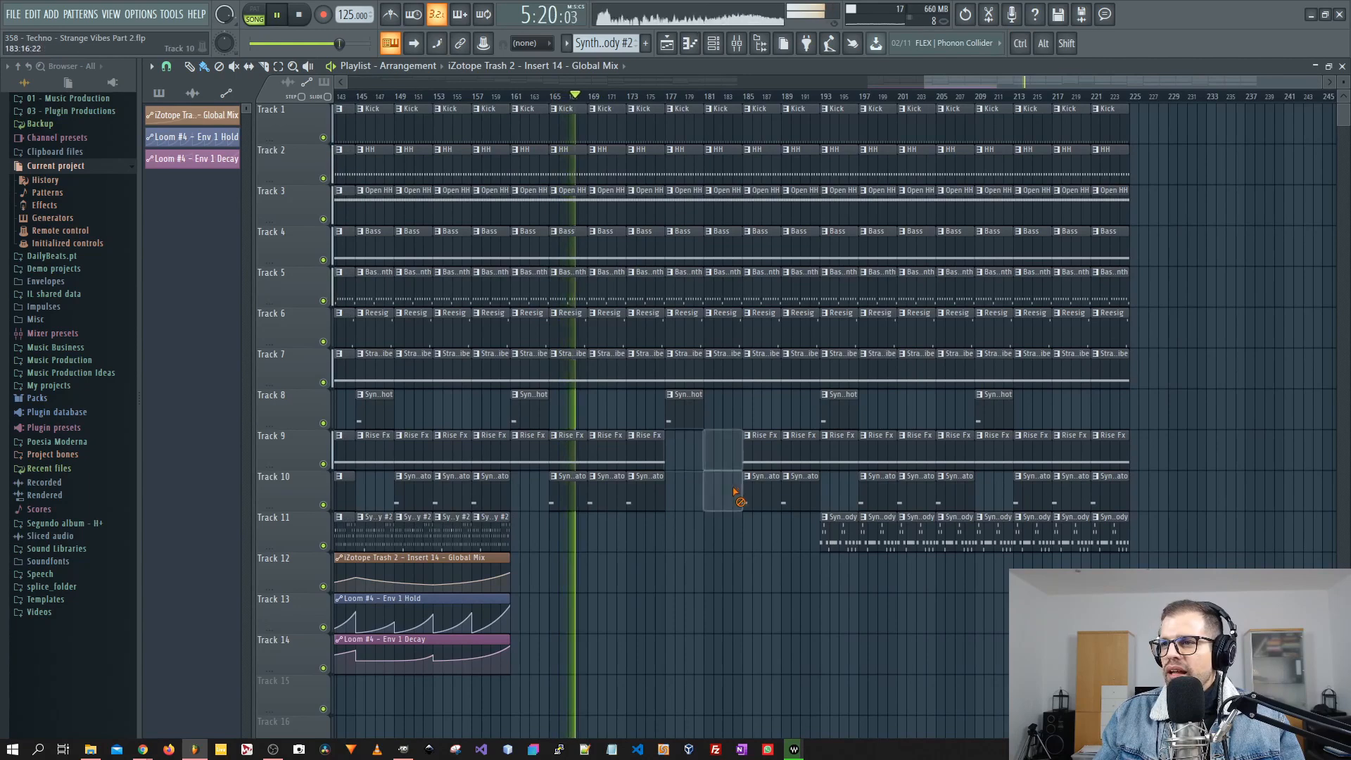
{"action": "right_click", "coordinate": [736, 493]}
{"action": "scroll", "coordinate": [756, 337], "scroll_direction": "up", "scroll_amount": 2}
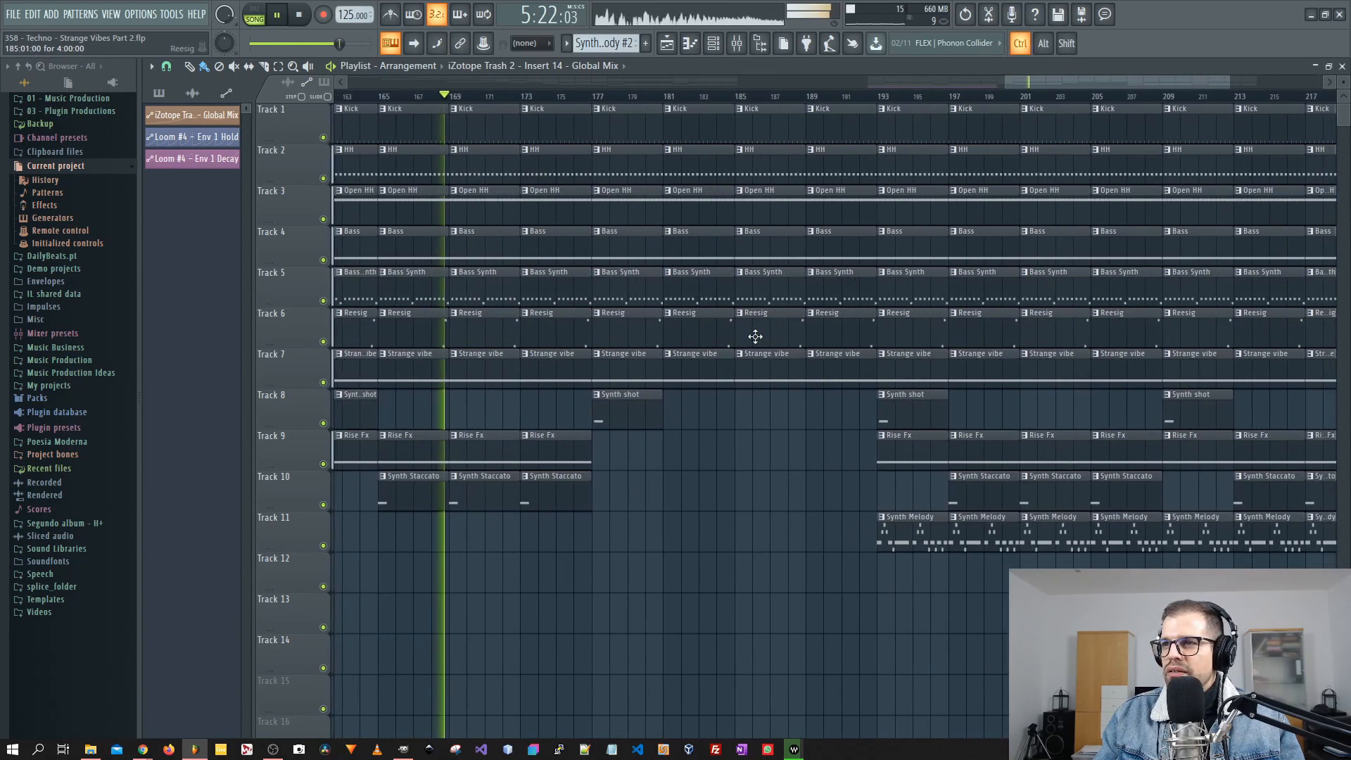
- Clear the Strange vibe clips from bar 177 onward, and the Synth Melody, Synth Staccato and Rise Fx clips from bar 193 onward
{"action": "right_click", "coordinate": [627, 371]}
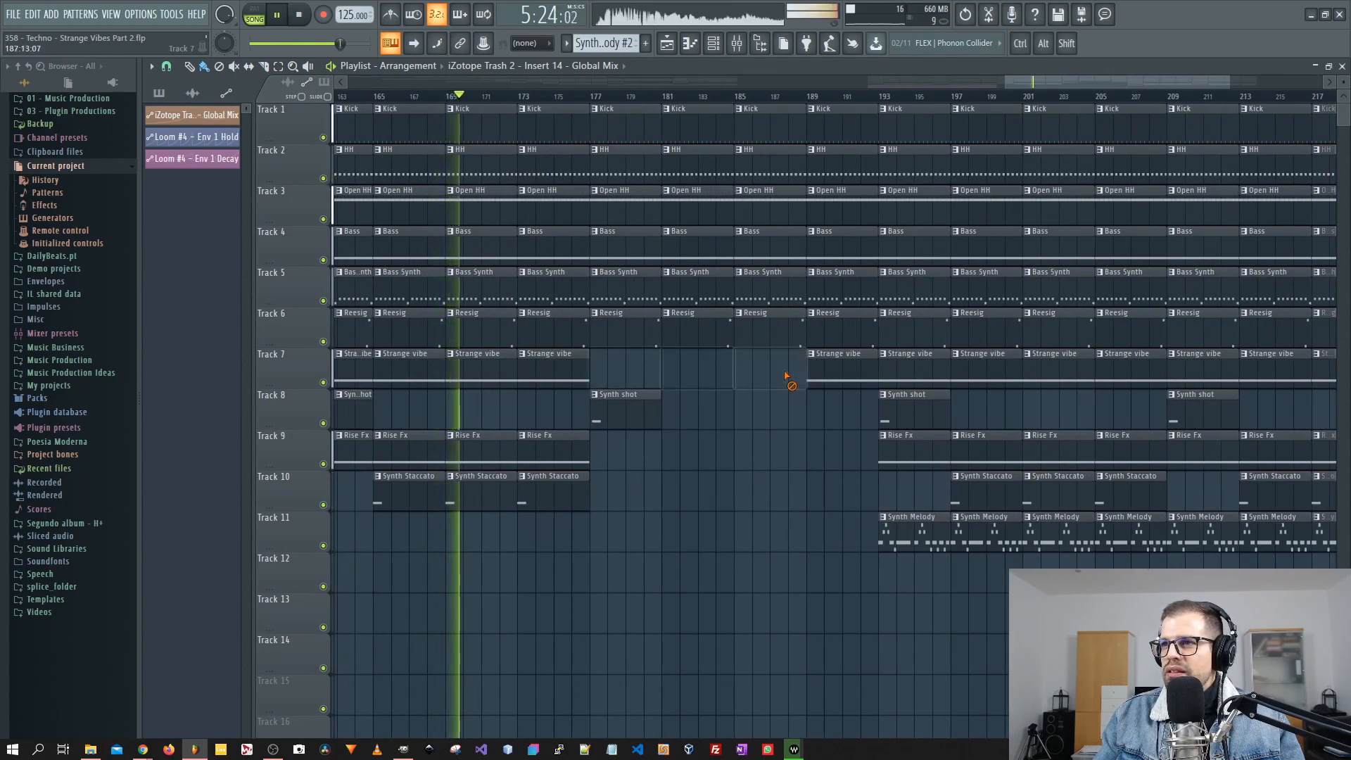
{"action": "right_click", "coordinate": [820, 371]}
{"action": "scroll", "coordinate": [745, 380], "scroll_direction": "right", "scroll_amount": 6}
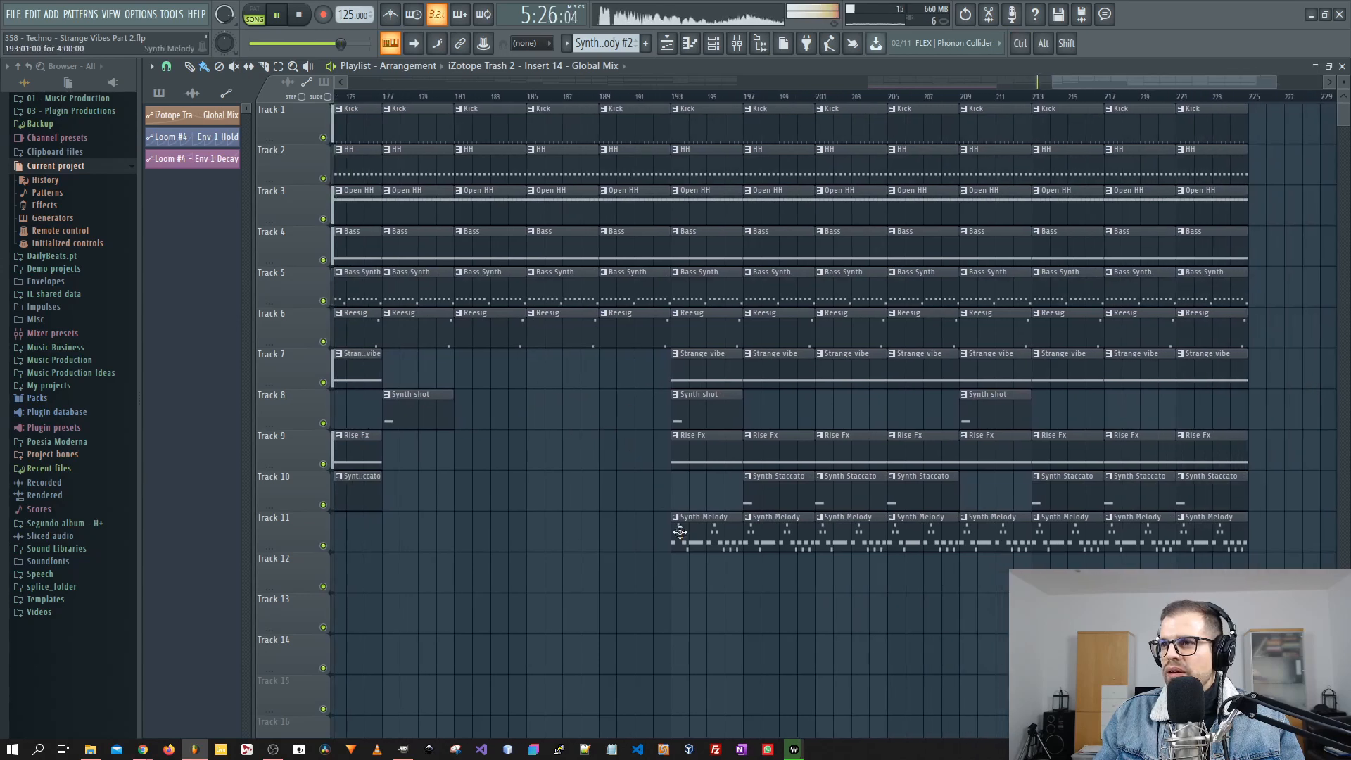
{"action": "right_click", "coordinate": [680, 532]}
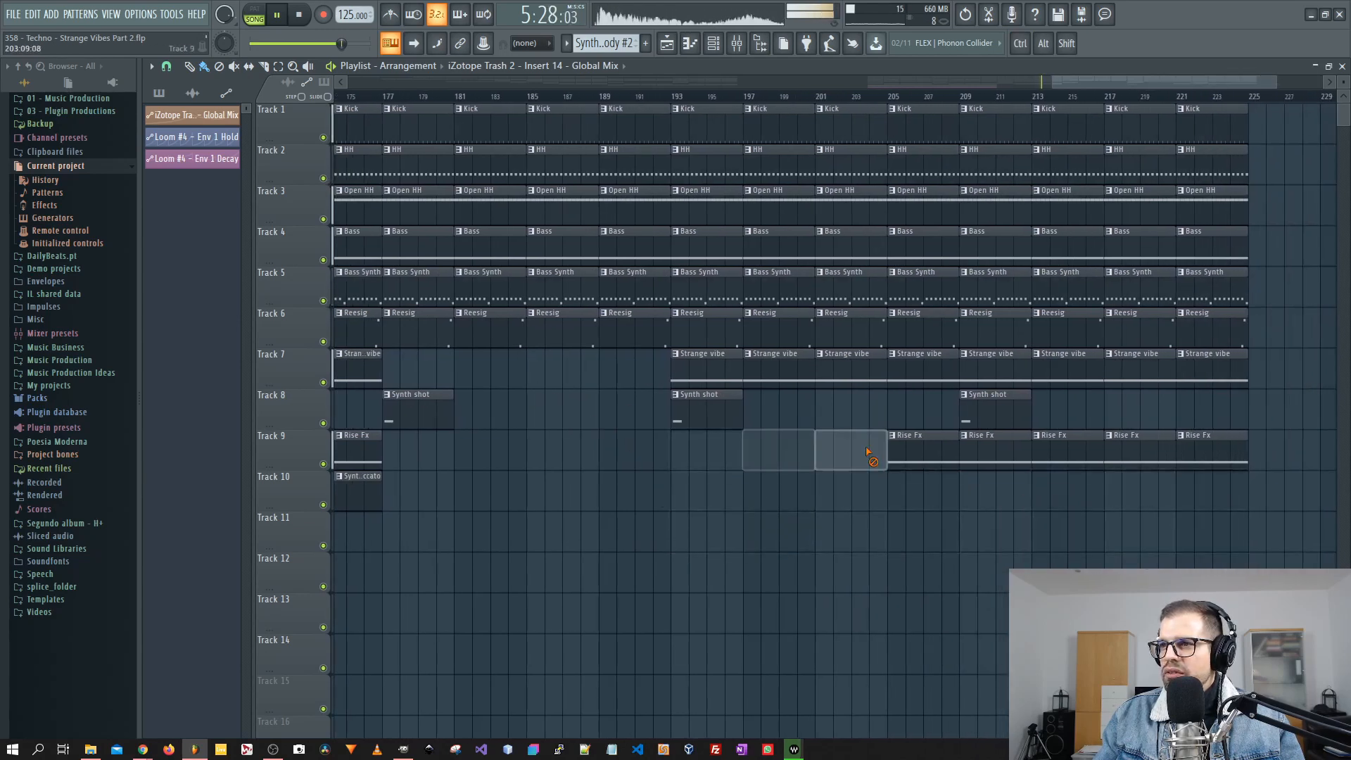
{"action": "right_click", "coordinate": [1055, 451]}
{"action": "right_click", "coordinate": [853, 371]}
{"action": "right_click", "coordinate": [691, 365]}
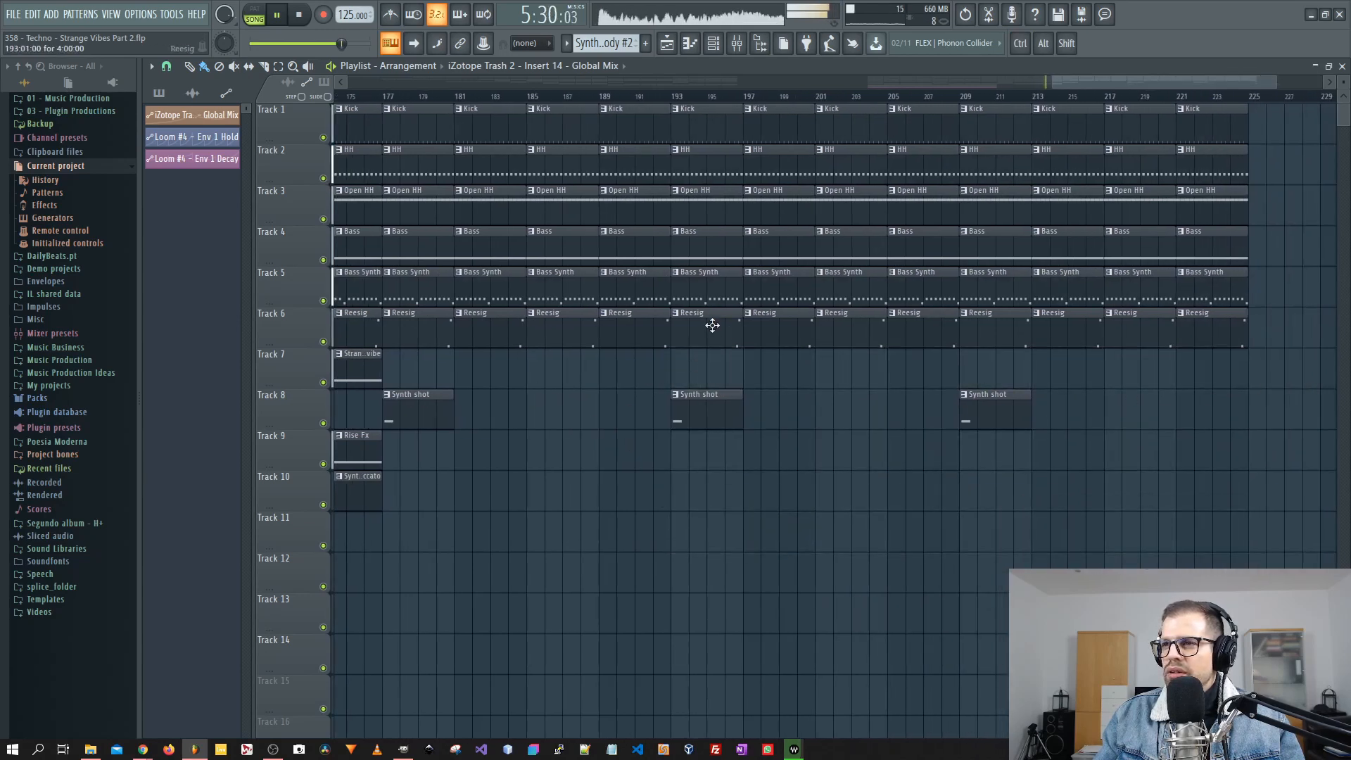
- Clear the Reesig clips on Track 6 from bar 177 to the end of the arrangement
{"action": "mouse_move", "coordinate": [673, 367]}
{"action": "left_mouse_down"}
{"action": "mouse_move", "coordinate": [845, 383]}
{"action": "mouse_move", "coordinate": [594, 394]}
{"action": "left_mouse_up"}
{"action": "scroll", "coordinate": [820, 379], "scroll_direction": "down", "scroll_amount": 3}
{"action": "right_click", "coordinate": [537, 323]}
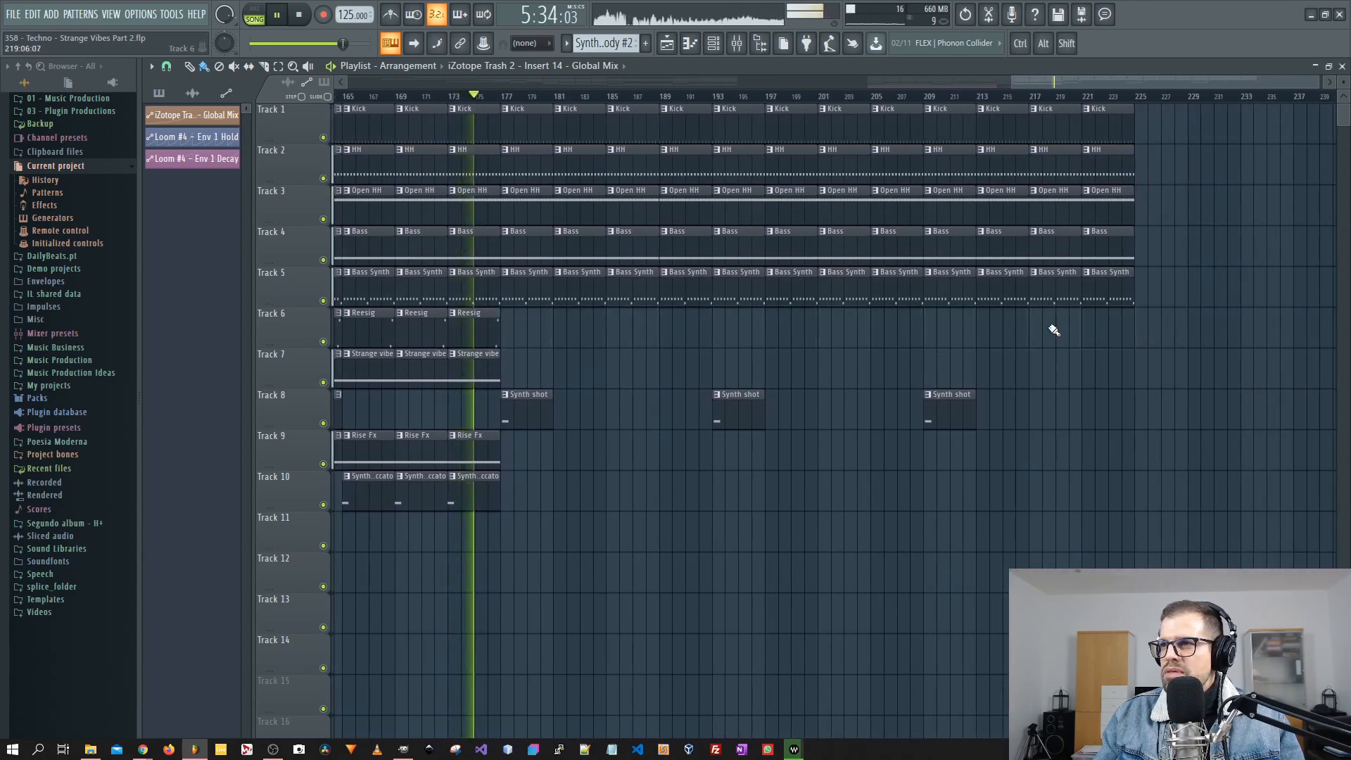
{"action": "scroll", "coordinate": [633, 339], "scroll_direction": "up", "scroll_amount": 2}
{"action": "left_click_drag", "start_coordinate": [464, 299], "coordinate": [709, 298]}
{"action": "key", "text": "ctrl+z"}
- Clear the Open HH clips from bar 161 onward and the HH clips from bar 193 onward
{"action": "left_click_drag", "start_coordinate": [473, 210], "coordinate": [717, 205]}
{"action": "mouse_move", "coordinate": [584, 199]}
{"action": "left_mouse_down"}
{"action": "mouse_move", "coordinate": [878, 226]}
{"action": "mouse_move", "coordinate": [730, 221]}
{"action": "mouse_move", "coordinate": [1158, 226]}
{"action": "left_mouse_up"}
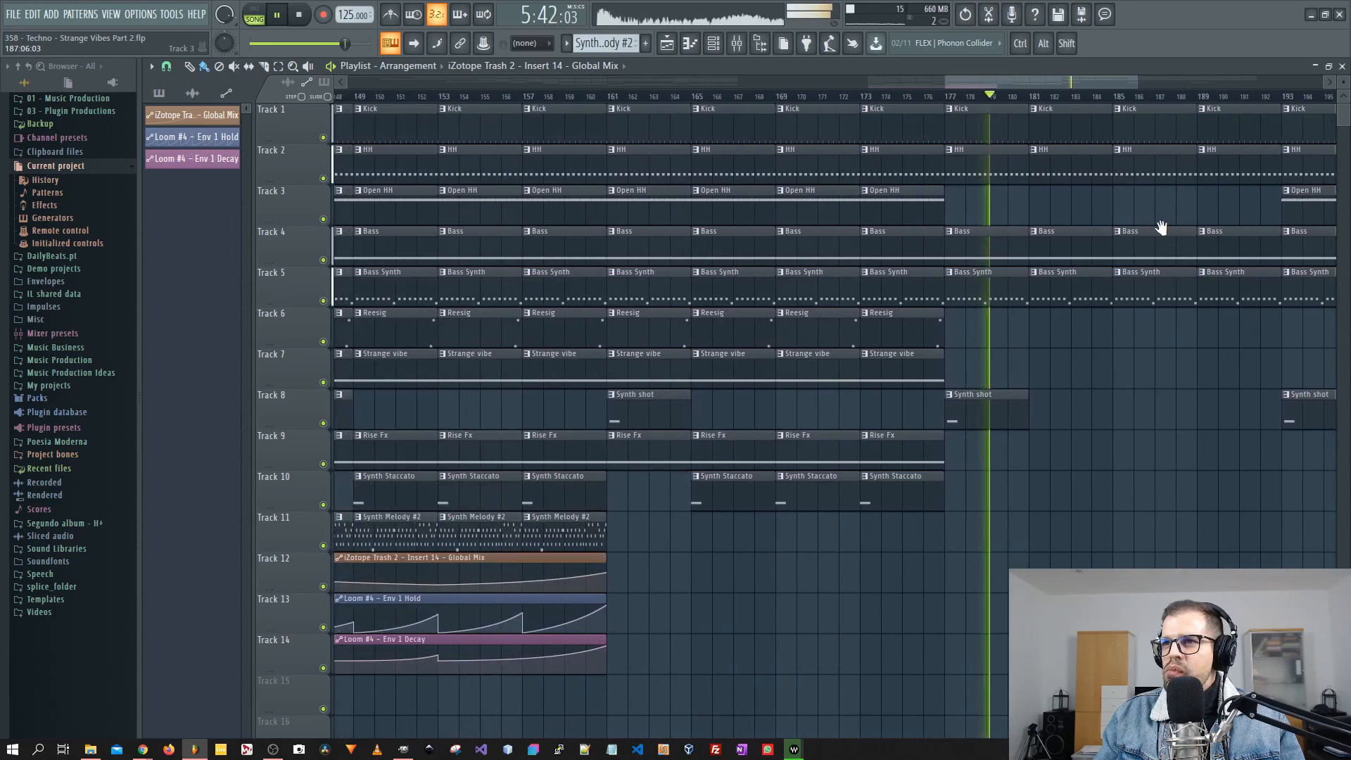
{"action": "mouse_move", "coordinate": [627, 205]}
{"action": "left_mouse_down"}
{"action": "mouse_move", "coordinate": [1092, 202]}
{"action": "mouse_move", "coordinate": [645, 210]}
{"action": "left_mouse_up"}
{"action": "left_click_drag", "start_coordinate": [824, 208], "coordinate": [649, 204]}
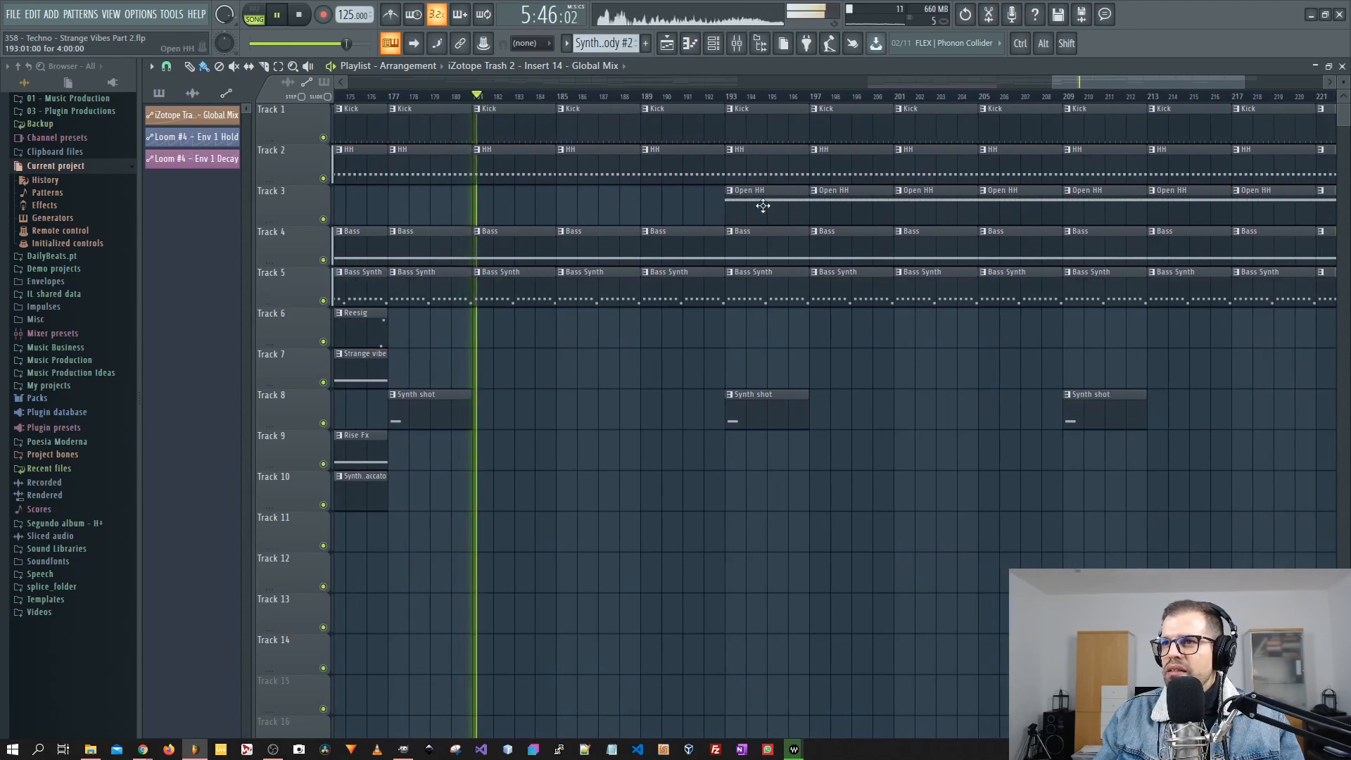
{"action": "mouse_move", "coordinate": [763, 205]}
{"action": "left_mouse_down"}
{"action": "mouse_move", "coordinate": [1094, 204]}
{"action": "mouse_move", "coordinate": [1322, 180]}
{"action": "mouse_move", "coordinate": [874, 191]}
{"action": "mouse_move", "coordinate": [1267, 202]}
{"action": "left_mouse_up"}
{"action": "right_click", "coordinate": [1326, 199]}
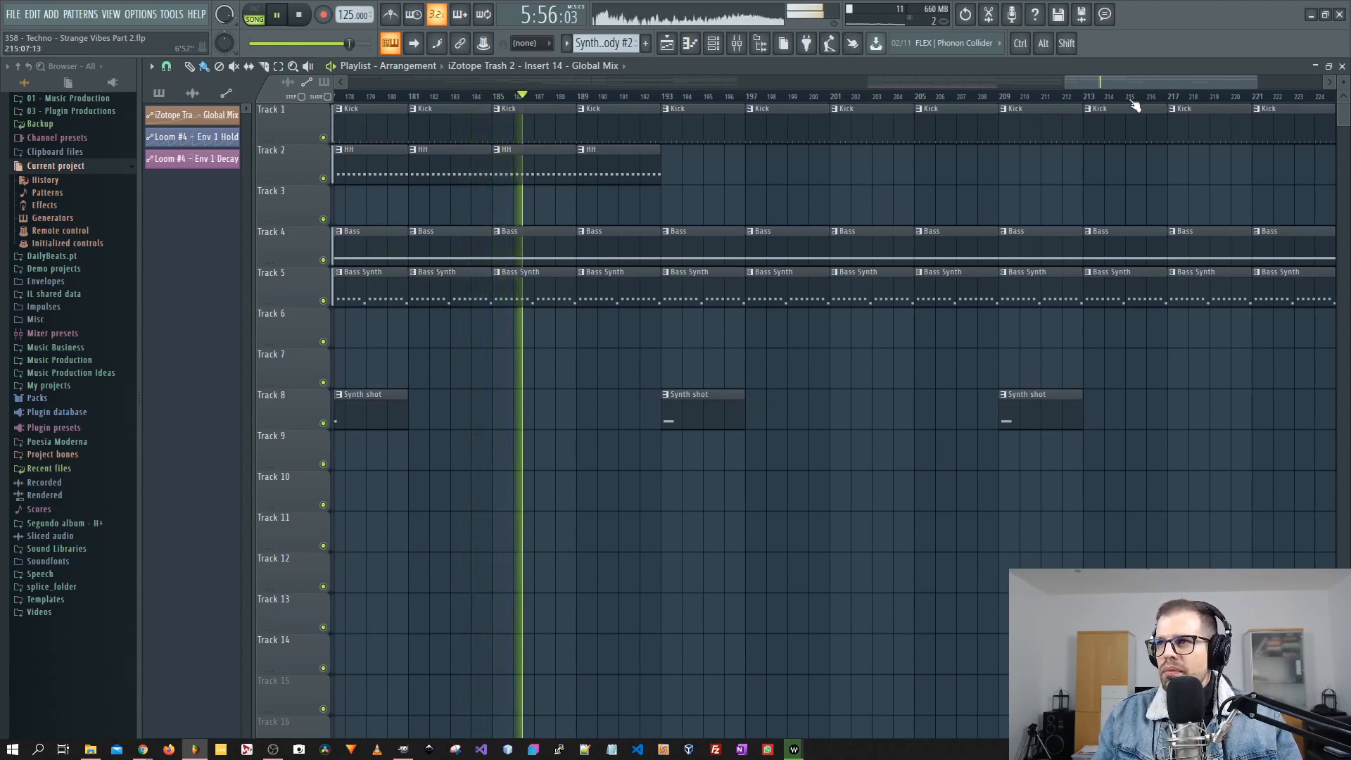
- Clear the Kick, Bass and Bass Synth clips from bar 209 onward, keeping the last Synth shot clip
{"action": "mouse_move", "coordinate": [1102, 83]}
{"action": "left_mouse_down"}
{"action": "mouse_move", "coordinate": [998, 79]}
{"action": "mouse_move", "coordinate": [1105, 88]}
{"action": "left_mouse_up"}
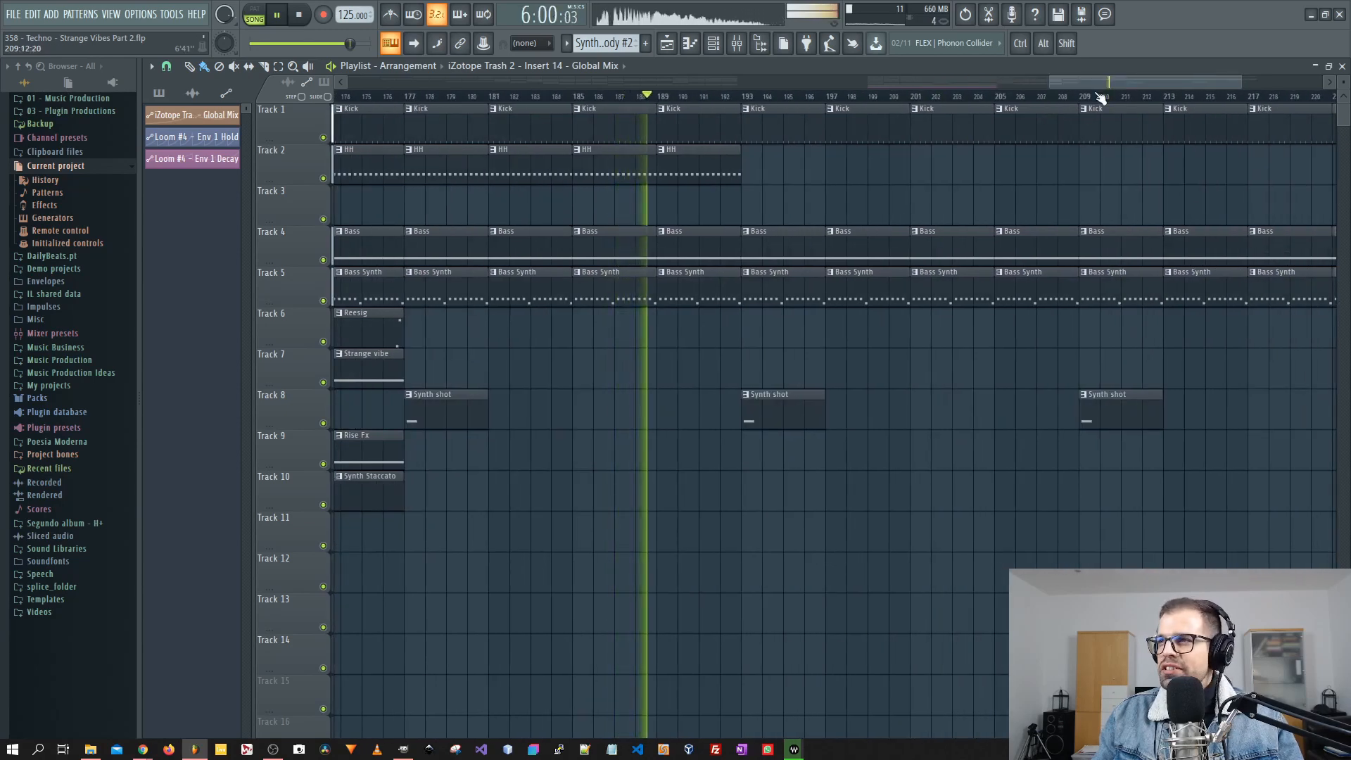
{"action": "left_click_drag", "start_coordinate": [1111, 84], "coordinate": [1139, 86]}
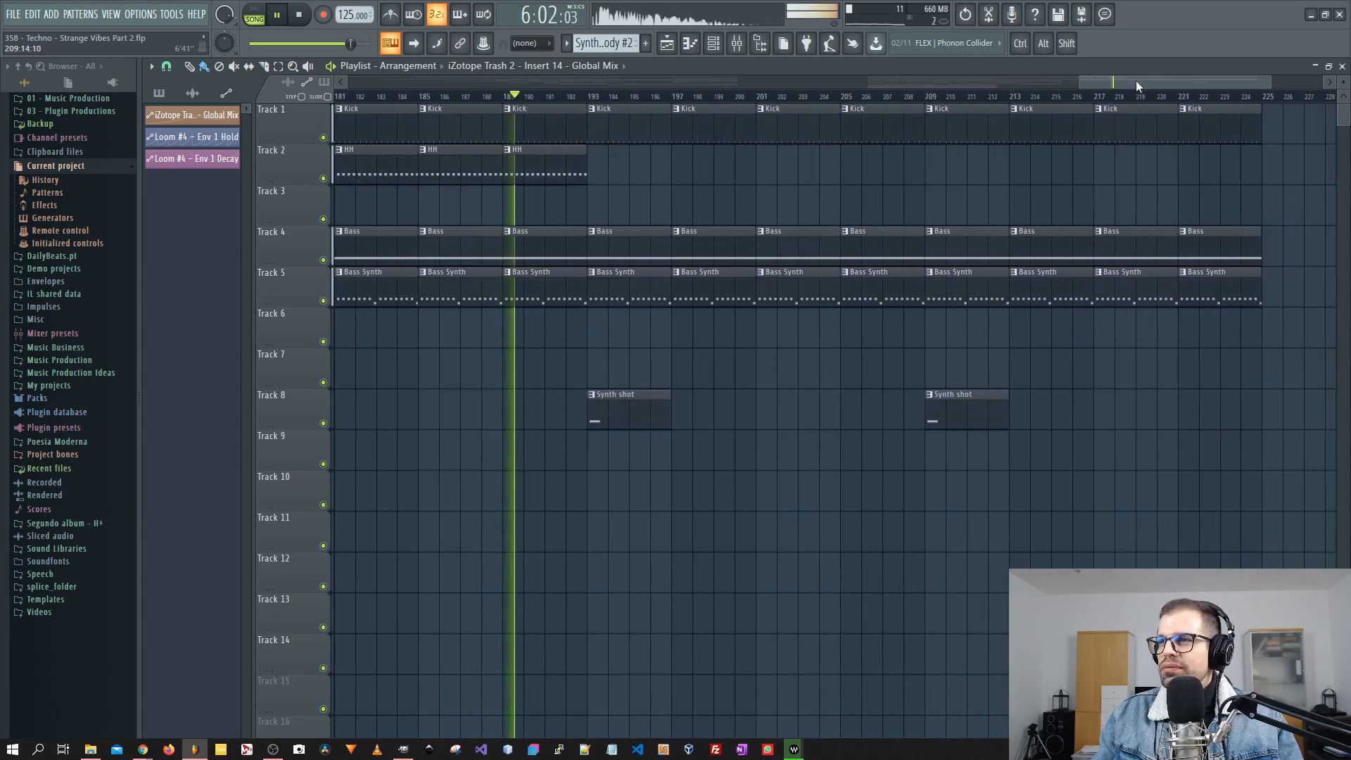
{"action": "mouse_move", "coordinate": [994, 255]}
{"action": "left_mouse_down"}
{"action": "mouse_move", "coordinate": [989, 297]}
{"action": "mouse_move", "coordinate": [1197, 218]}
{"action": "mouse_move", "coordinate": [1077, 126]}
{"action": "mouse_move", "coordinate": [1017, 304]}
{"action": "left_mouse_up"}
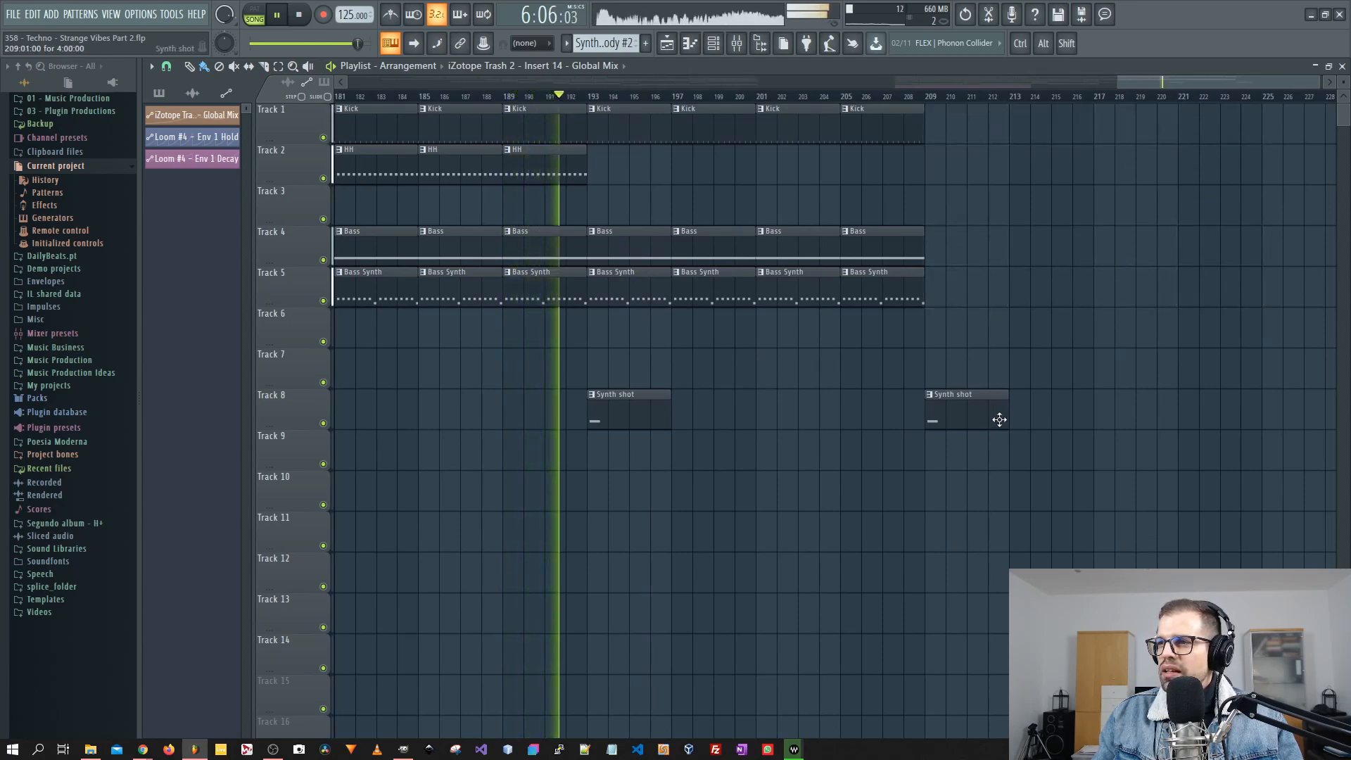
- Extend the last Synth shot clip to bar 217 and, with a finer snap, shift it slightly earlier so its note starts at bar 209
{"action": "left_click_drag", "start_coordinate": [999, 419], "coordinate": [1093, 417]}
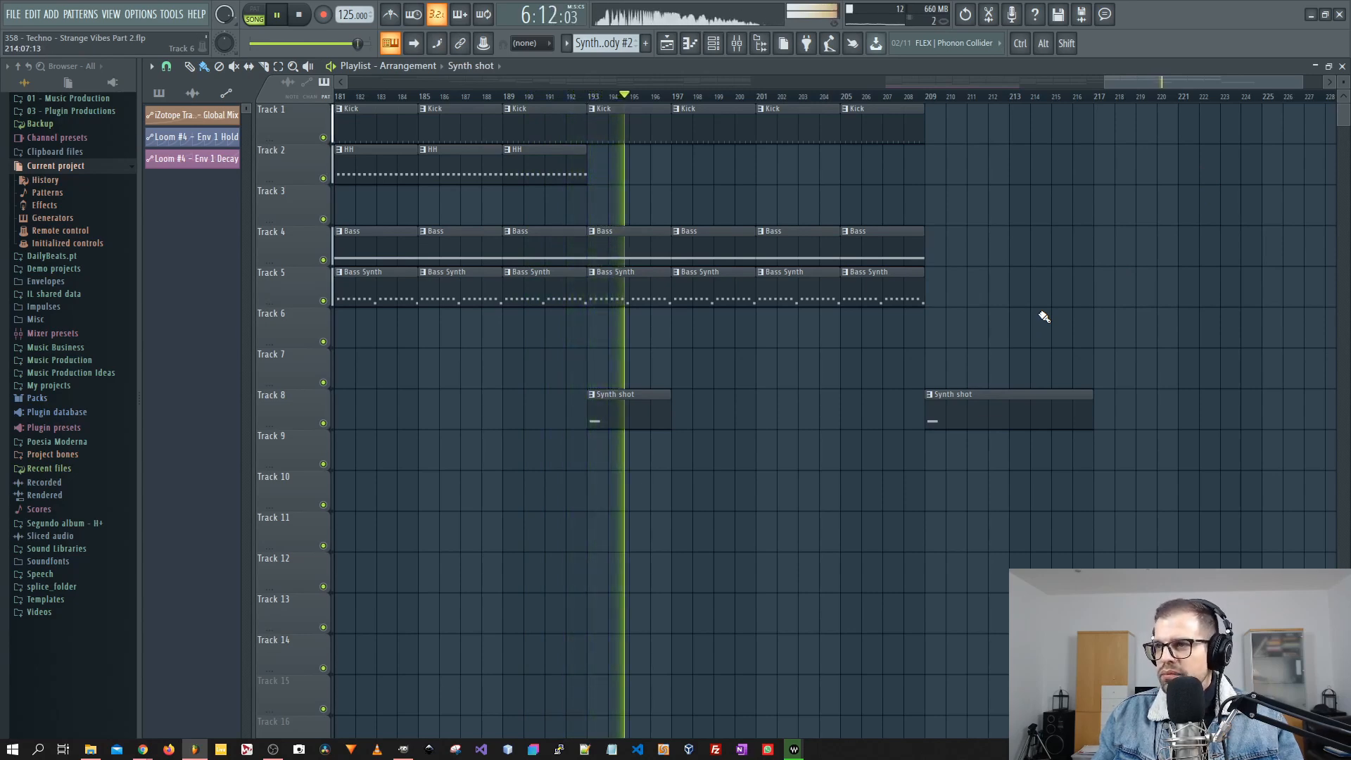
{"action": "scroll", "coordinate": [1045, 317], "scroll_direction": "up", "scroll_amount": 6, "text": "ctrl"}
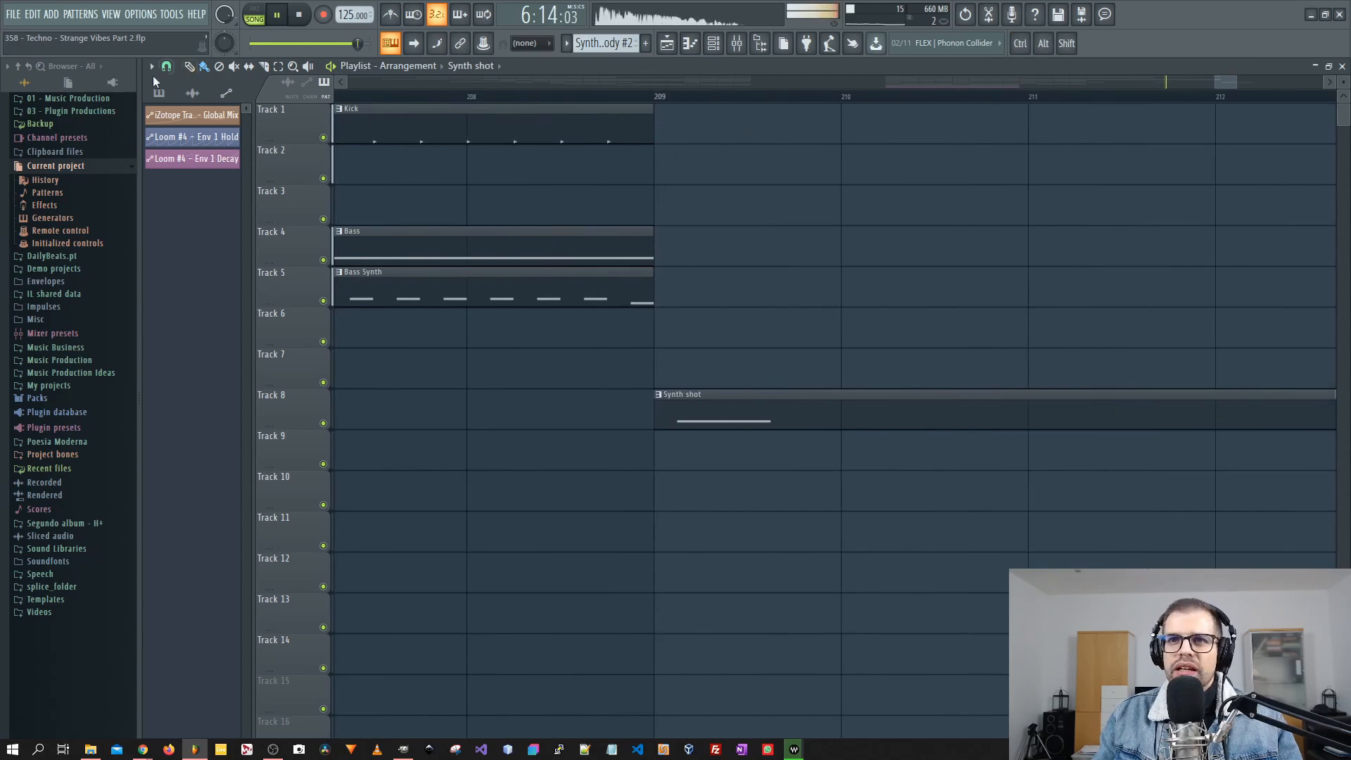
{"action": "left_click", "coordinate": [167, 68]}
{"action": "left_click", "coordinate": [185, 202]}
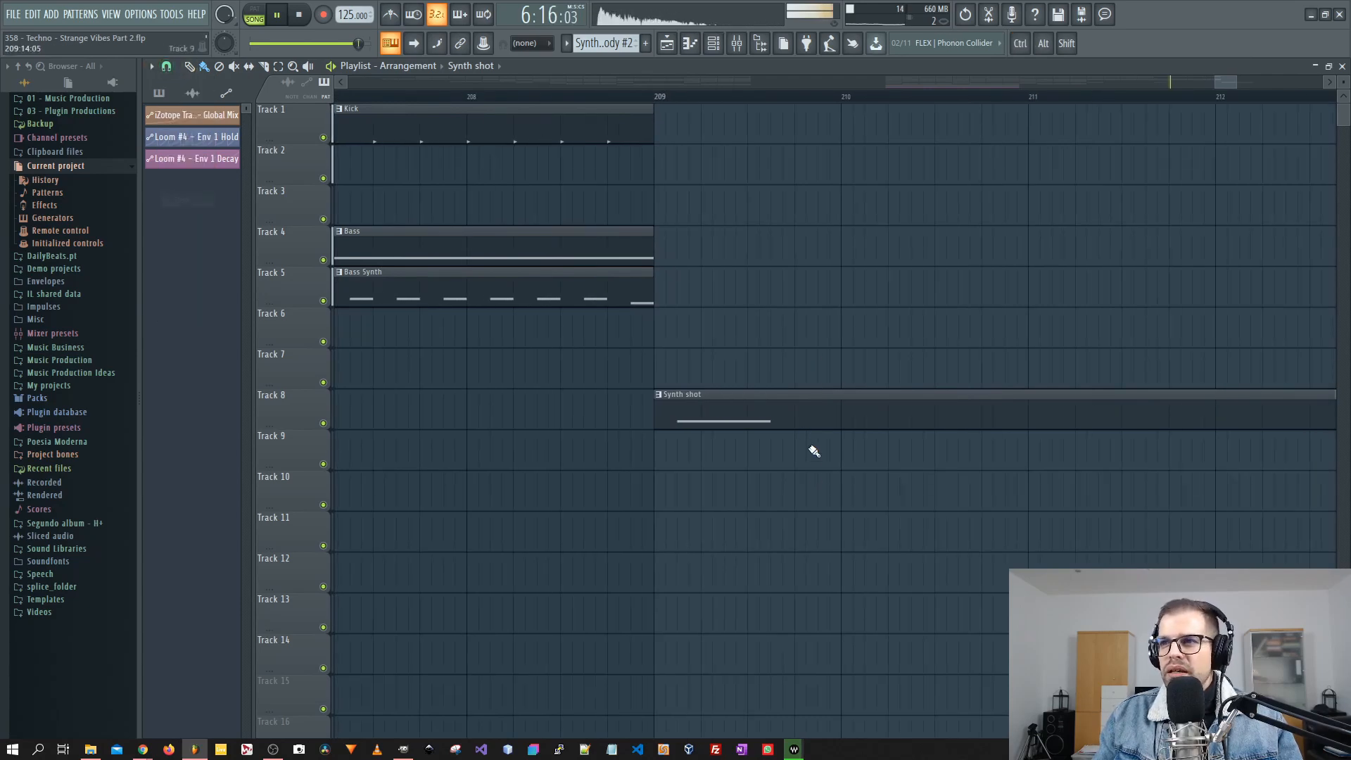
{"action": "left_click_drag", "start_coordinate": [790, 418], "coordinate": [779, 419]}
{"action": "scroll", "coordinate": [669, 452], "scroll_direction": "down", "scroll_amount": 6, "text": "ctrl"}
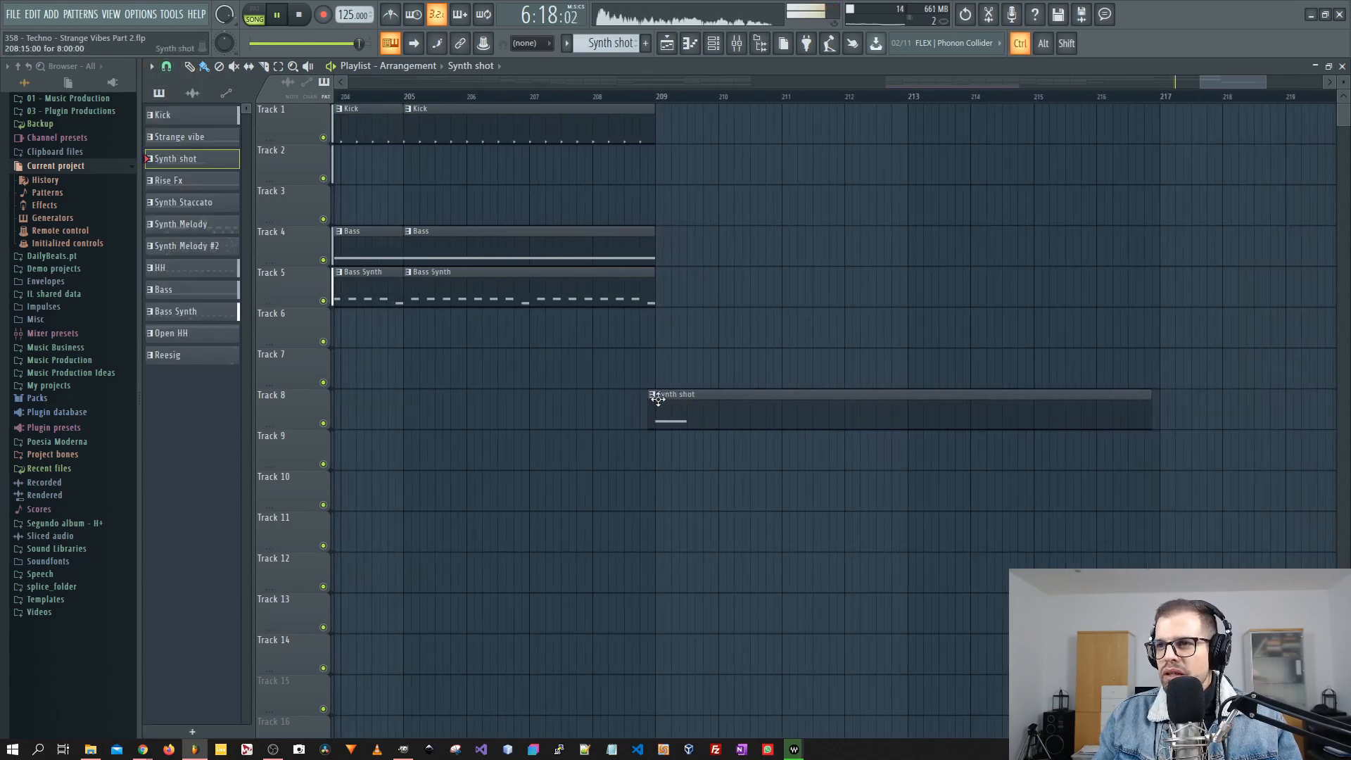
{"action": "scroll", "coordinate": [744, 325], "scroll_direction": "up", "scroll_amount": 3, "text": "ctrl"}
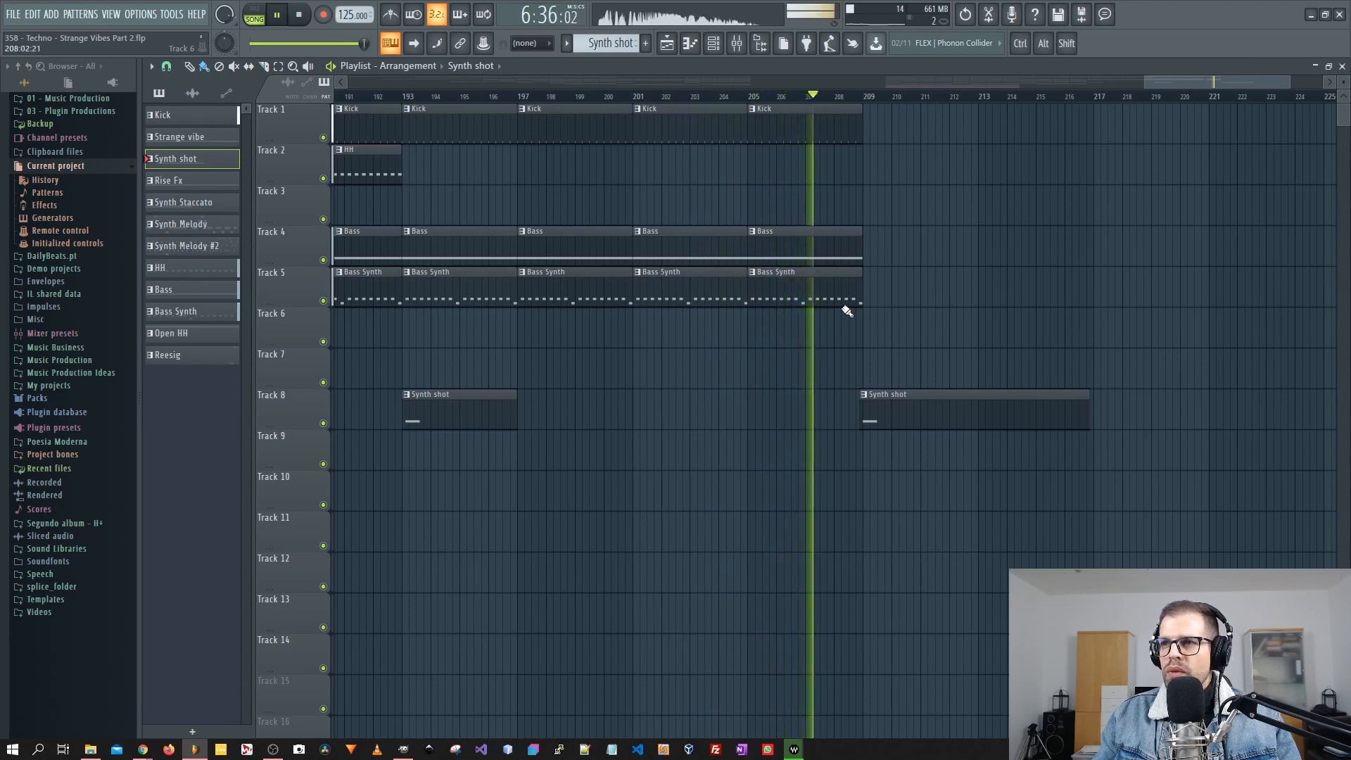
- Loop bars 193 to 209 and try the FidelityEQ plugin in the first effect slot of the Bass mixer track
{"action": "left_click_drag", "start_coordinate": [905, 304], "coordinate": [435, 279]}
{"action": "left_click", "coordinate": [528, 317], "text": "ctrl"}
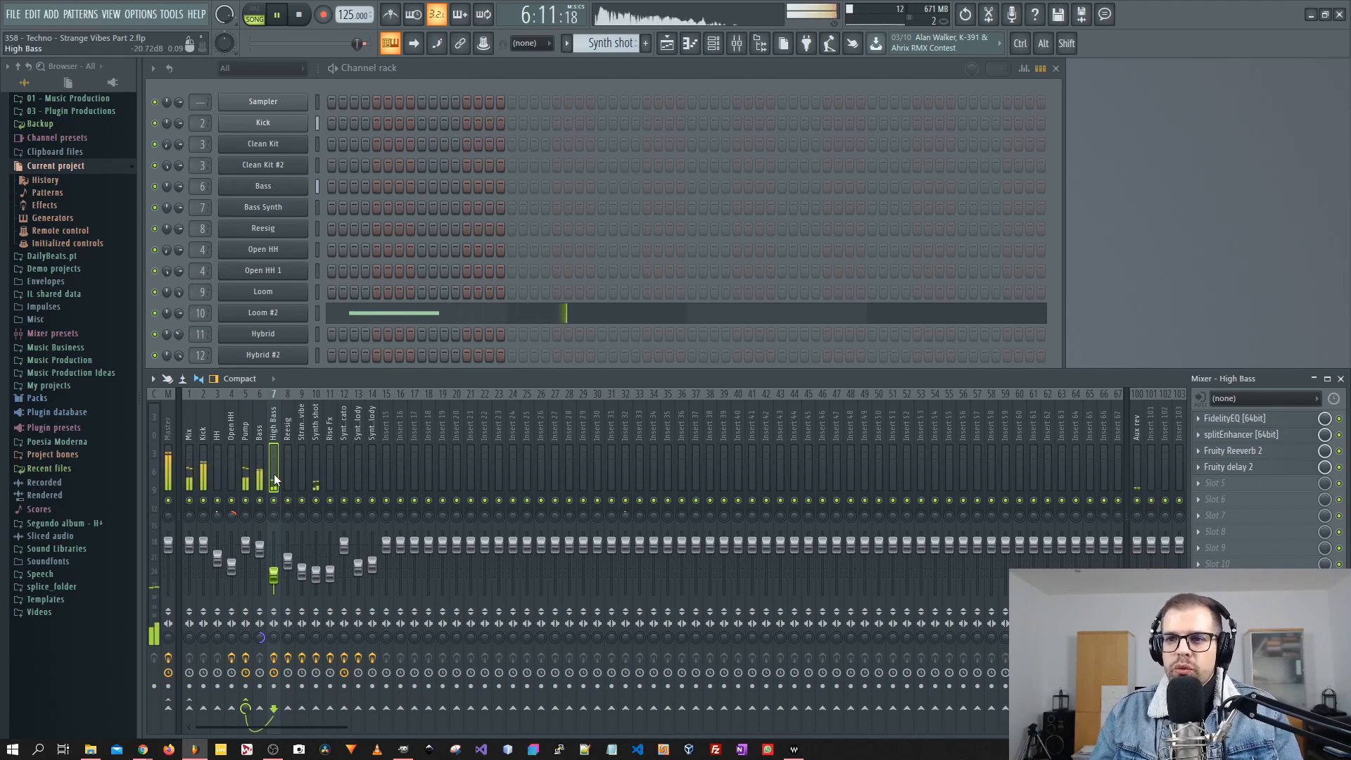
{"action": "left_click", "coordinate": [261, 473]}
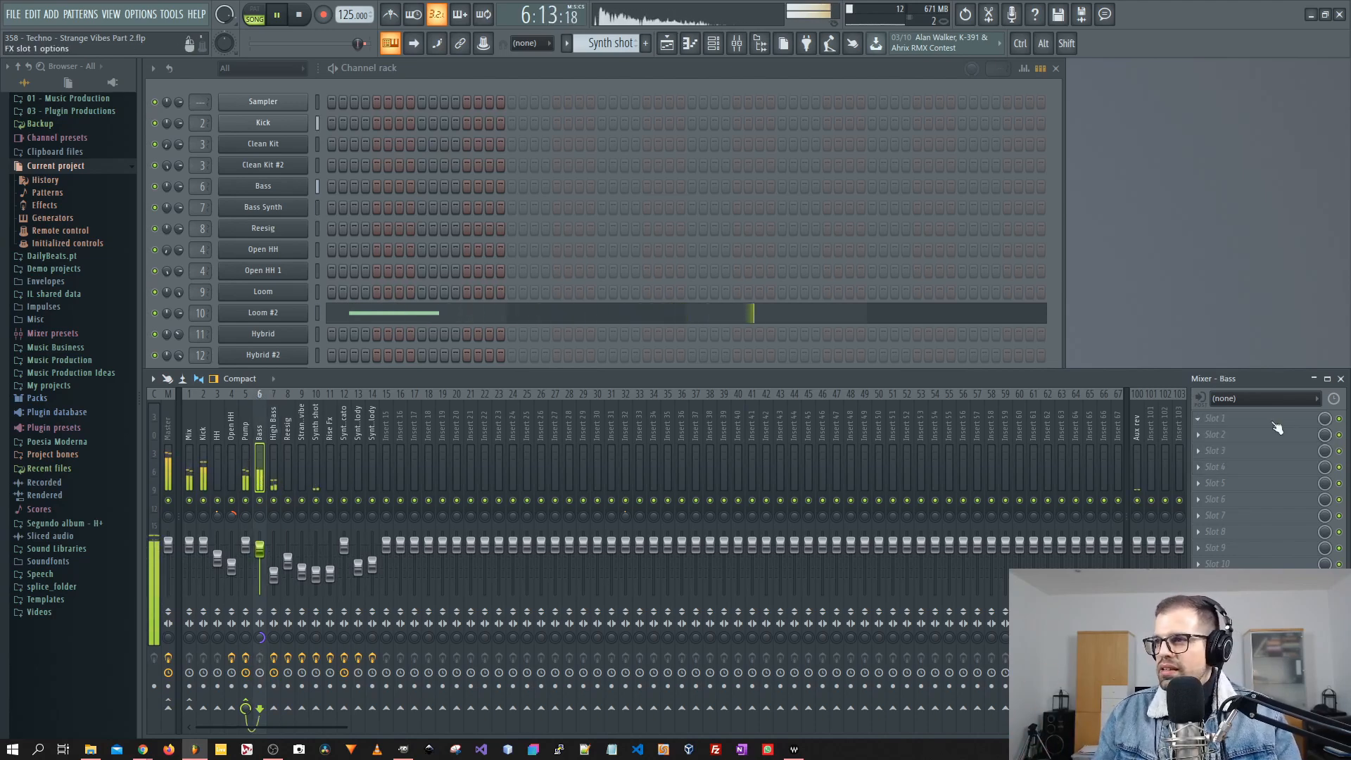
{"action": "left_click", "coordinate": [1252, 429]}
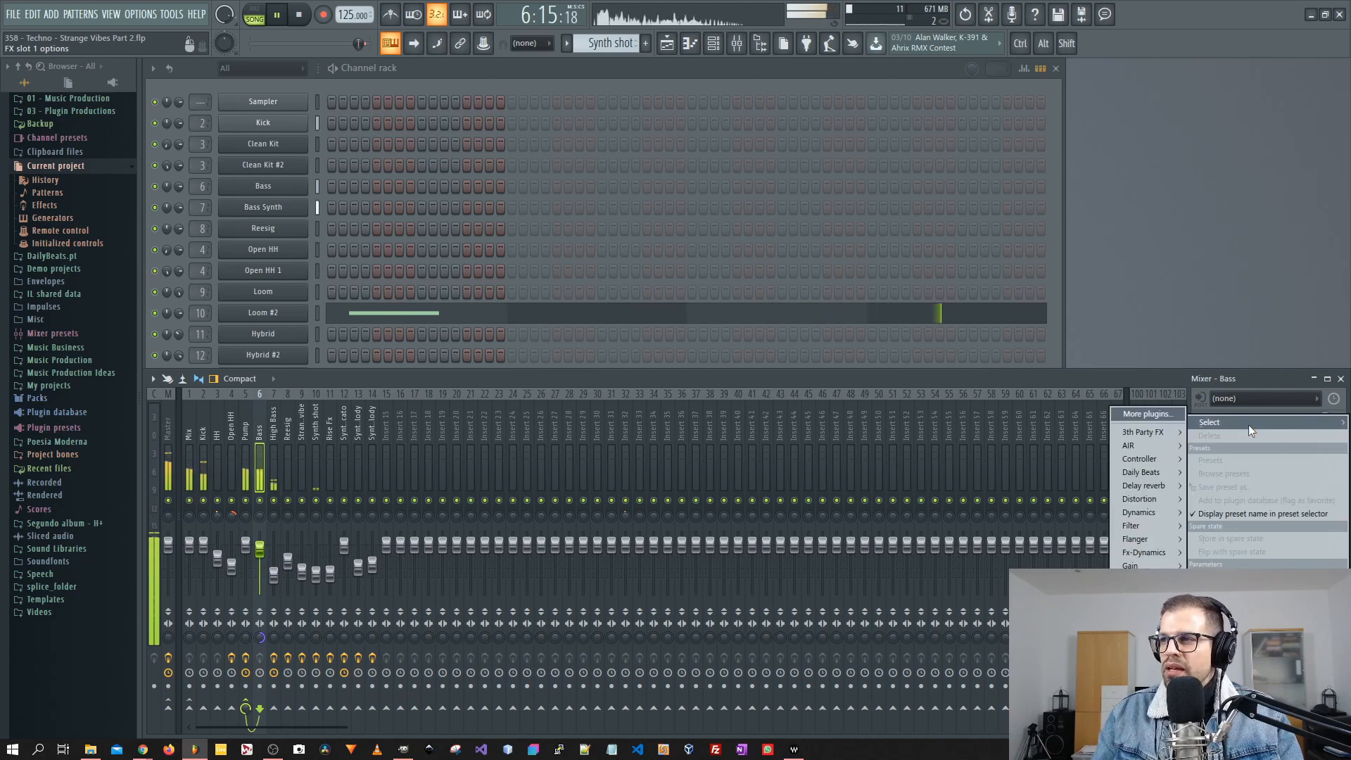
{"action": "mouse_move", "coordinate": [1157, 486]}
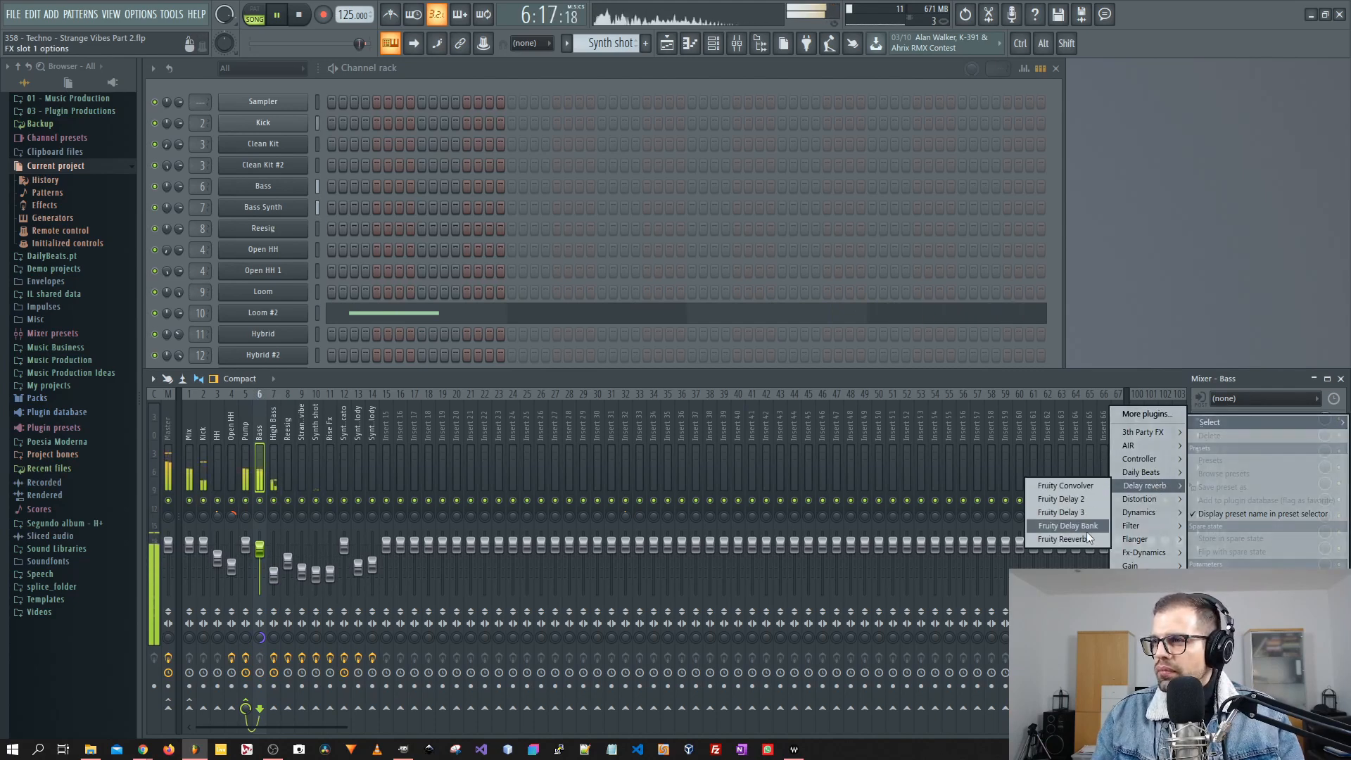
{"action": "left_click", "coordinate": [1076, 475]}
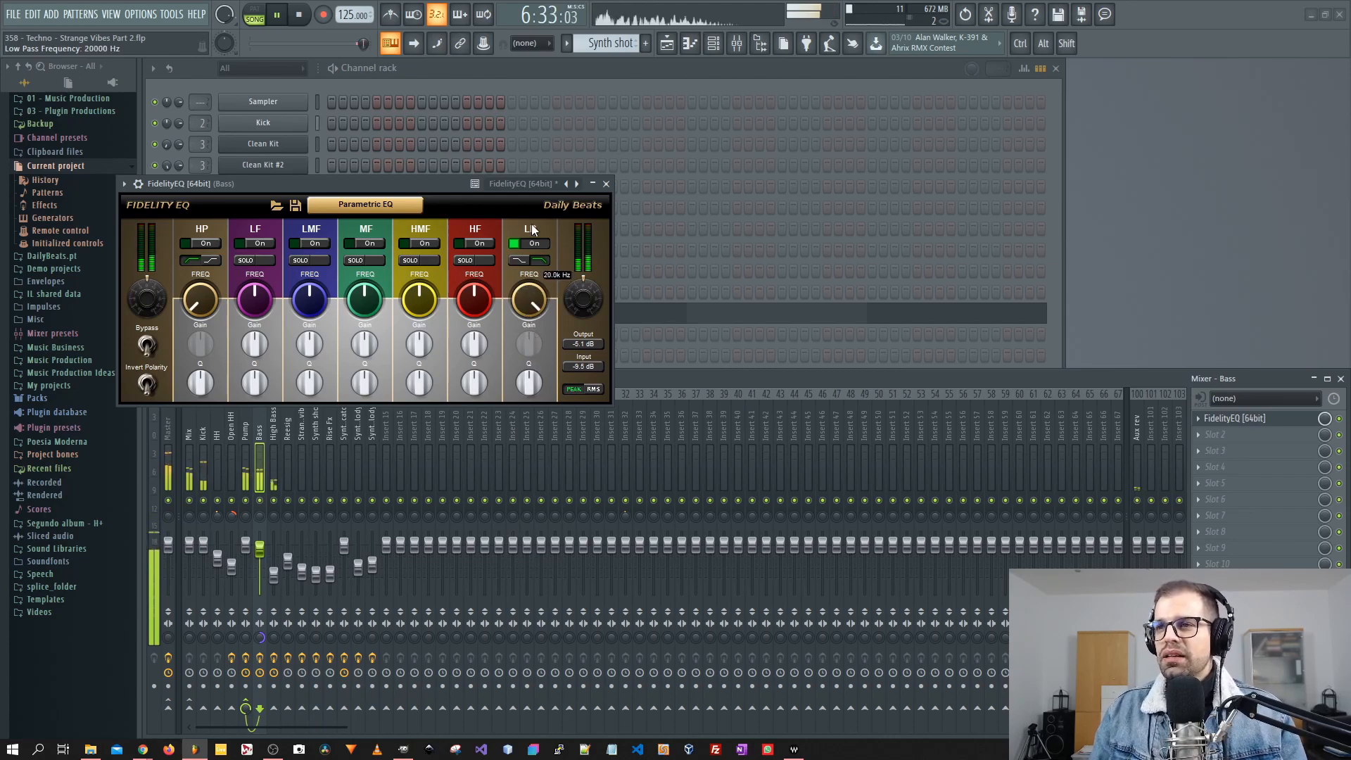
- Close FidelityEQ and delete it from the first effect slot of the Bass mixer track
{"action": "left_click", "coordinate": [608, 185]}
{"action": "right_click", "coordinate": [1208, 421]}
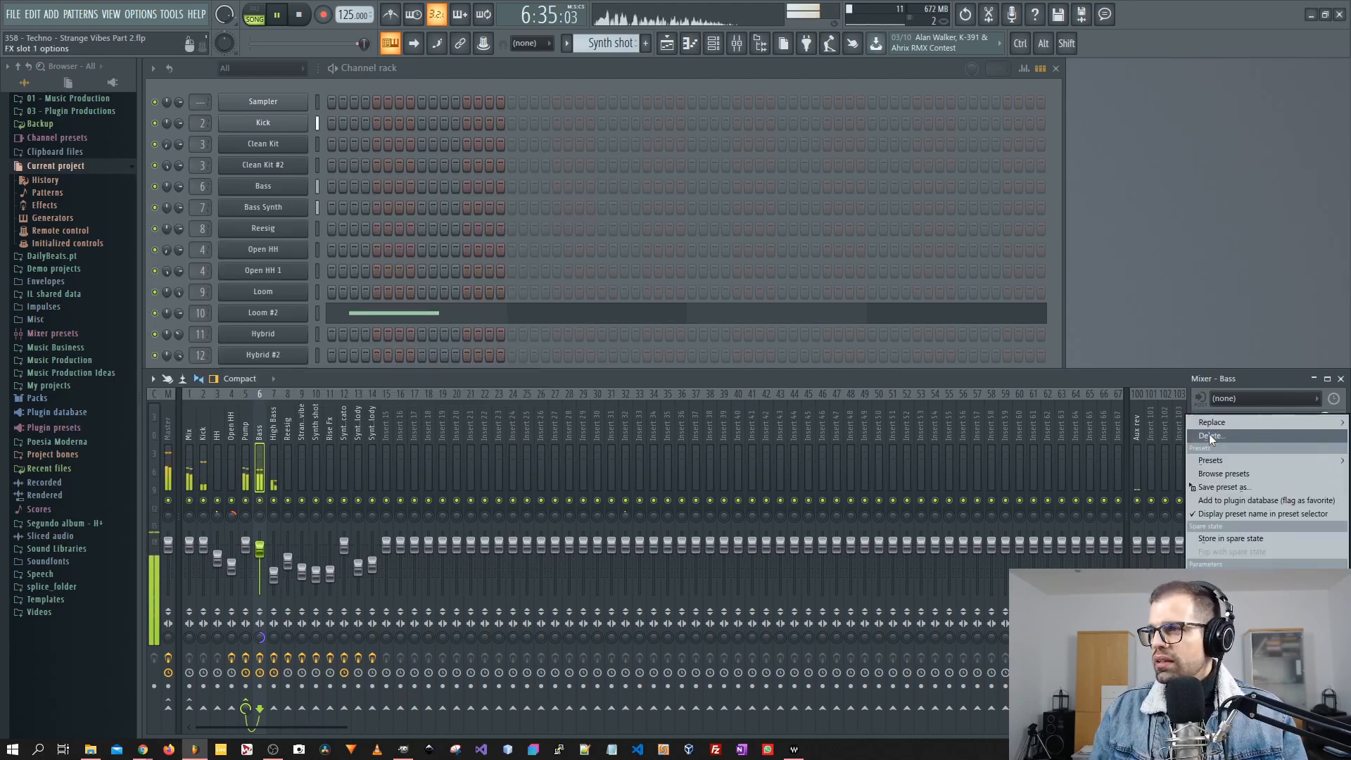
{"action": "left_click", "coordinate": [1210, 435]}
{"action": "left_click", "coordinate": [745, 424]}
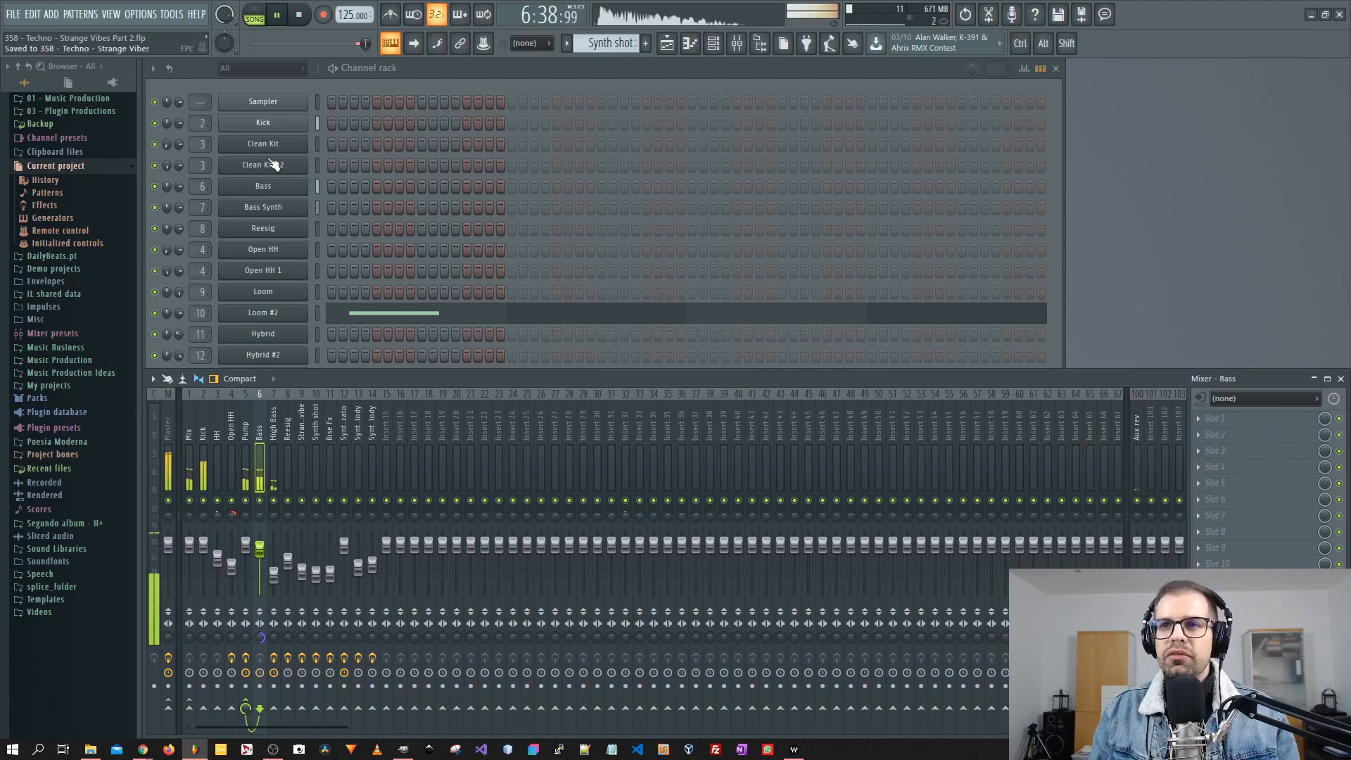
- Return to the playlist, play from bar 129 and select bars 129 to 161 as the loop range
{"action": "left_click", "coordinate": [666, 43]}
{"action": "scroll", "coordinate": [808, 356], "scroll_direction": "down", "scroll_amount": 3}
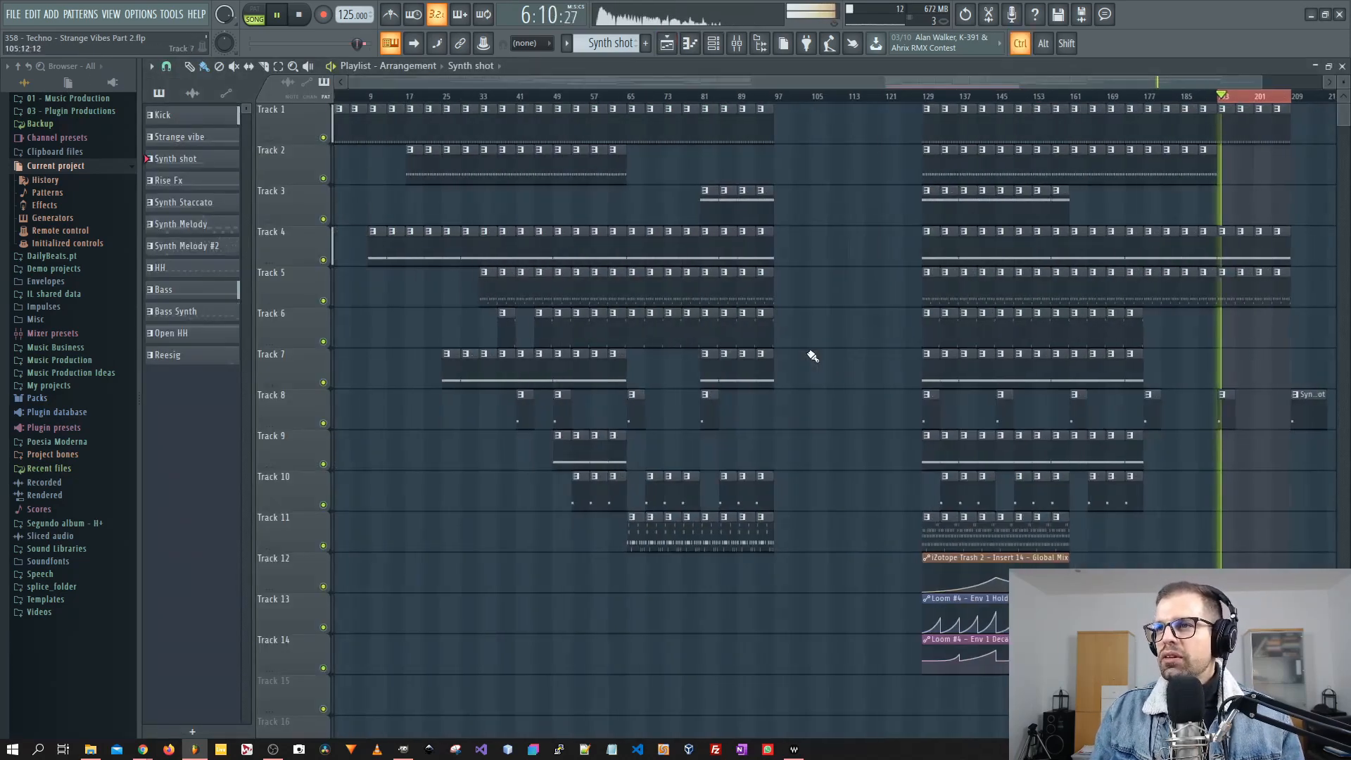
{"action": "scroll", "coordinate": [861, 104], "scroll_direction": "up", "scroll_amount": 2}
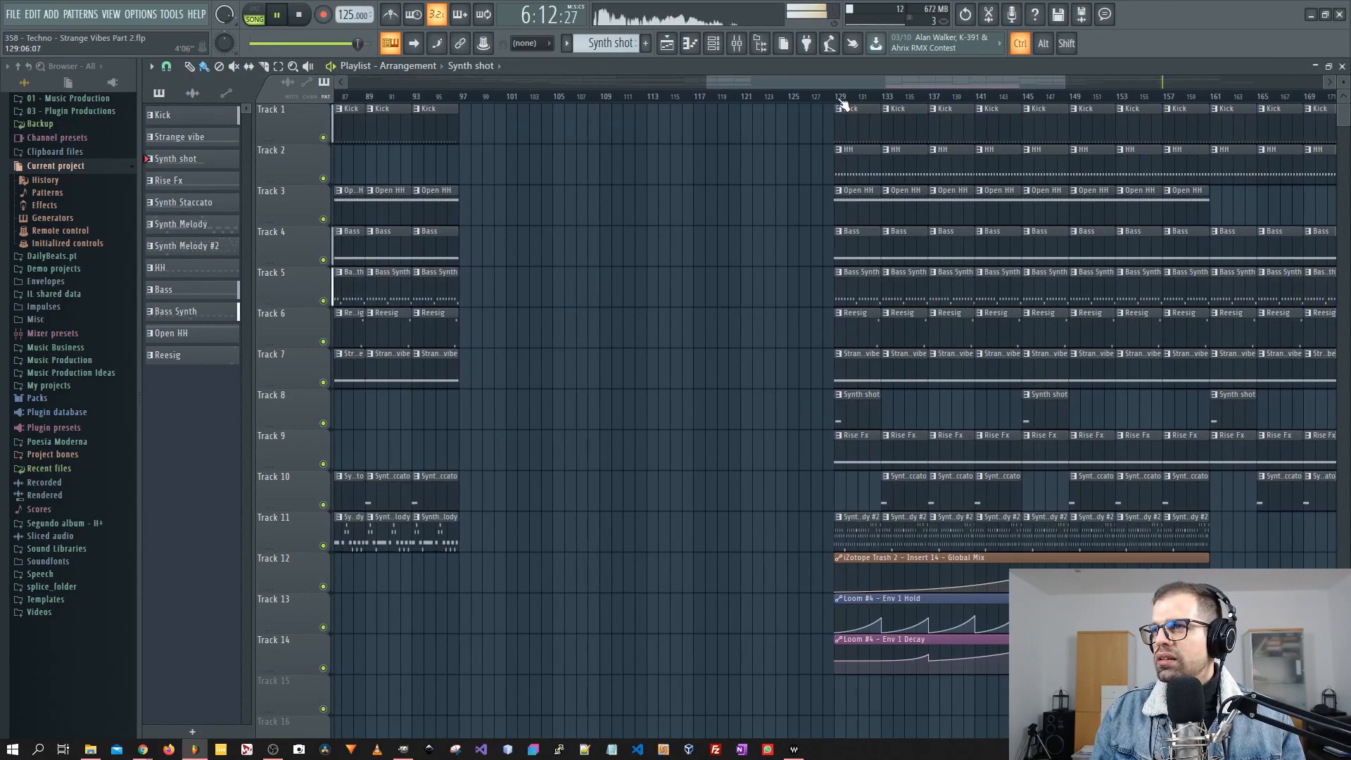
{"action": "left_click", "coordinate": [842, 99]}
{"action": "scroll", "coordinate": [814, 292], "scroll_direction": "up", "scroll_amount": 3}
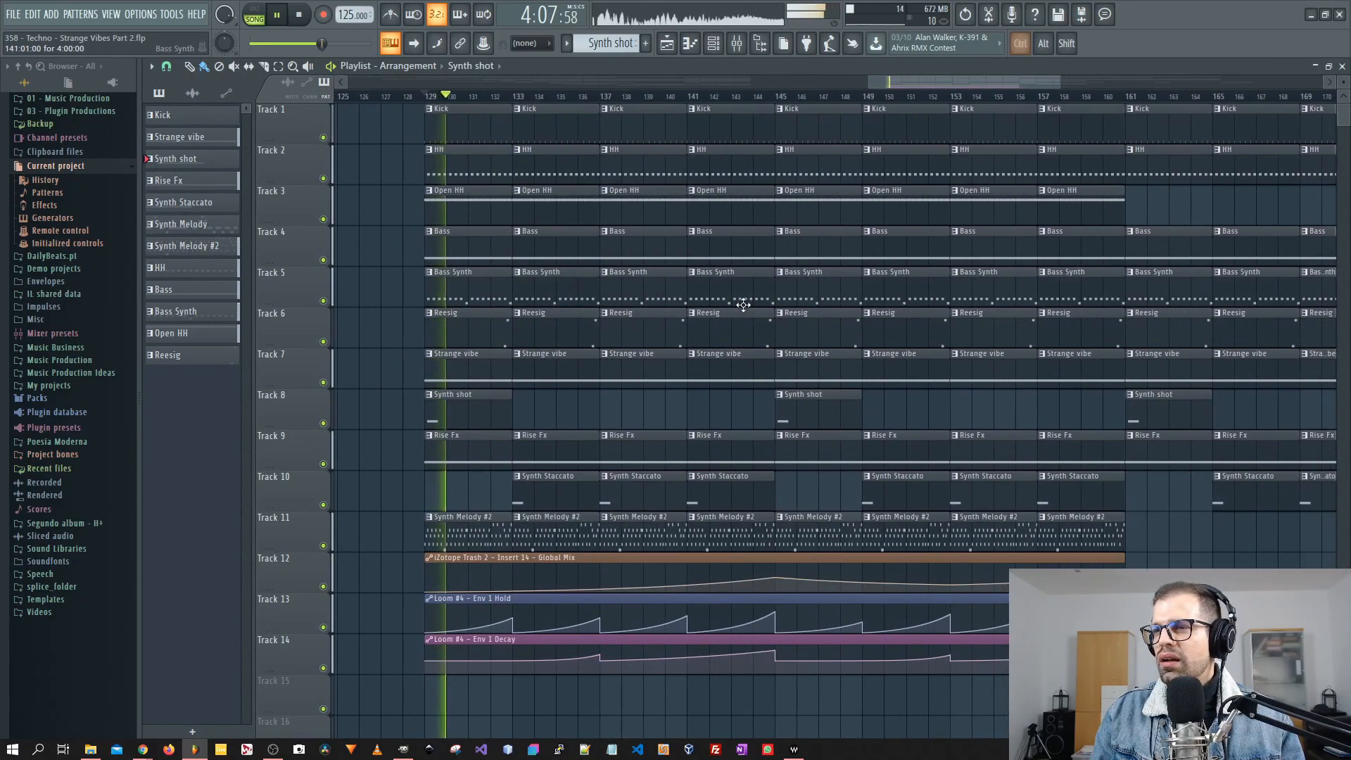
{"action": "scroll", "coordinate": [744, 305], "scroll_direction": "down", "scroll_amount": 2}
{"action": "left_click_drag", "start_coordinate": [892, 408], "coordinate": [778, 415]}
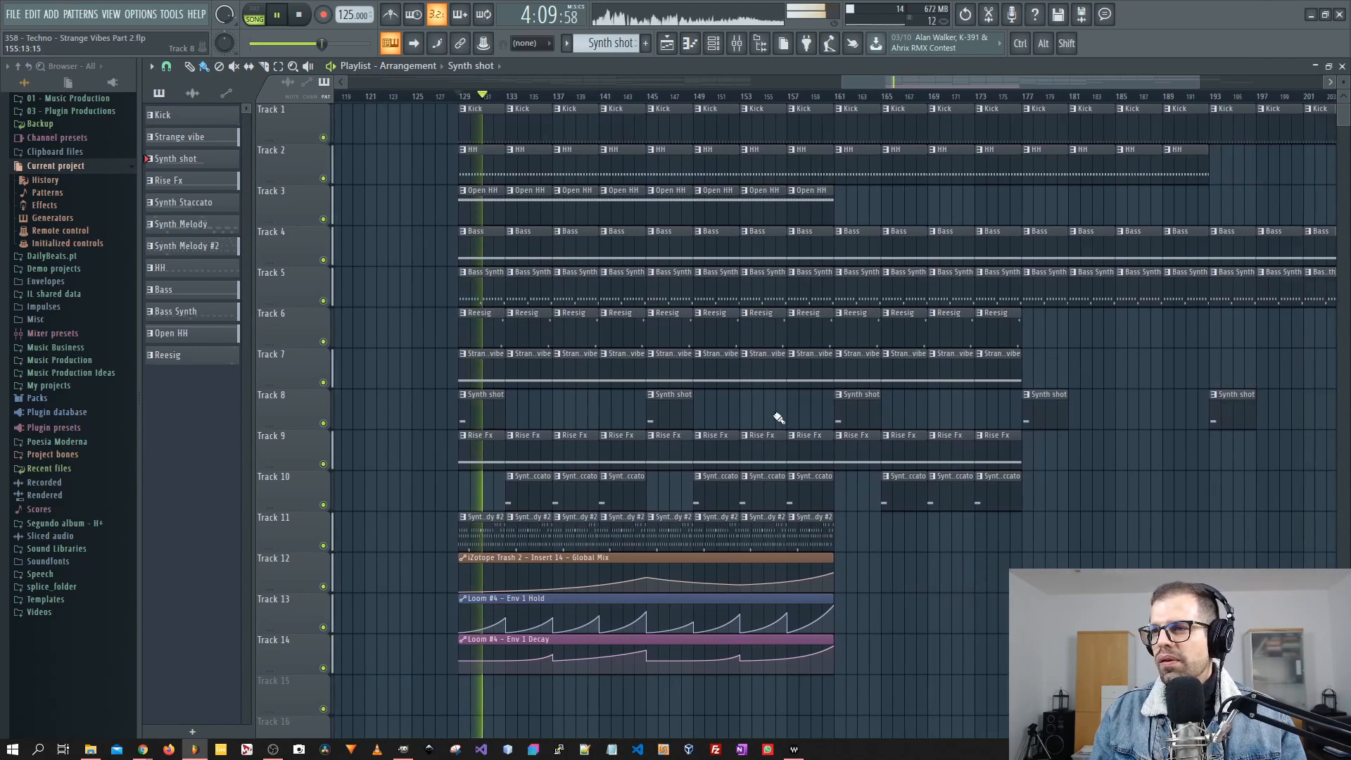
{"action": "left_click", "coordinate": [822, 546]}
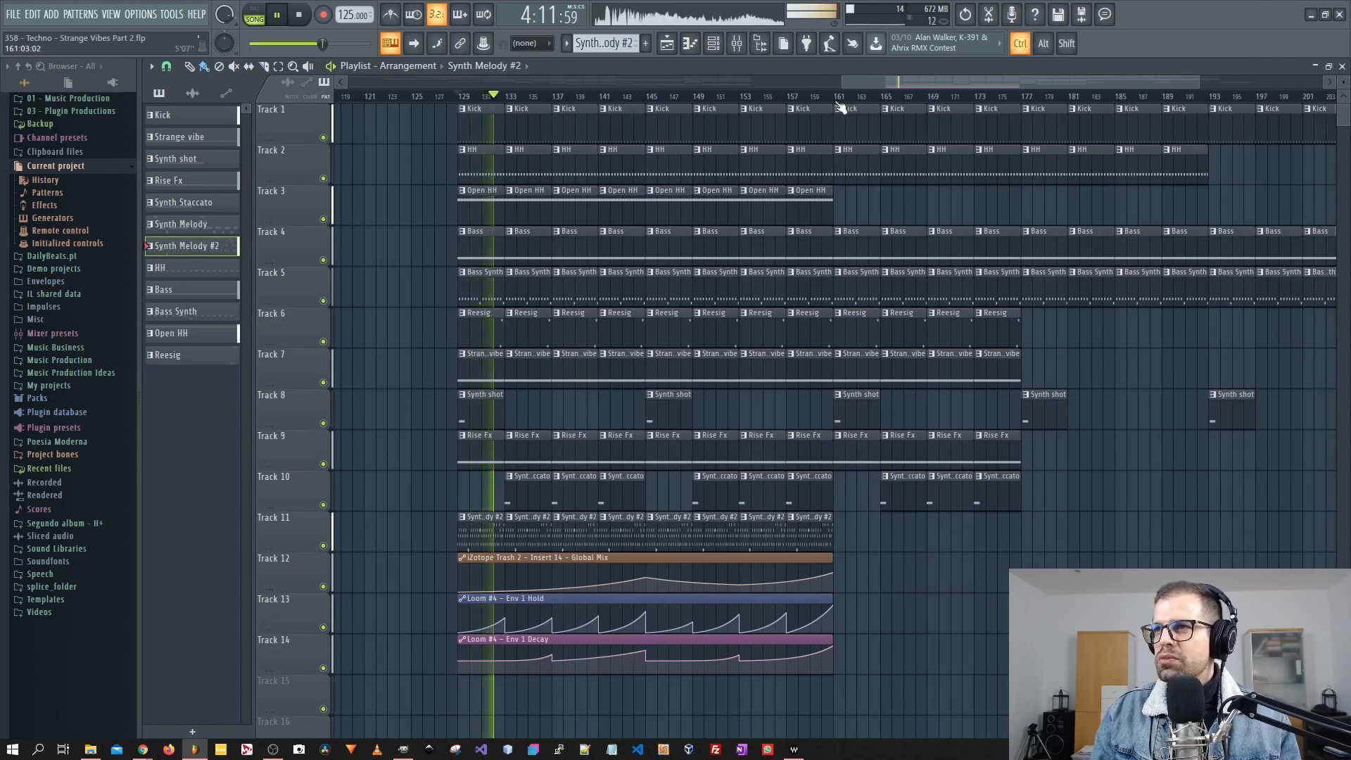
{"action": "left_click_drag", "start_coordinate": [834, 676], "coordinate": [465, 123]}
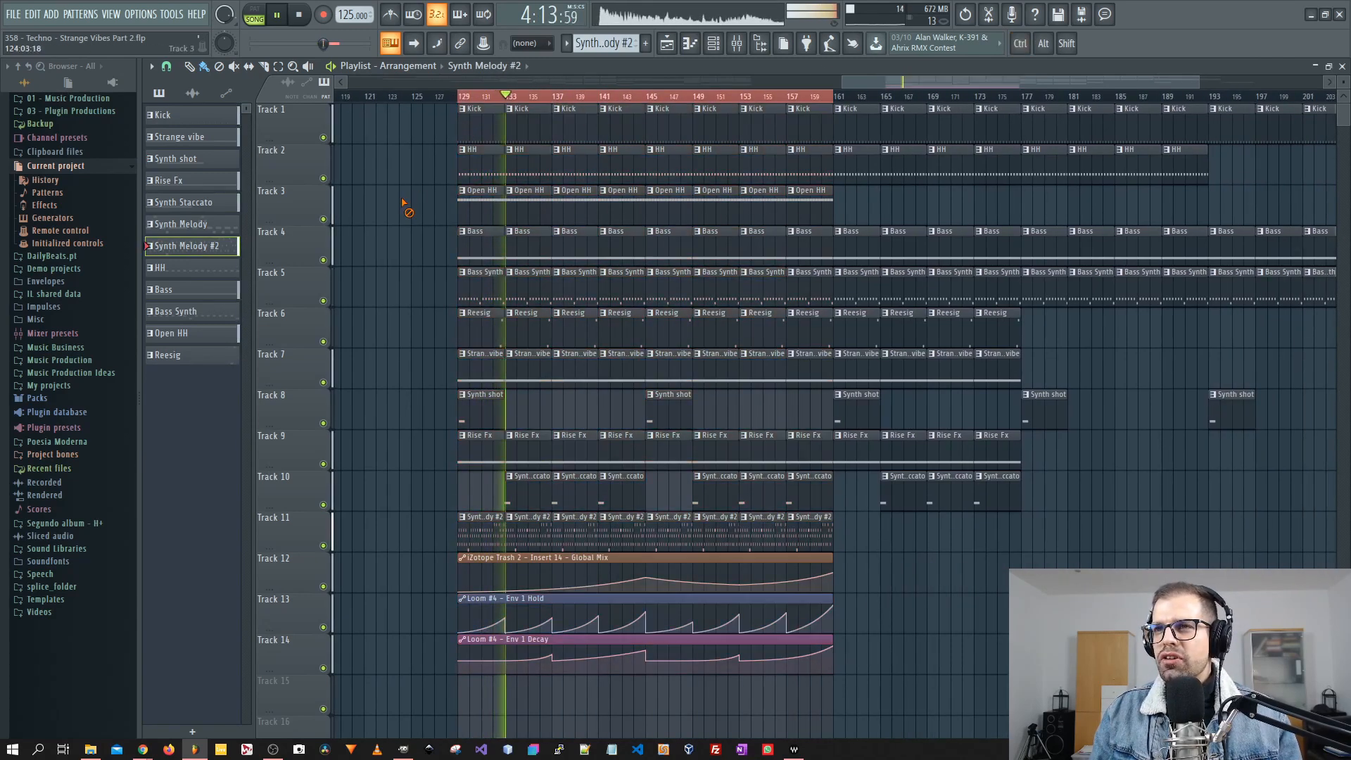
- Add a new Hybrid instrument channel to the channel rack
{"action": "key", "text": "F5"}
{"action": "left_click", "coordinate": [435, 75]}
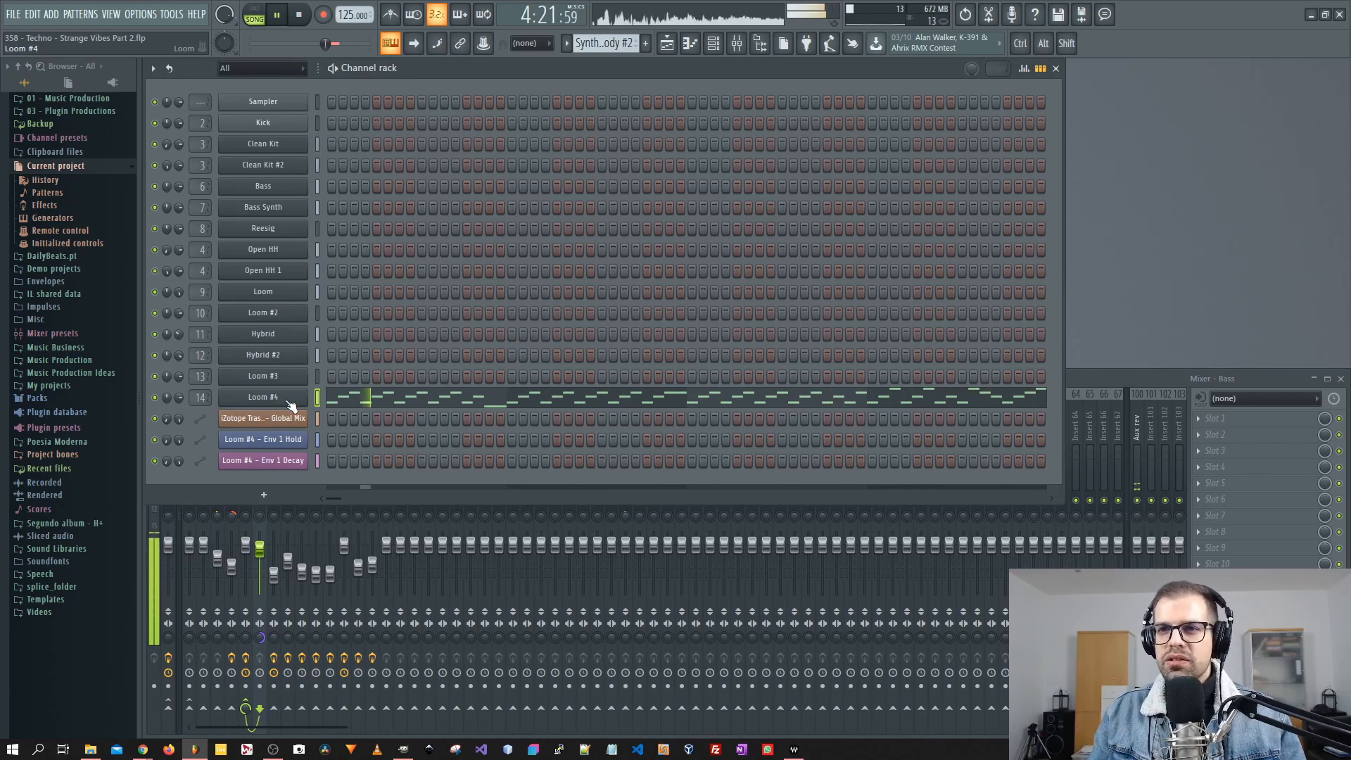
{"action": "left_click", "coordinate": [268, 497]}
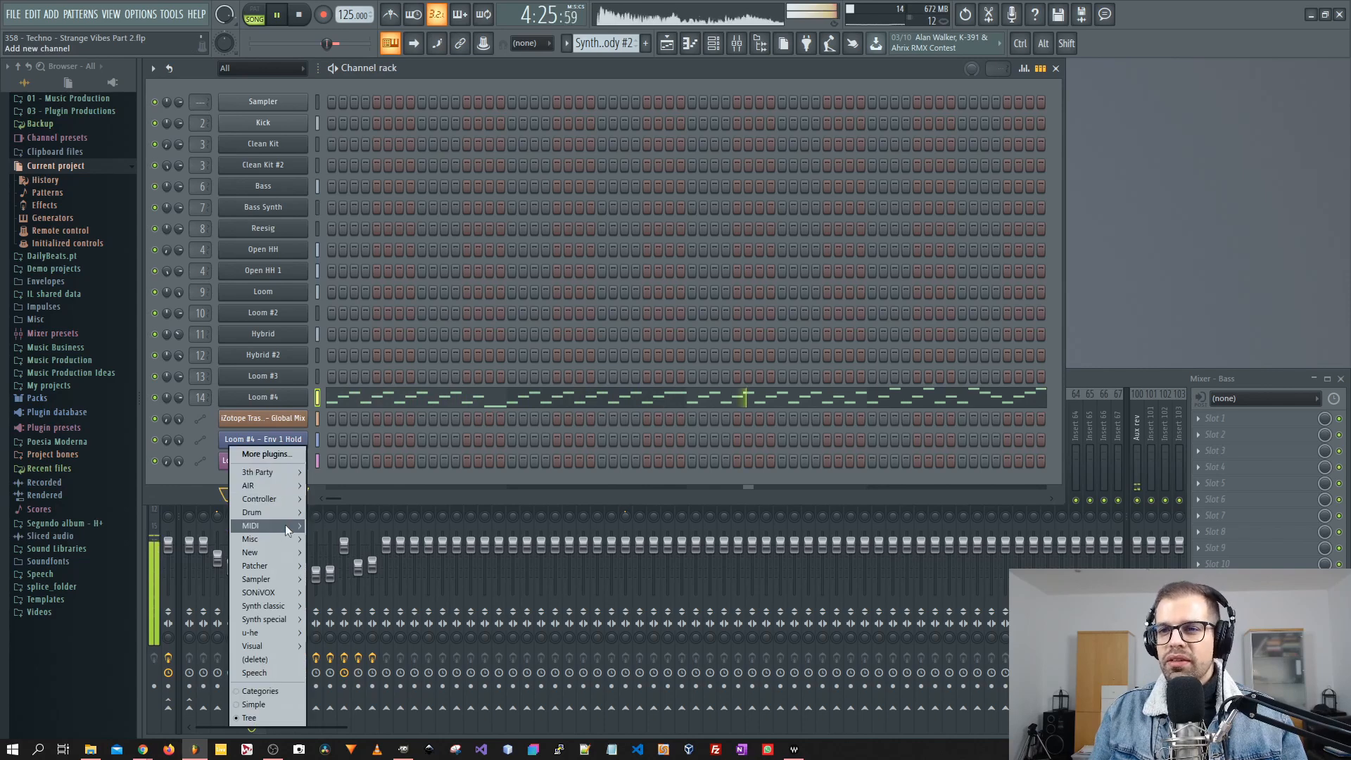
{"action": "mouse_move", "coordinate": [264, 527]}
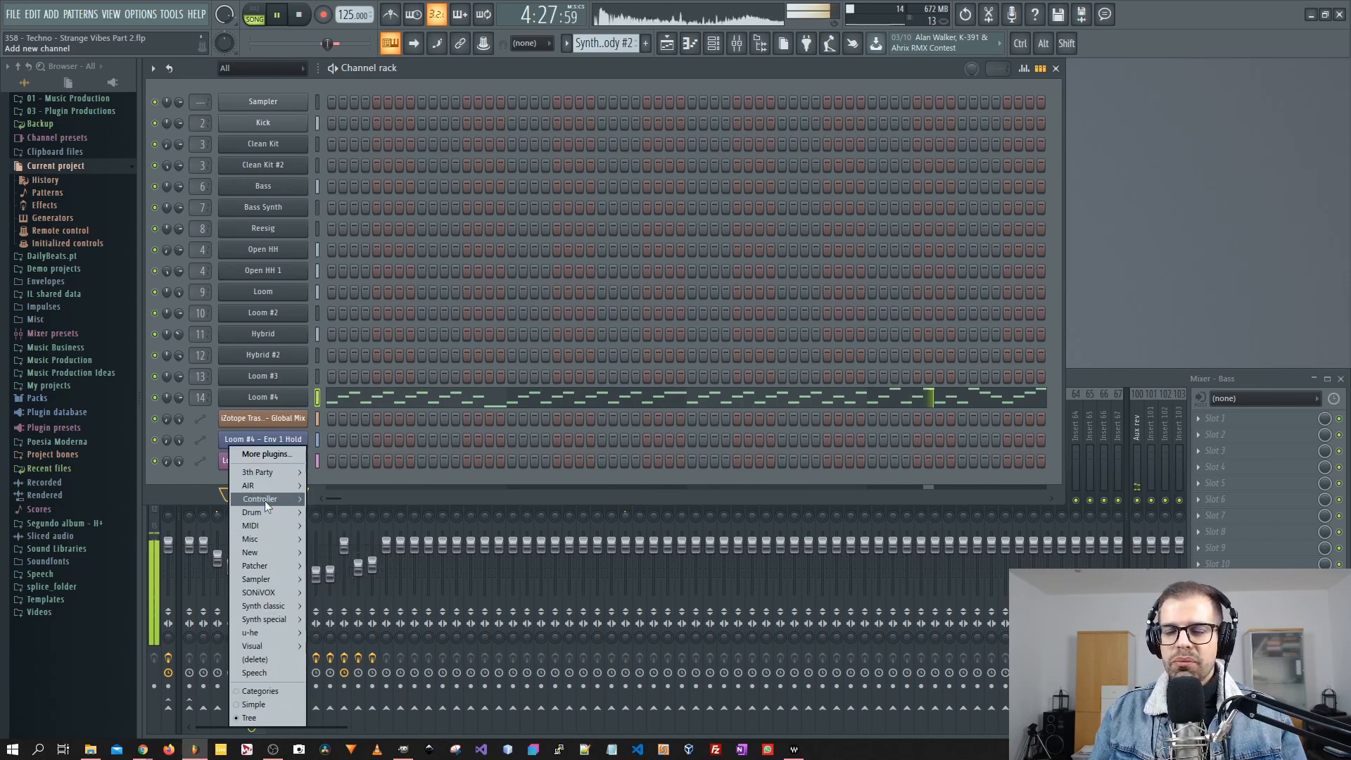
{"action": "mouse_move", "coordinate": [267, 485]}
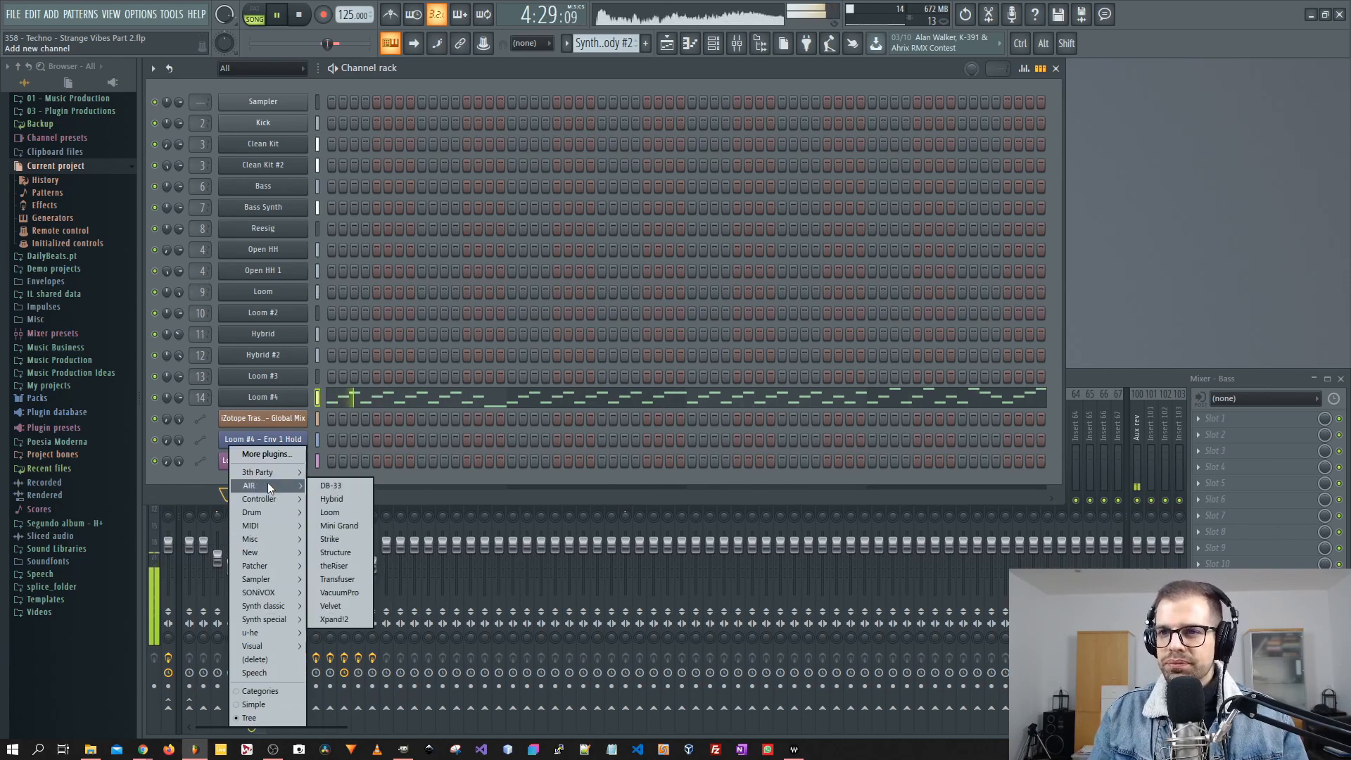
{"action": "left_click", "coordinate": [344, 498]}
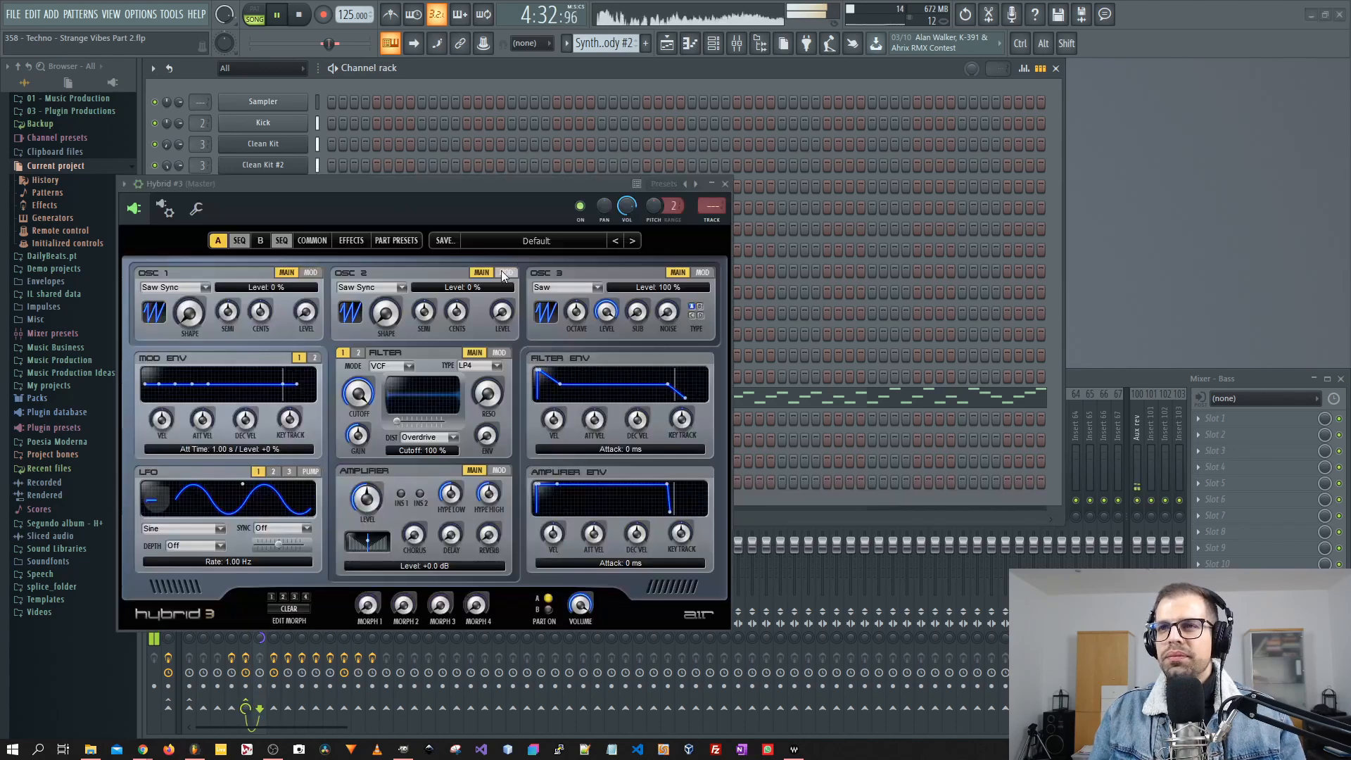
- Load the 01 Gentle Bells preset in the new Hybrid synth and close its window
{"action": "left_click", "coordinate": [468, 243]}
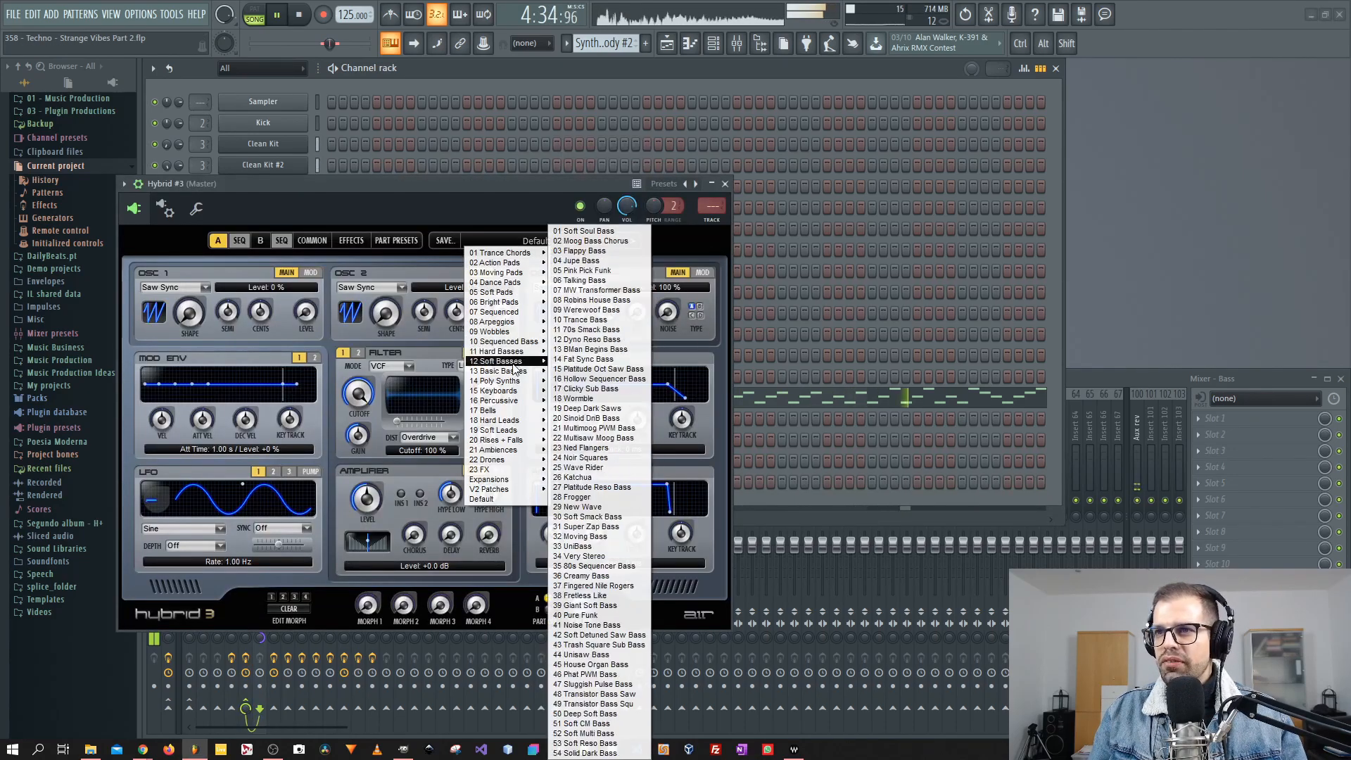
{"action": "mouse_move", "coordinate": [509, 411]}
{"action": "left_click", "coordinate": [576, 411]}
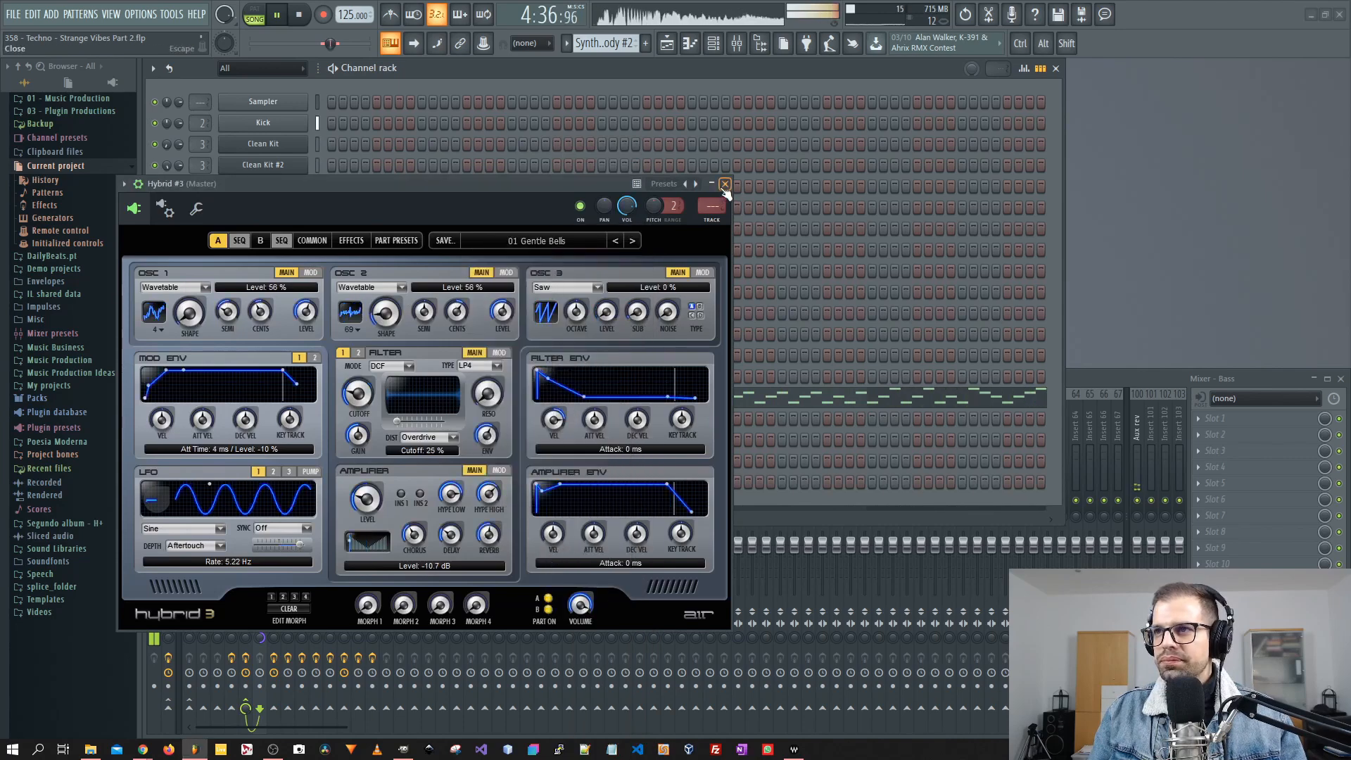
{"action": "left_click", "coordinate": [725, 185]}
- Copy the Loom #4 notes in the channel rack and paste them into the Hybrid #3 channel
{"action": "left_click", "coordinate": [317, 398]}
{"action": "key", "text": "ctrl+c"}
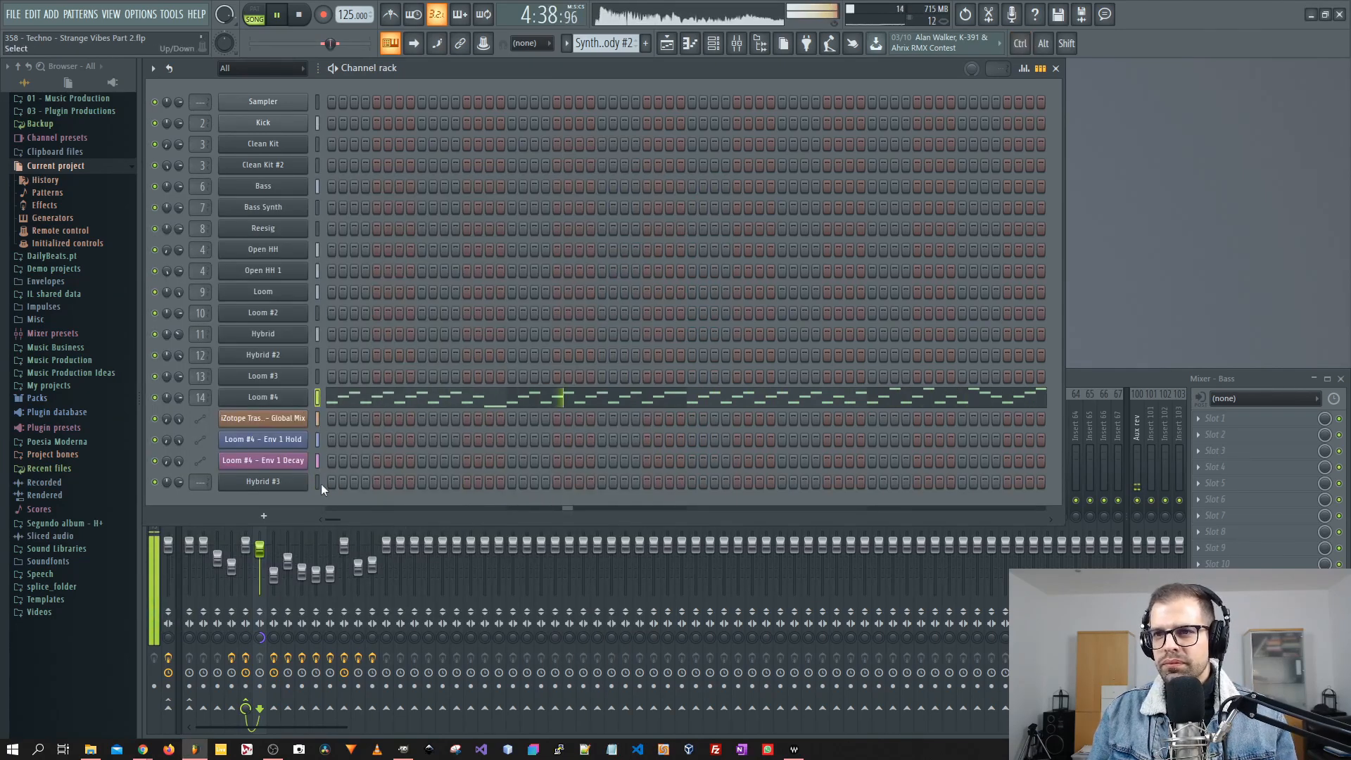
{"action": "left_click", "coordinate": [319, 483]}
{"action": "key", "text": "ctrl+v"}
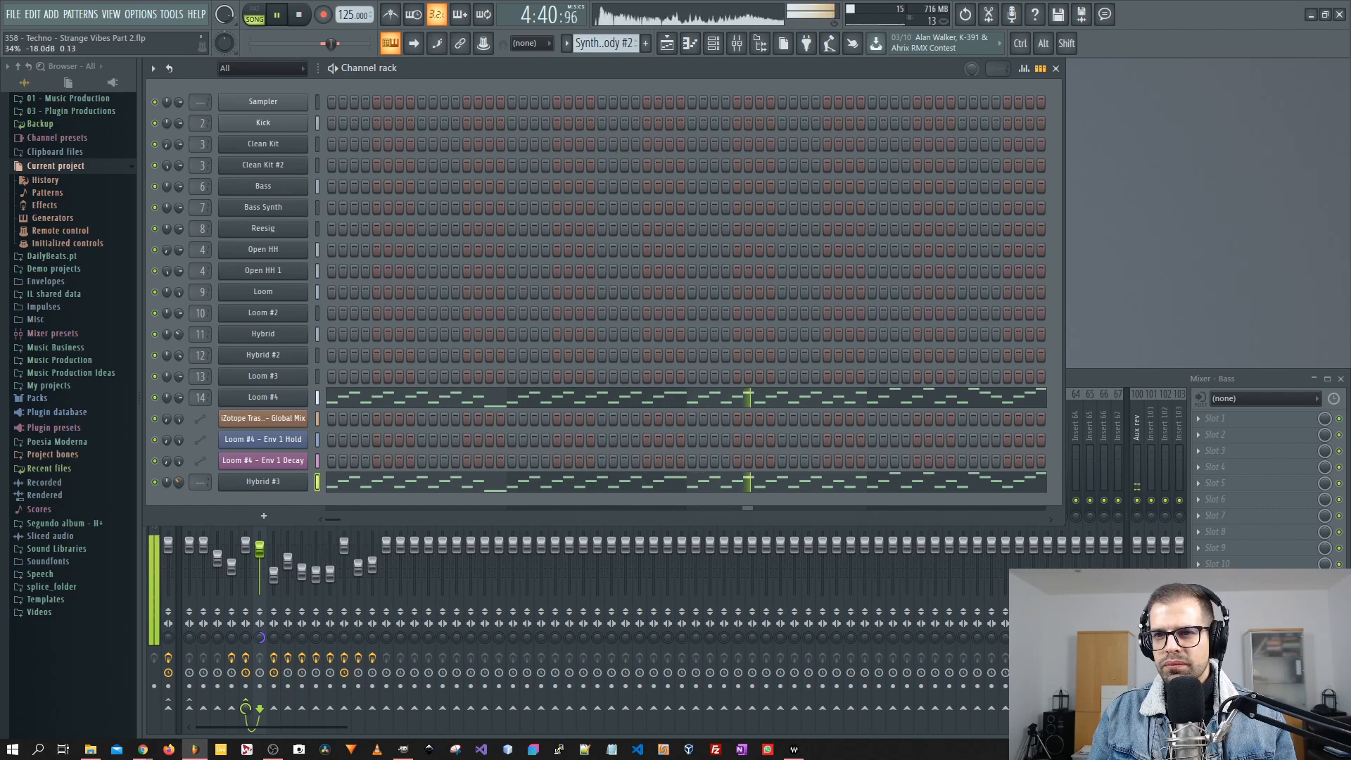
- Shorten the Hybrid #3 filter and amplifier envelopes to plucks, with filter sustain at 0 % and amplifier Decay1 at 0 ms, Level1 at 0 %
{"action": "left_click", "coordinate": [268, 481]}
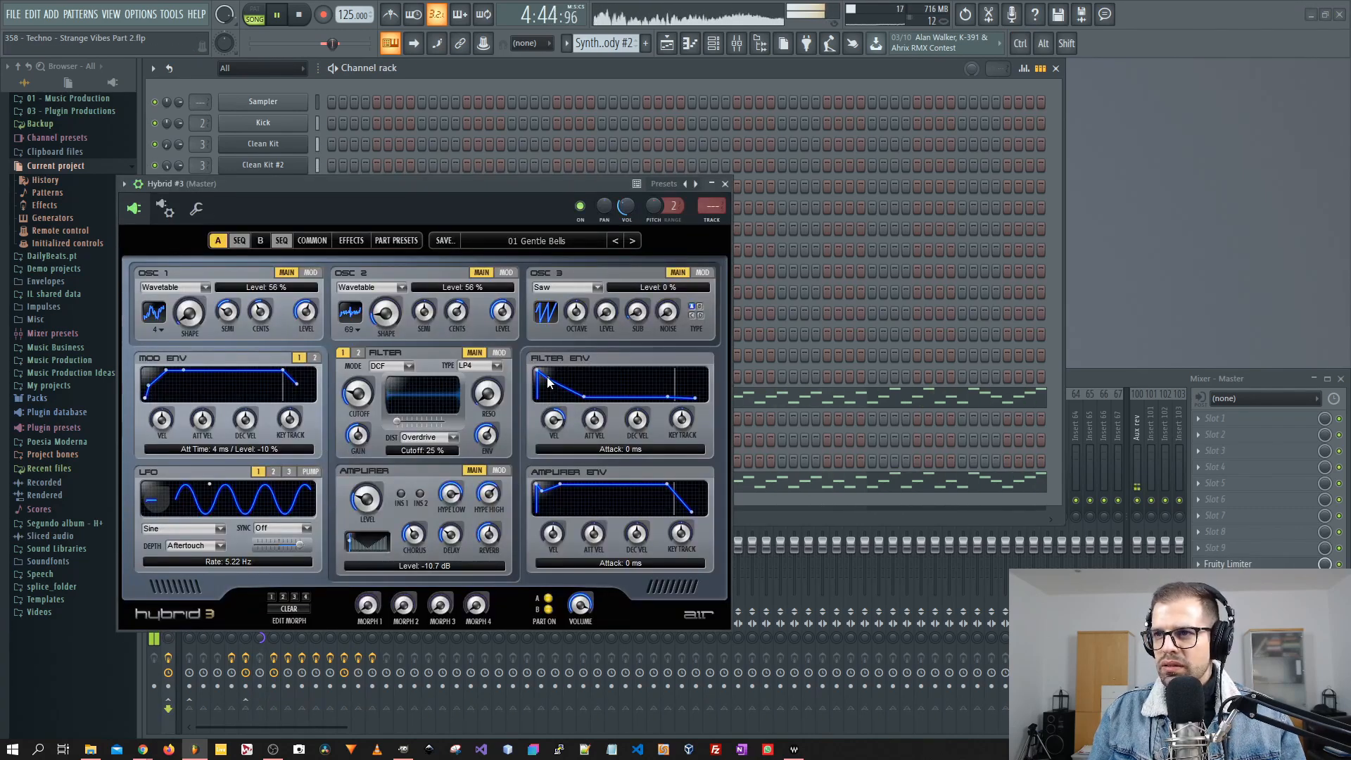
{"action": "left_click_drag", "start_coordinate": [549, 382], "coordinate": [540, 437]}
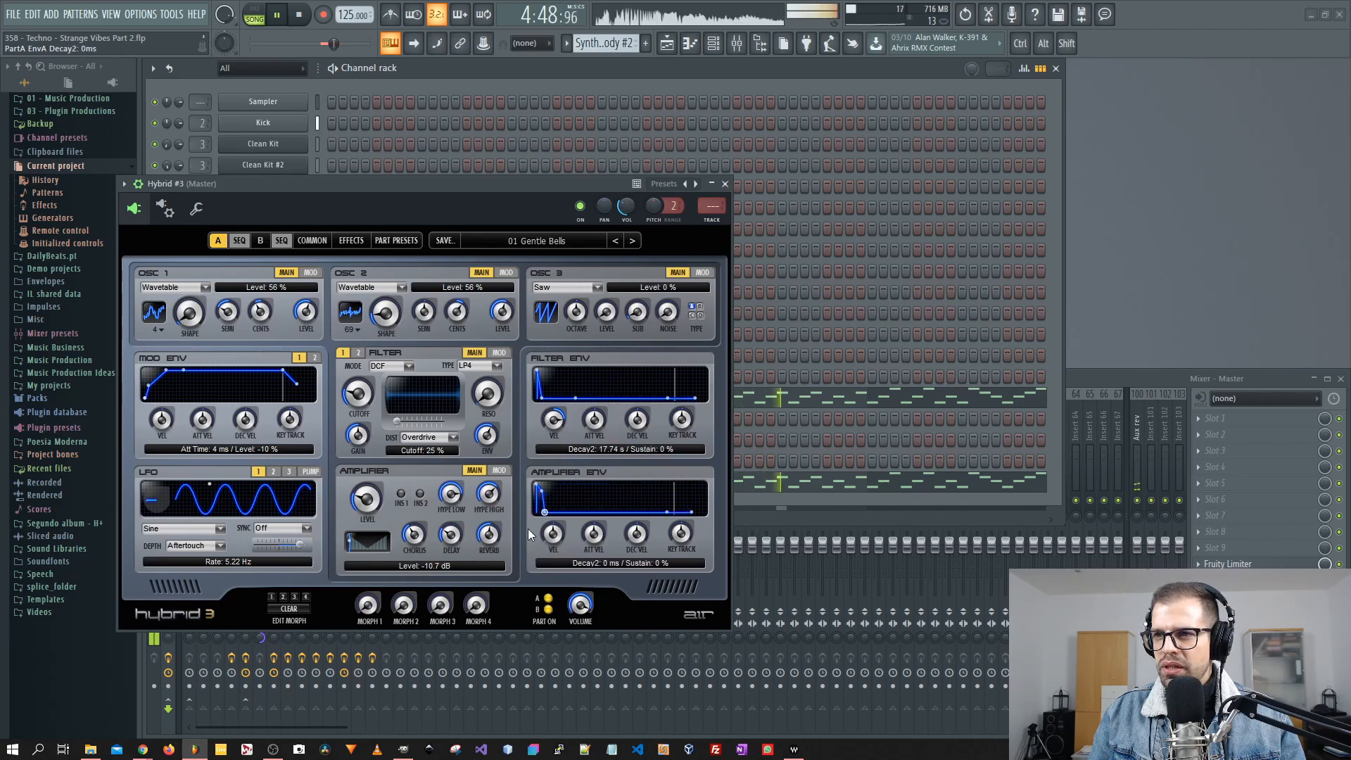
{"action": "left_click_drag", "start_coordinate": [542, 494], "coordinate": [535, 557]}
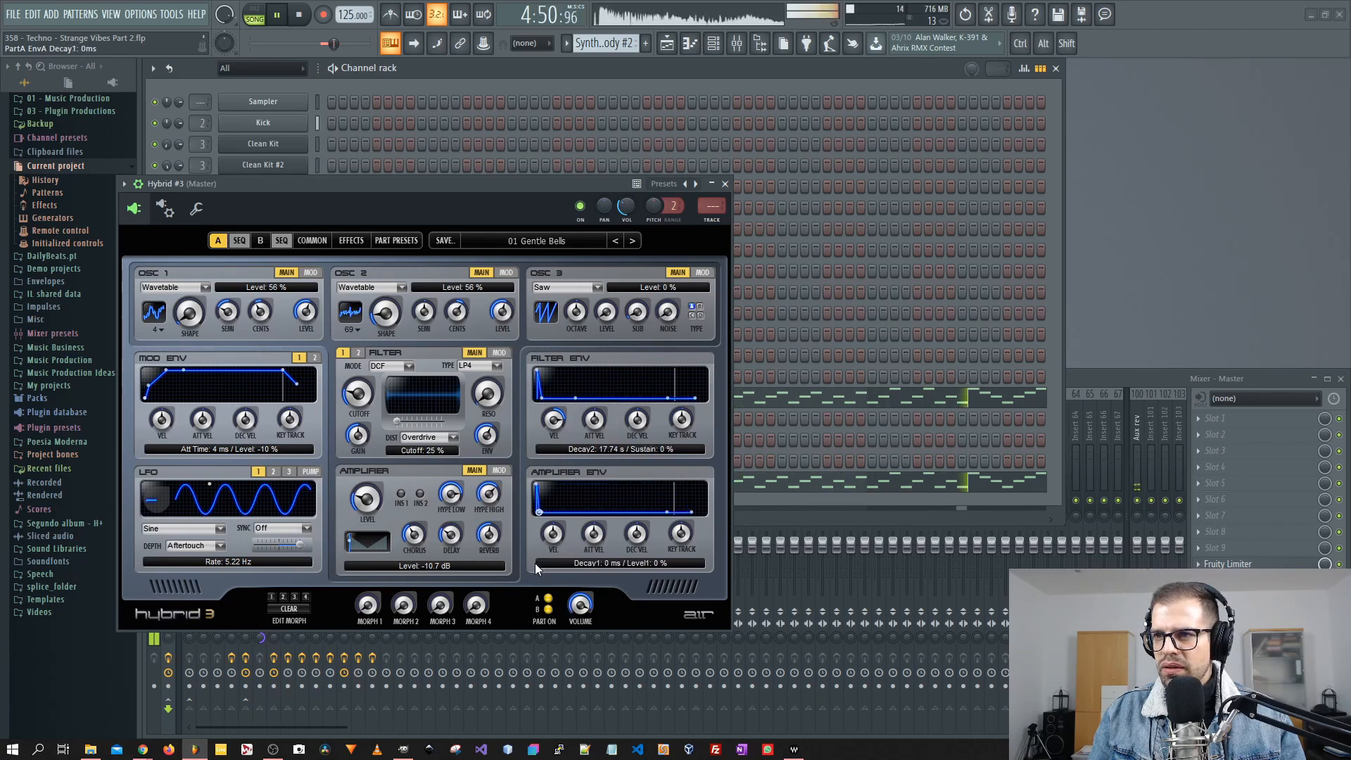
{"action": "left_click_drag", "start_coordinate": [340, 184], "coordinate": [512, 138]}
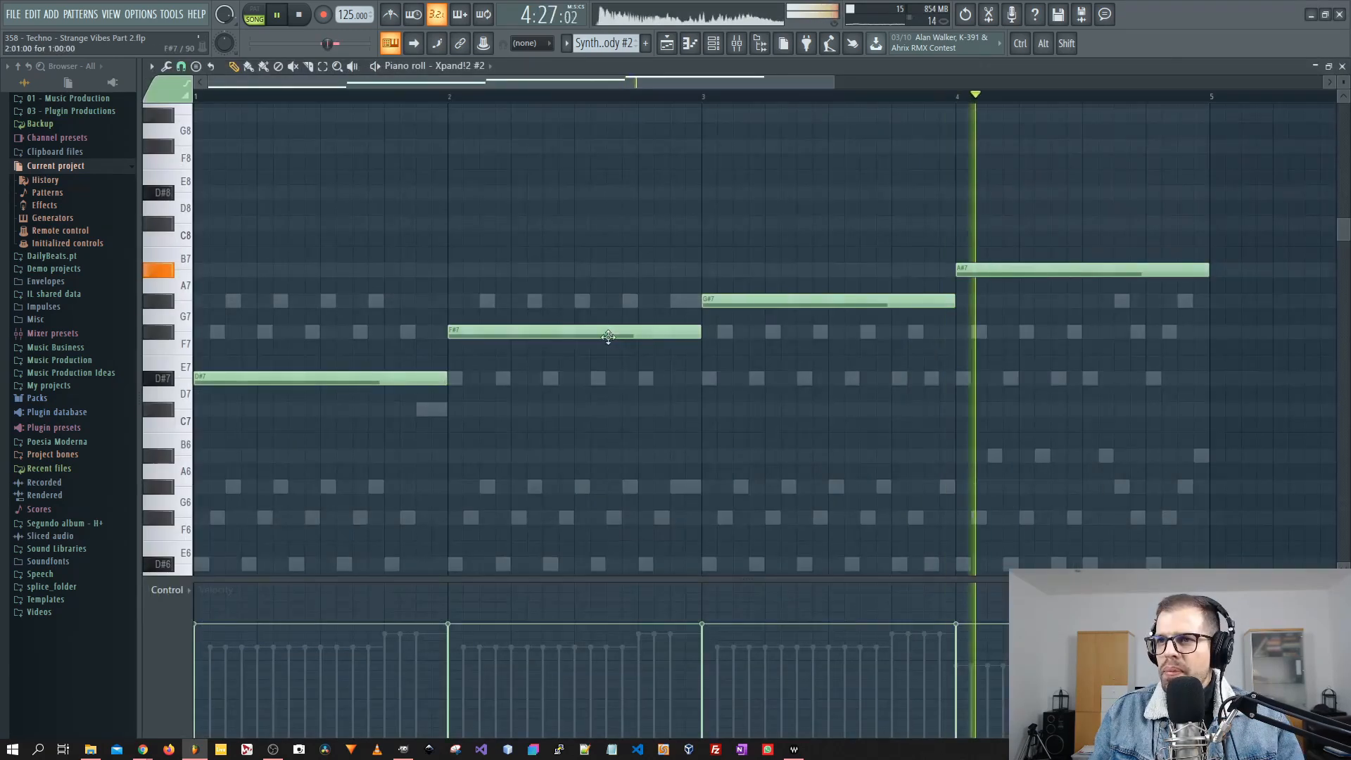
- Move the Xpand!2 #2 notes in bars 2 and 3 down to D#7 and the bar 4 note to F#7, and close the piano roll
{"action": "left_click_drag", "start_coordinate": [608, 336], "coordinate": [606, 378]}
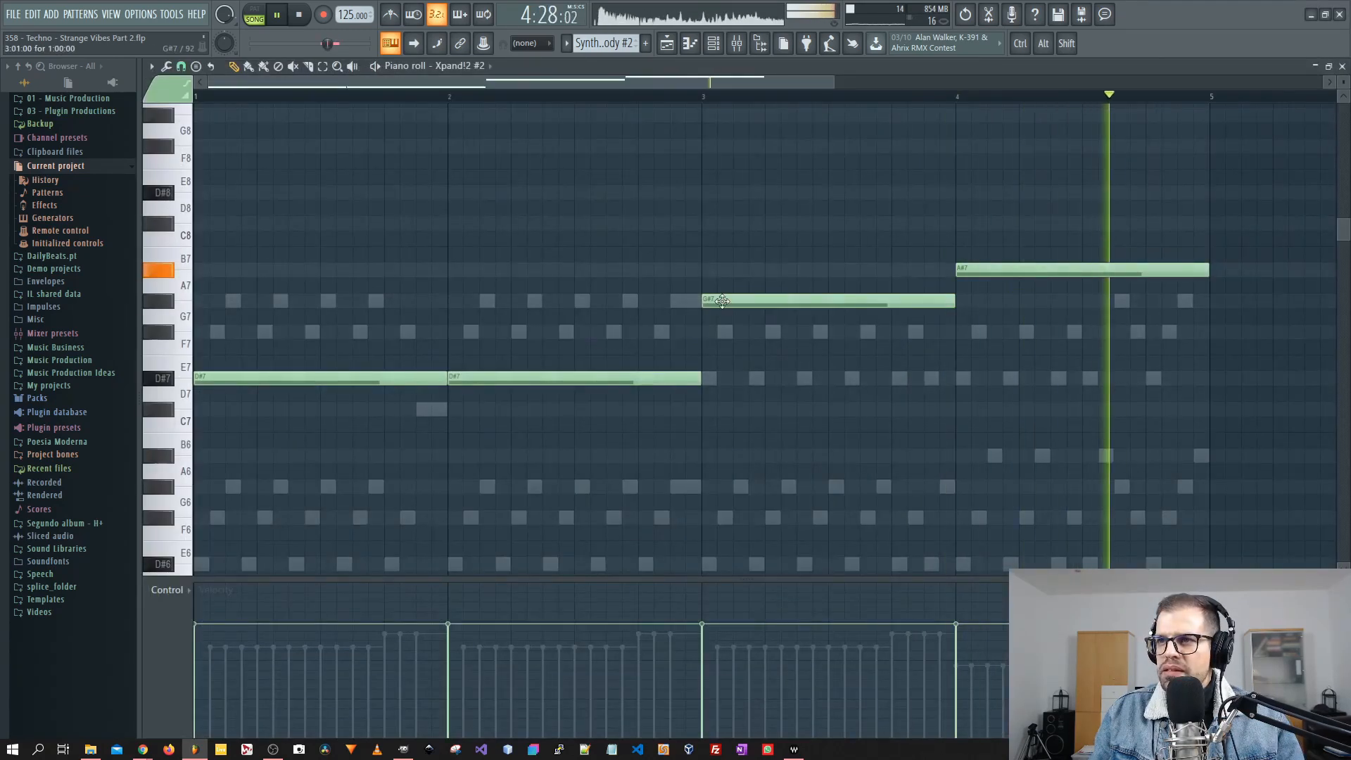
{"action": "left_click_drag", "start_coordinate": [725, 301], "coordinate": [725, 378]}
{"action": "left_click_drag", "start_coordinate": [955, 275], "coordinate": [957, 335]}
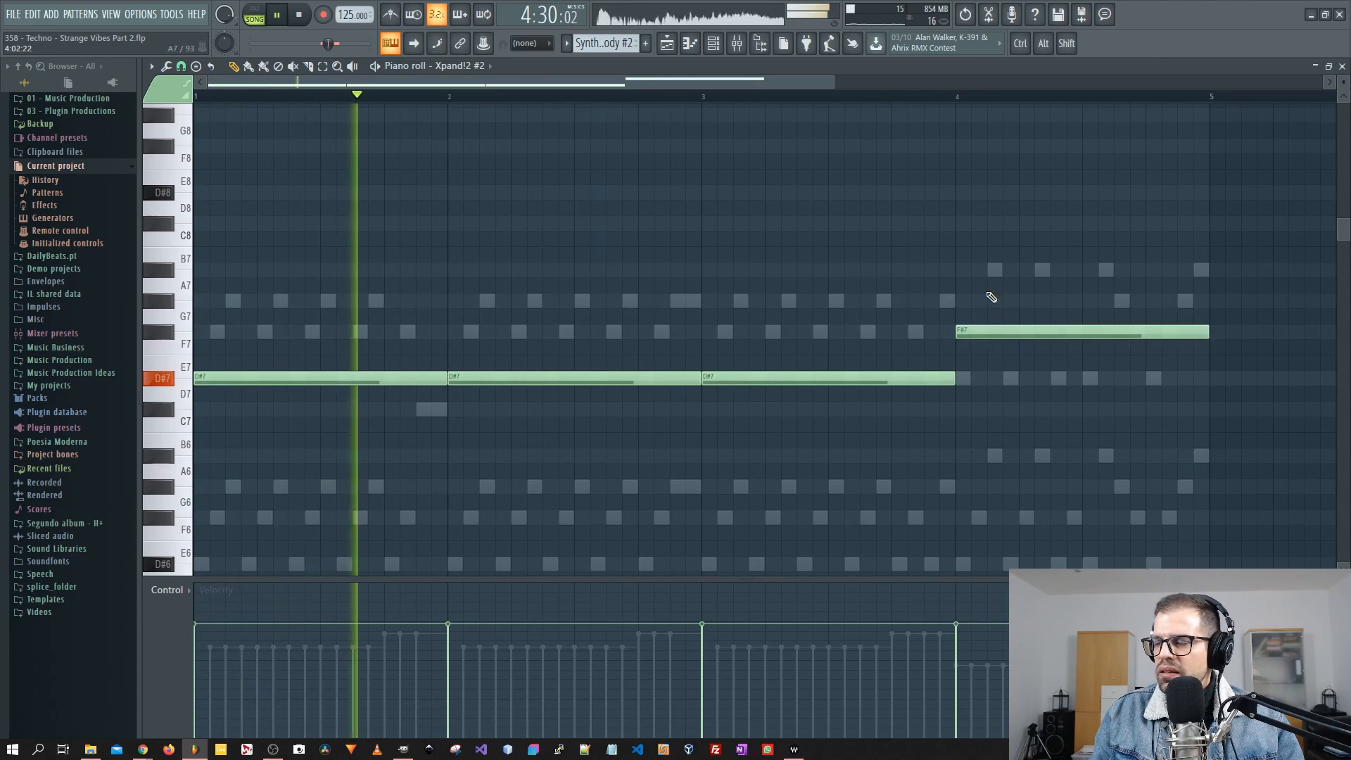
{"action": "key", "text": "Escape"}
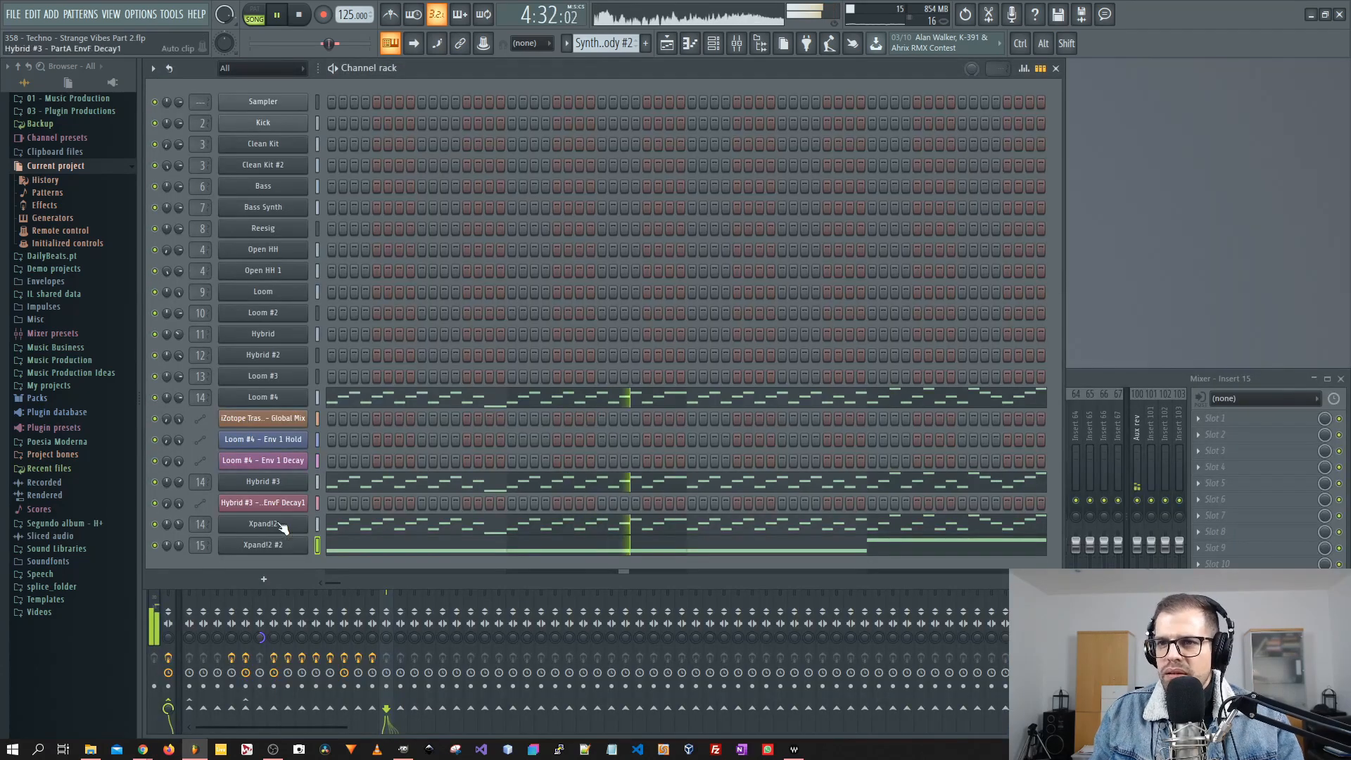
- Route mixer Insert 15 only to the Pump track and rename the insert as Strings
{"action": "left_click", "coordinate": [1124, 385]}
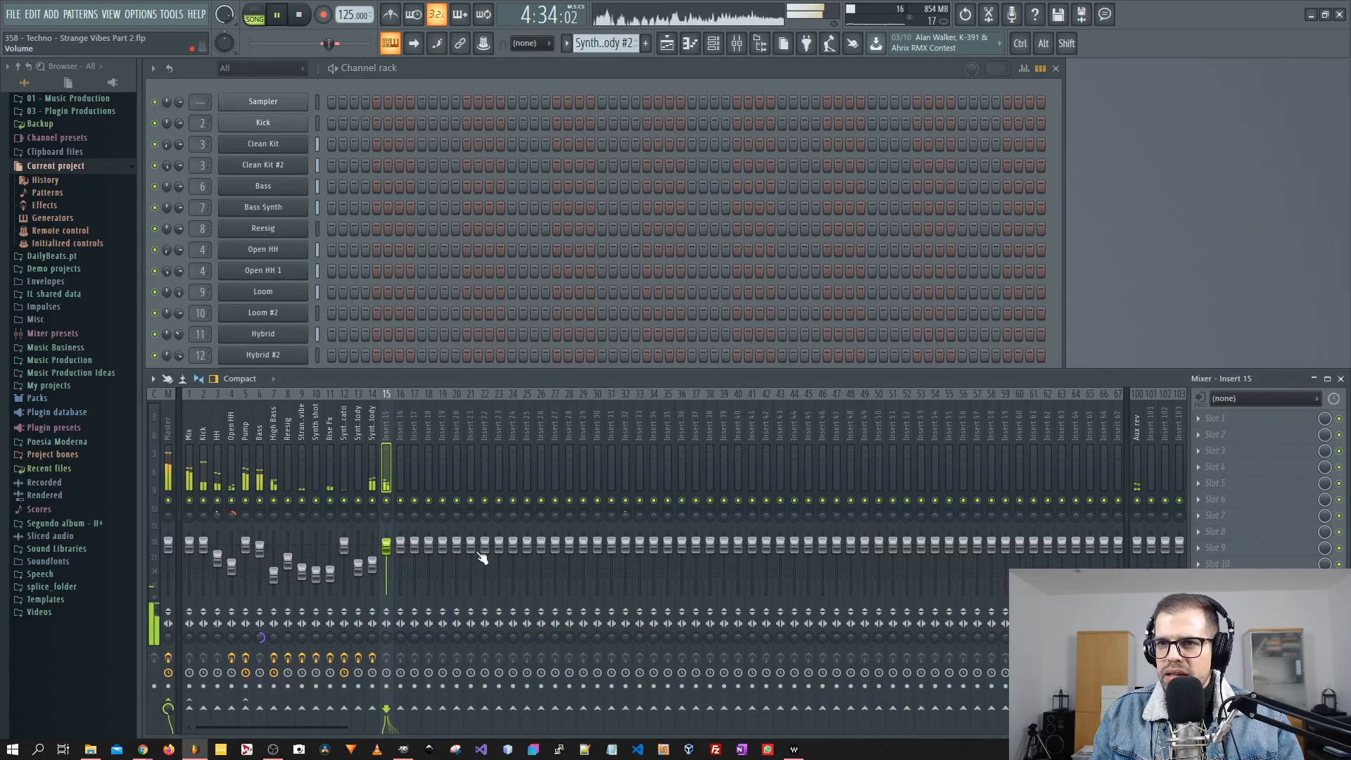
{"action": "right_click", "coordinate": [250, 714]}
{"action": "left_click", "coordinate": [268, 687]}
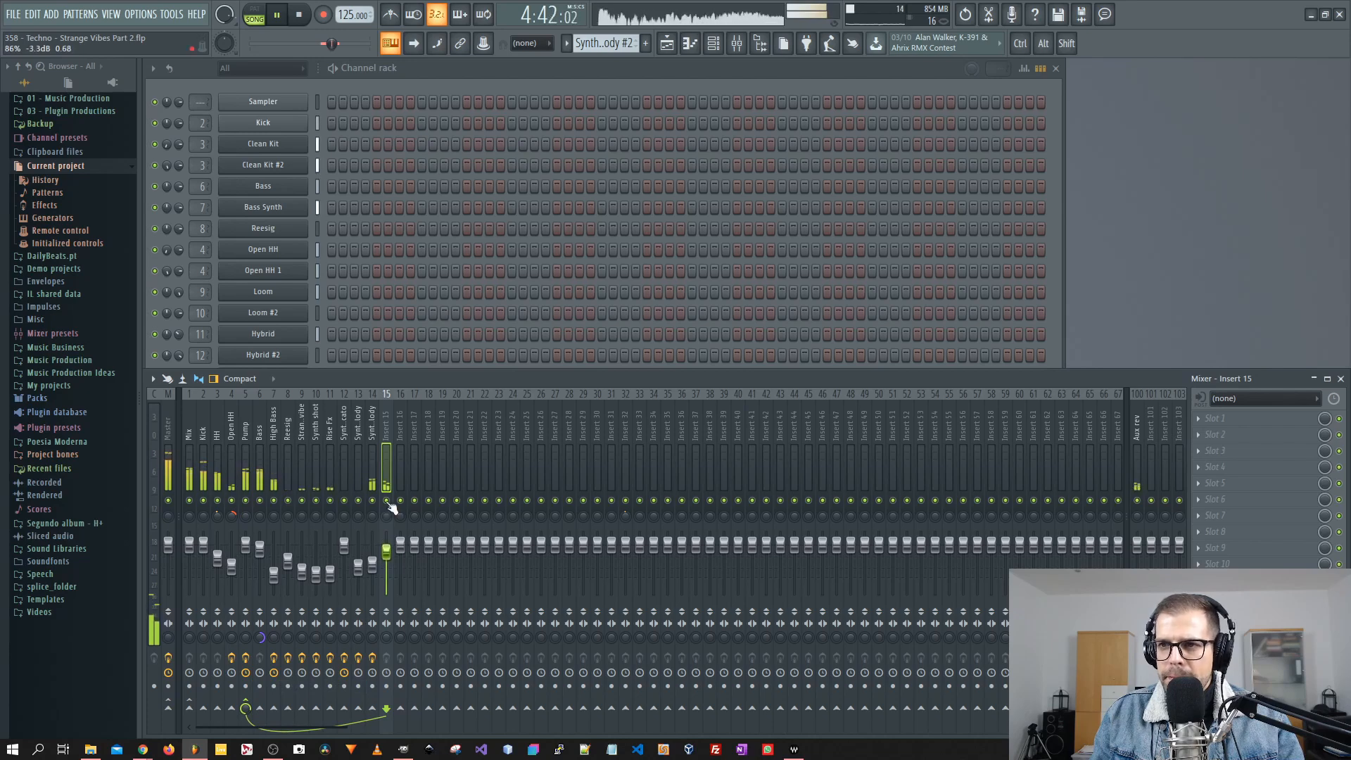
{"action": "double_click", "coordinate": [387, 420]}
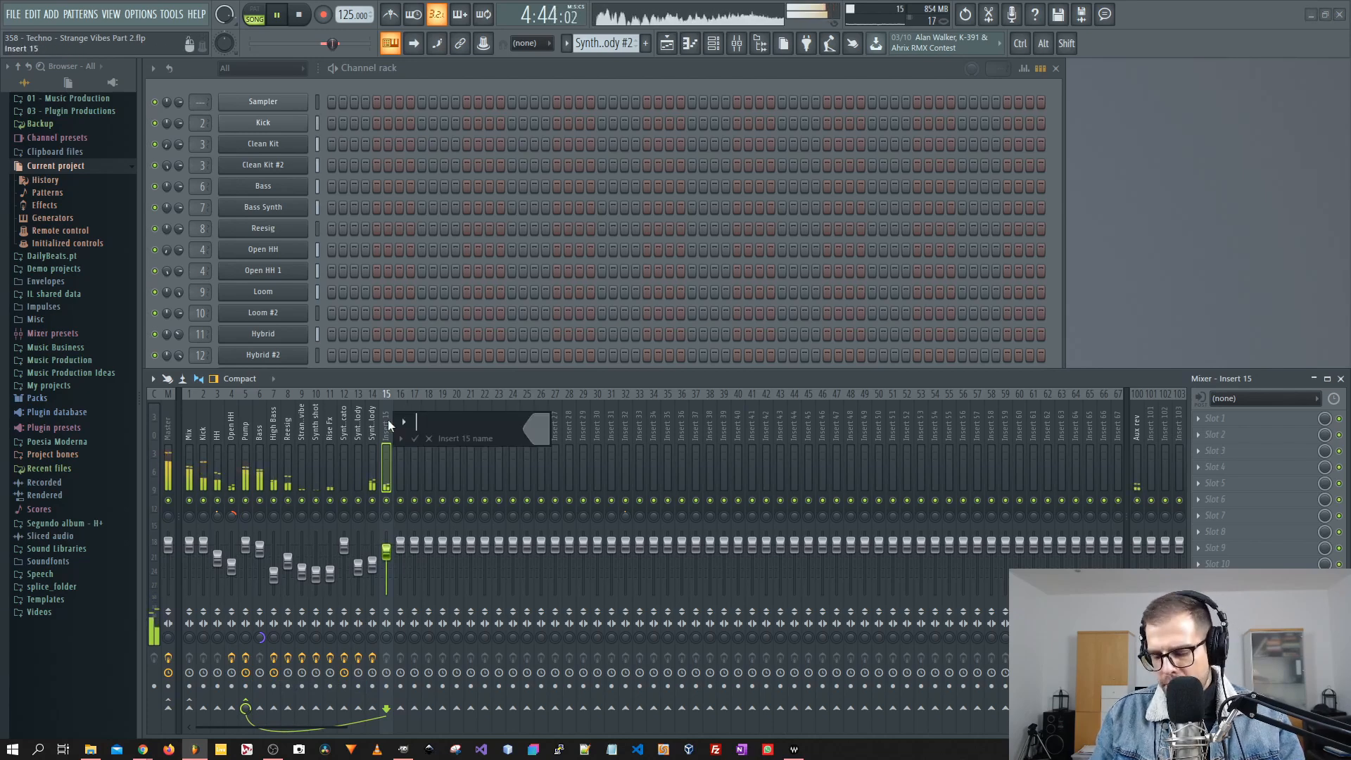
{"action": "type", "text": "Strings"}
{"action": "key", "text": "Return"}
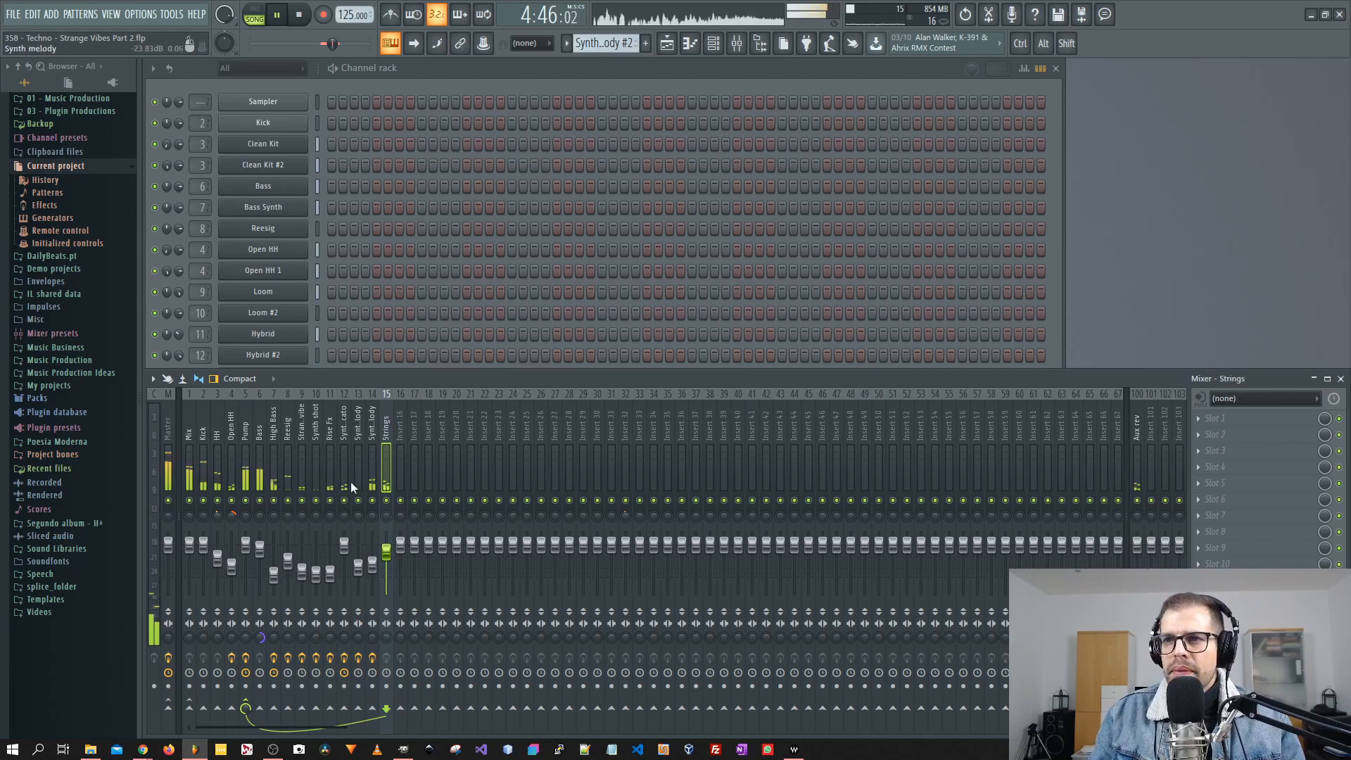
- Add Fruity Reeverb 2 to the first effect slot of the Strings mixer track and place its window over the channel rack
{"action": "left_click", "coordinate": [1196, 418]}
{"action": "mouse_move", "coordinate": [1230, 422]}
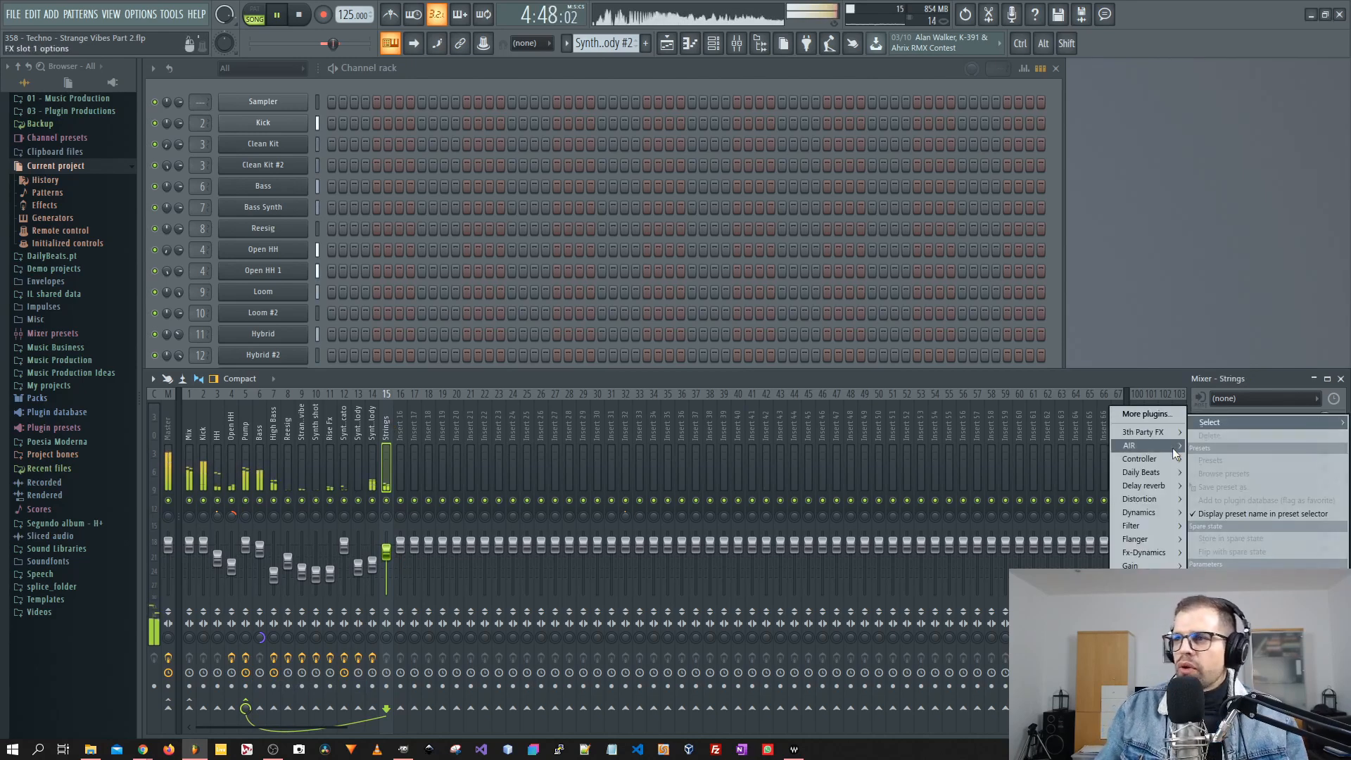
{"action": "mouse_move", "coordinate": [1171, 487]}
{"action": "left_click", "coordinate": [1049, 528]}
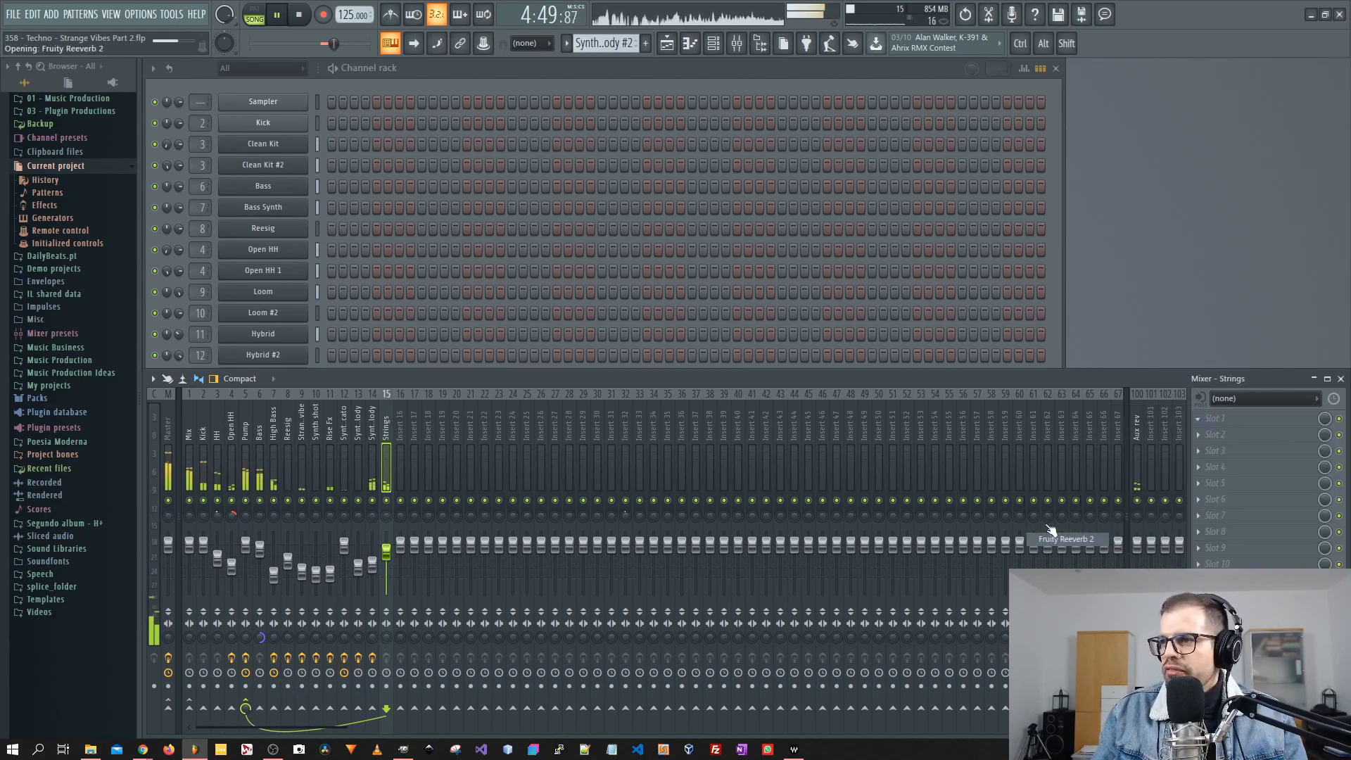
{"action": "left_click_drag", "start_coordinate": [150, 72], "coordinate": [345, 258]}
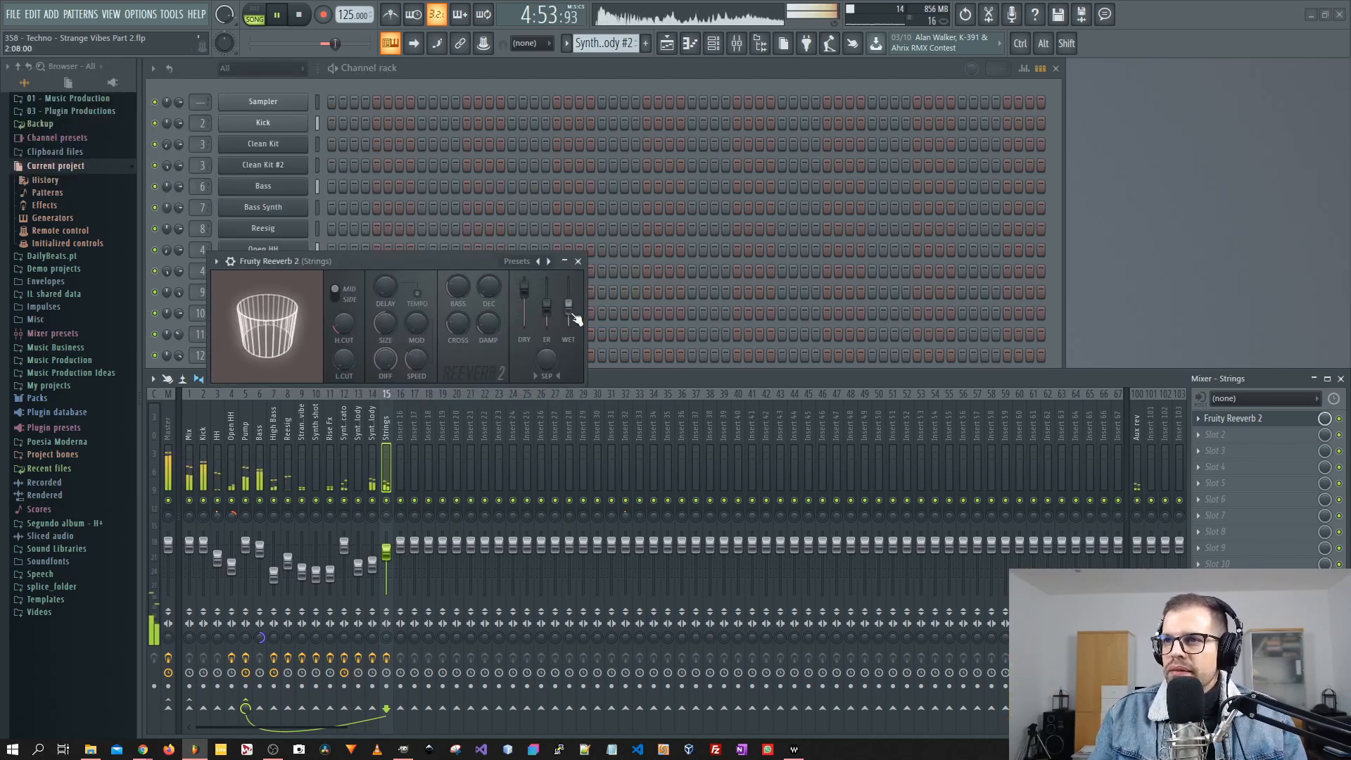
- Raise the reverb's wet level, lower its dry level, set its decay to 5.1 sec, and raise the Strings fader to 102%
{"action": "left_click_drag", "start_coordinate": [569, 309], "coordinate": [532, 307]}
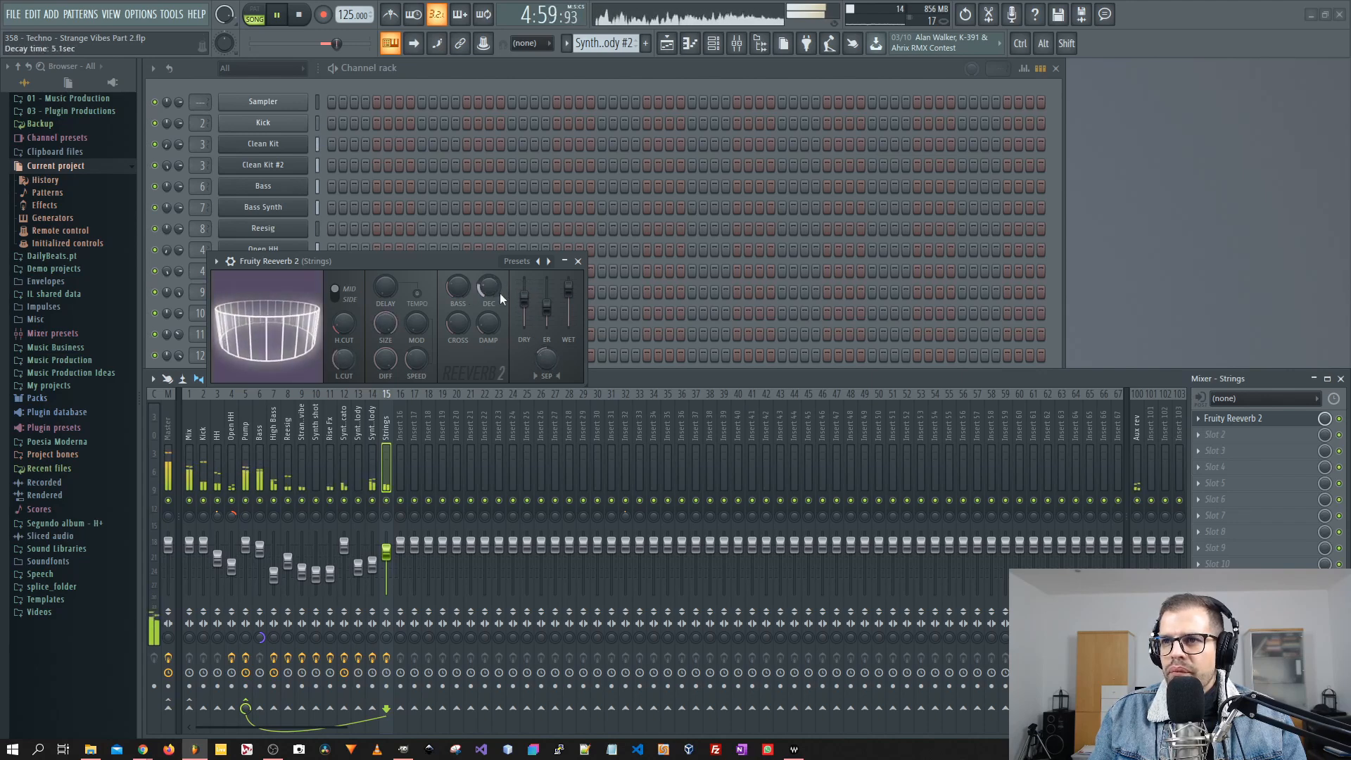
{"action": "left_click_drag", "start_coordinate": [459, 289], "coordinate": [460, 311]}
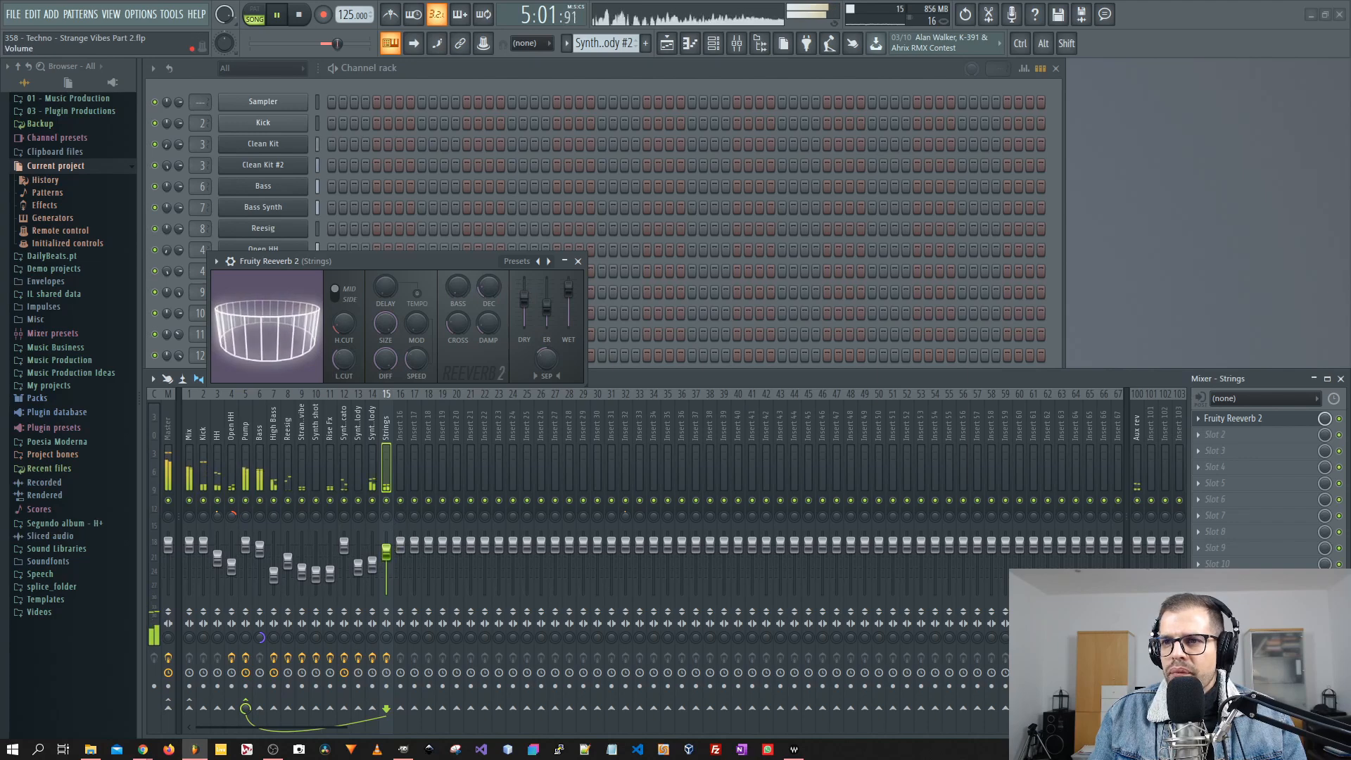
{"action": "left_click_drag", "start_coordinate": [386, 549], "coordinate": [386, 543]}
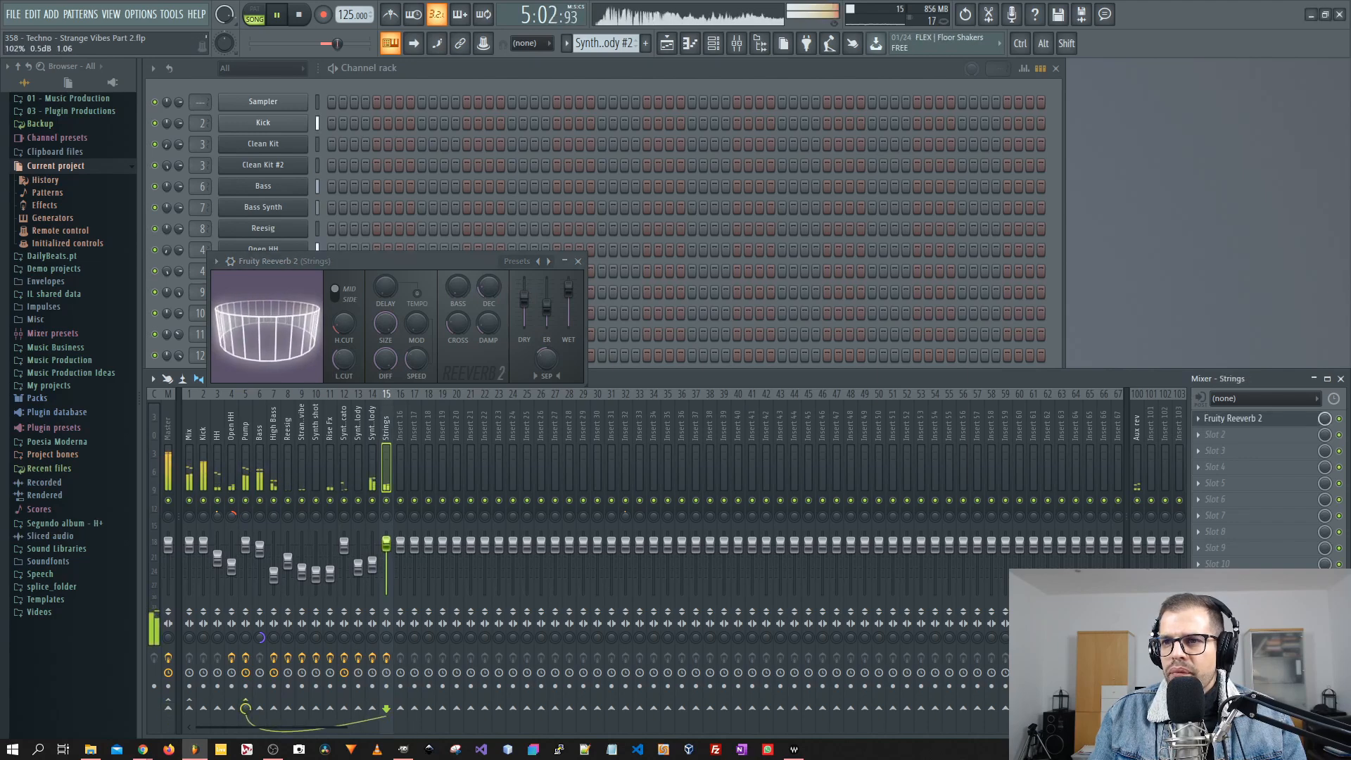
{"action": "left_click", "coordinate": [563, 261]}
- Adjust the channel volume of Xpand!2 #2 and set the Strings mixer fader to 78% (-5.2 dB)
{"action": "left_click", "coordinate": [512, 69]}
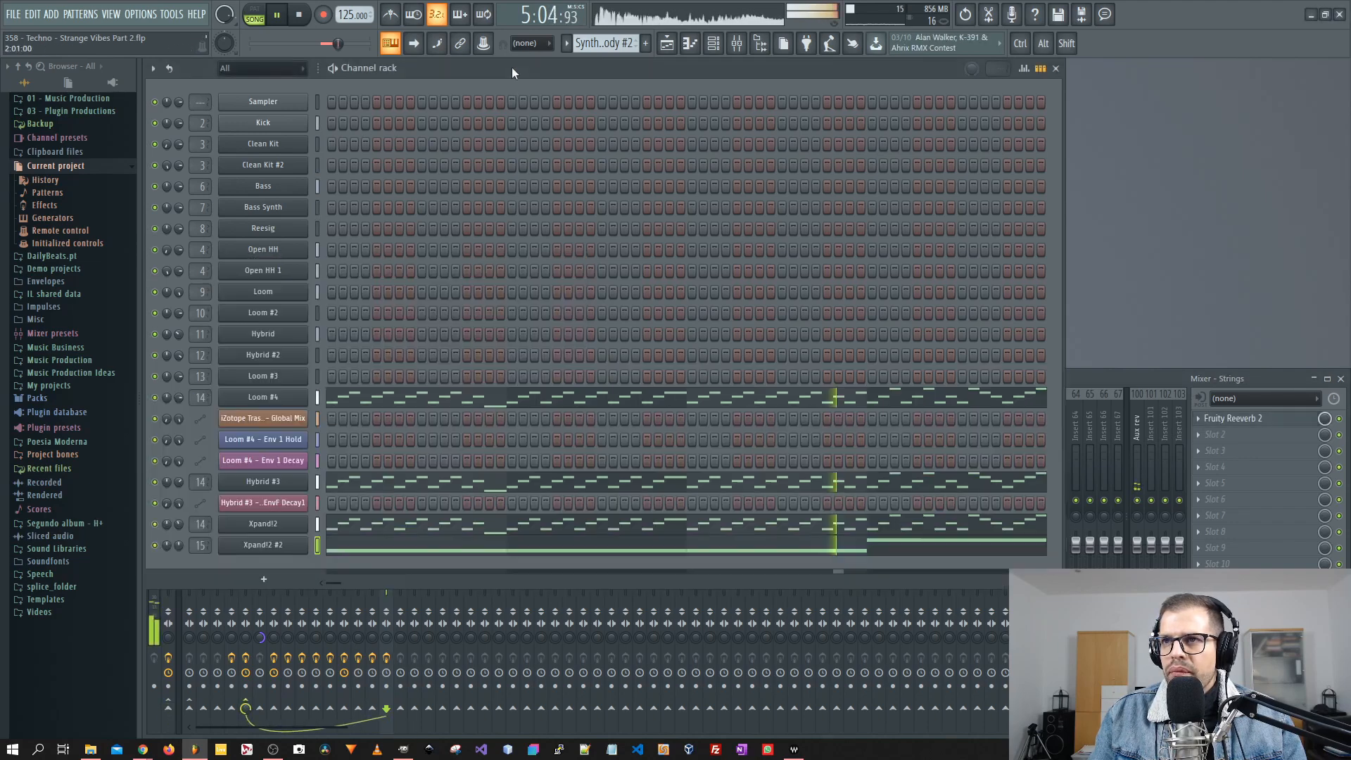
{"action": "right_click", "coordinate": [178, 545]}
{"action": "left_click", "coordinate": [204, 533]}
{"action": "left_click", "coordinate": [1070, 386]}
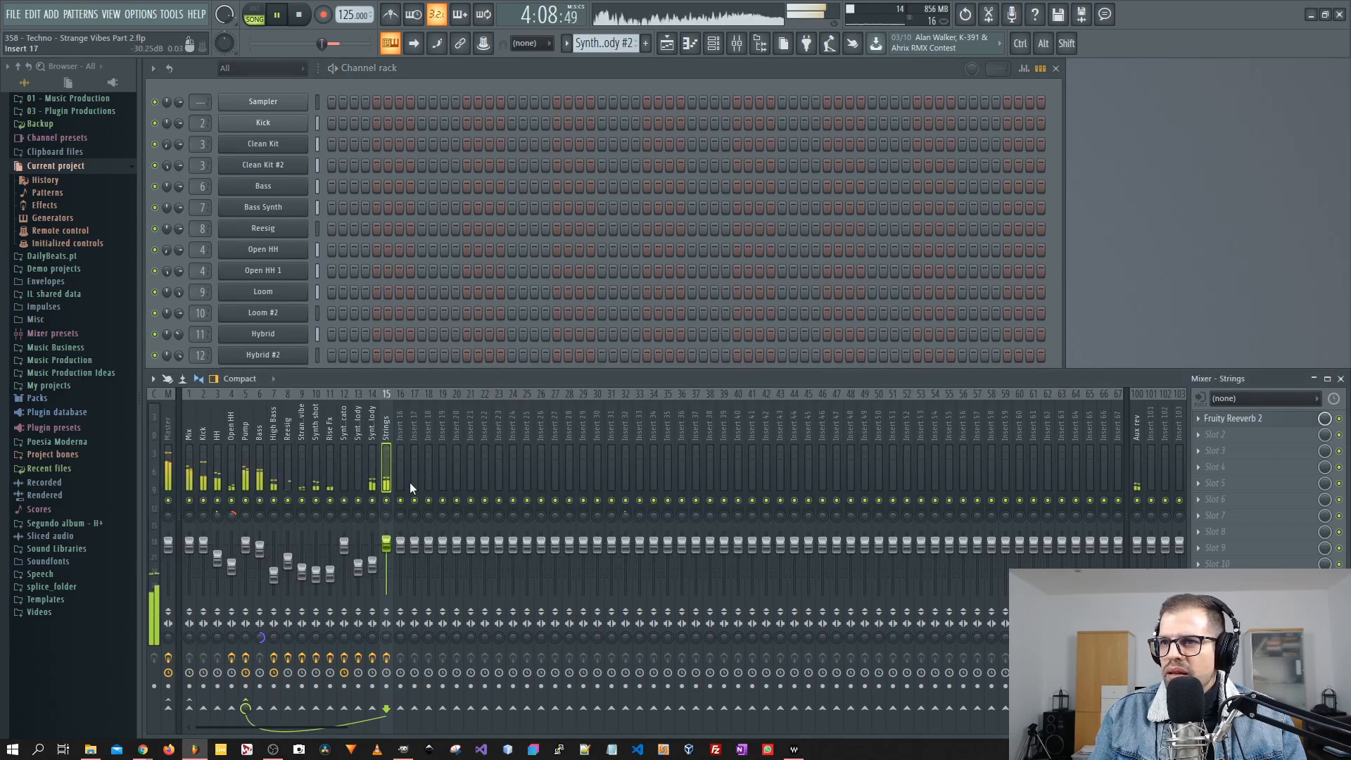
{"action": "left_click_drag", "start_coordinate": [387, 552], "coordinate": [386, 555]}
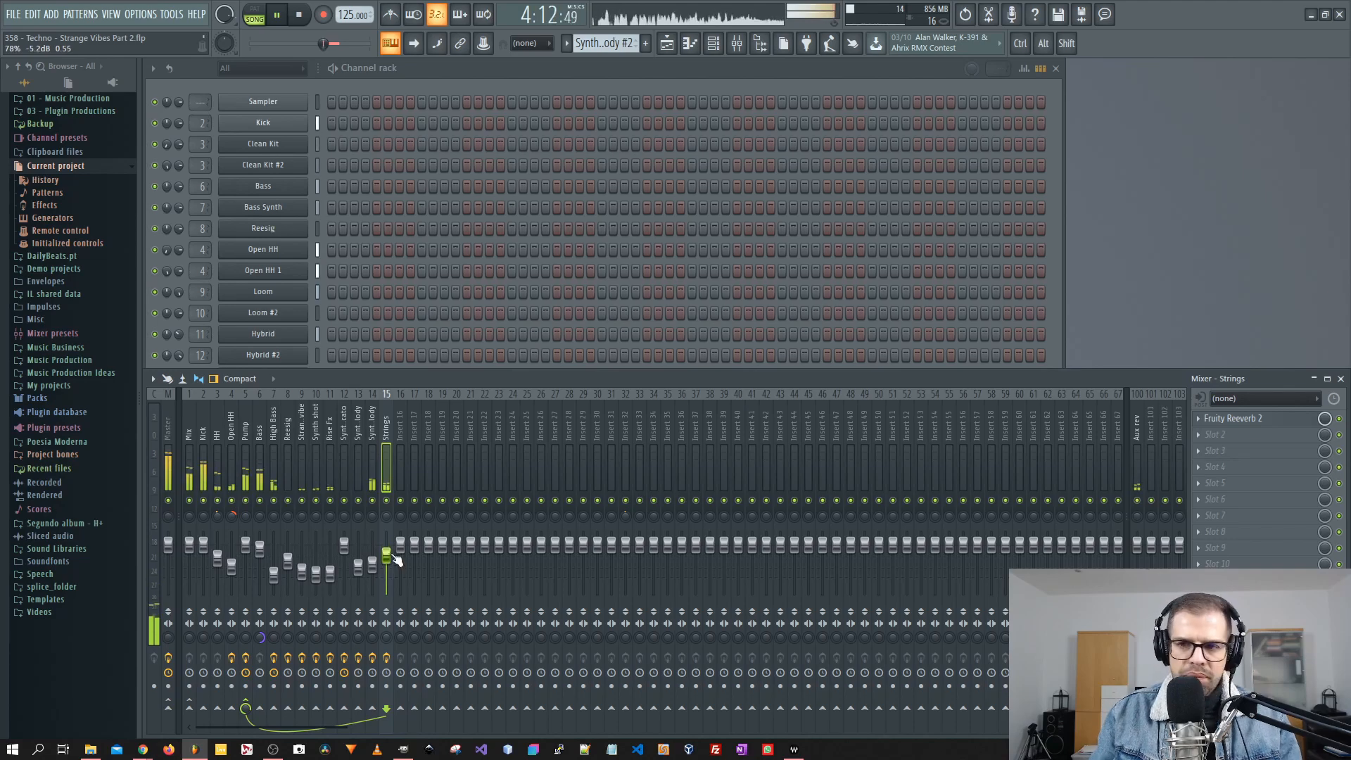
- Group playlist tracks 12 to 15, which hold the automation clips, with Track 11 above them and stop playback
{"action": "left_click", "coordinate": [667, 44]}
{"action": "scroll", "coordinate": [821, 103], "scroll_direction": "up", "scroll_amount": 5}
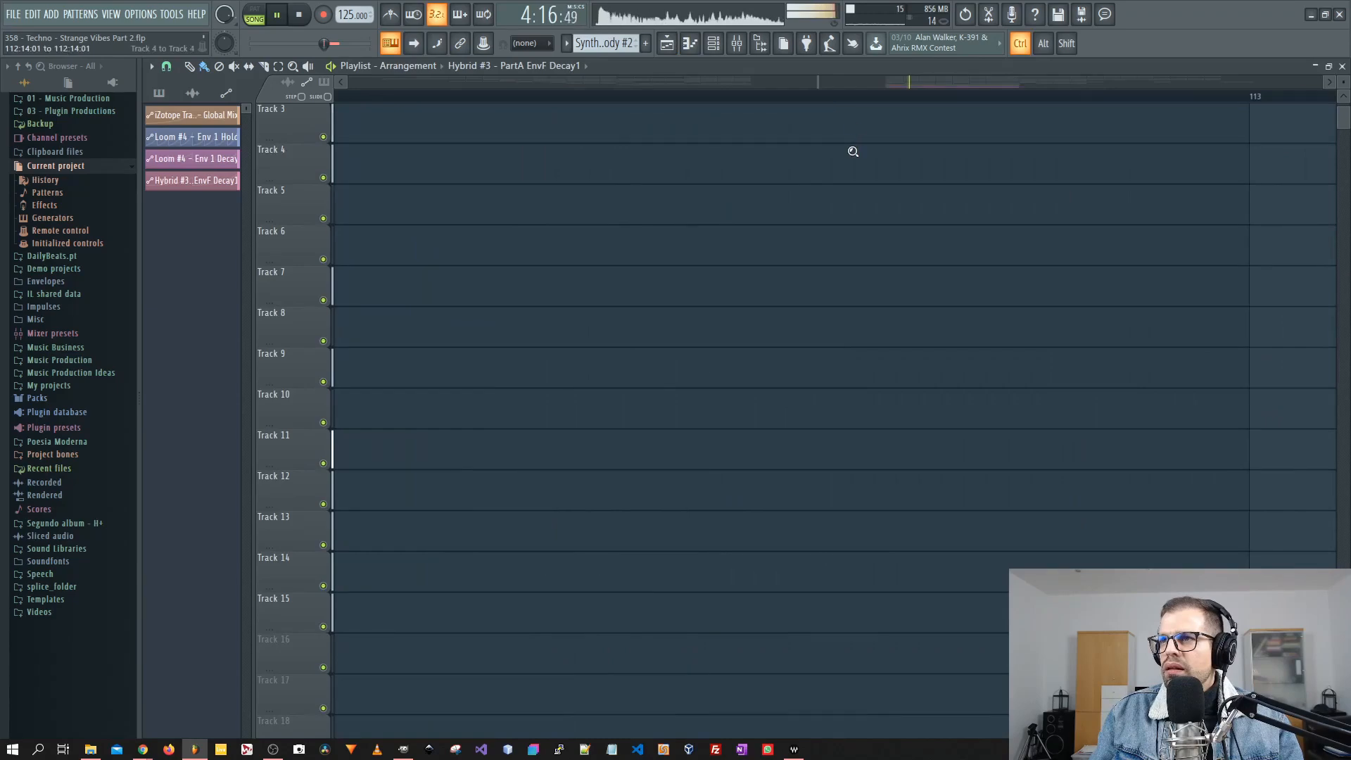
{"action": "right_click", "coordinate": [854, 151], "text": "ctrl"}
{"action": "left_click", "coordinate": [951, 97], "text": "ctrl"}
{"action": "left_click_drag", "start_coordinate": [923, 271], "coordinate": [610, 296]}
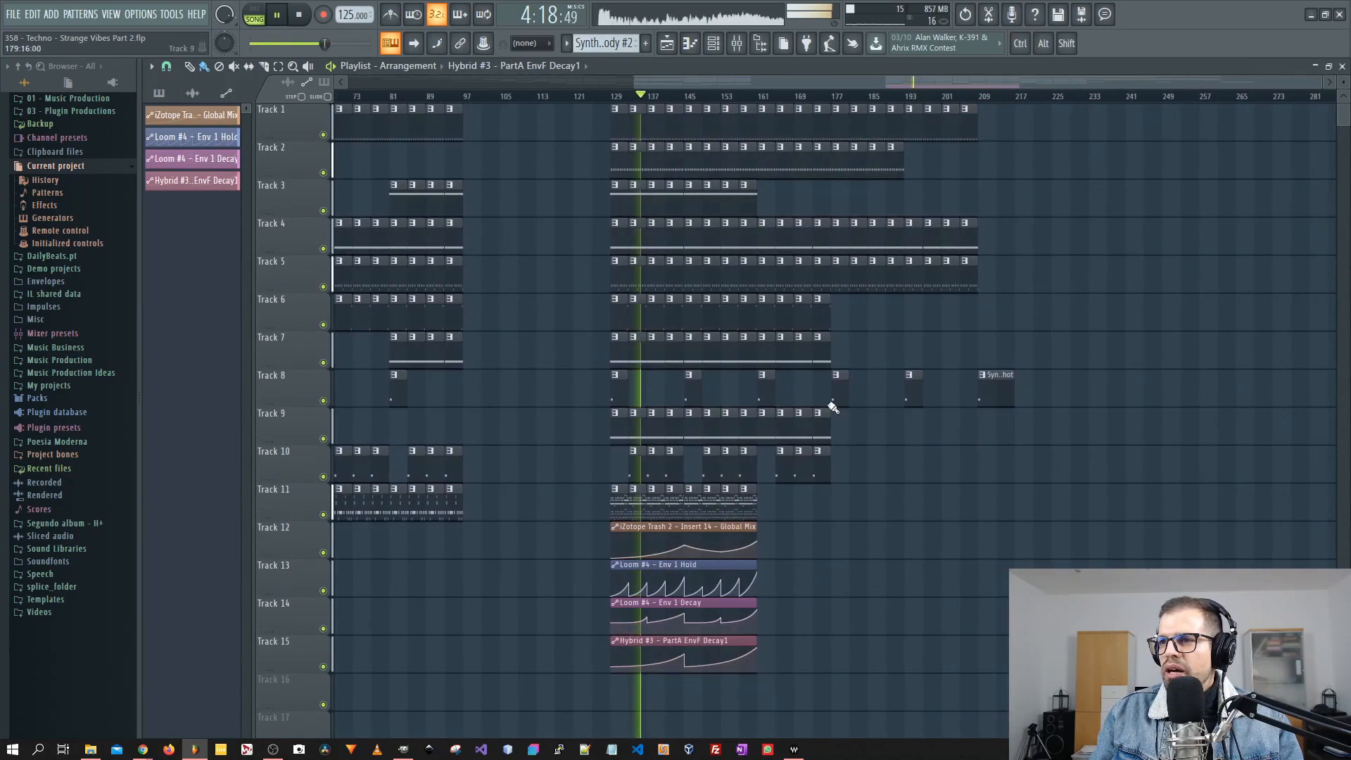
{"action": "right_click", "coordinate": [304, 560]}
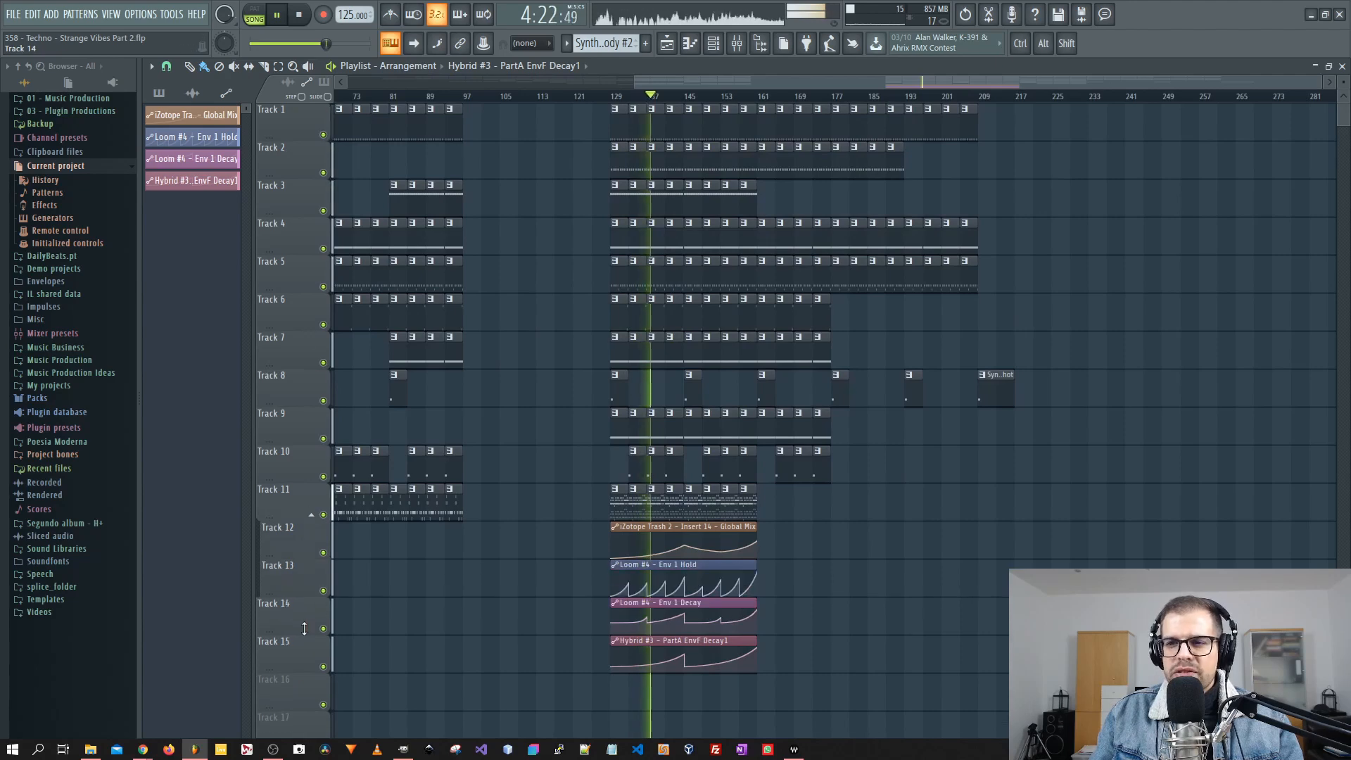
{"action": "left_click_drag", "start_coordinate": [306, 635], "coordinate": [307, 321]}
{"action": "left_click_drag", "start_coordinate": [314, 673], "coordinate": [324, 505]}
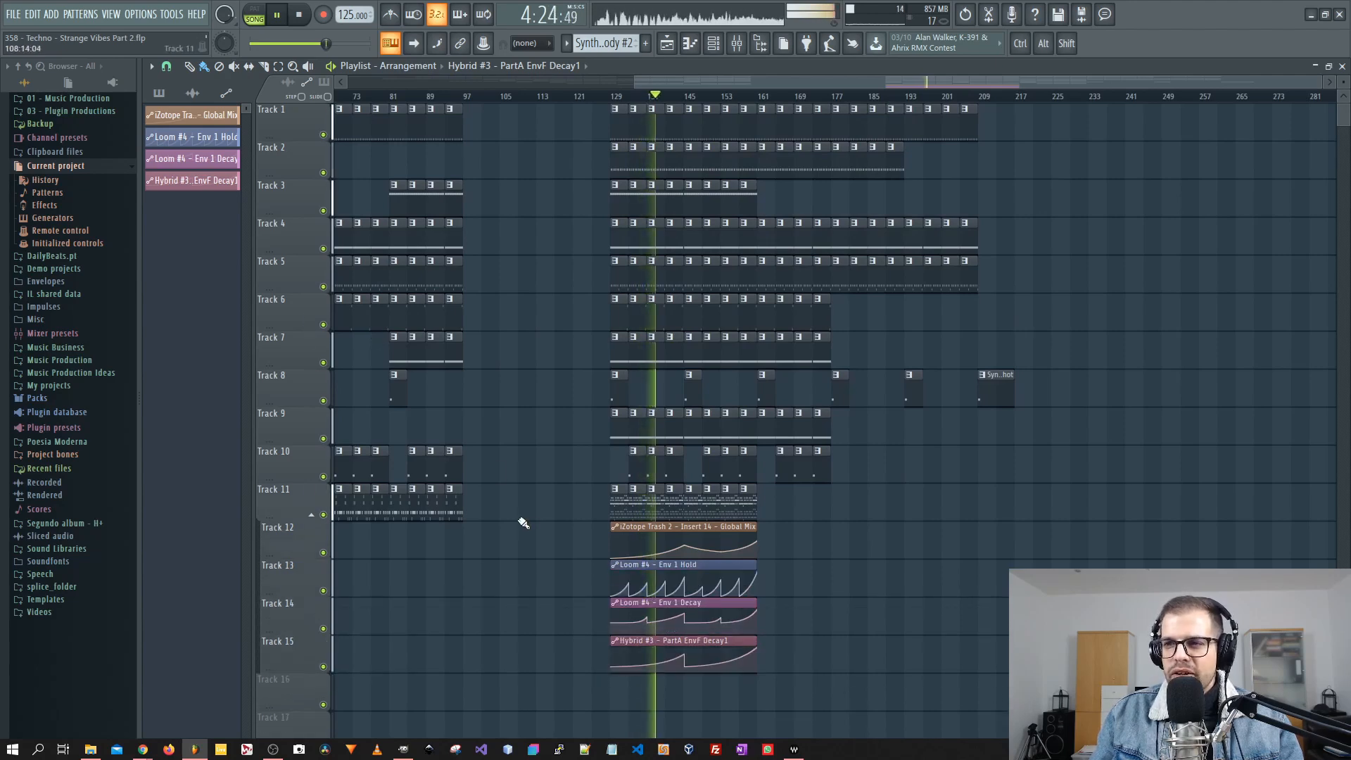
{"action": "key", "text": "Page_Up"}
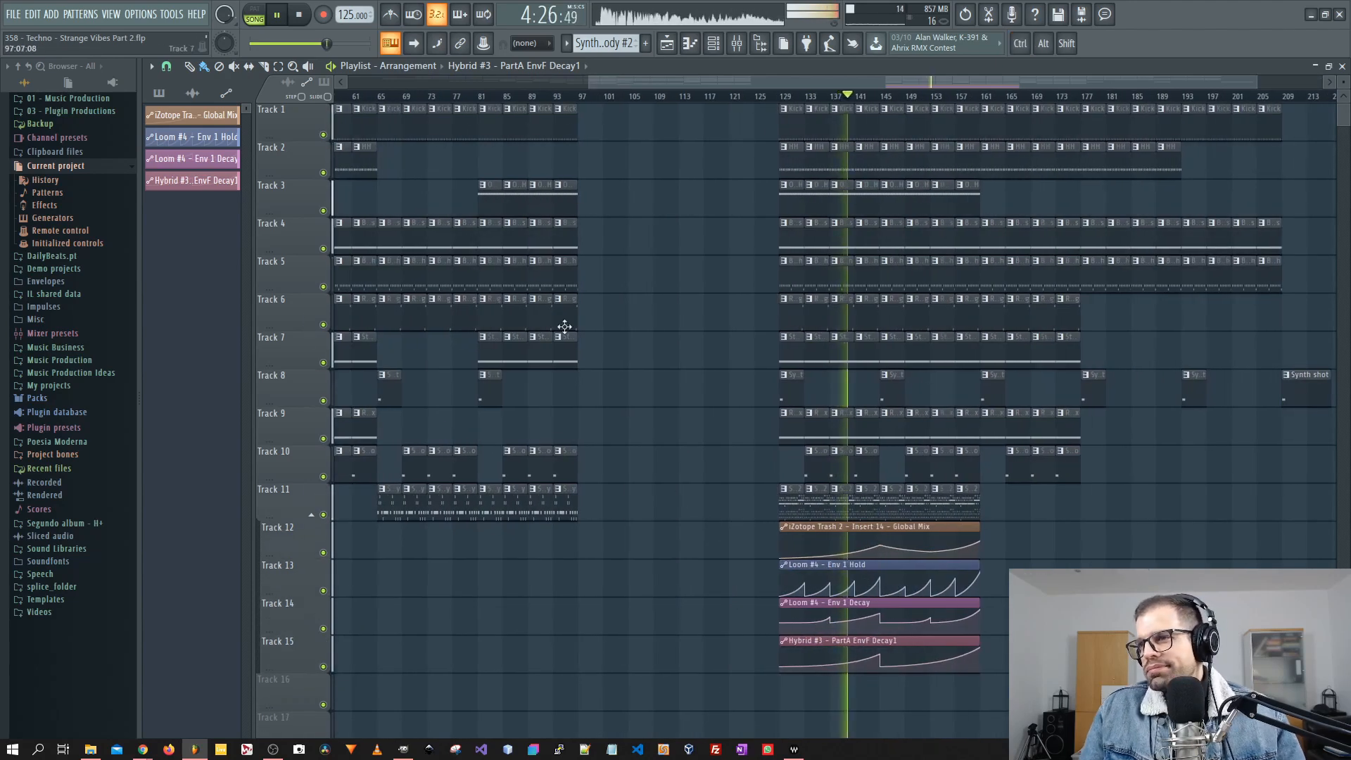
{"action": "key", "text": "space"}
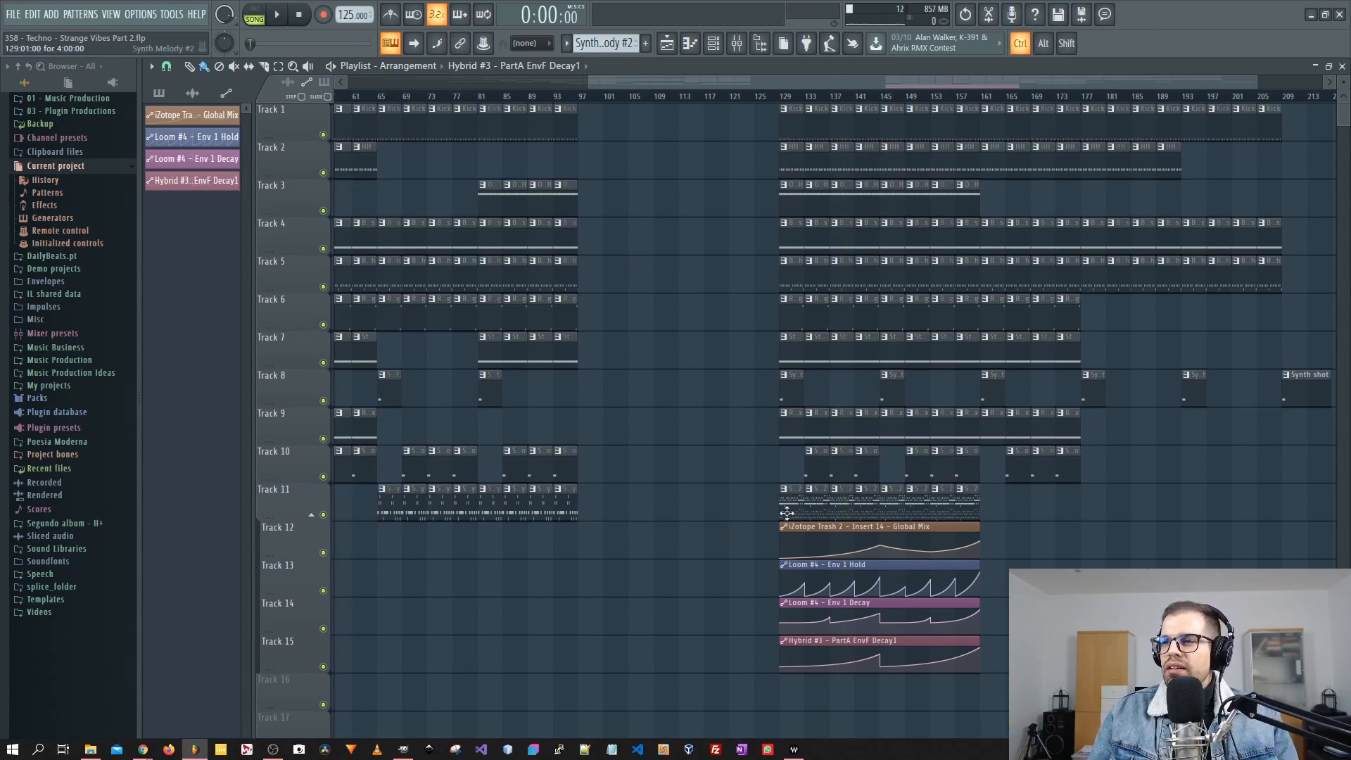
- Collapse the group of automation tracks under Track 11 in the playlist
{"action": "left_click", "coordinate": [314, 514]}
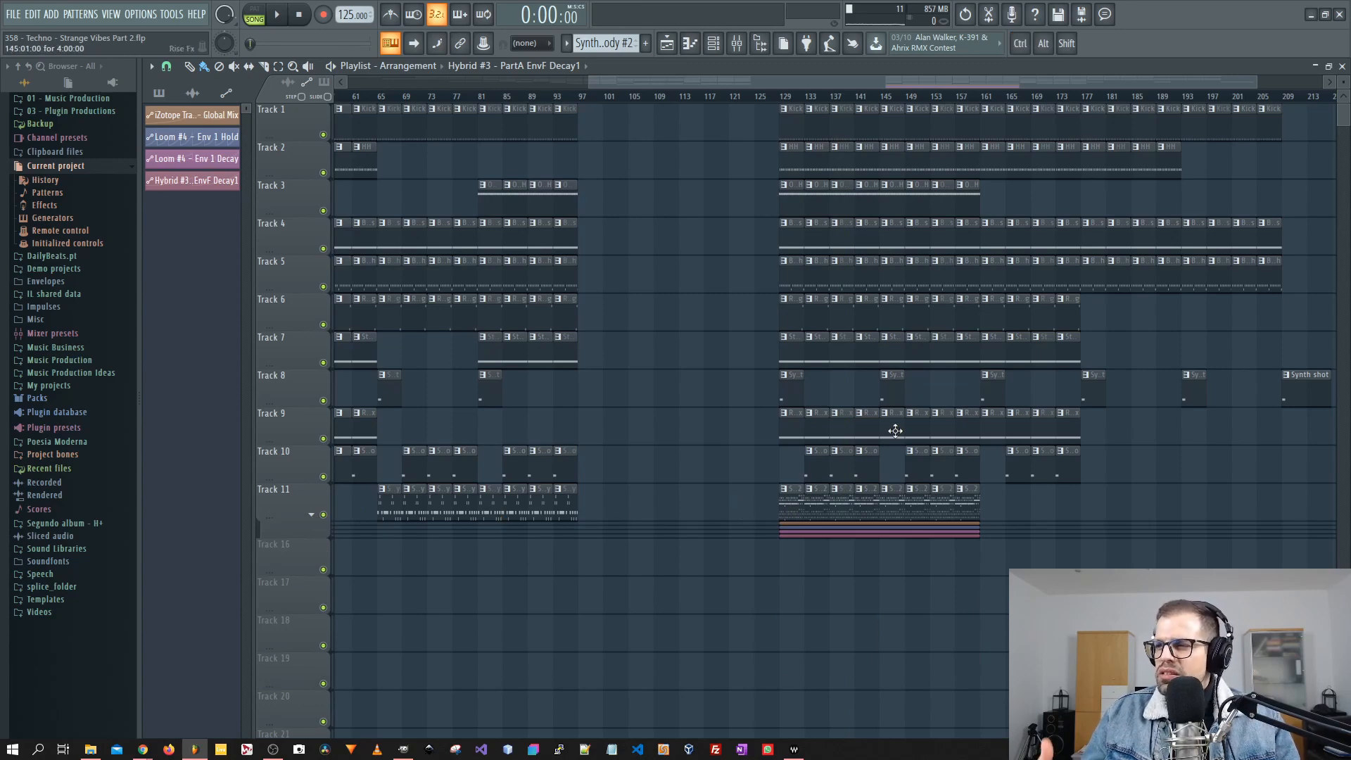
{"action": "scroll", "coordinate": [915, 292], "scroll_direction": "up", "scroll_amount": 3}
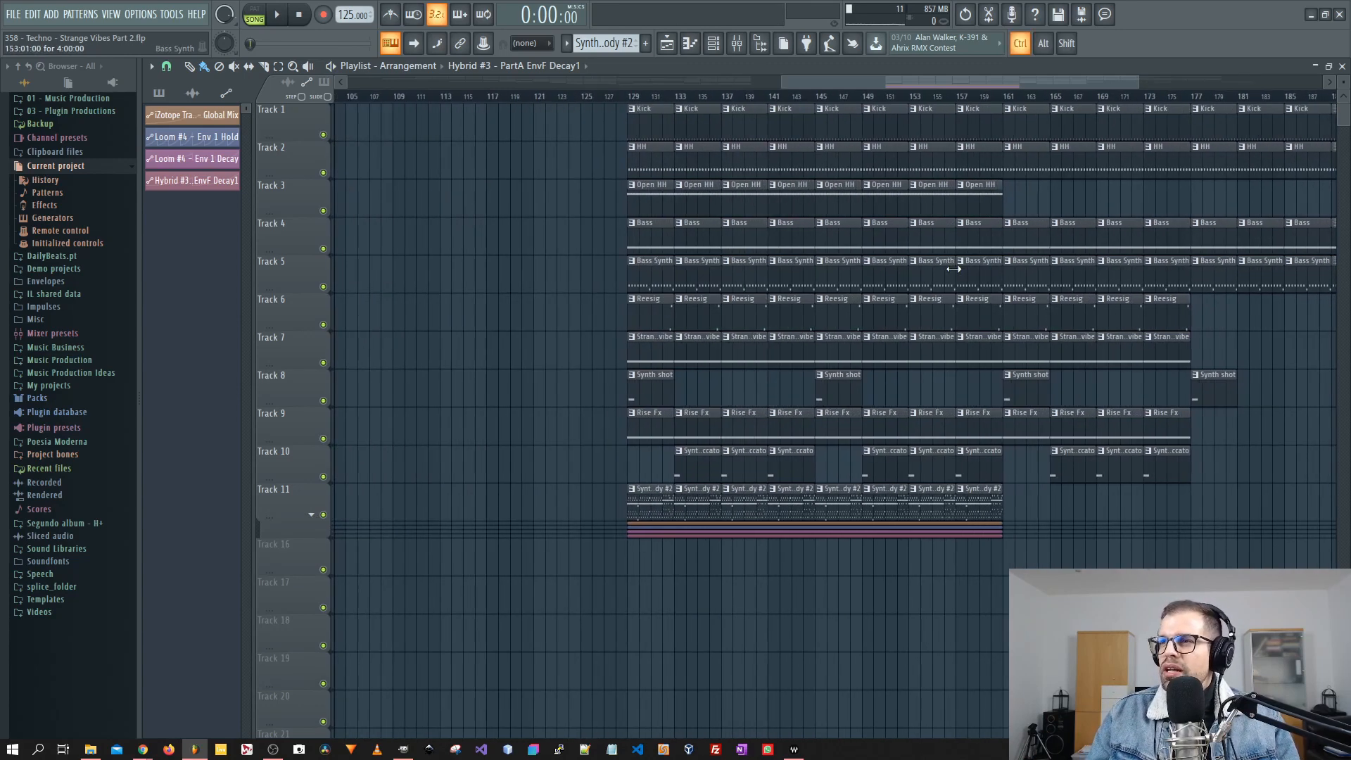
{"action": "scroll", "coordinate": [670, 333], "scroll_direction": "down", "scroll_amount": 3}
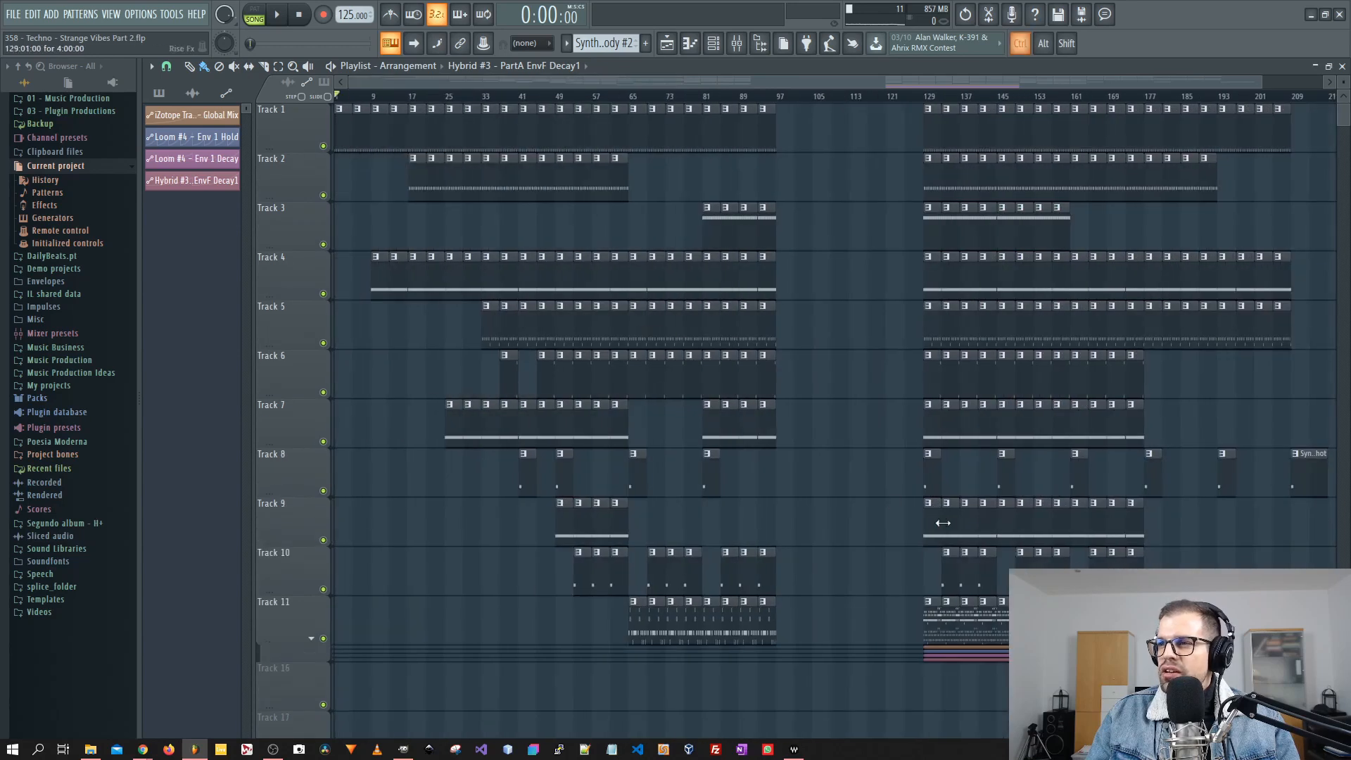
{"action": "left_click_drag", "start_coordinate": [915, 690], "coordinate": [779, 124]}
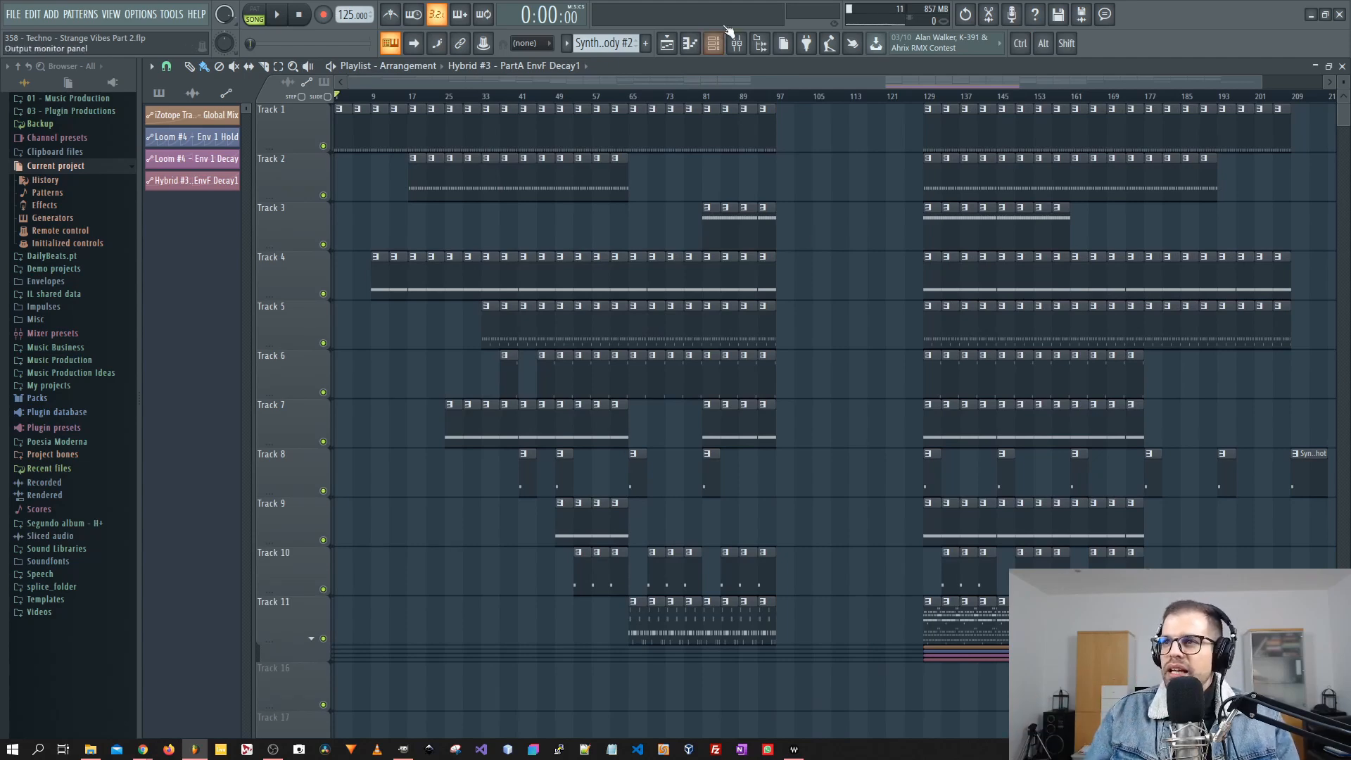
- Play the arrangement from about bar 87, then from bar 129, to review the sections around the break
{"action": "left_click", "coordinate": [732, 97]}
{"action": "key", "text": "space"}
{"action": "scroll", "coordinate": [756, 109], "scroll_direction": "up", "scroll_amount": 8}
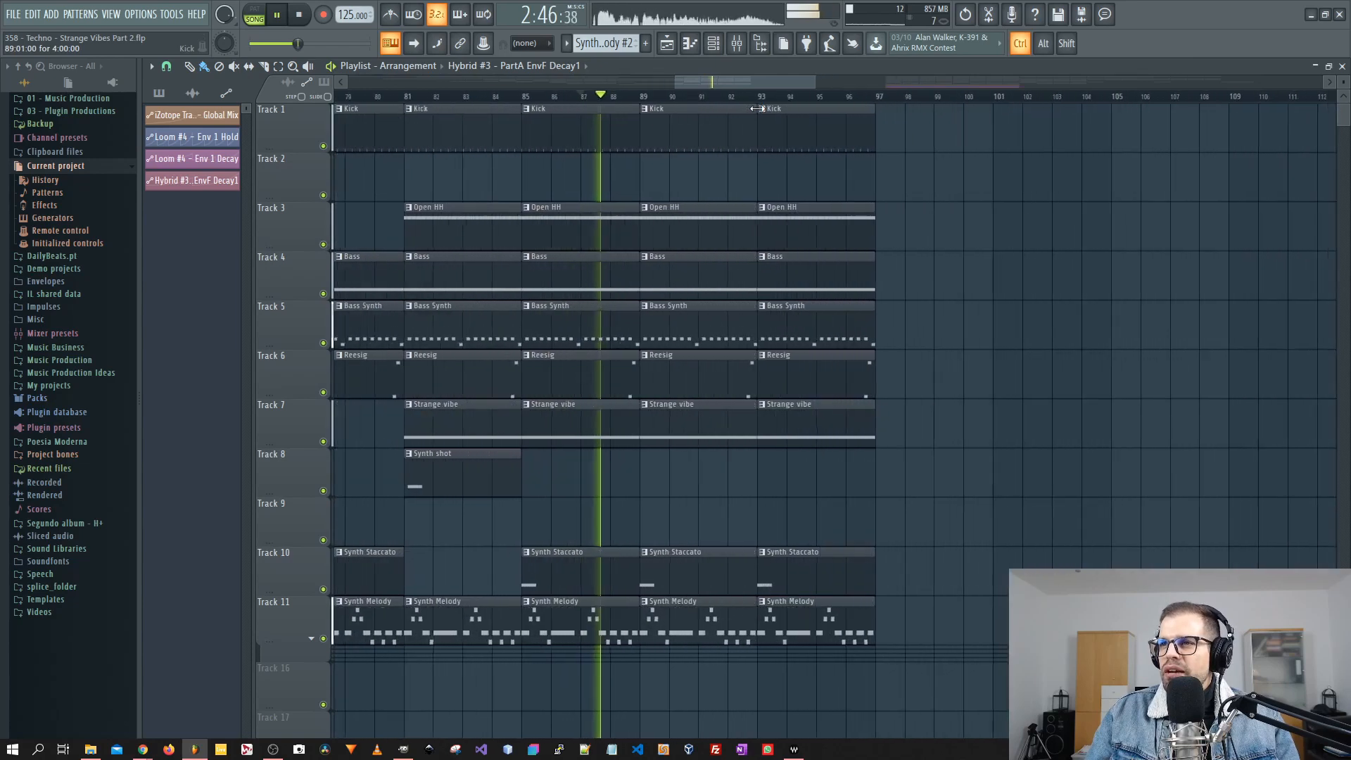
{"action": "scroll", "coordinate": [833, 151], "scroll_direction": "down", "scroll_amount": 5}
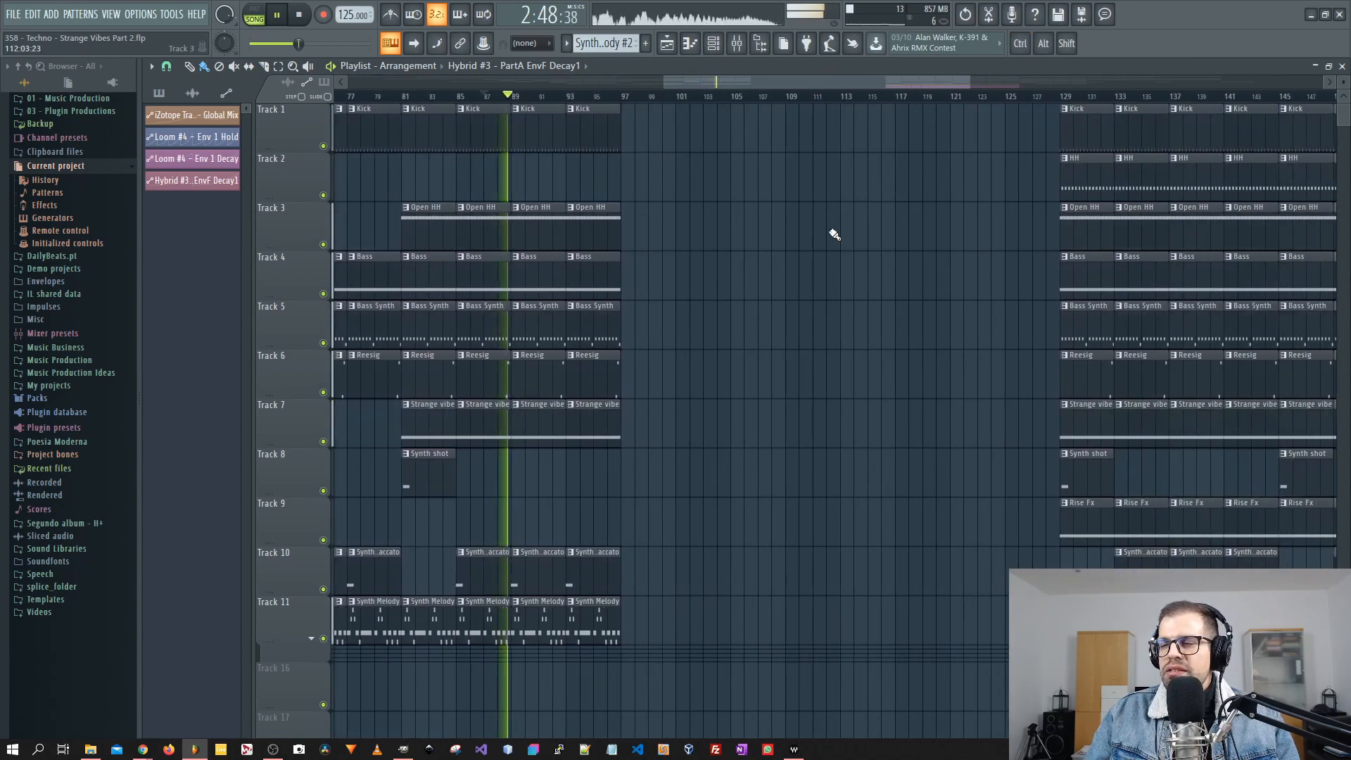
{"action": "left_click", "coordinate": [1065, 101]}
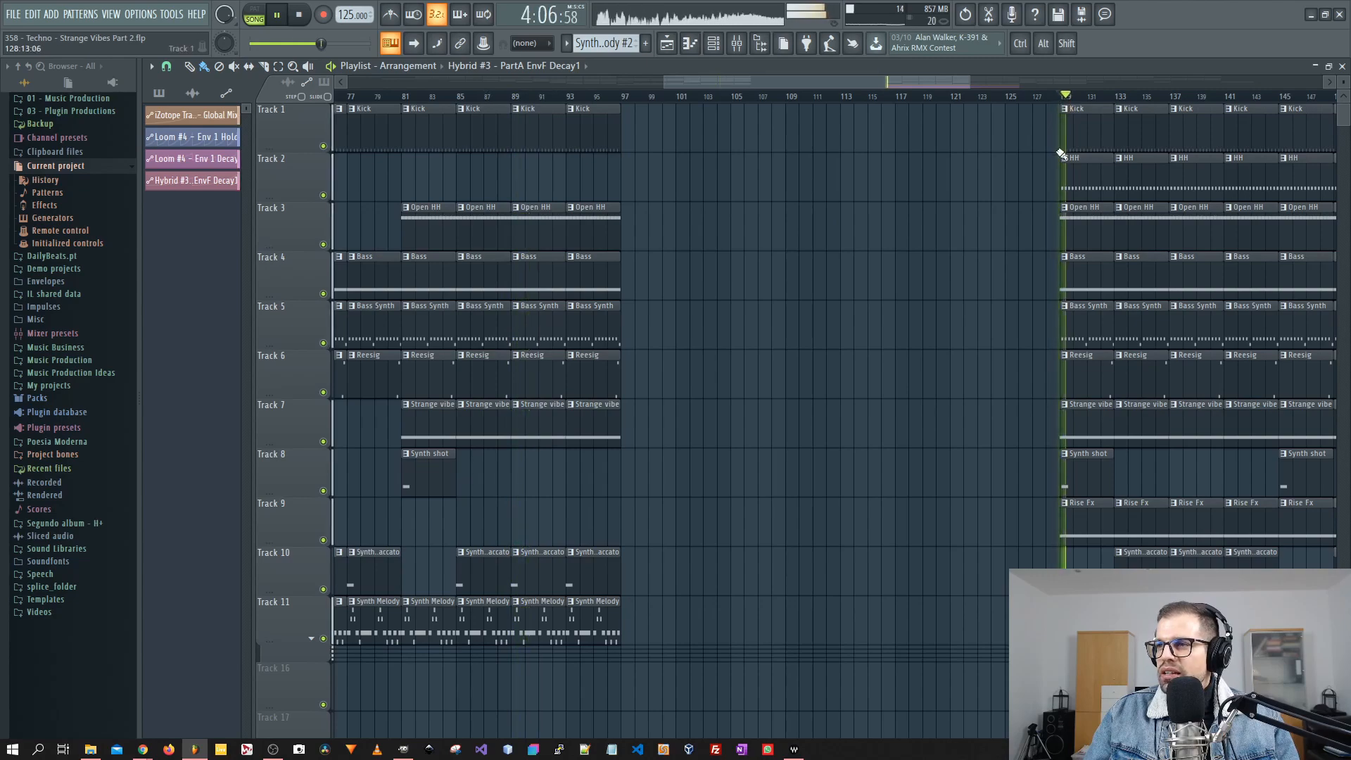
{"action": "scroll", "coordinate": [880, 352], "scroll_direction": "down", "scroll_amount": 3}
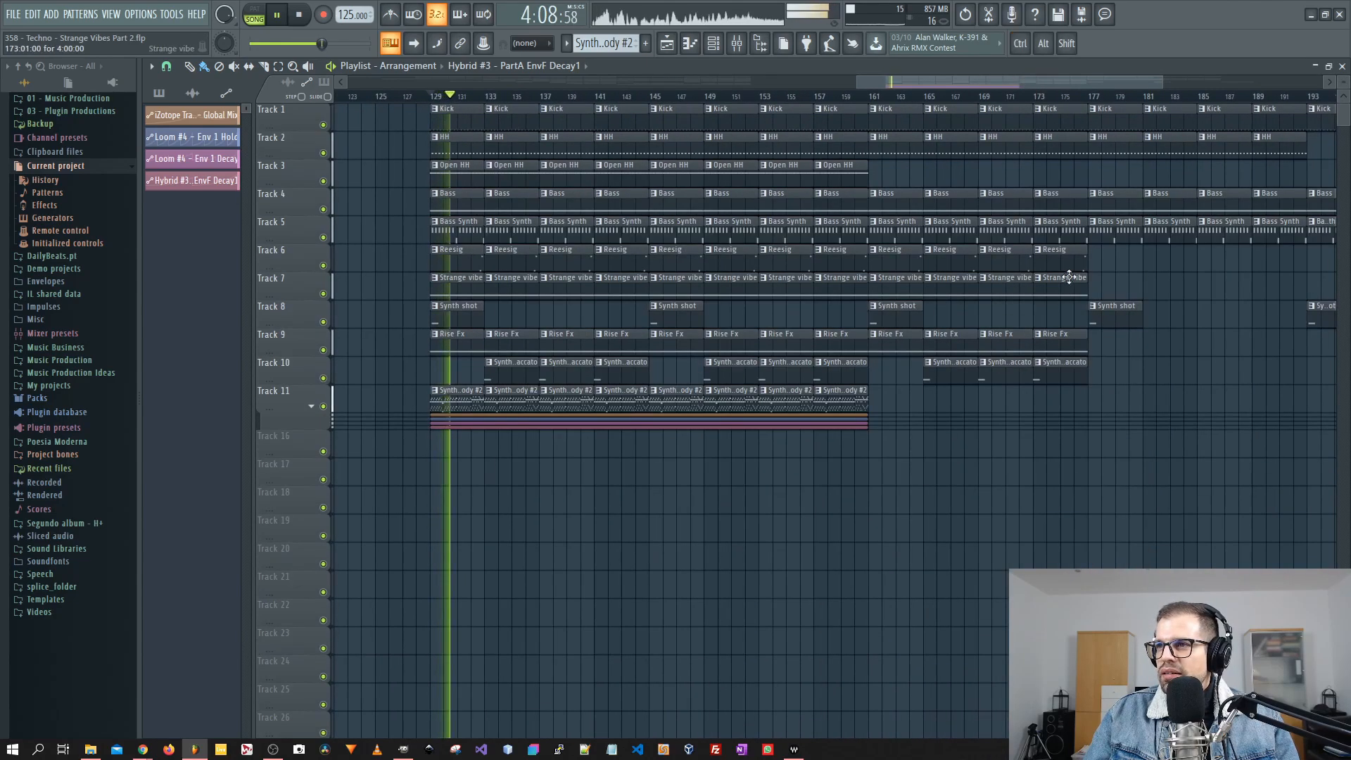
{"action": "right_click", "coordinate": [1087, 329], "text": "ctrl"}
{"action": "scroll", "coordinate": [1112, 328], "scroll_direction": "up", "scroll_amount": 4}
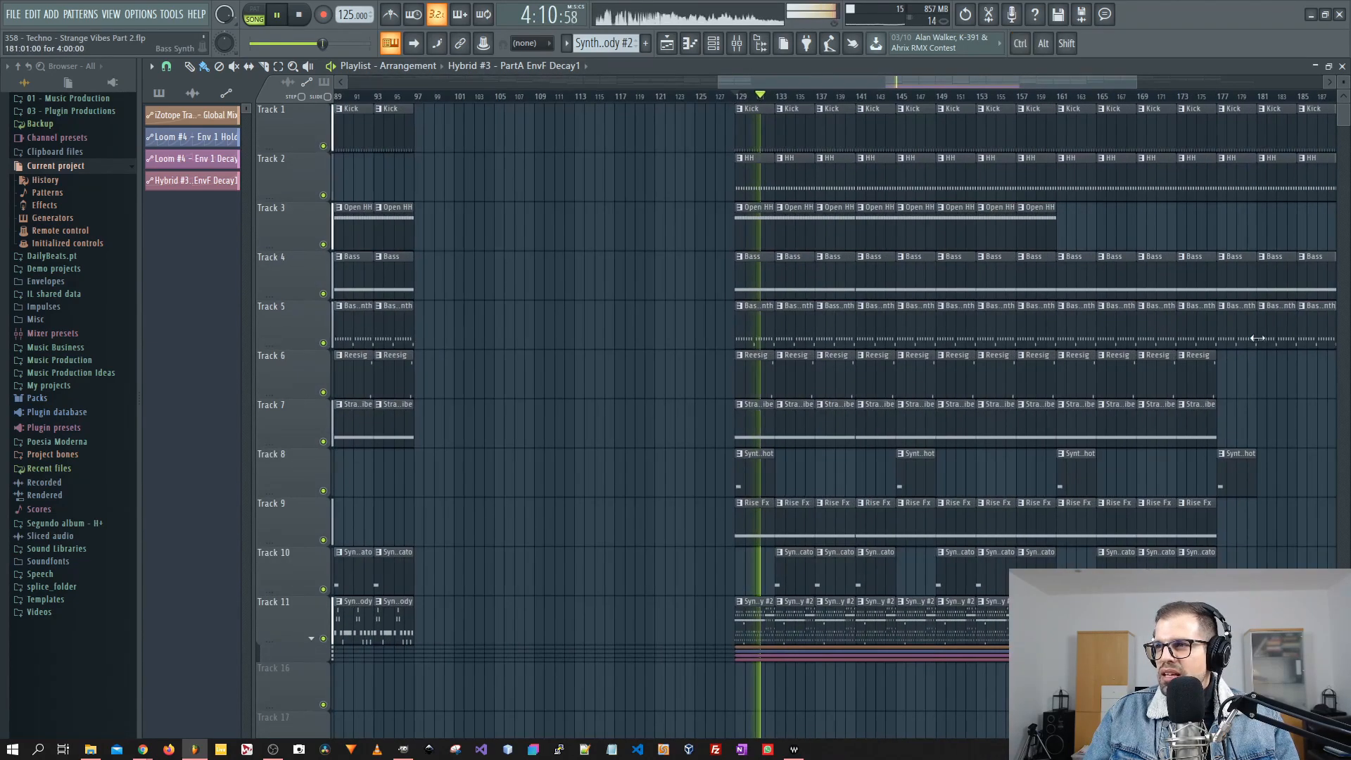
{"action": "left_click_drag", "start_coordinate": [1301, 331], "coordinate": [986, 297]}
{"action": "scroll", "coordinate": [1056, 321], "scroll_direction": "down", "scroll_amount": 1}
{"action": "scroll", "coordinate": [1060, 334], "scroll_direction": "up", "scroll_amount": 1}
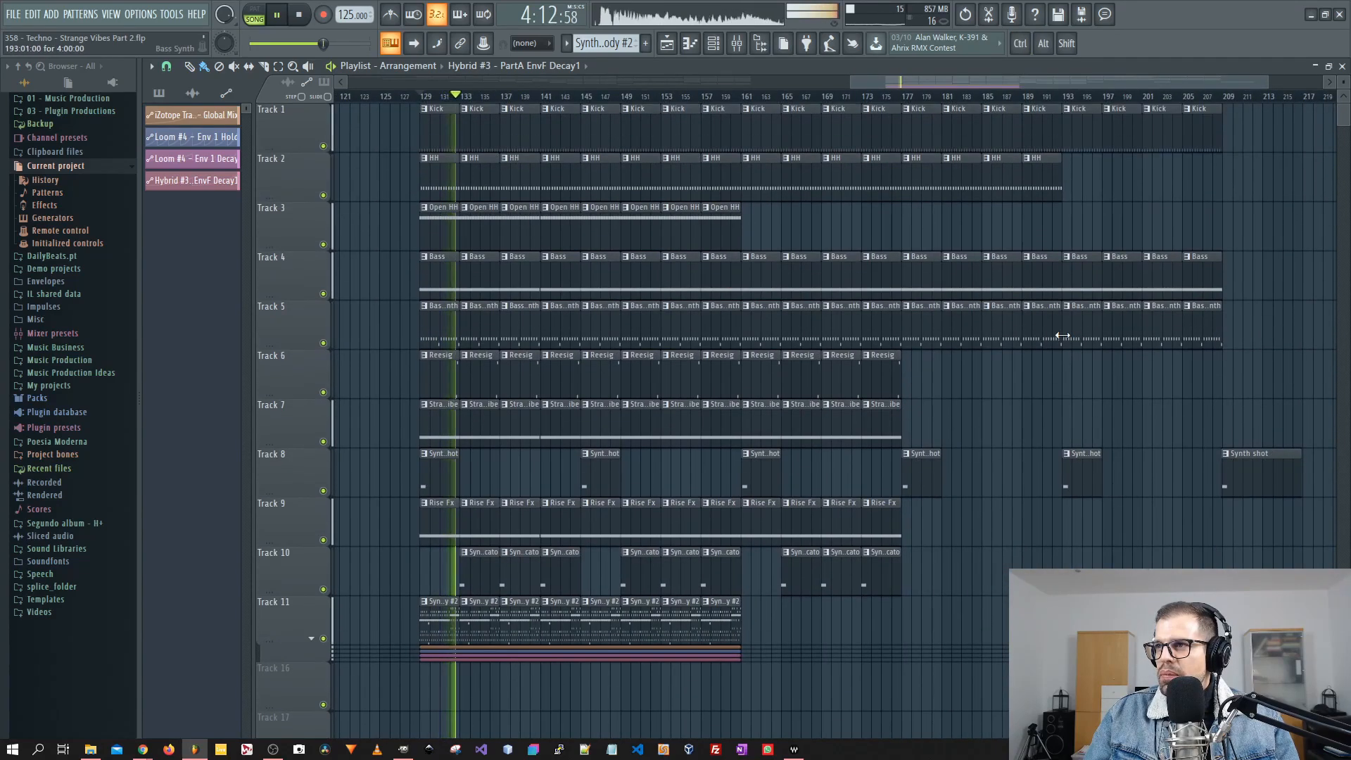
- Set the Strings mixer fader to 60% (-10.0 dB) and rebalance the Synth melody fader on insert 14 against it
{"action": "left_click", "coordinate": [1342, 67]}
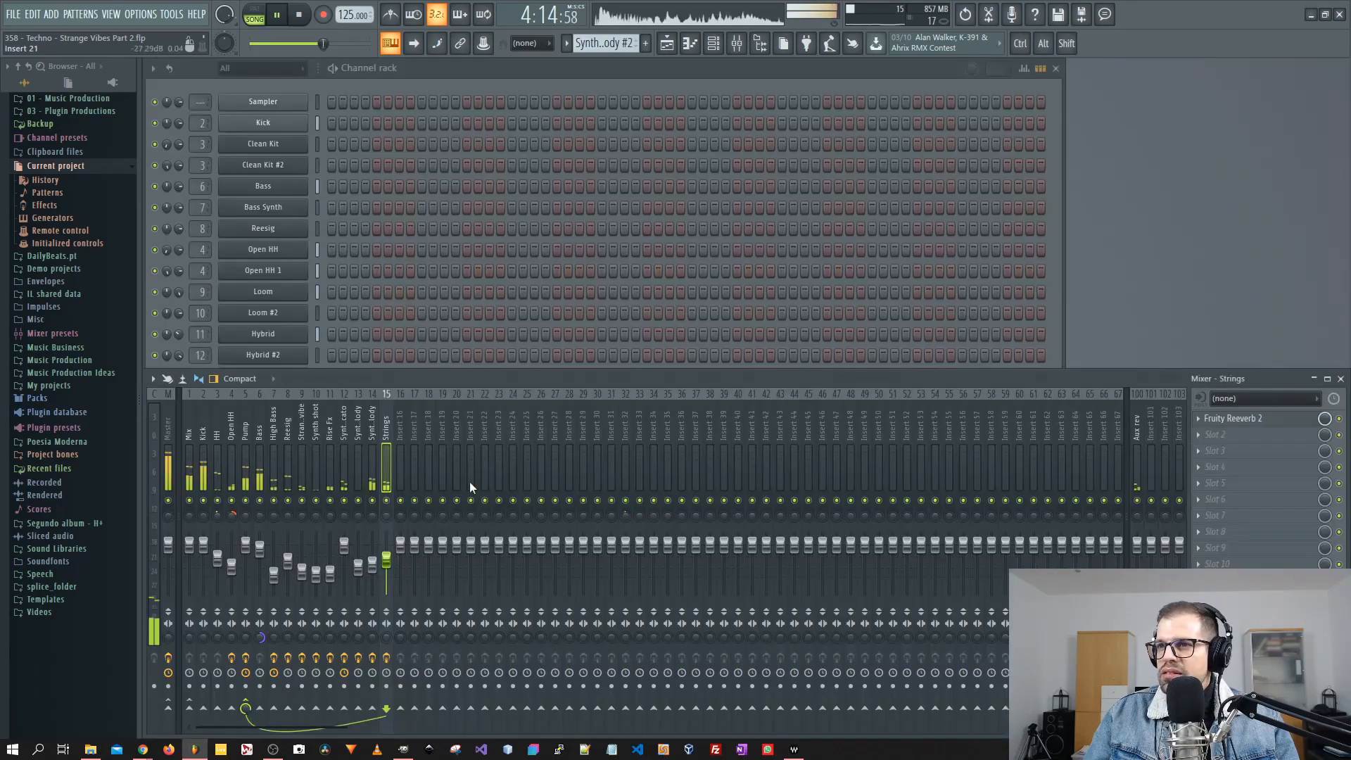
{"action": "left_click", "coordinate": [372, 567]}
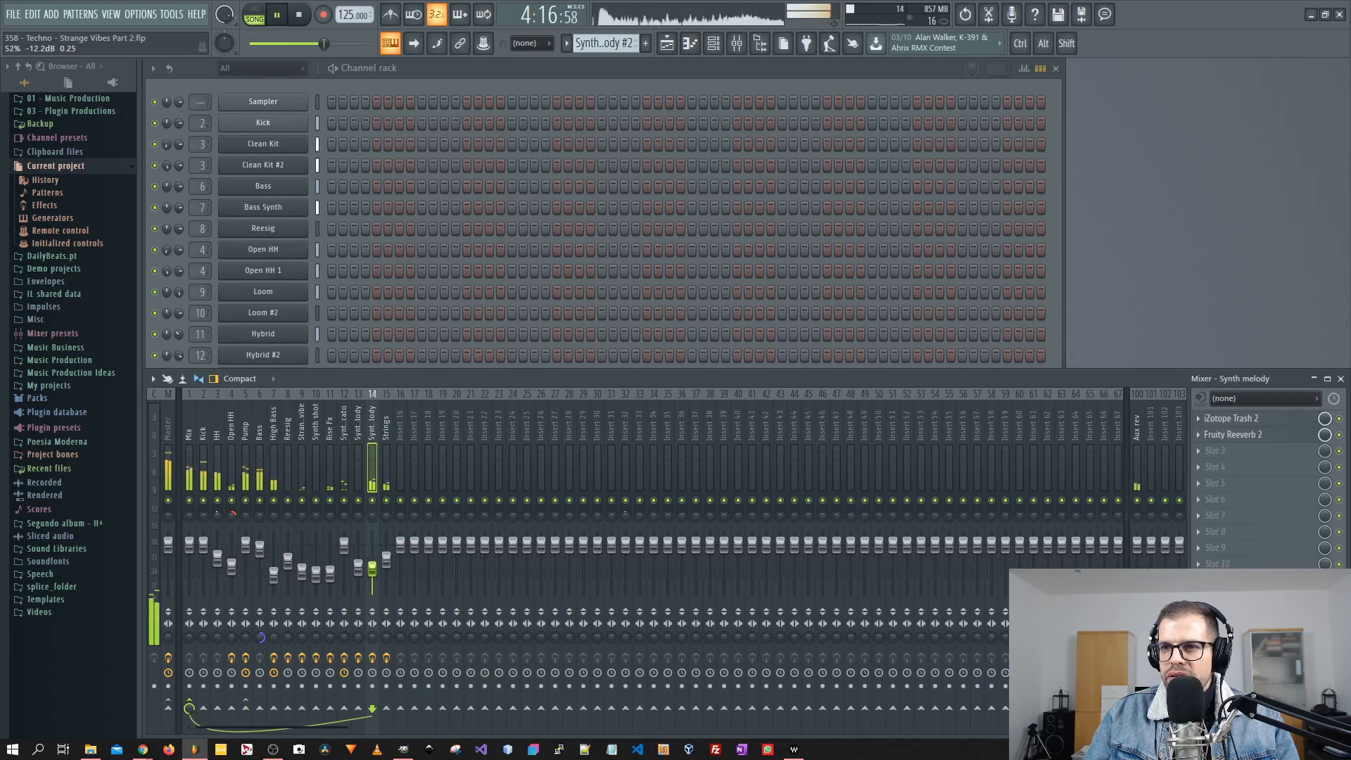
{"action": "left_click", "coordinate": [386, 561]}
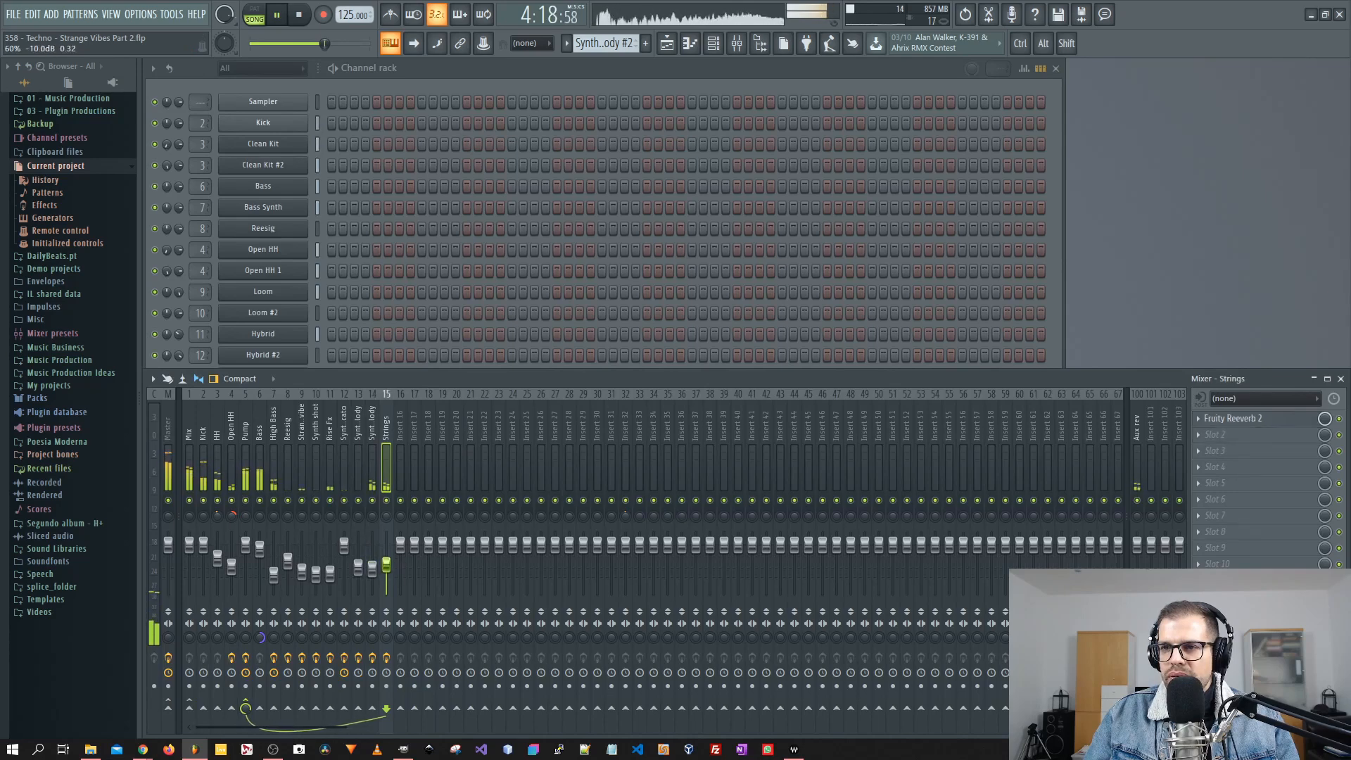
{"action": "left_click", "coordinate": [372, 569]}
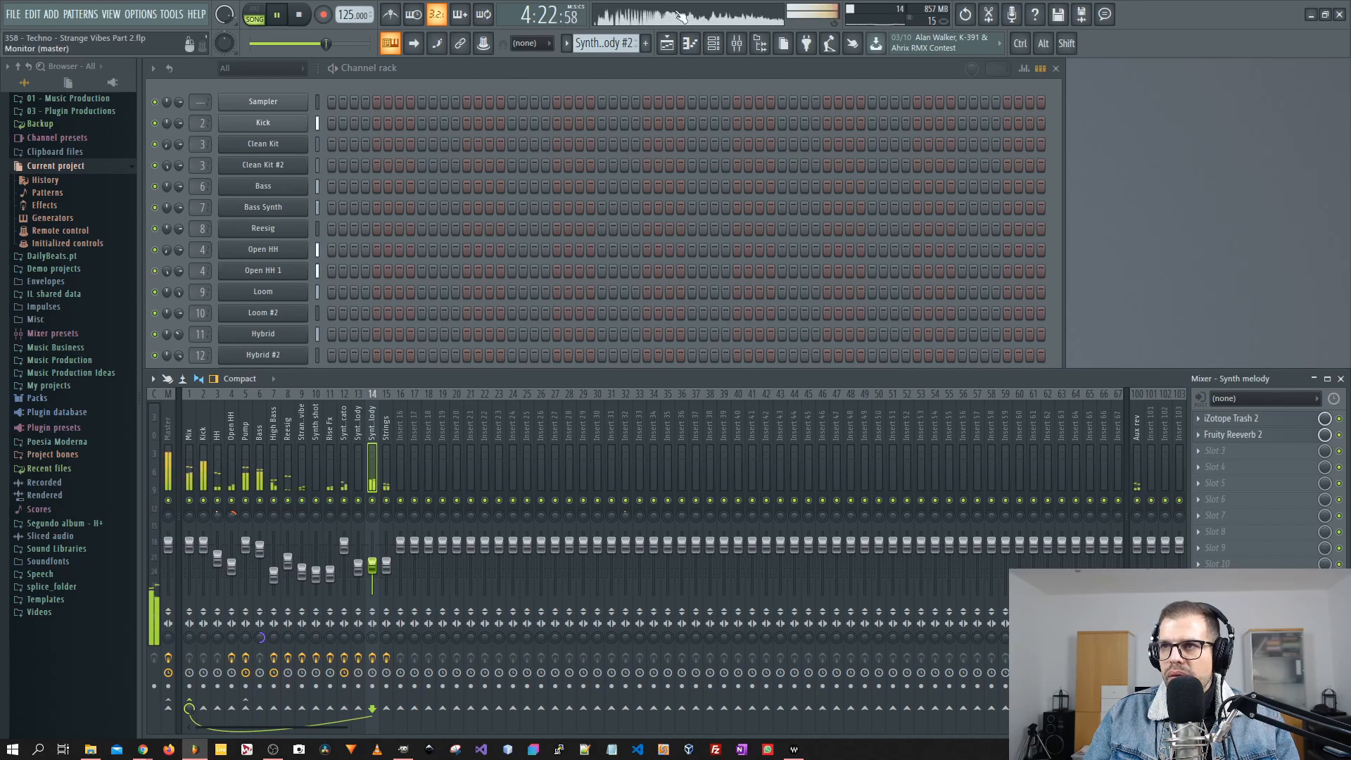
- Expand the automation group under Track 11 and slightly lower the iZotope Trash 2 Global Mix automation's end point at bar 161
{"action": "left_click", "coordinate": [666, 45]}
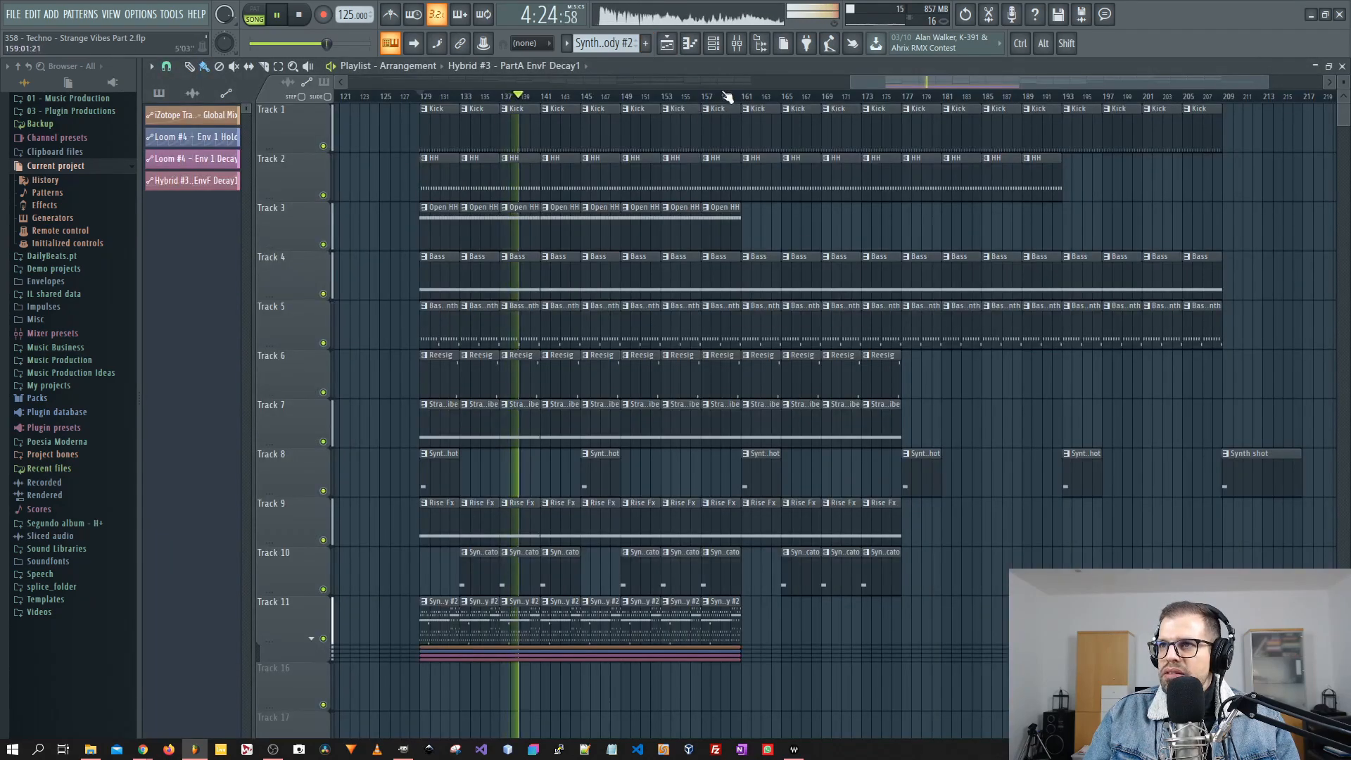
{"action": "scroll", "coordinate": [744, 177], "scroll_direction": "up", "scroll_amount": 5}
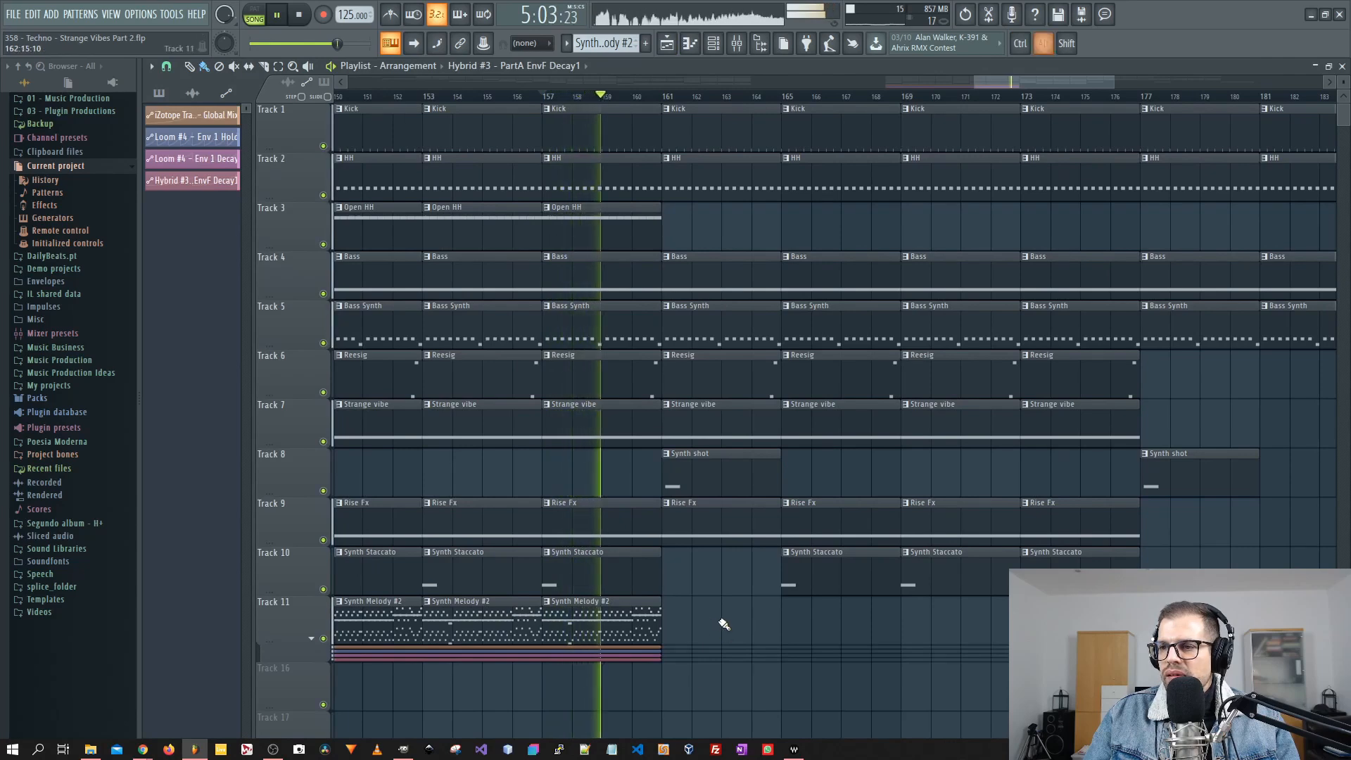
{"action": "left_click", "coordinate": [311, 639]}
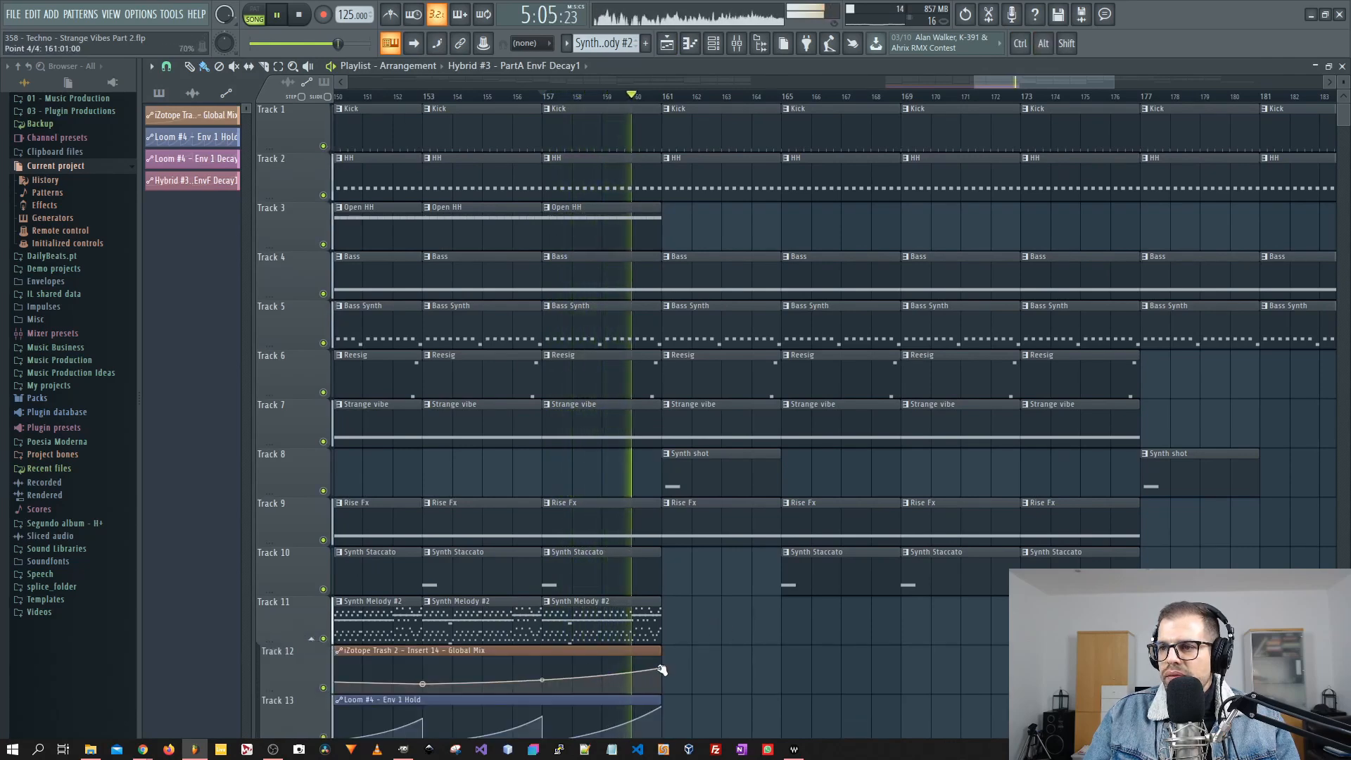
{"action": "left_click_drag", "start_coordinate": [663, 669], "coordinate": [665, 671]}
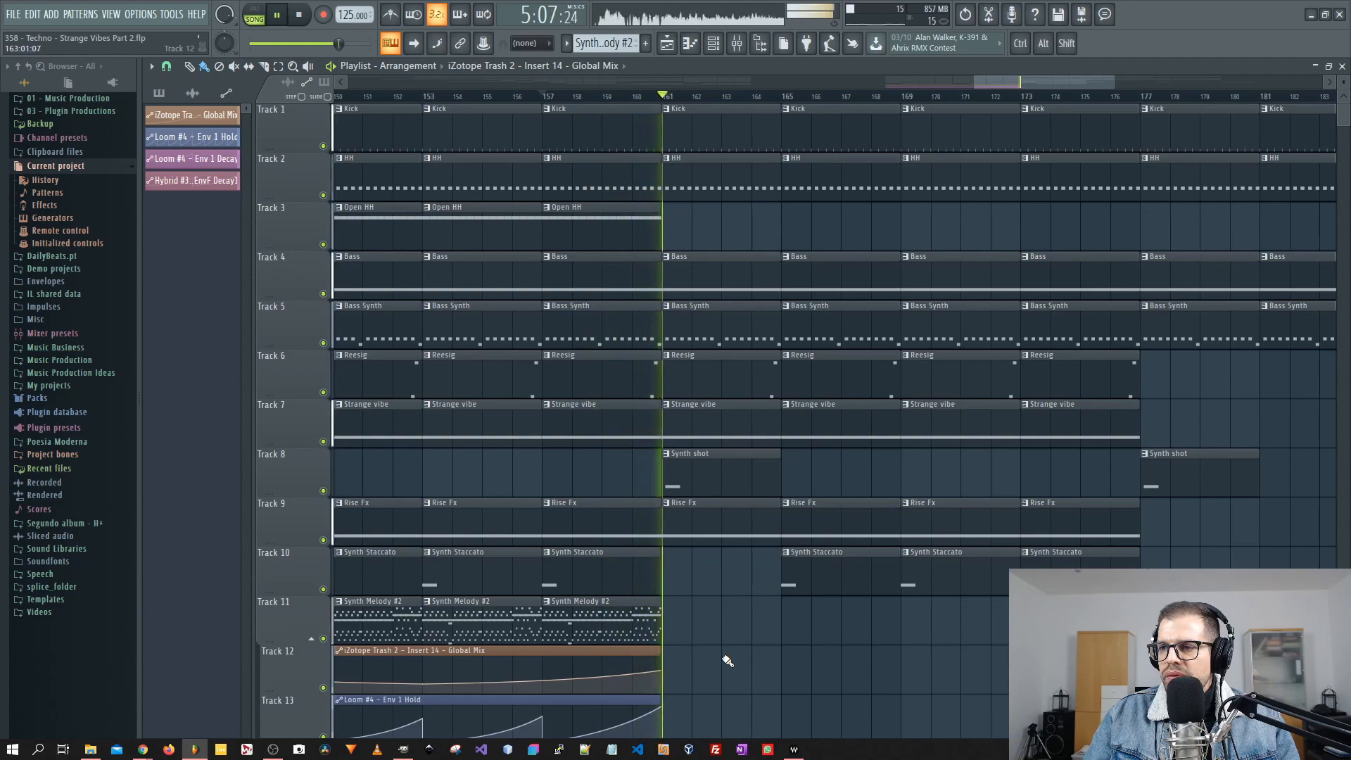
- Examine the transition at bar 161, where the melody and automation clips end, and the layout of the whole arrangement
{"action": "scroll", "coordinate": [775, 619], "scroll_direction": "down", "scroll_amount": 3}
{"action": "scroll", "coordinate": [725, 538], "scroll_direction": "down", "scroll_amount": 2, "text": "ctrl"}
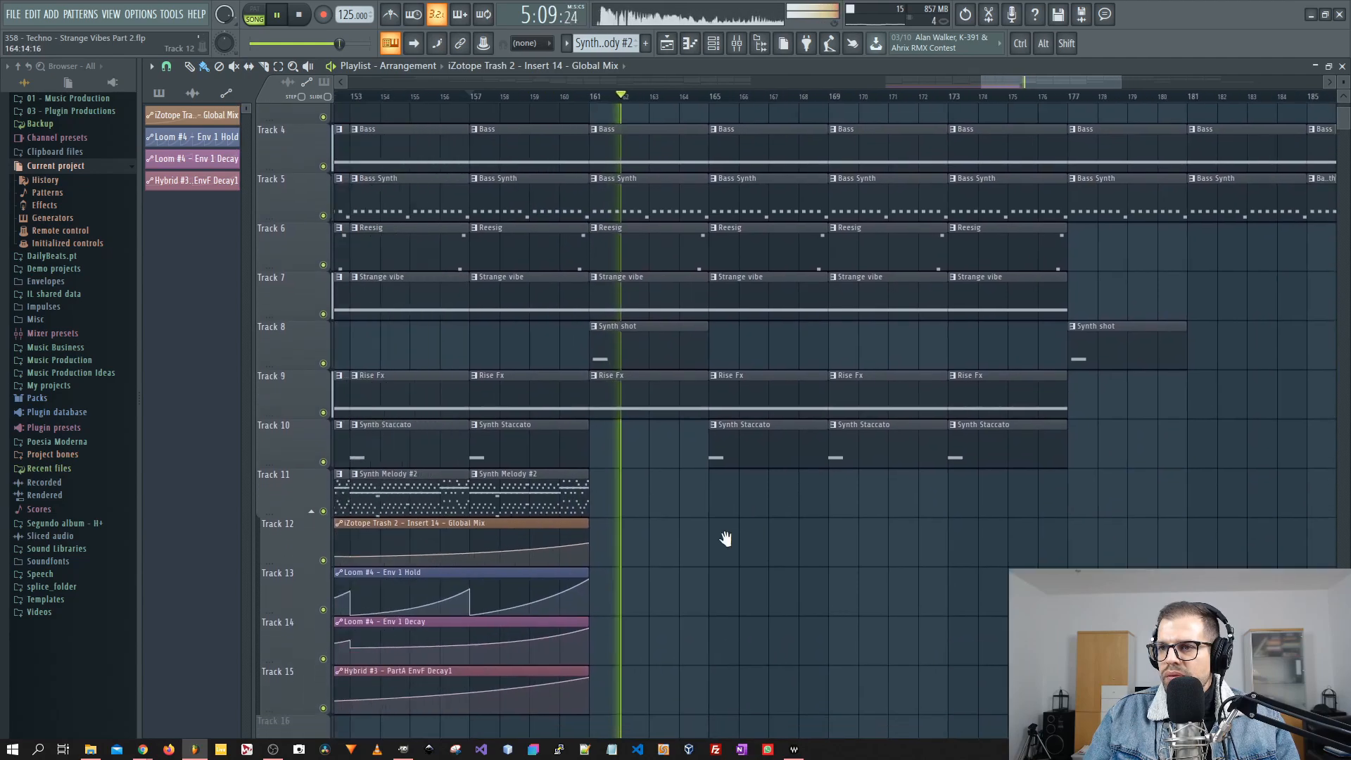
{"action": "scroll", "coordinate": [732, 543], "scroll_direction": "down", "scroll_amount": 2, "text": "ctrl"}
{"action": "right_click", "coordinate": [750, 536], "text": "ctrl"}
{"action": "scroll", "coordinate": [1089, 512], "scroll_direction": "up", "scroll_amount": 5, "text": "ctrl"}
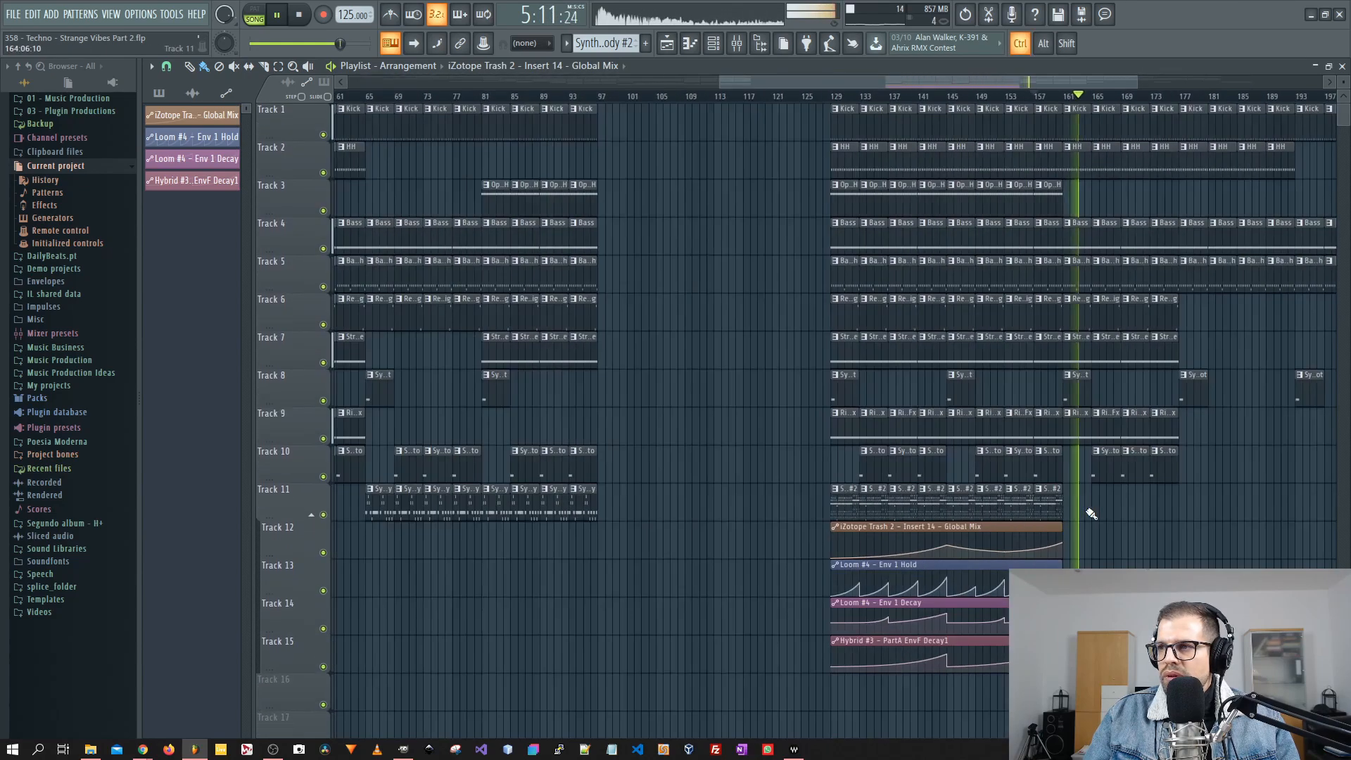
{"action": "scroll", "coordinate": [1104, 520], "scroll_direction": "up", "scroll_amount": 3, "text": "ctrl"}
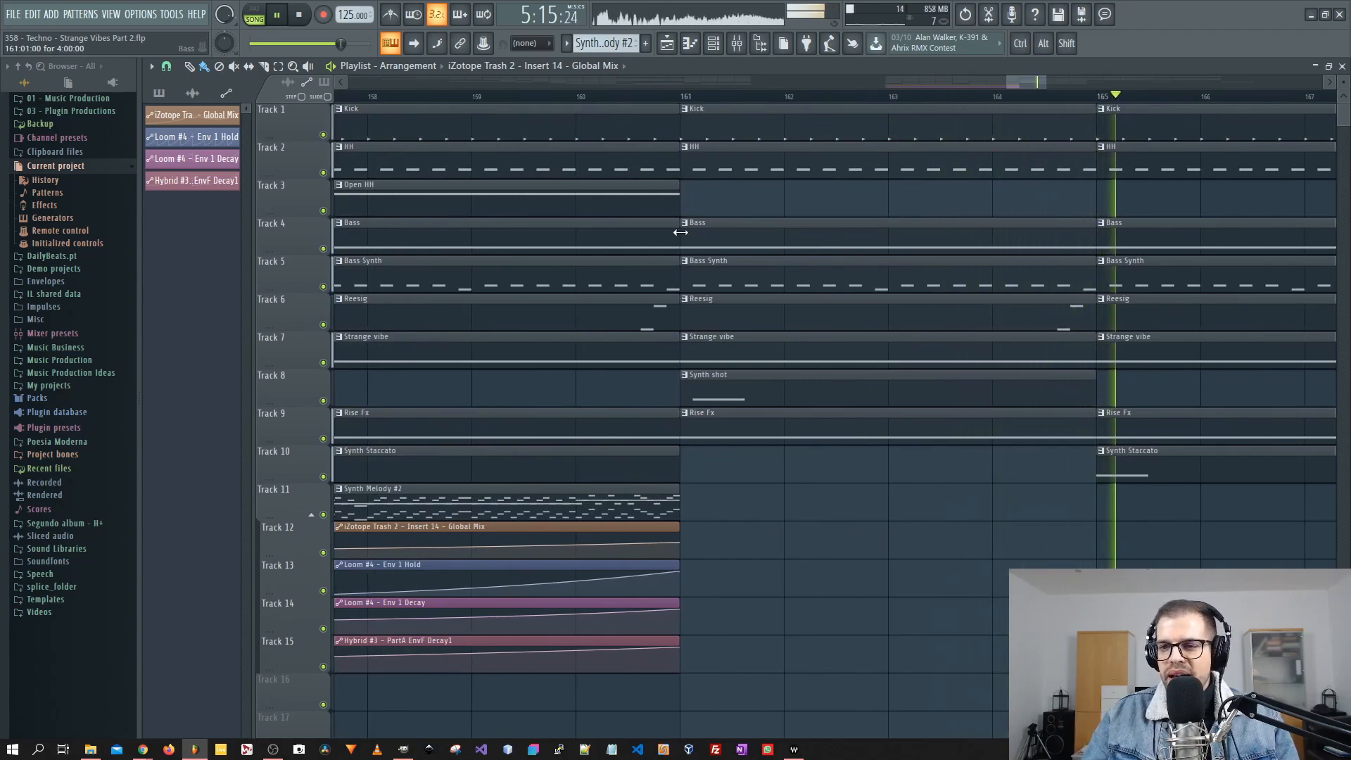
{"action": "scroll", "coordinate": [892, 614], "scroll_direction": "down", "scroll_amount": 6, "text": "ctrl"}
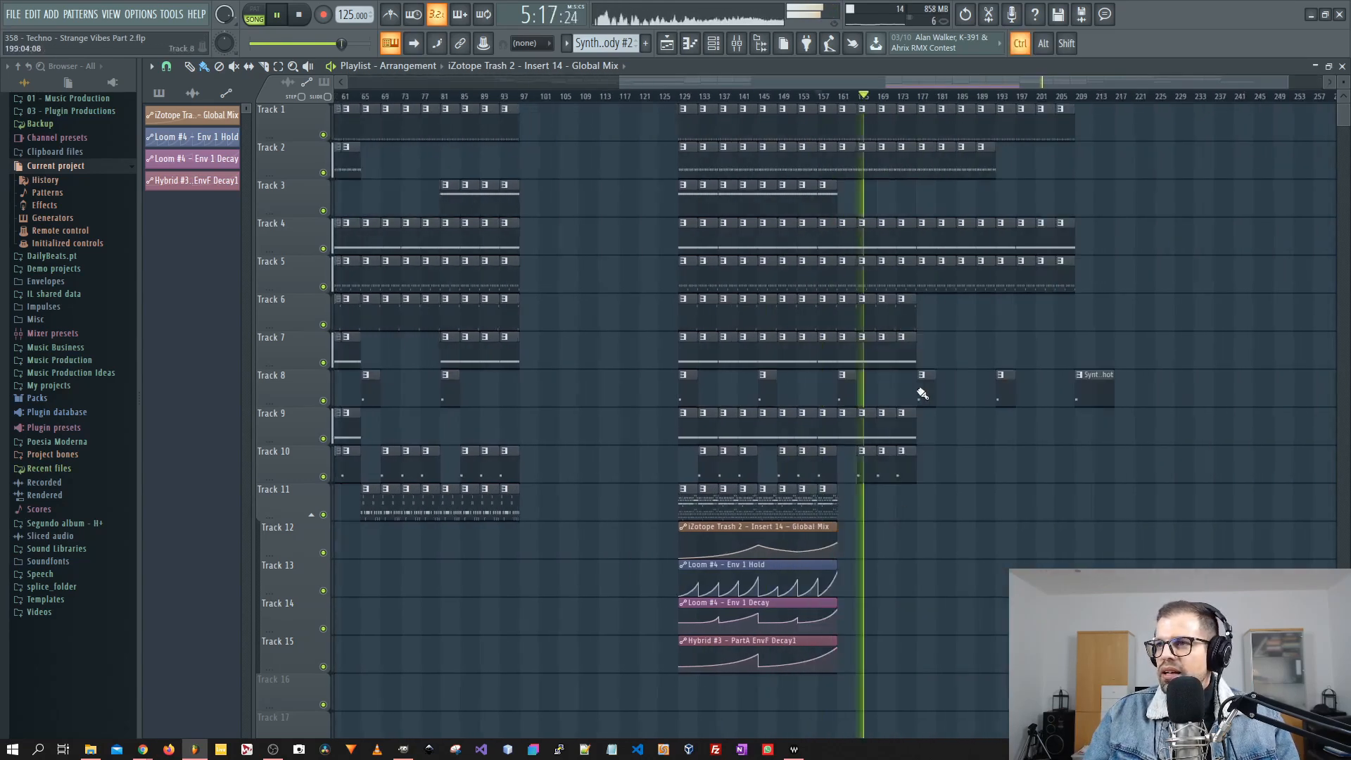
{"action": "scroll", "coordinate": [568, 401], "scroll_direction": "down", "scroll_amount": 3, "text": "ctrl"}
{"action": "scroll", "coordinate": [739, 347], "scroll_direction": "down", "scroll_amount": 3, "text": "ctrl"}
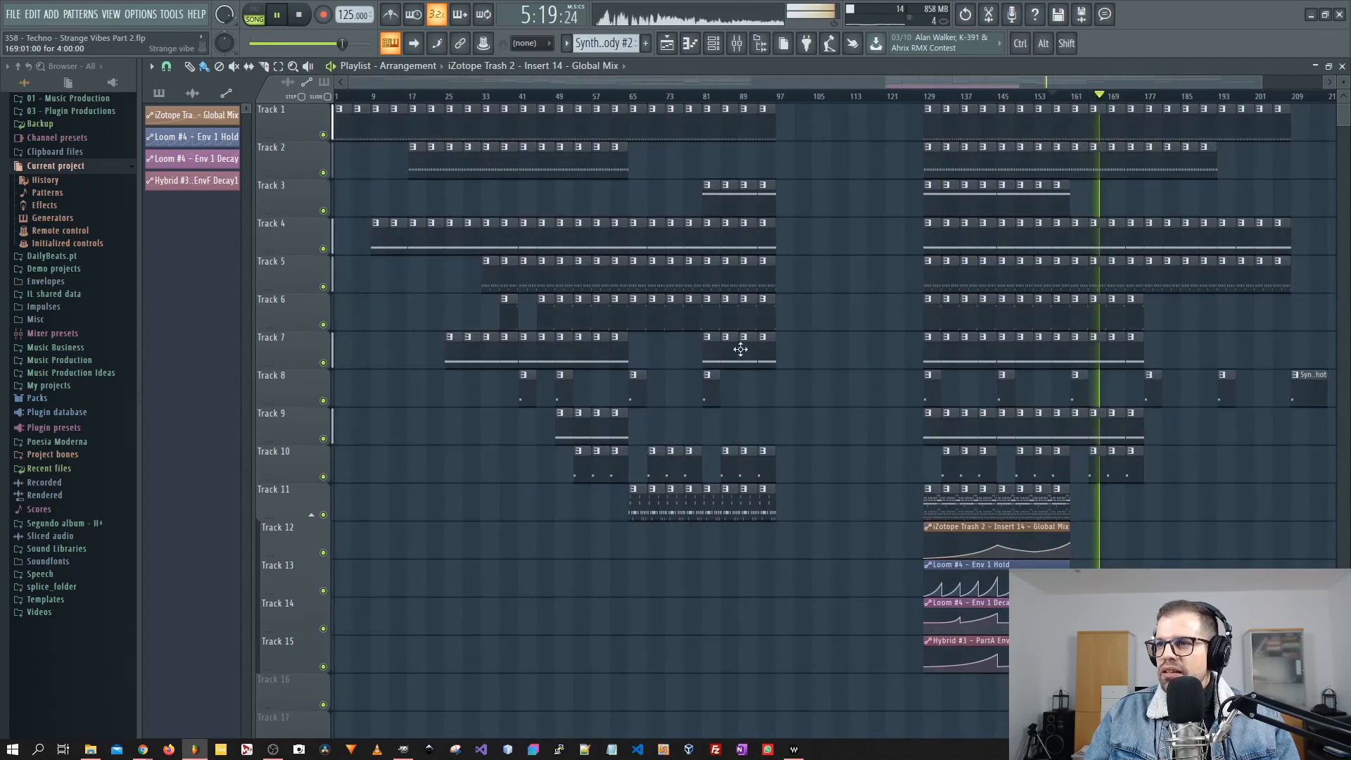